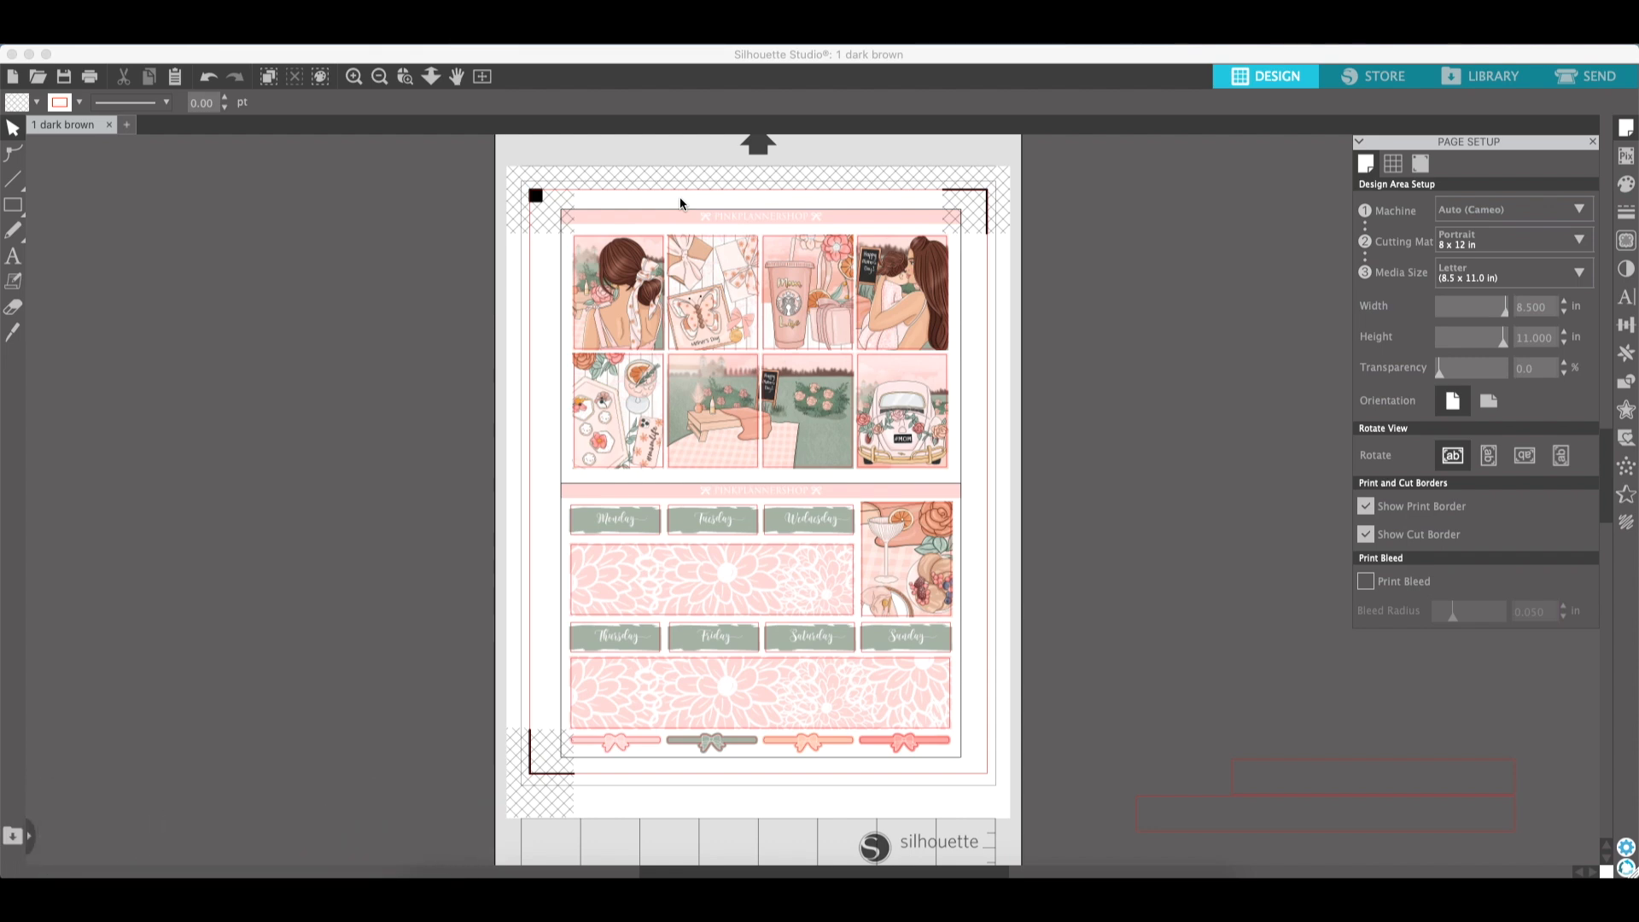
# - Select every shape outlined in black using Select by Color by line colour
pyautogui.click(324, 78)
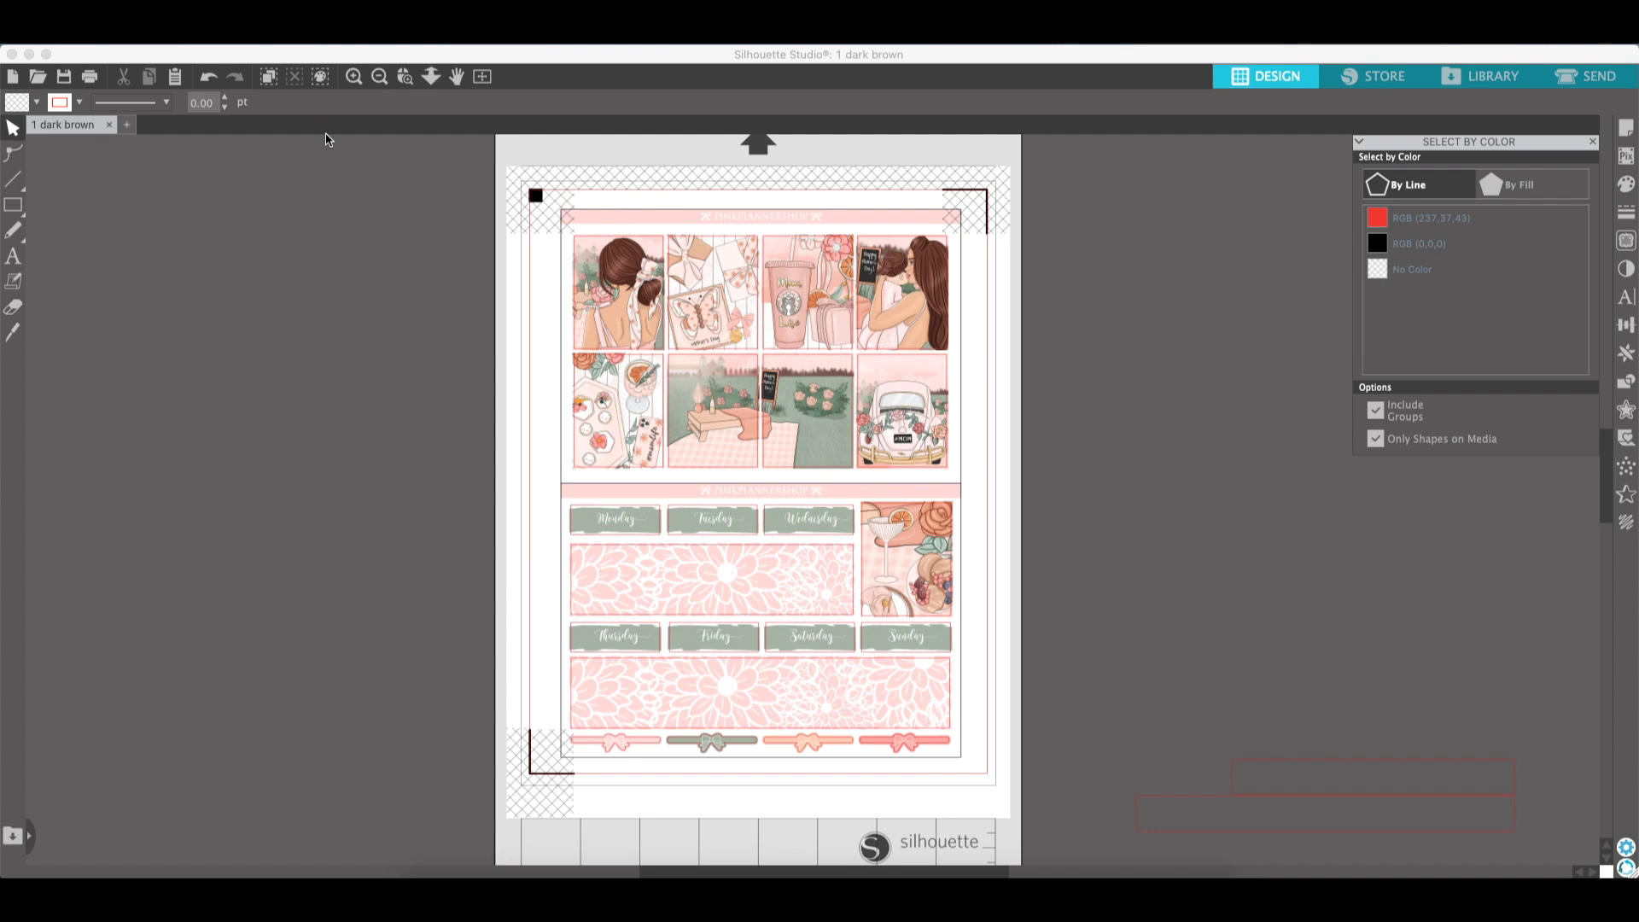
pyautogui.click(322, 77)
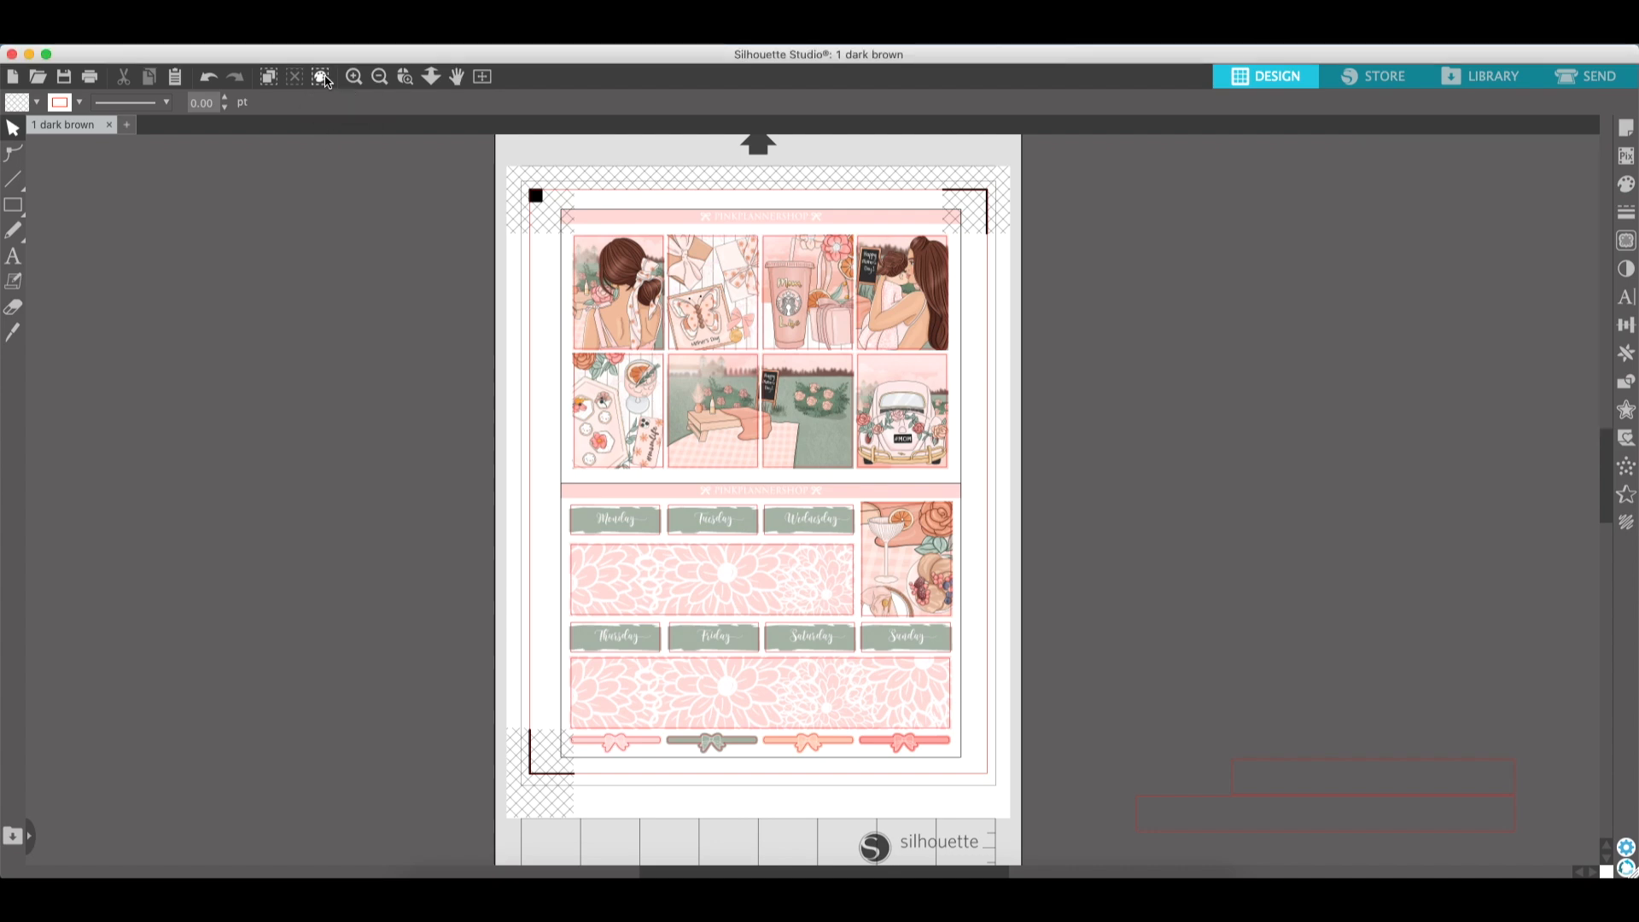
pyautogui.click(323, 78)
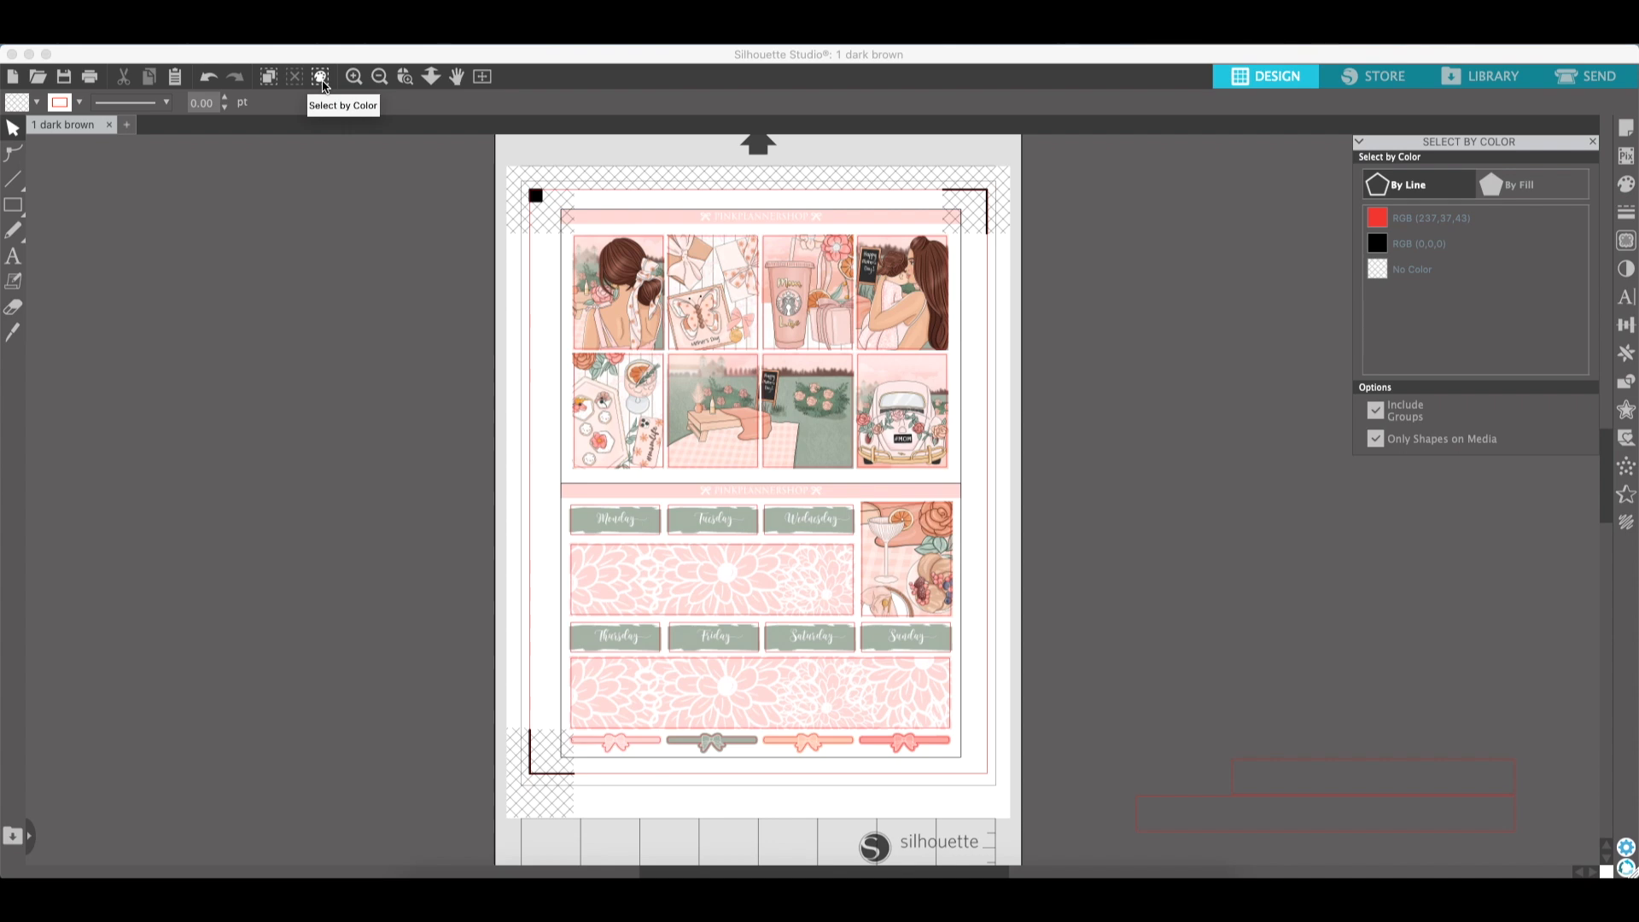
pyautogui.click(642, 213)
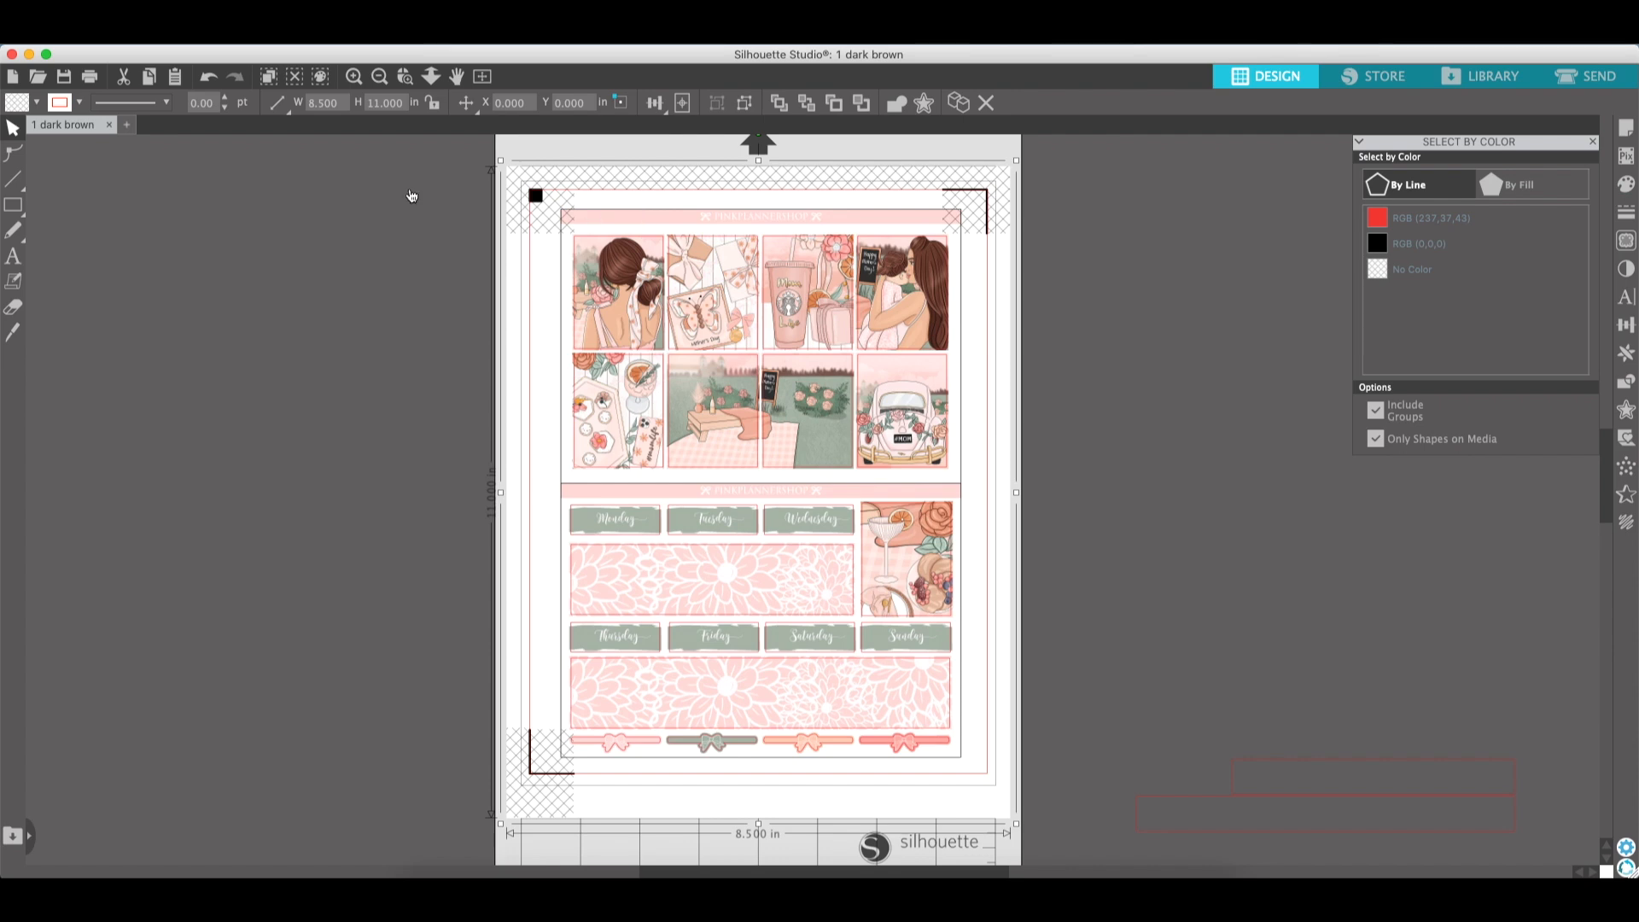
pyautogui.click(318, 81)
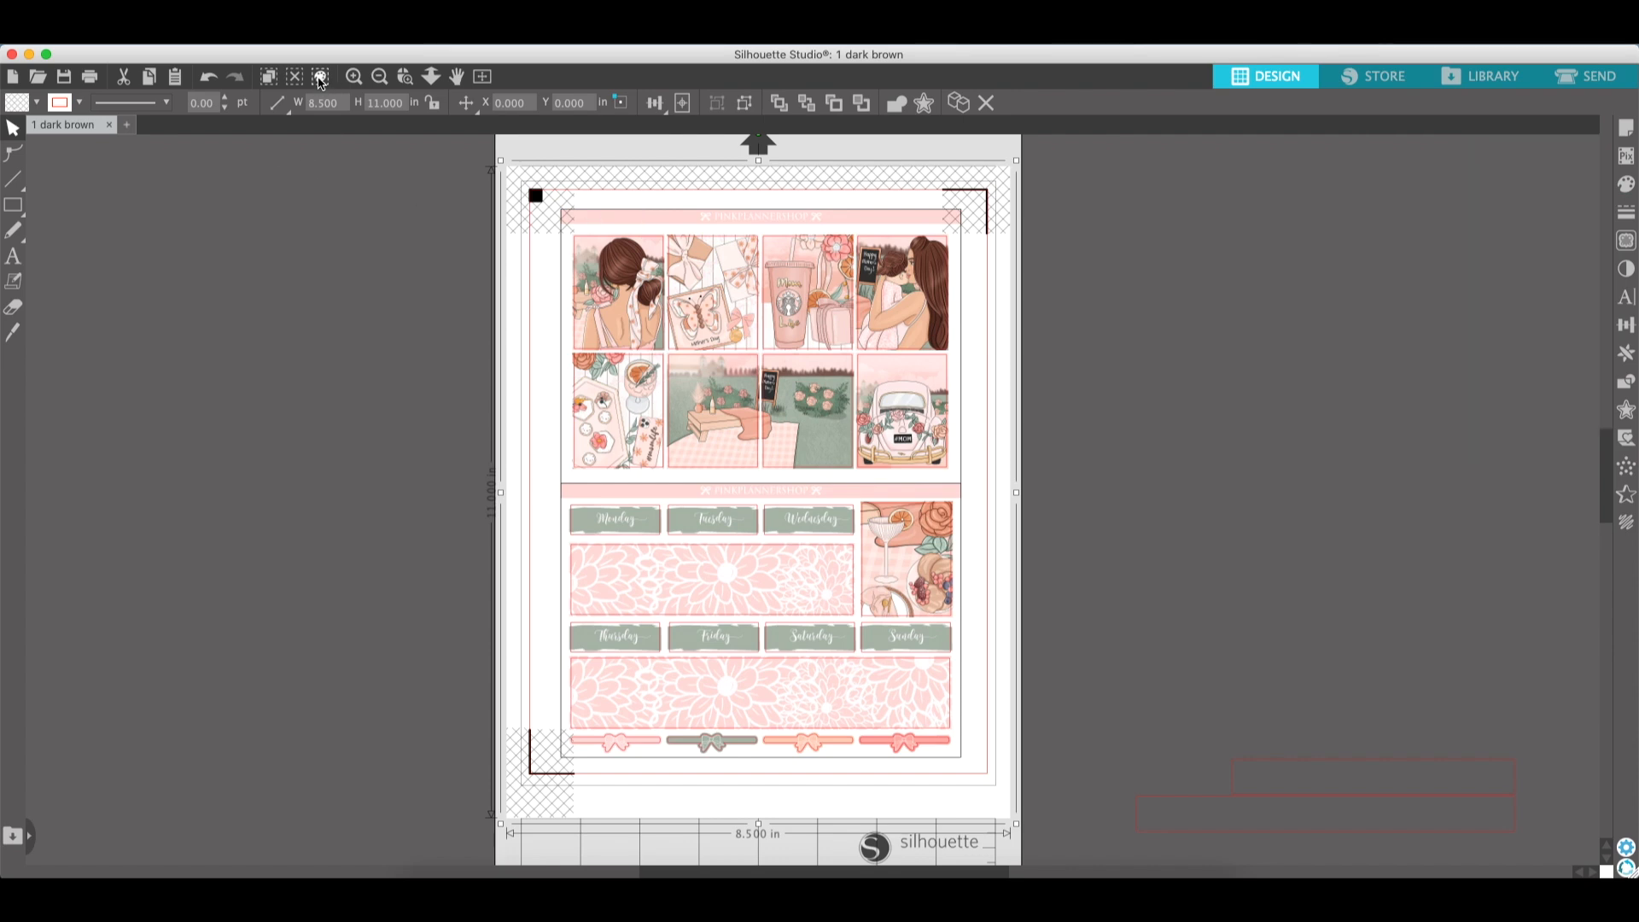
pyautogui.click(318, 82)
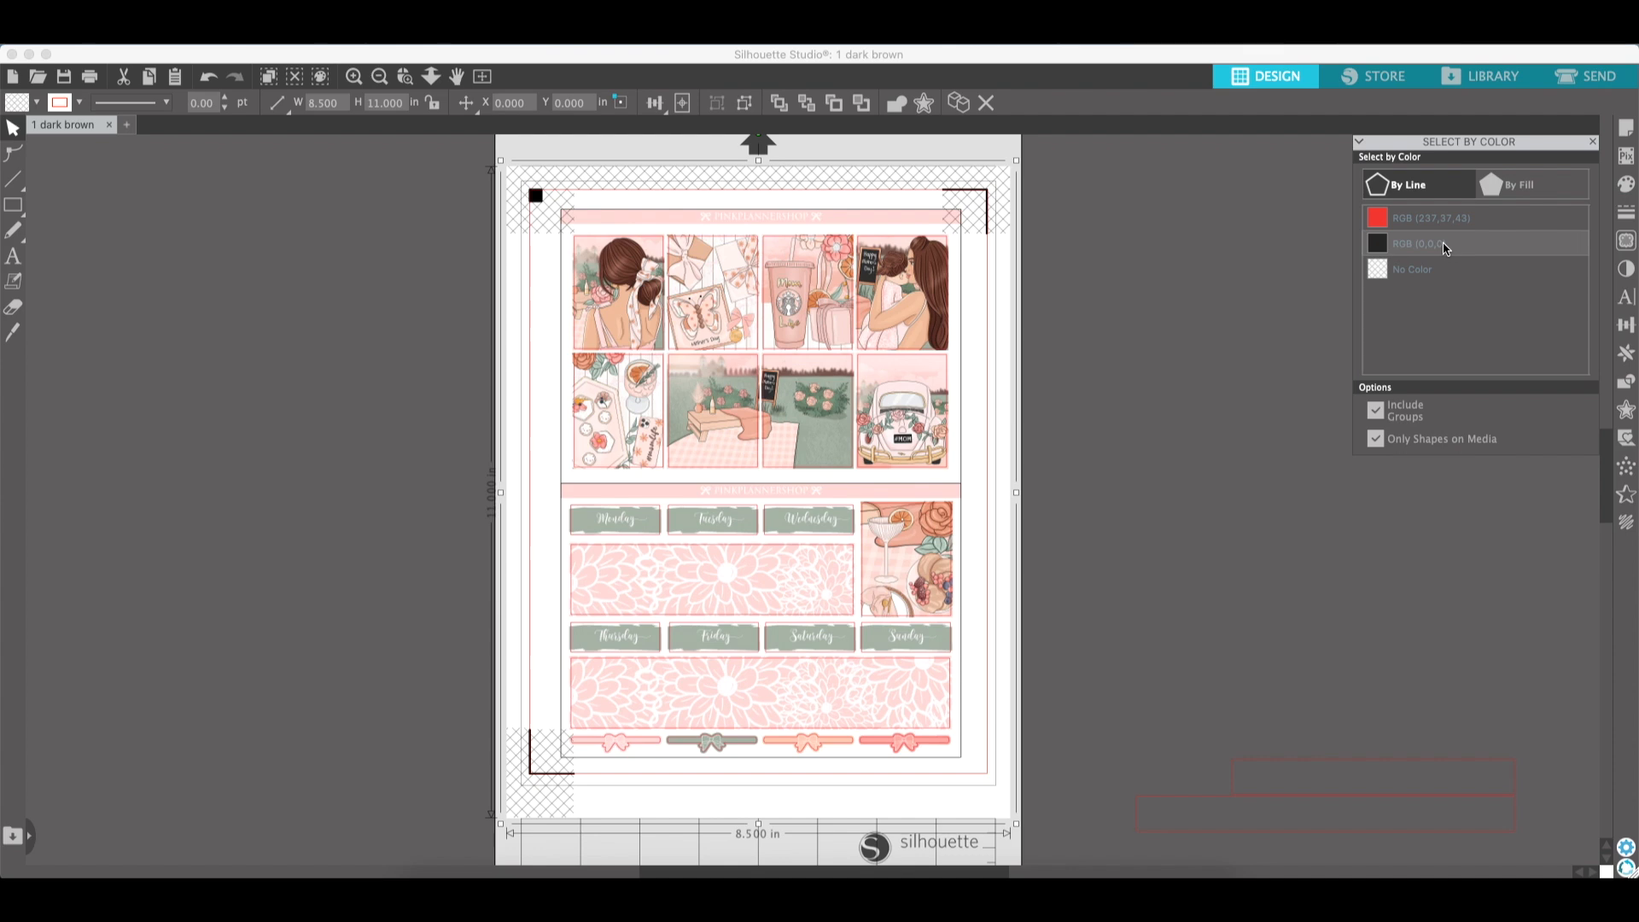
pyautogui.click(1400, 248)
pyautogui.click(381, 185)
pyautogui.moveTo(382, 185); pyautogui.dragTo(1032, 737)
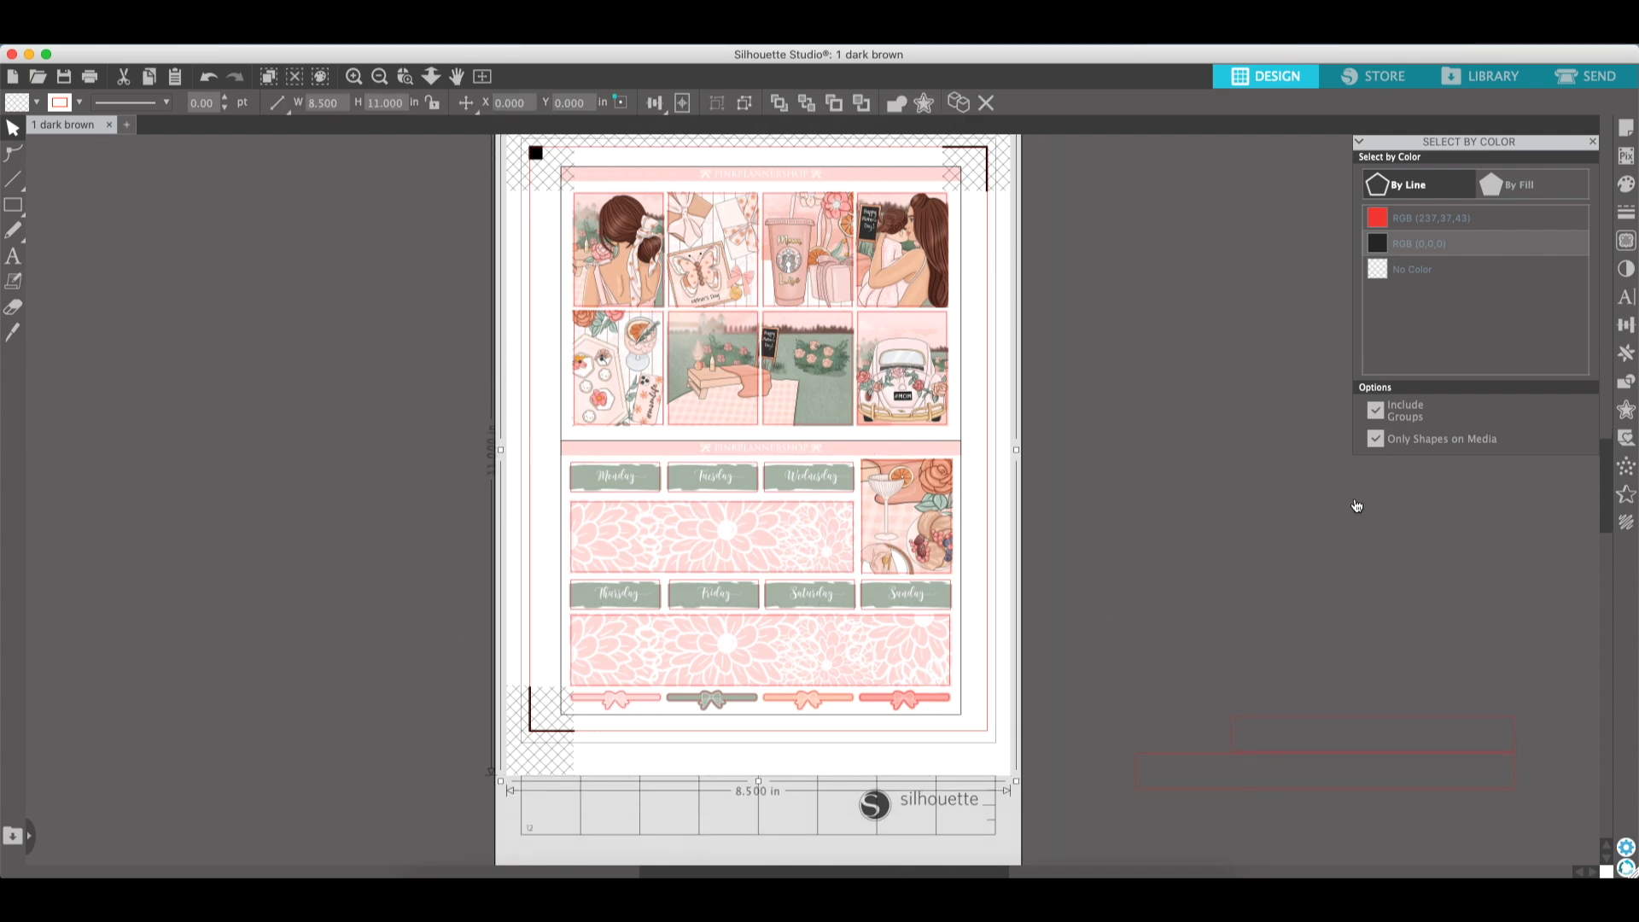
# - Crop the selected shapes and move the cropped sticker sections apart
pyautogui.click(1626, 384)
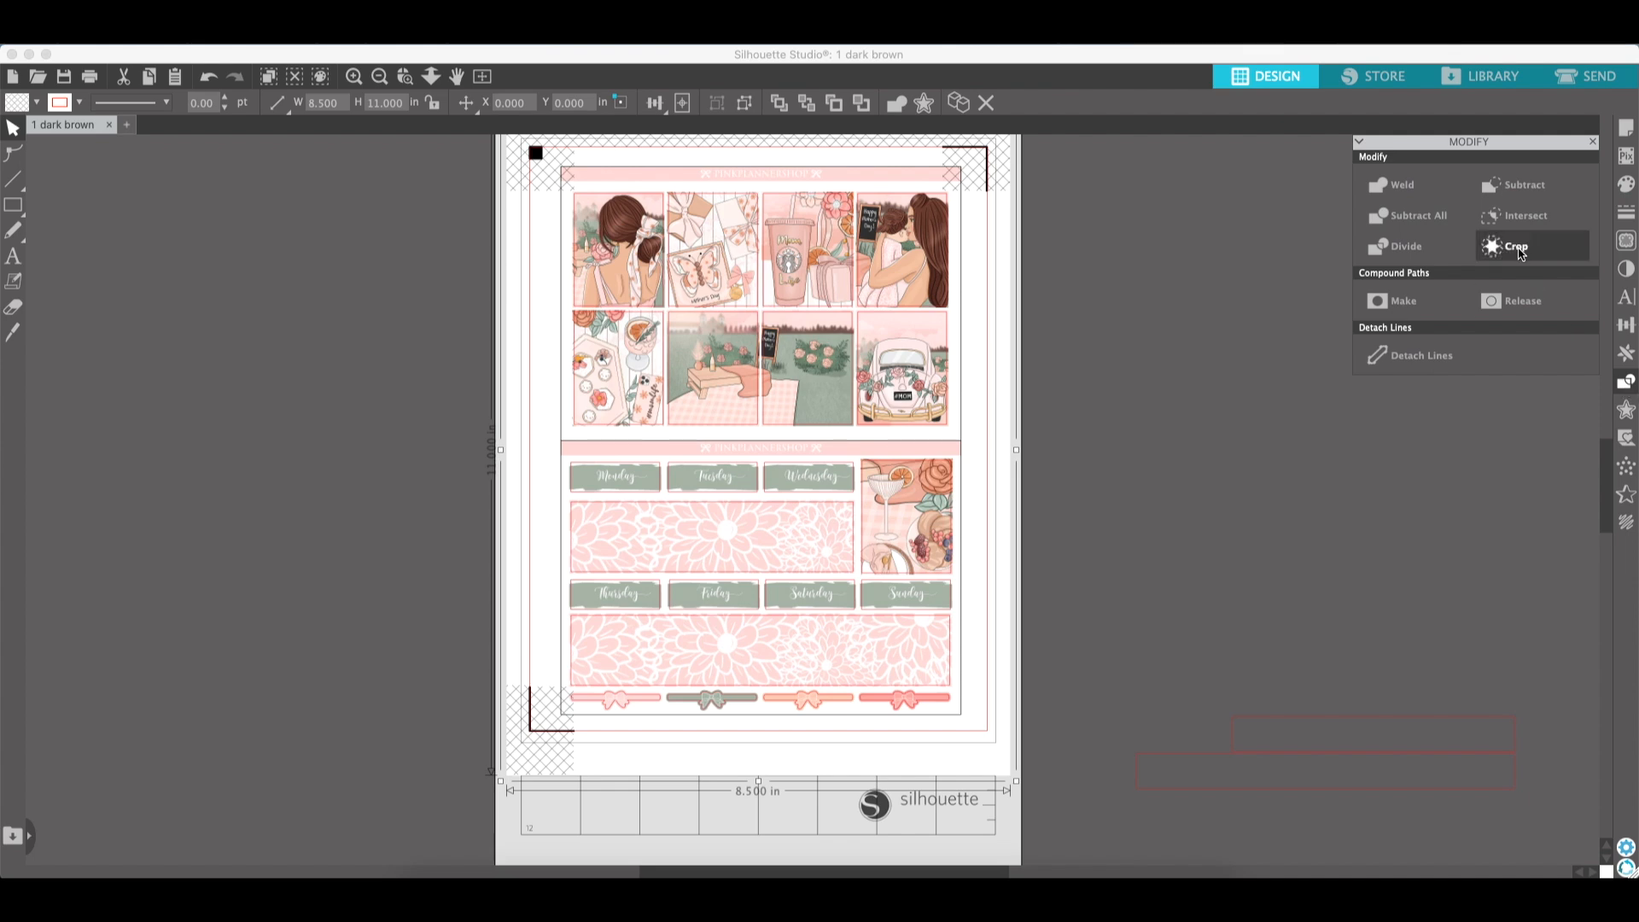
pyautogui.click(1517, 247)
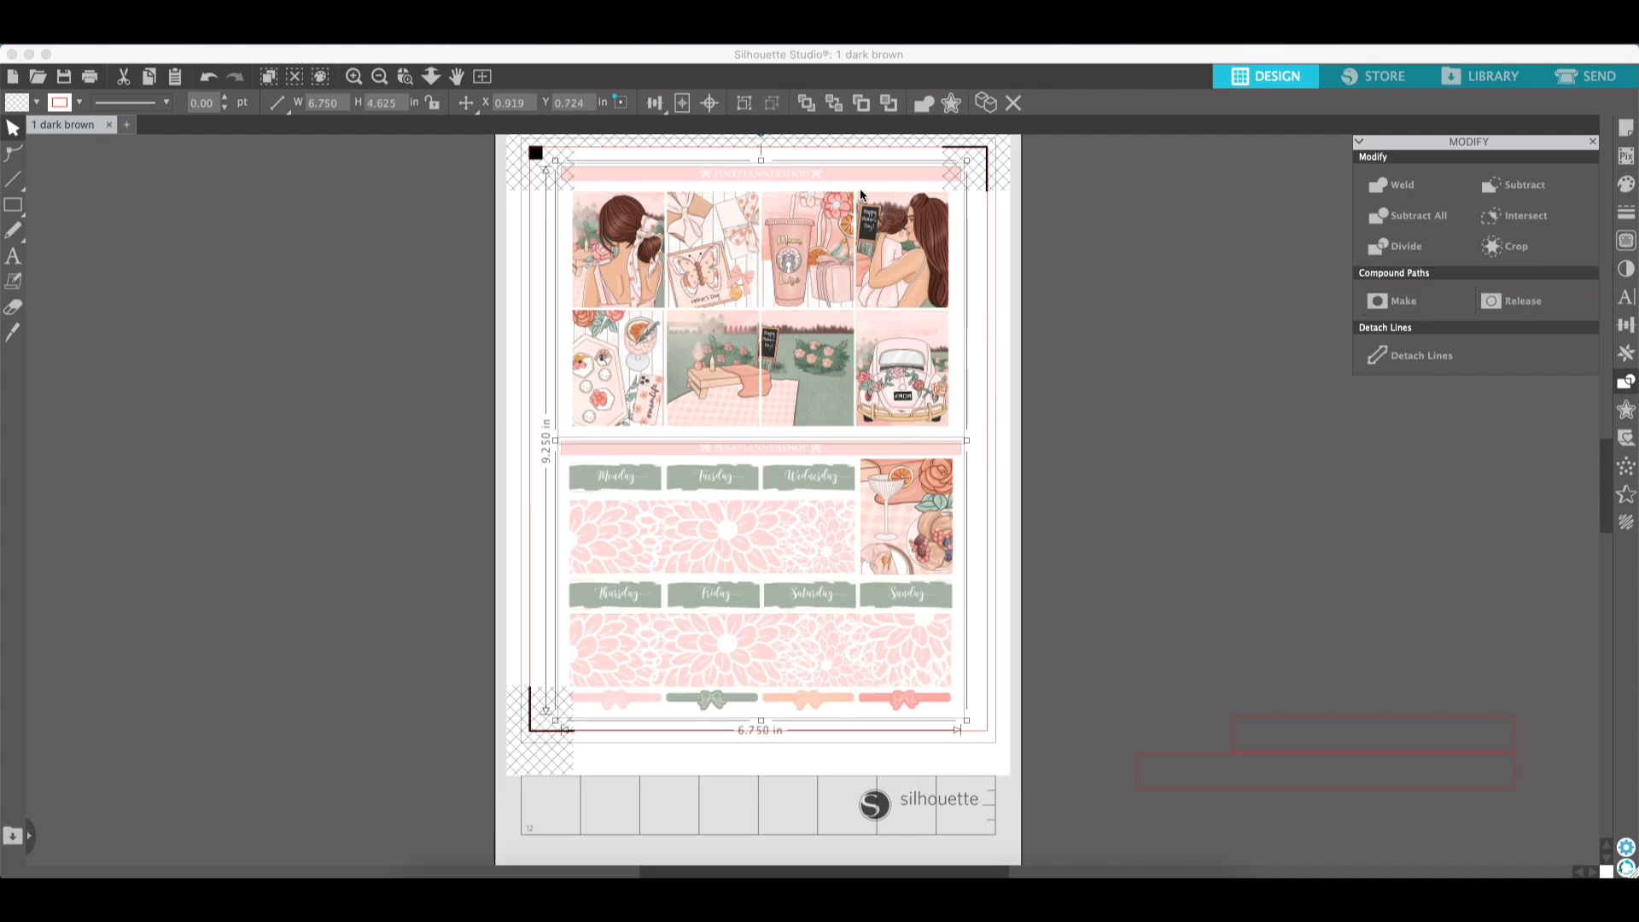
pyautogui.click(1000, 438)
pyautogui.moveTo(653, 484); pyautogui.dragTo(597, 496)
pyautogui.moveTo(796, 387); pyautogui.dragTo(835, 373)
# - Undo the crop and the moves of the sticker sections
pyautogui.press('super+z')
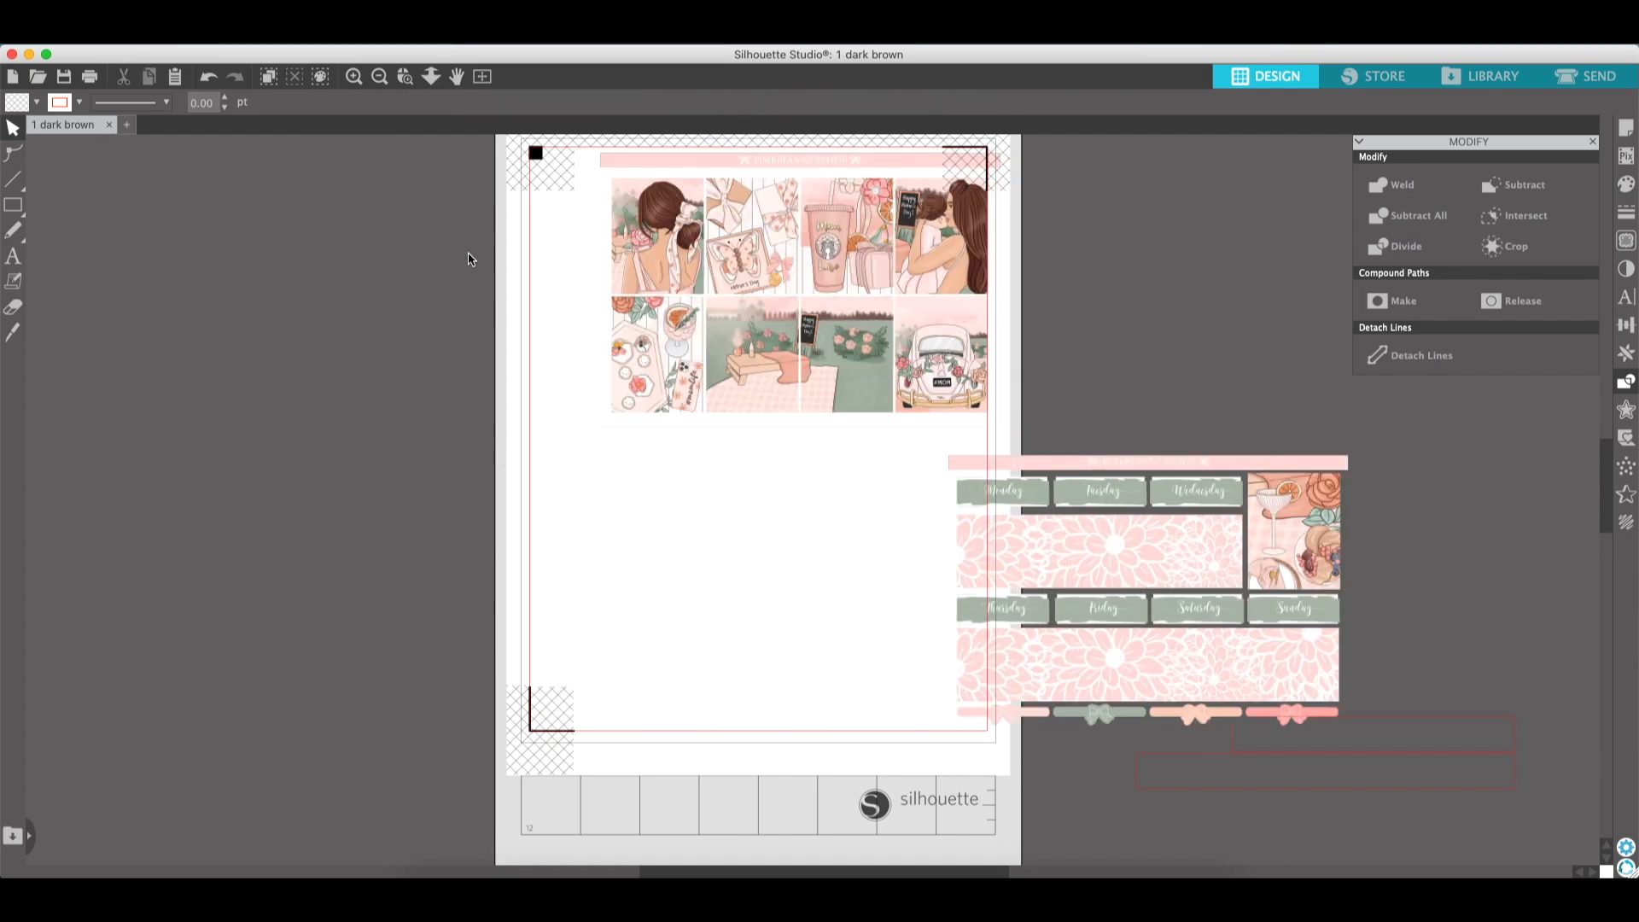
pyautogui.click(210, 79)
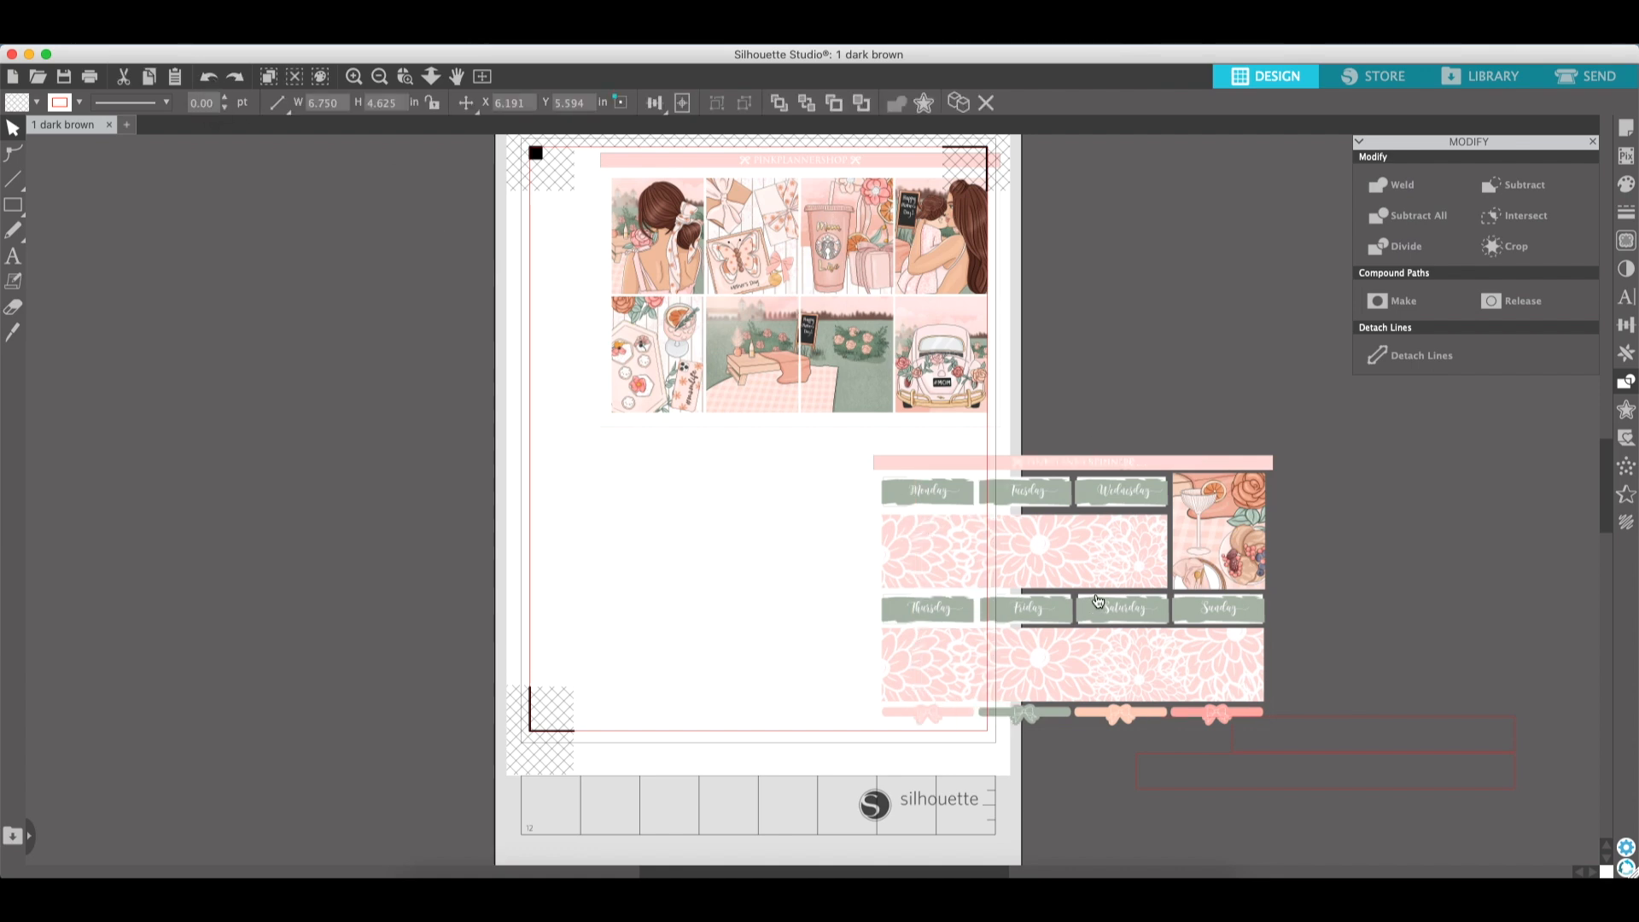
pyautogui.click(210, 78)
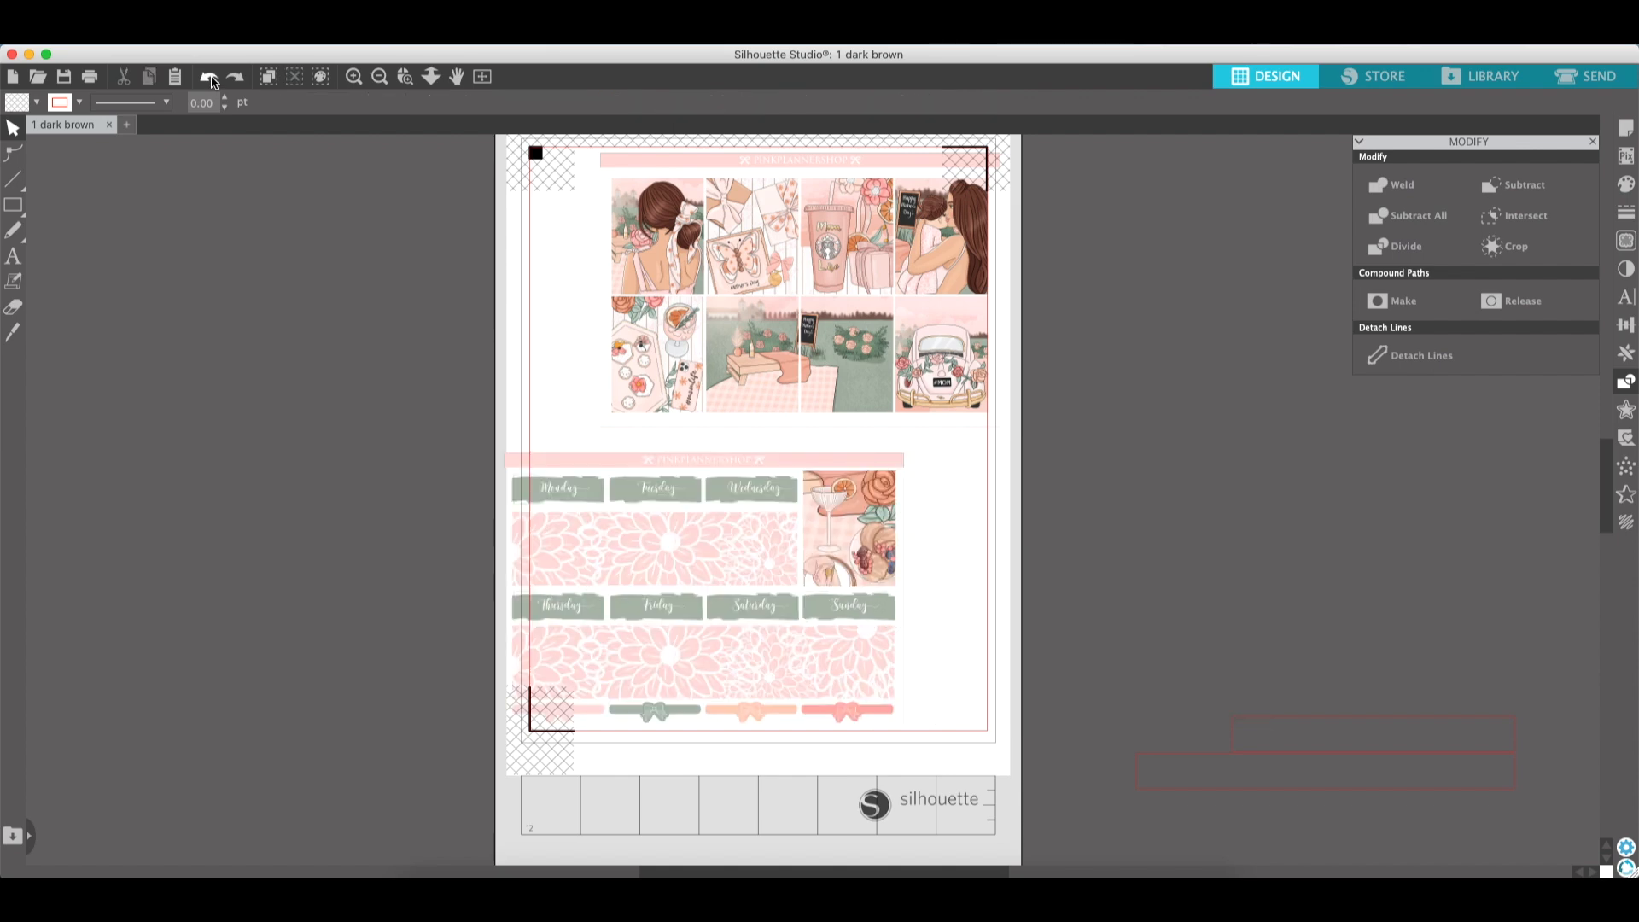
pyautogui.click(210, 78)
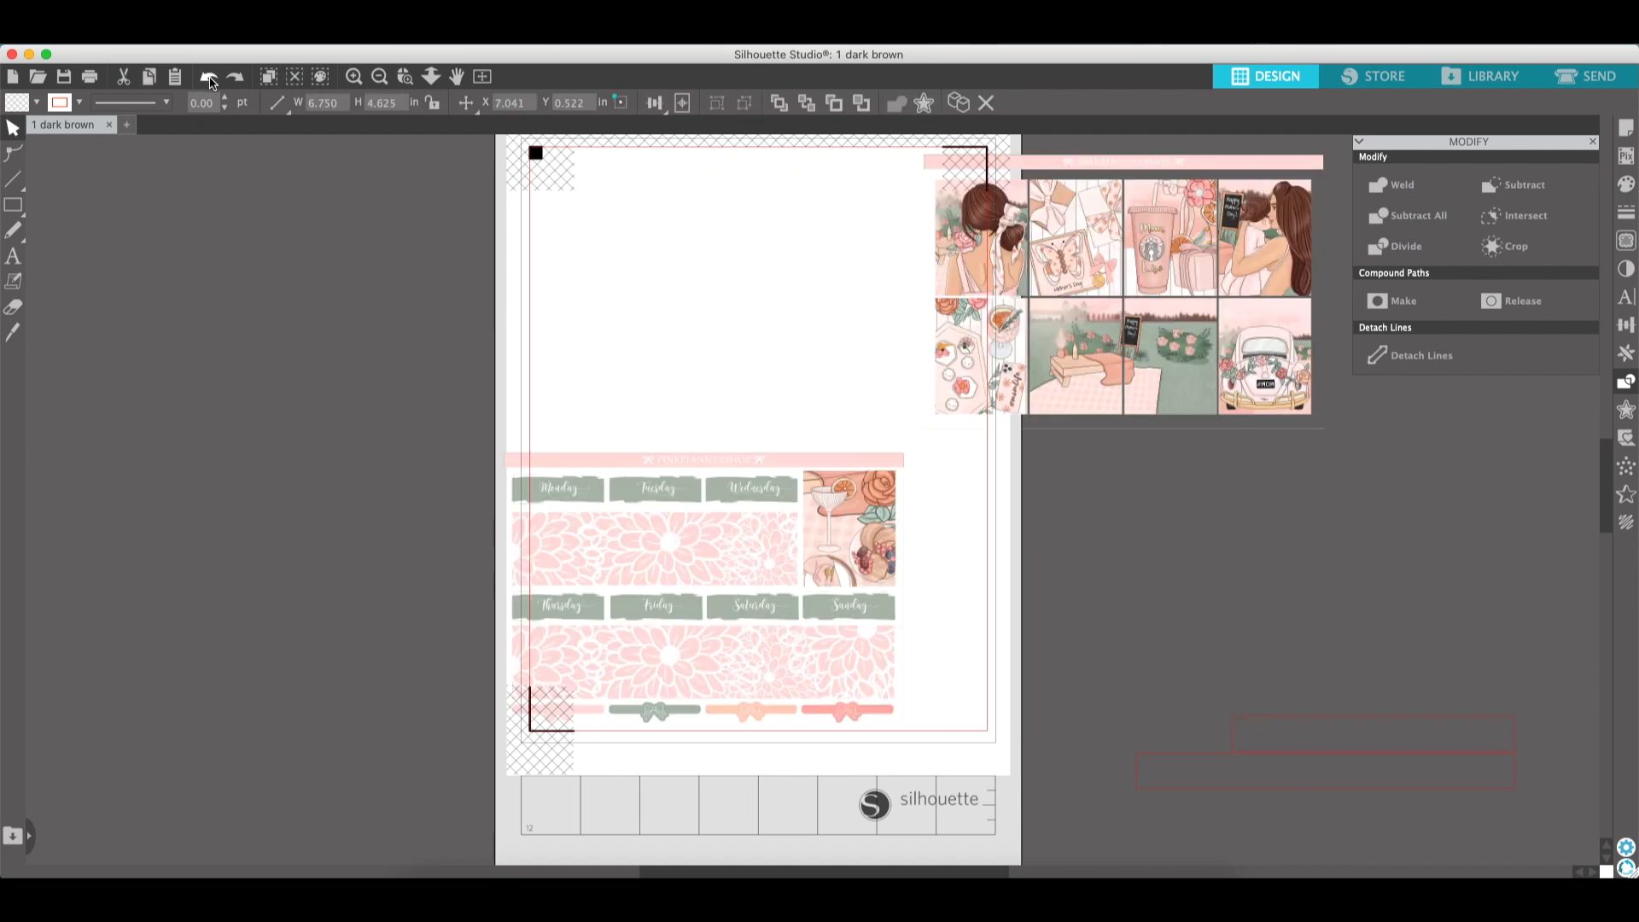
pyautogui.click(210, 79)
pyautogui.click(210, 78)
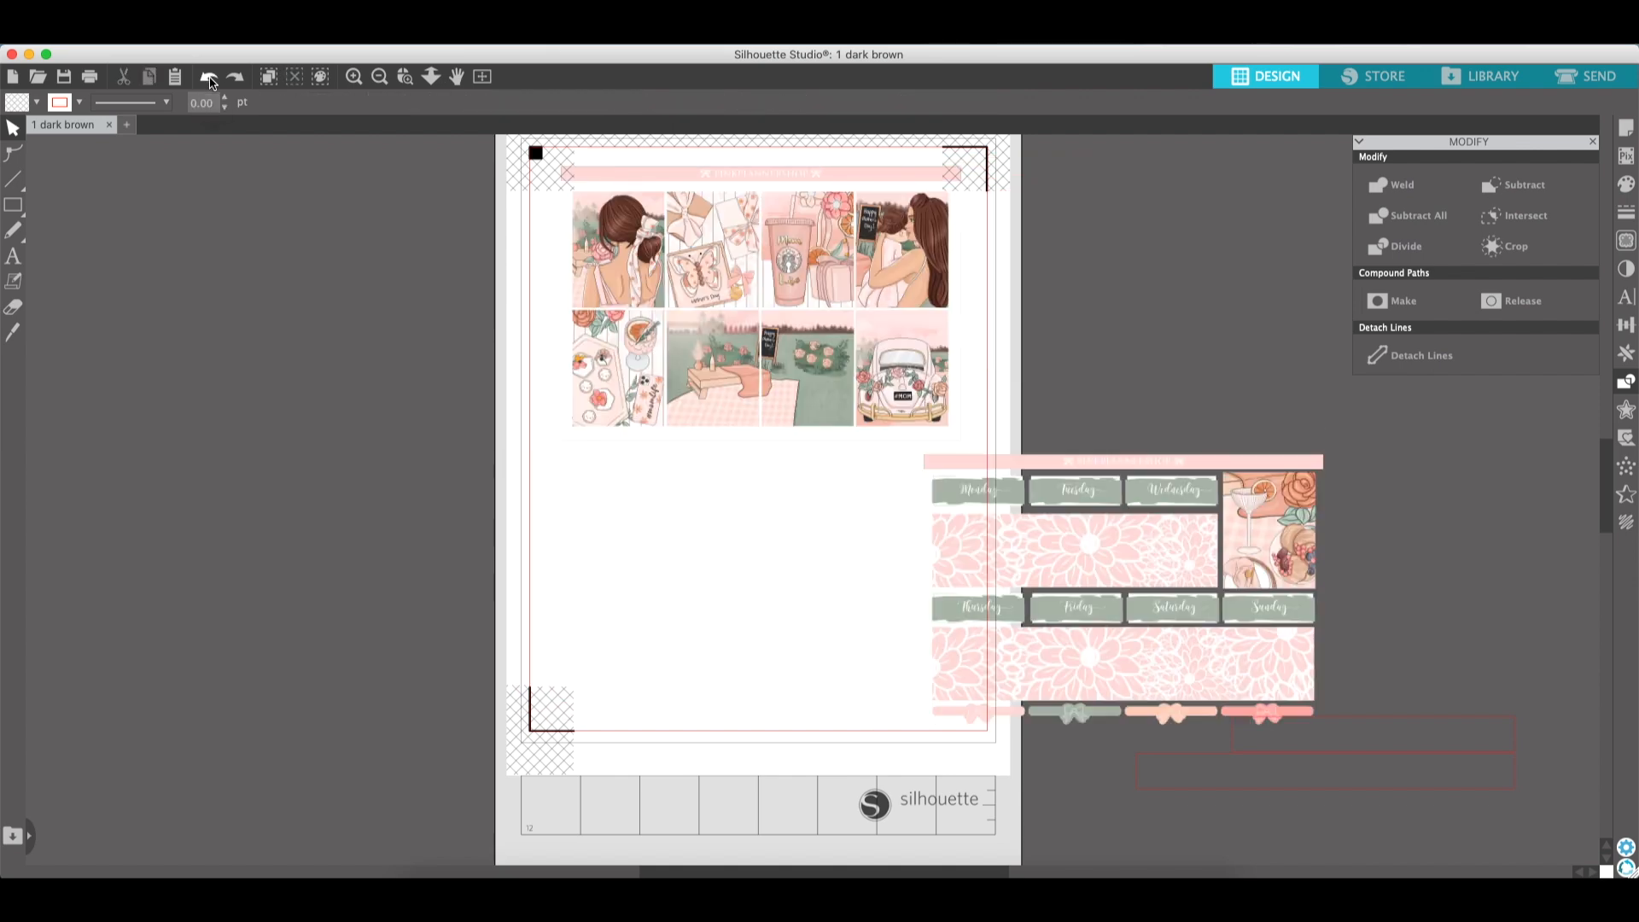
pyautogui.click(210, 79)
pyautogui.click(210, 79)
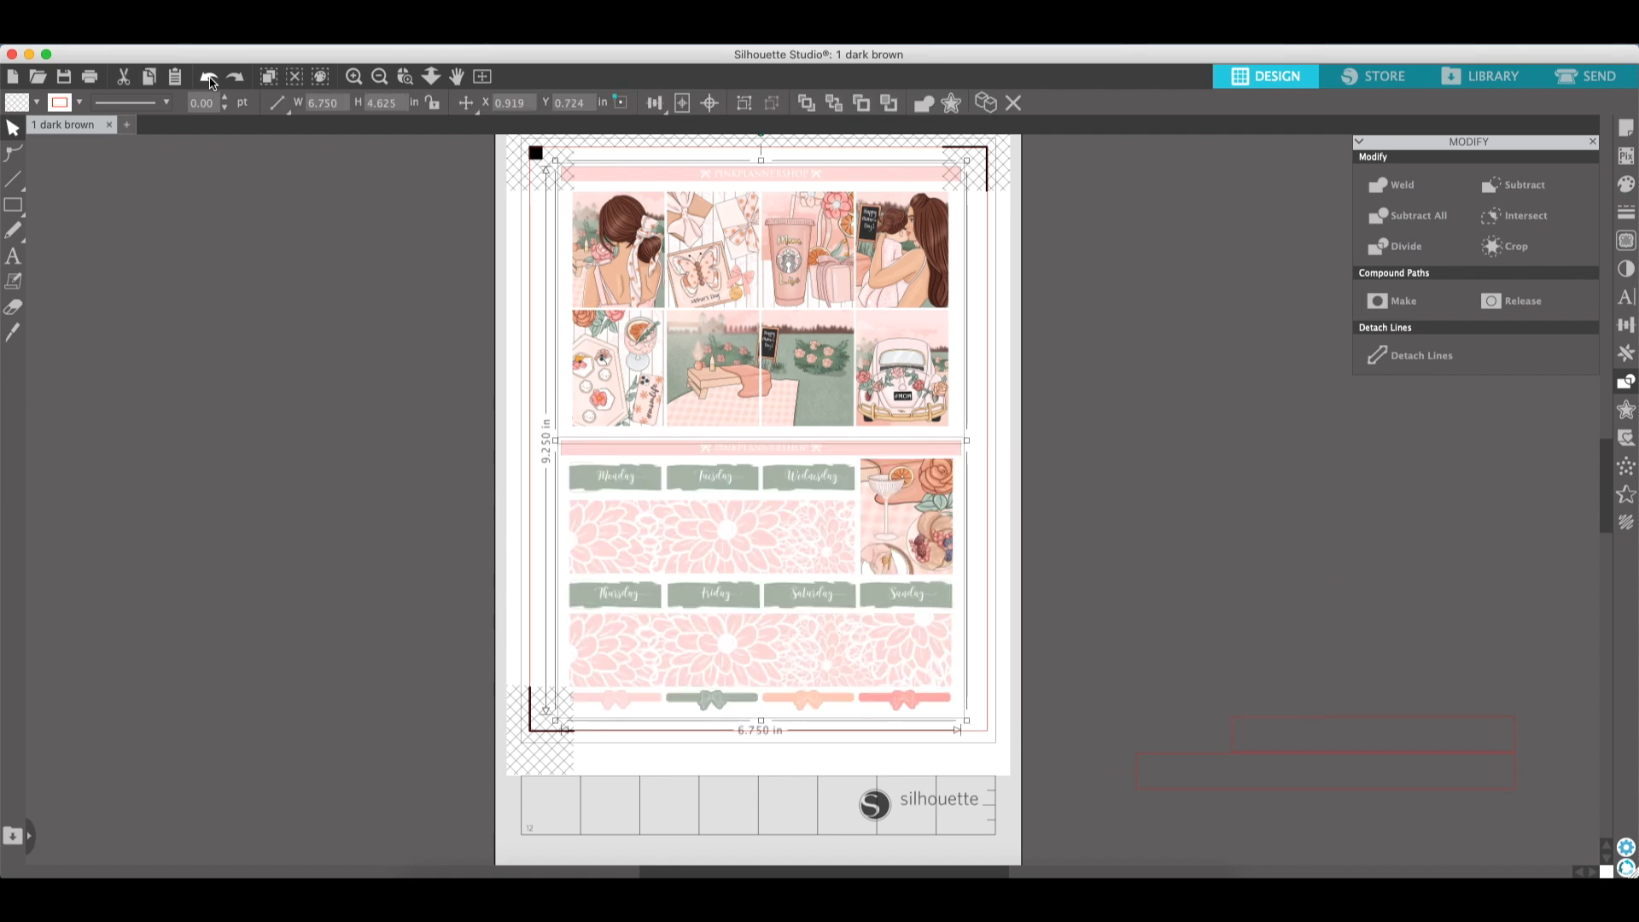
pyautogui.click(210, 79)
pyautogui.click(210, 79)
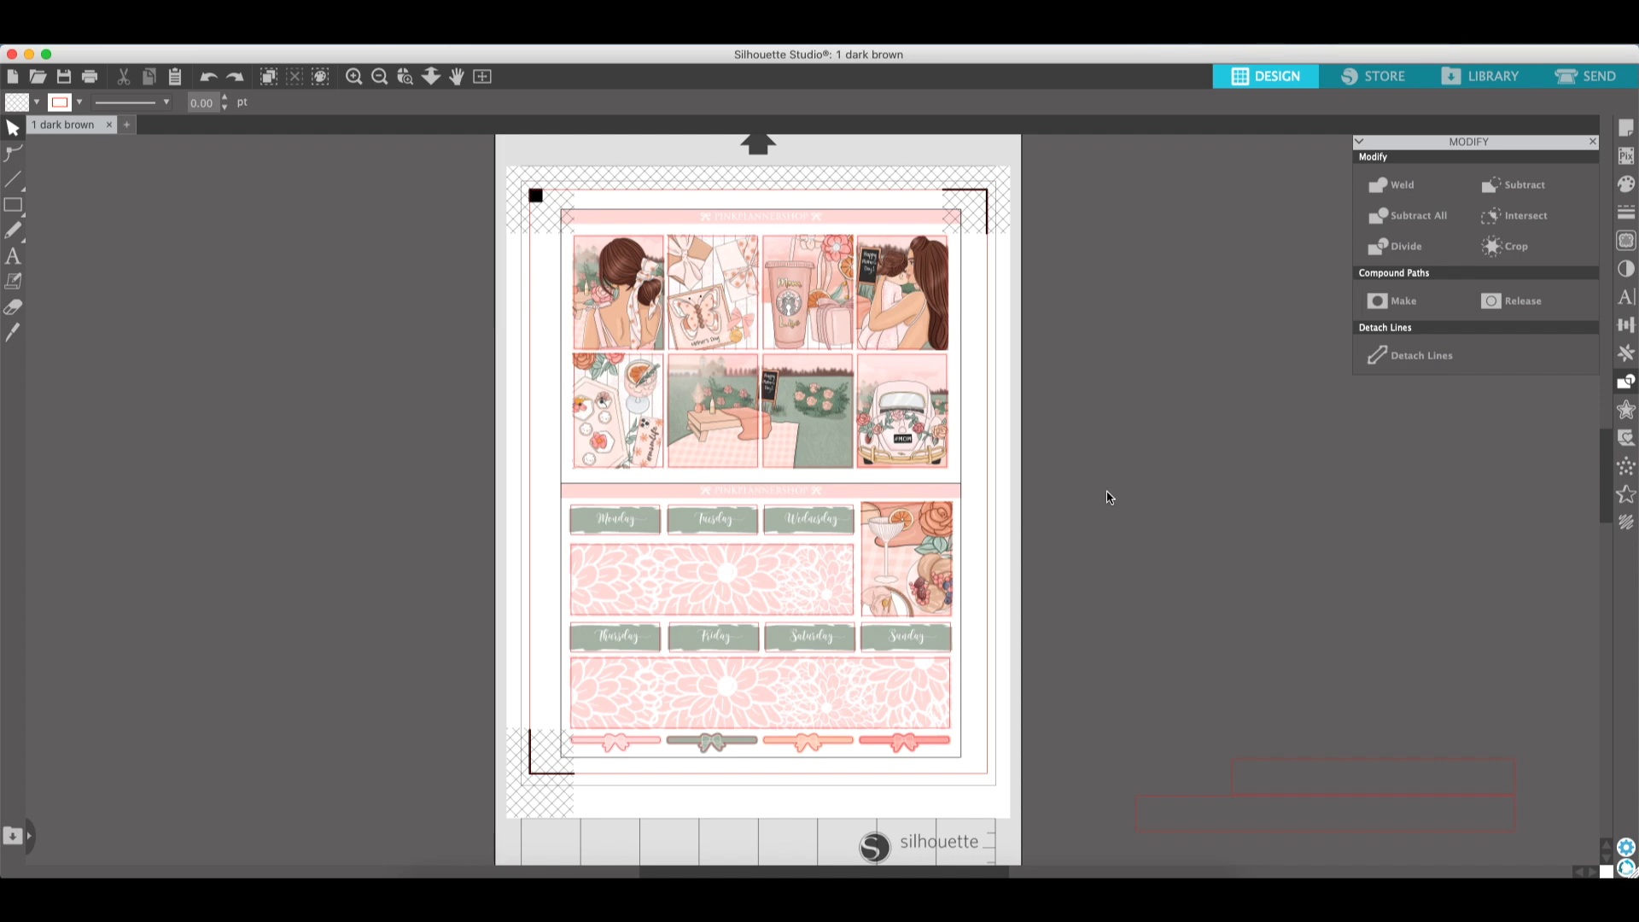
# - Try moving the sticker layout across the page and undo each move
pyautogui.scroll(-1, 1110, 495)
pyautogui.moveTo(931, 522); pyautogui.dragTo(1103, 516)
pyautogui.moveTo(1216, 514); pyautogui.dragTo(949, 516)
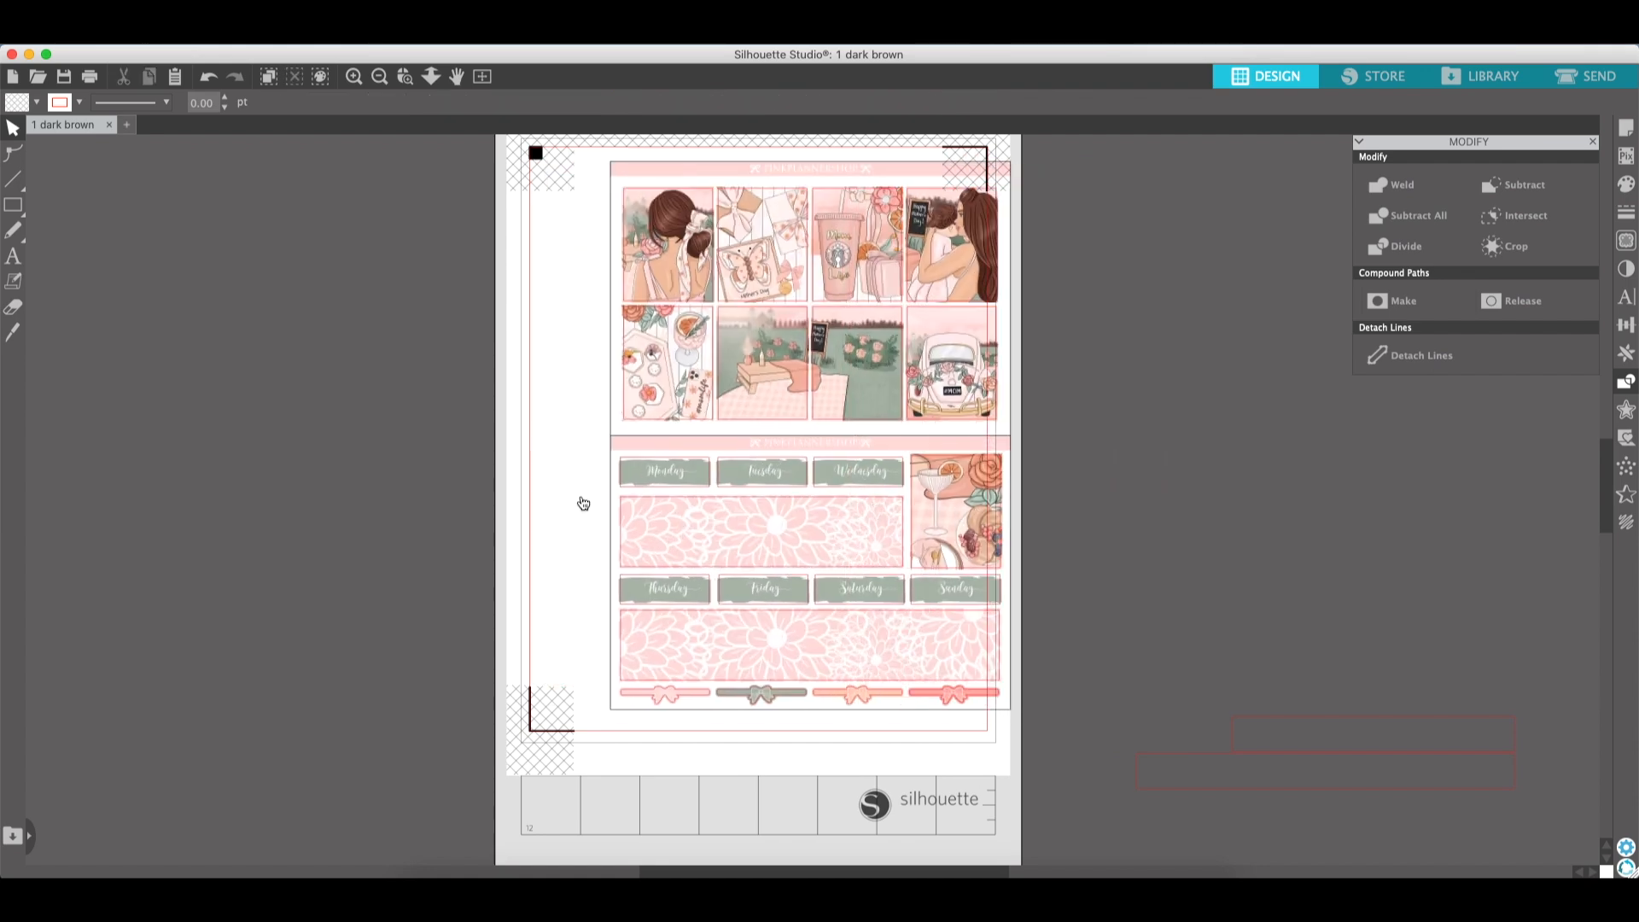
pyautogui.moveTo(938, 540)
pyautogui.mouseDown()
pyautogui.moveTo(1189, 549)
pyautogui.moveTo(880, 538)
pyautogui.moveTo(937, 540)
pyautogui.mouseUp()
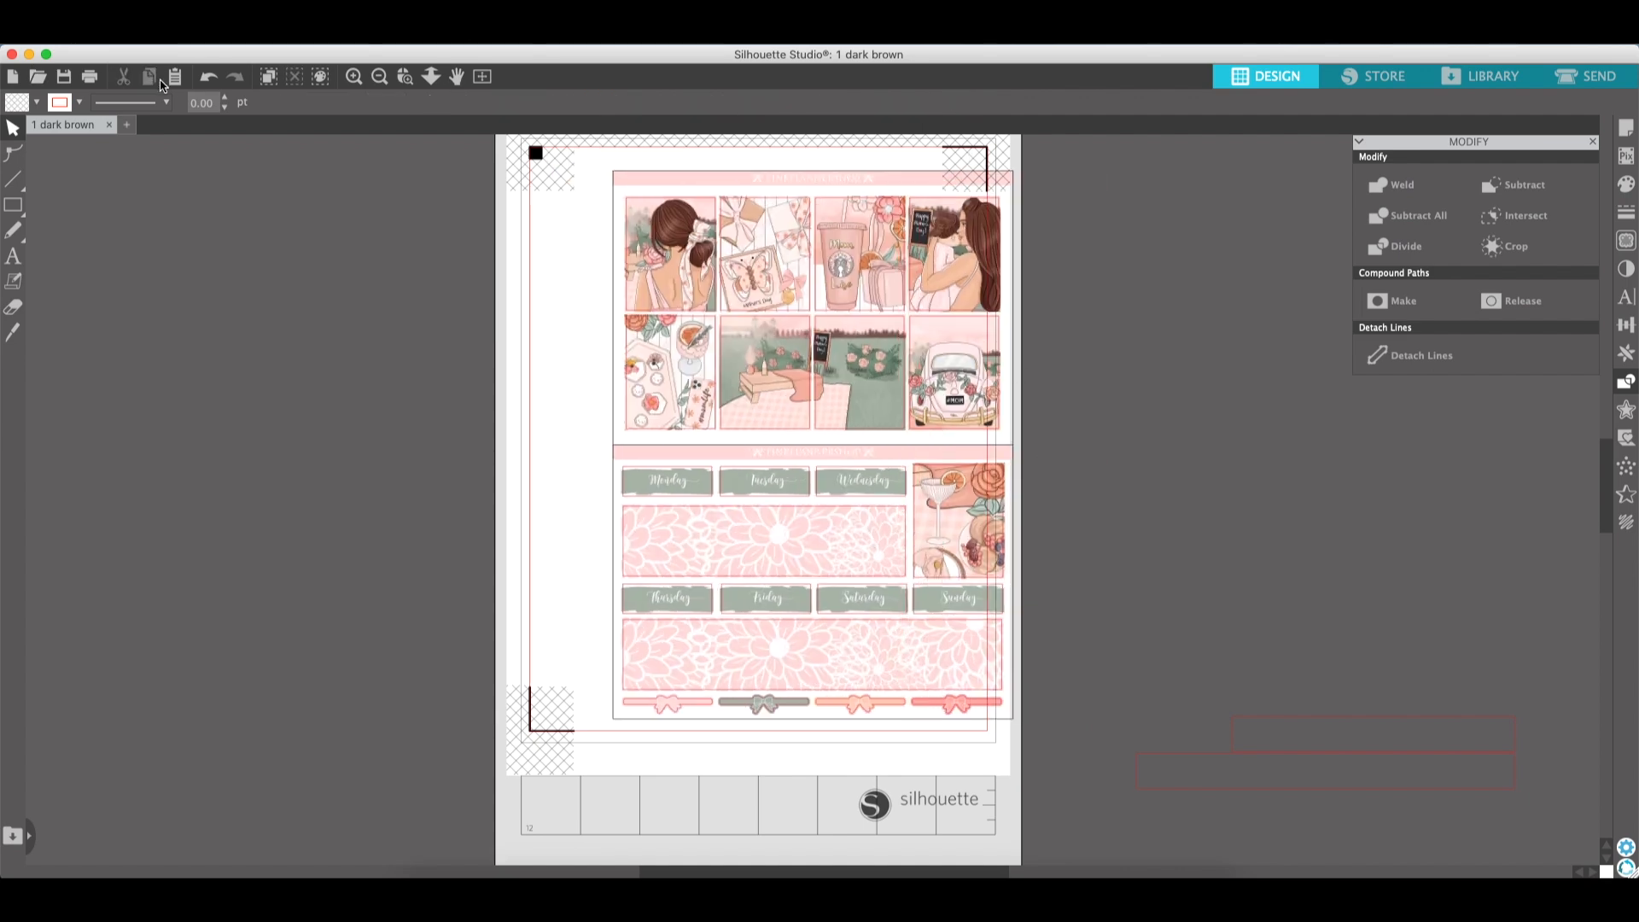
pyautogui.click(208, 79)
pyautogui.click(207, 78)
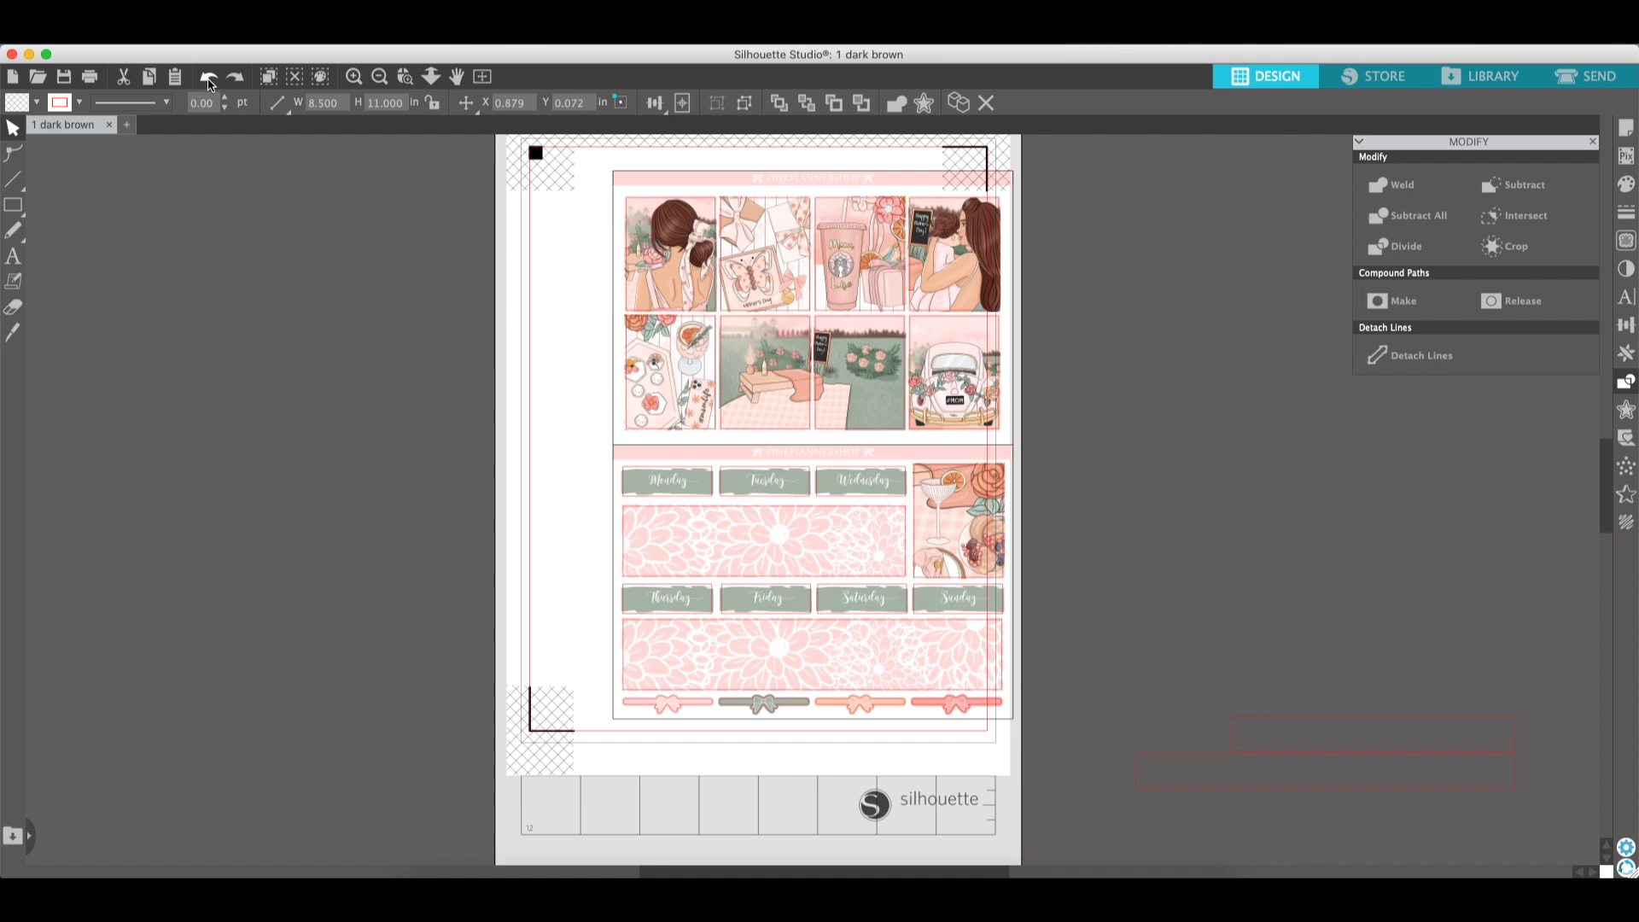
pyautogui.click(208, 78)
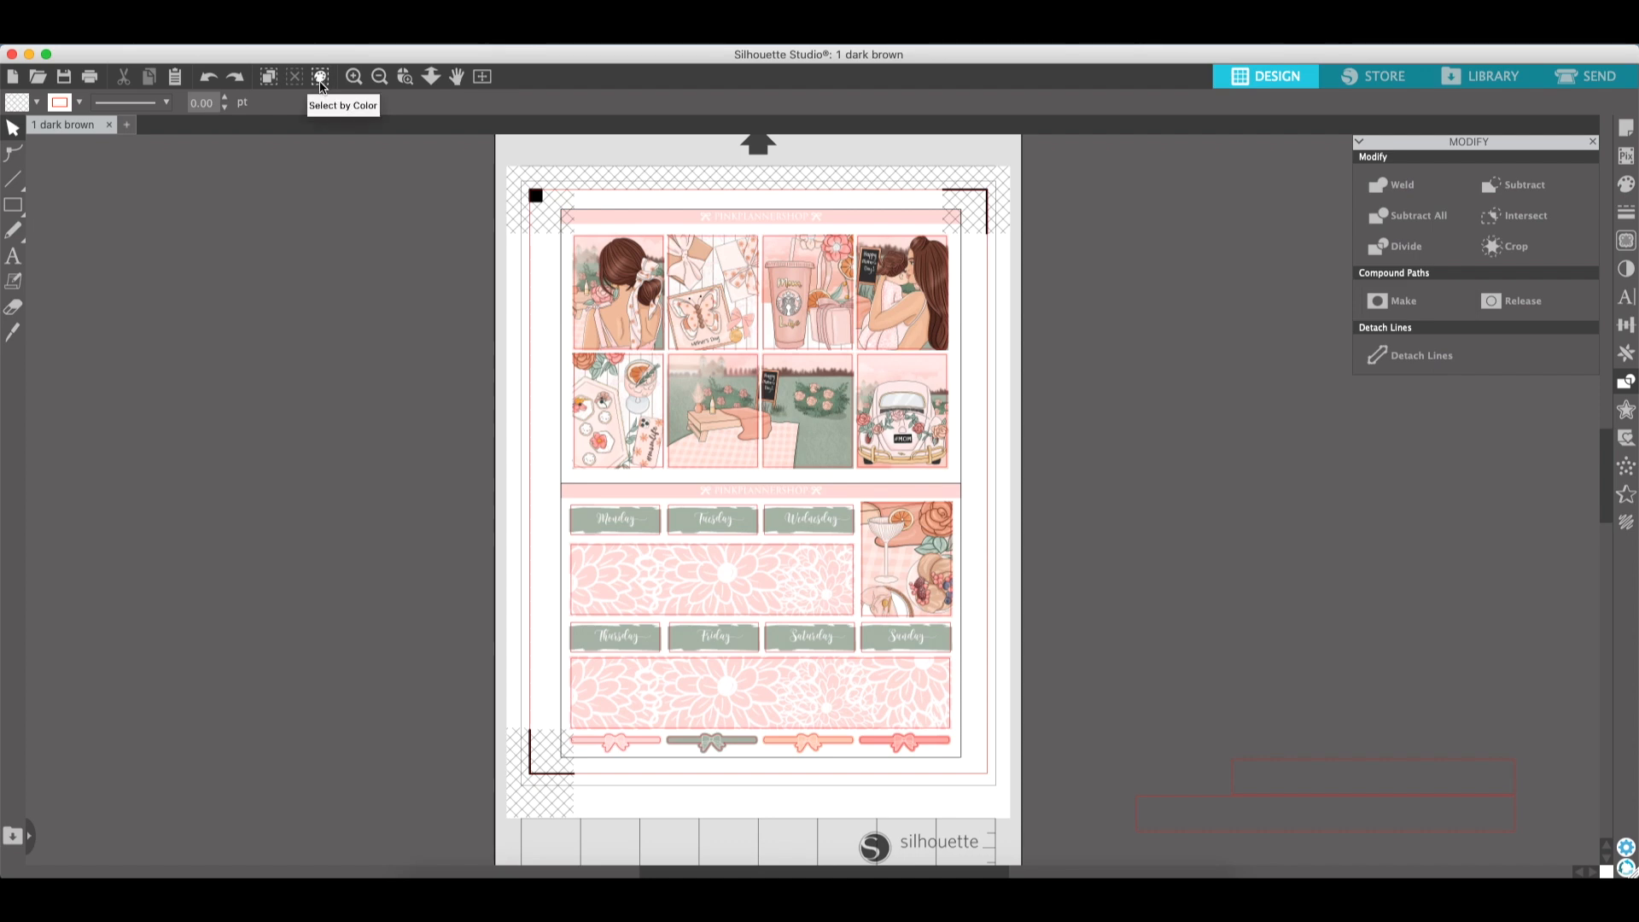
pyautogui.moveTo(666, 346); pyautogui.dragTo(745, 350)
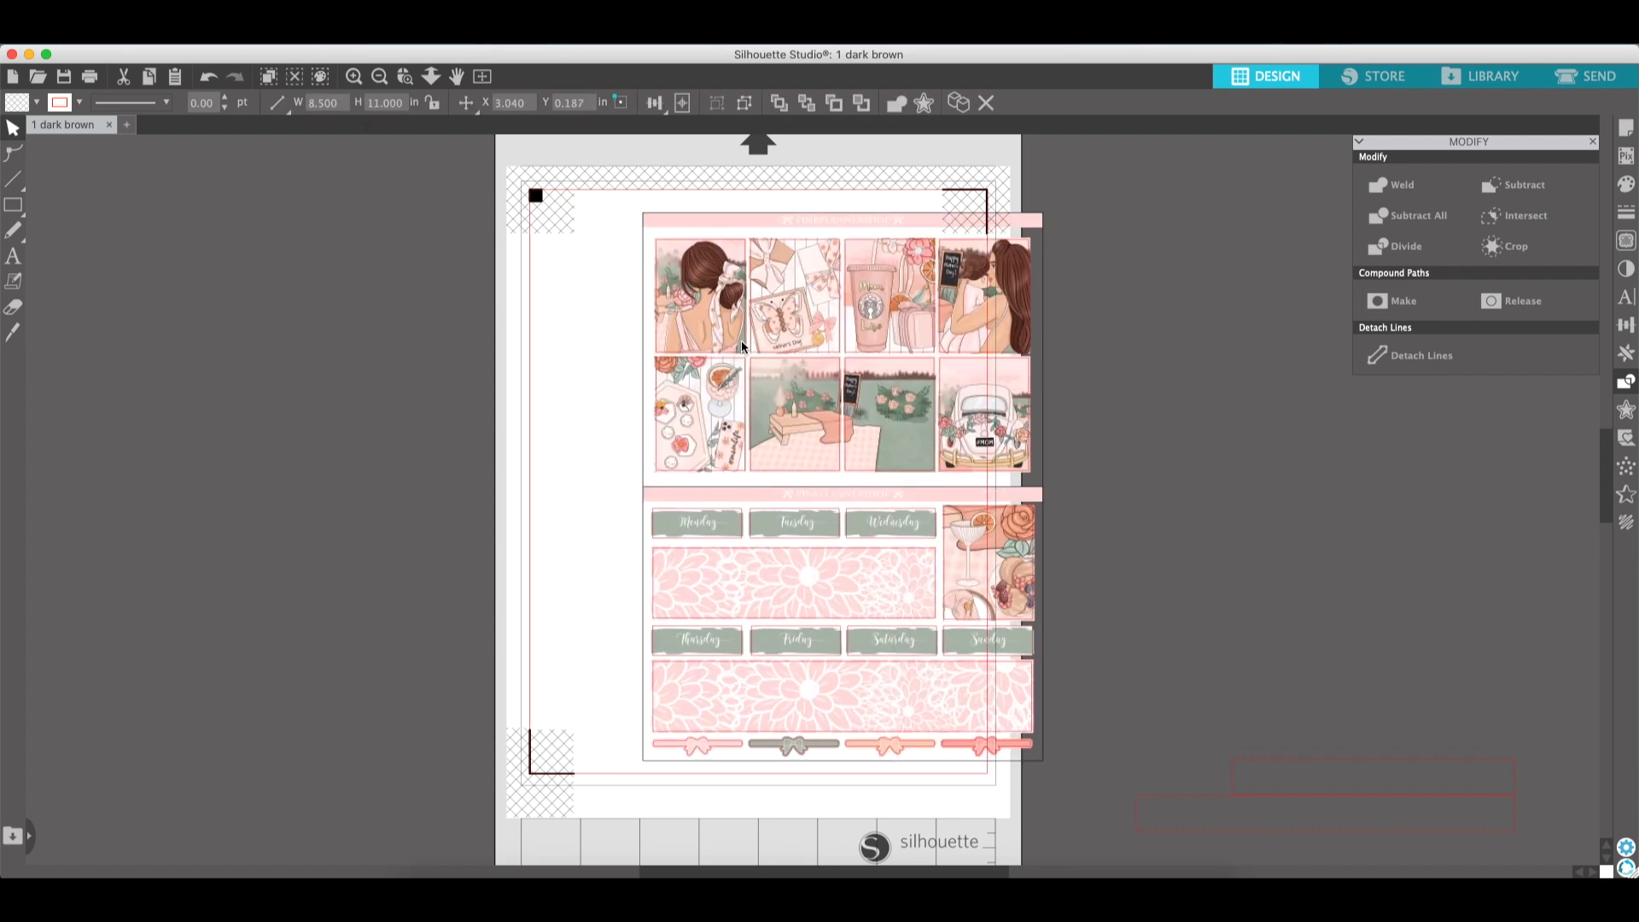
pyautogui.click(209, 79)
pyautogui.click(208, 78)
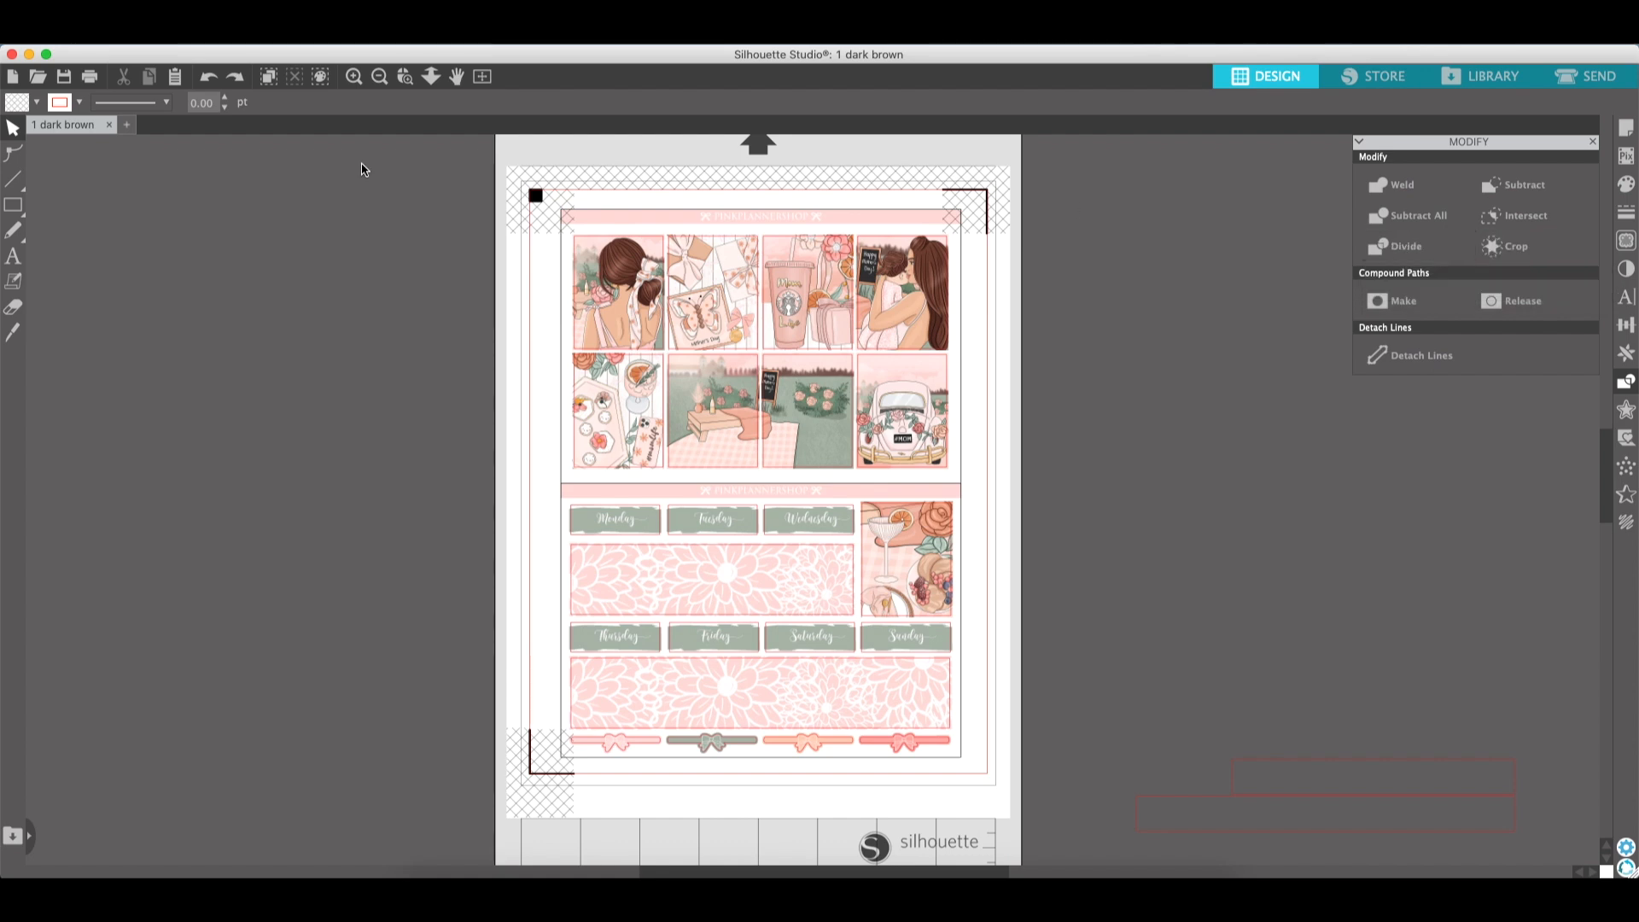
# - Delete all black-outlined shapes selected by line colour and undo the deletion
pyautogui.click(360, 206)
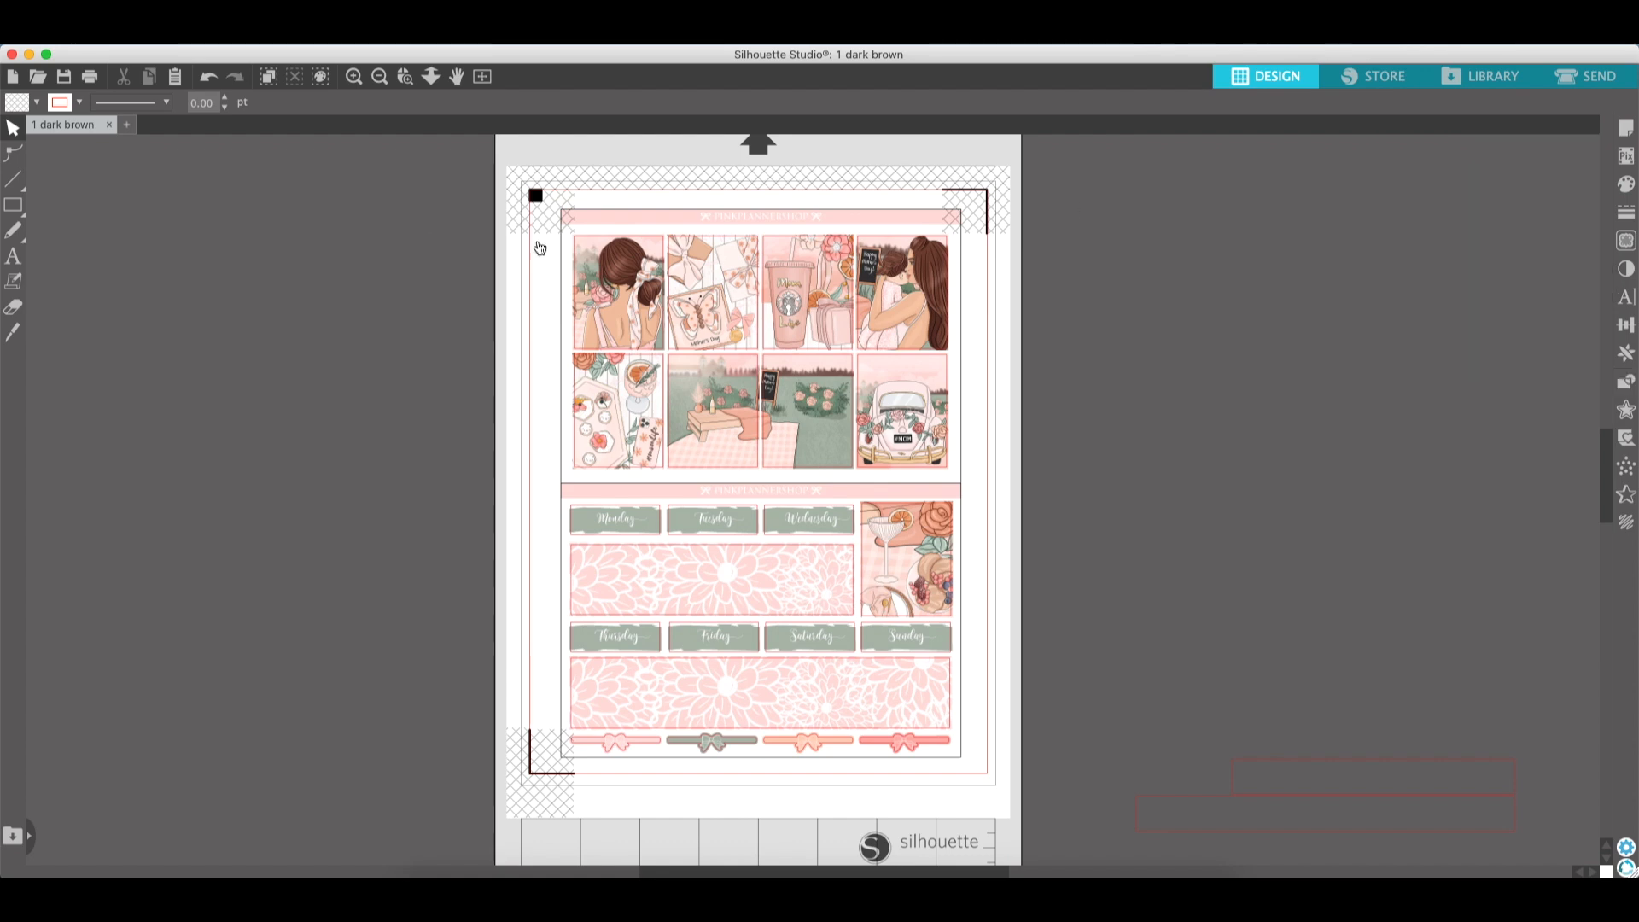
pyautogui.click(321, 78)
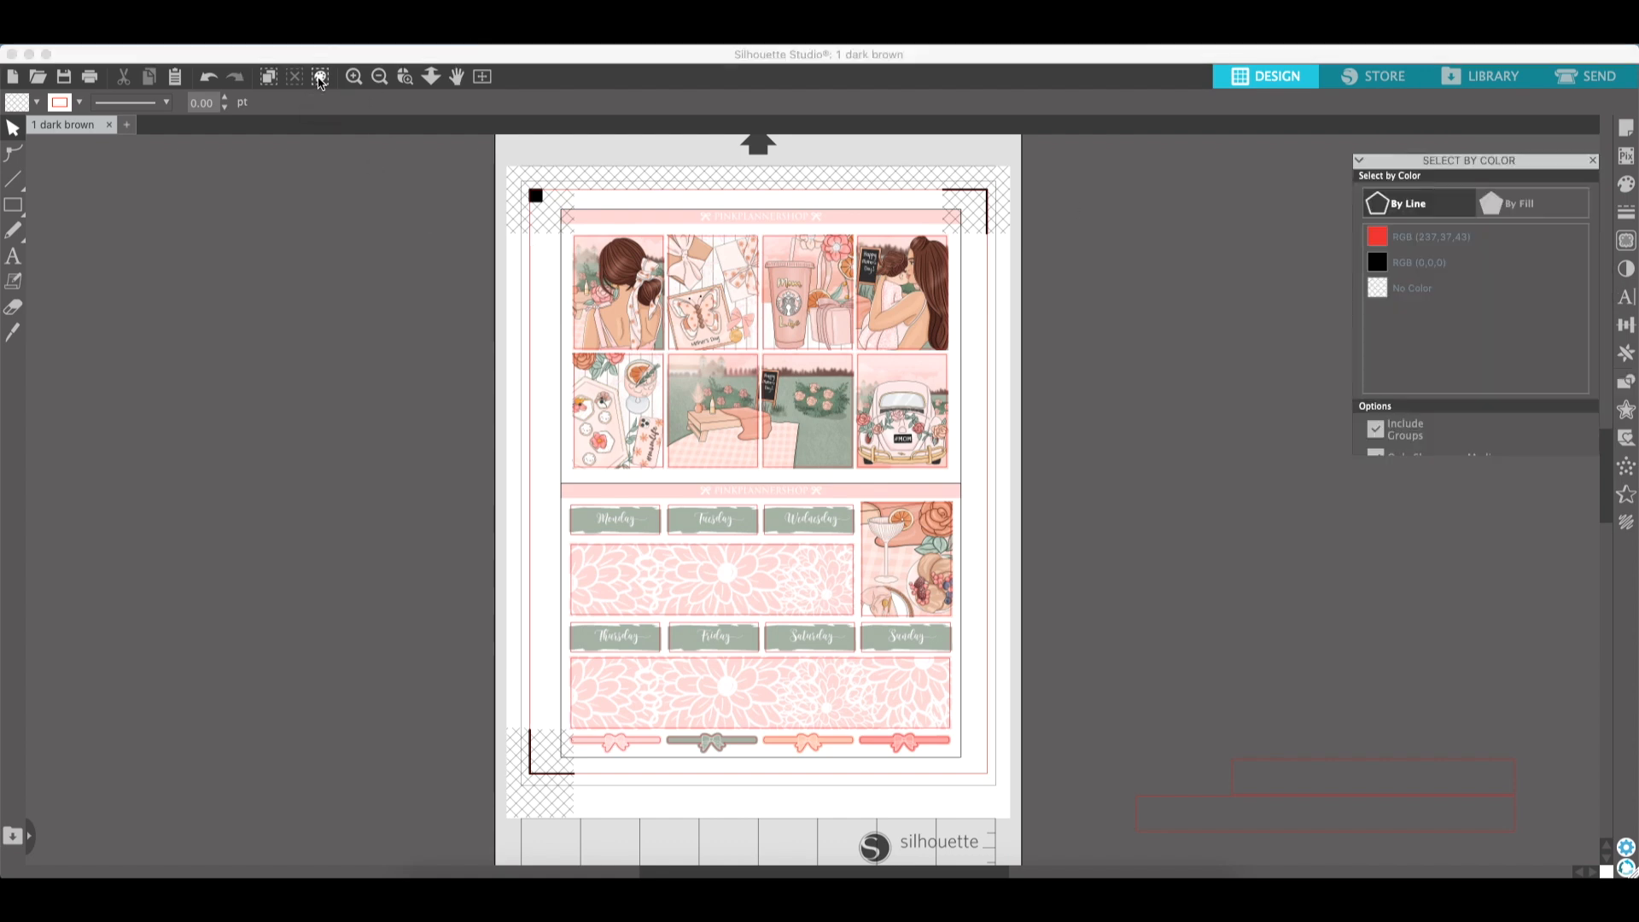
pyautogui.click(1421, 247)
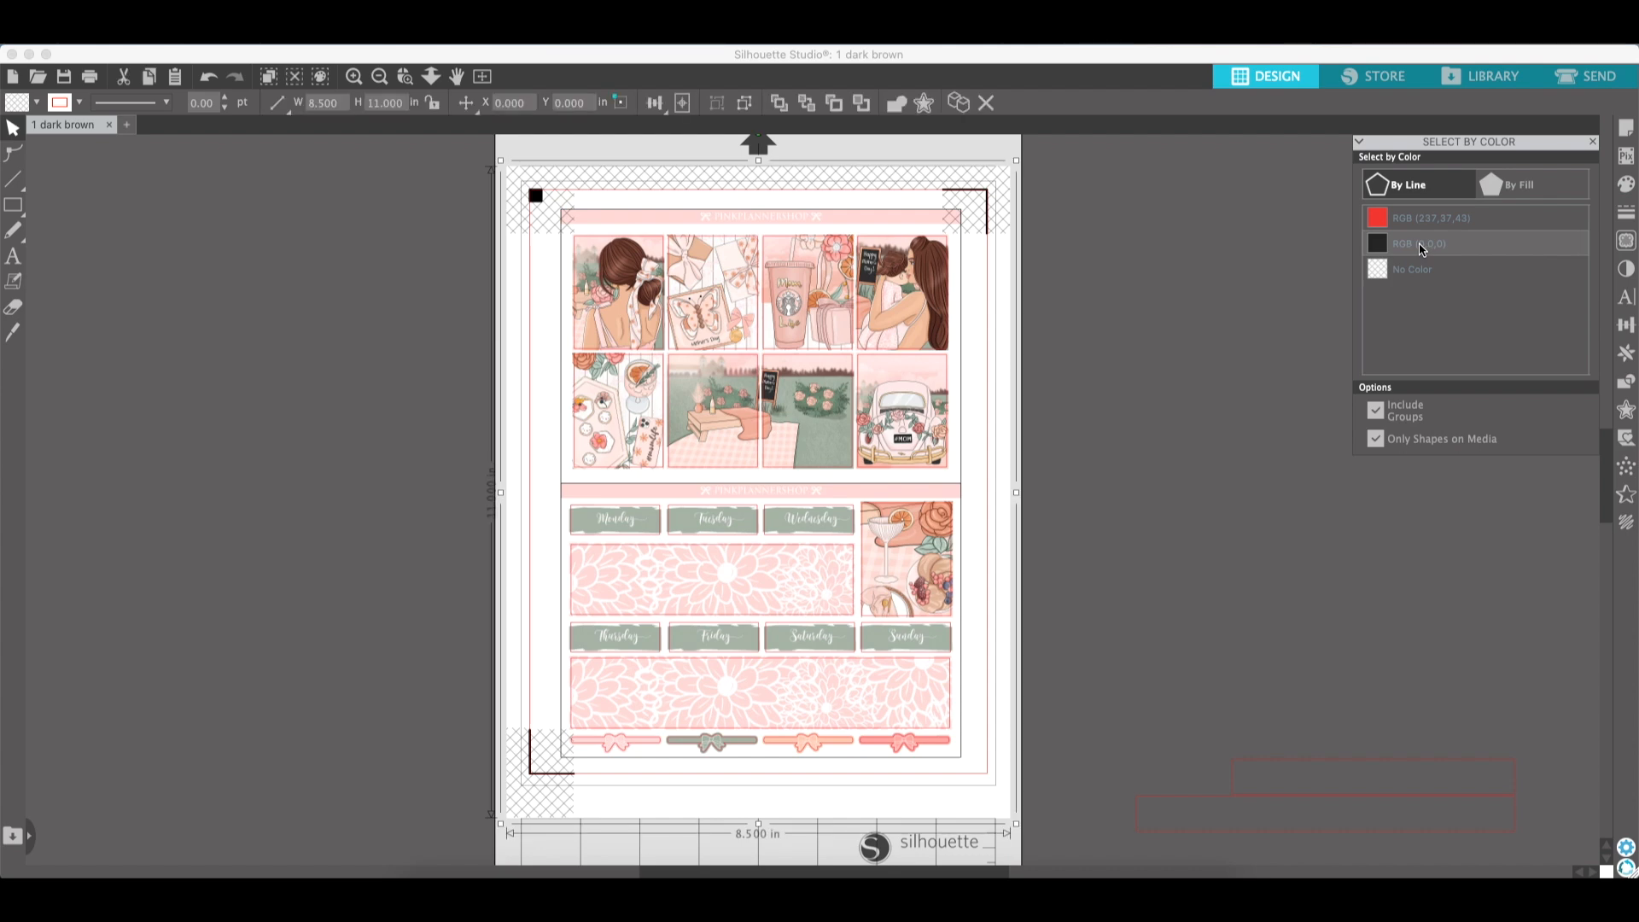
pyautogui.press('Delete')
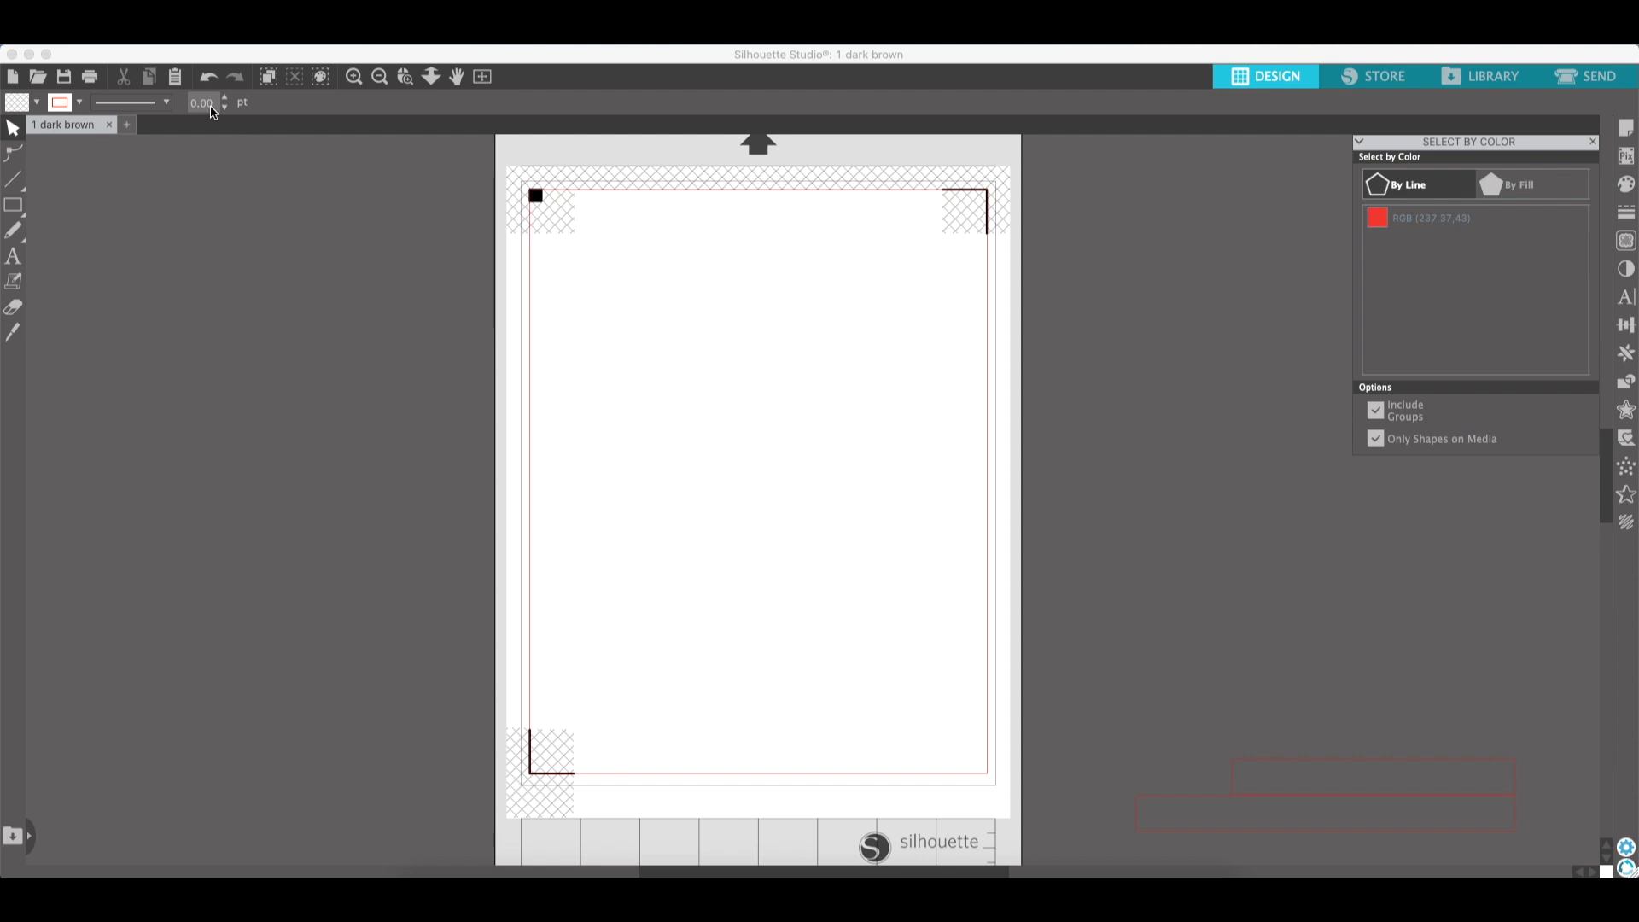
pyautogui.click(208, 78)
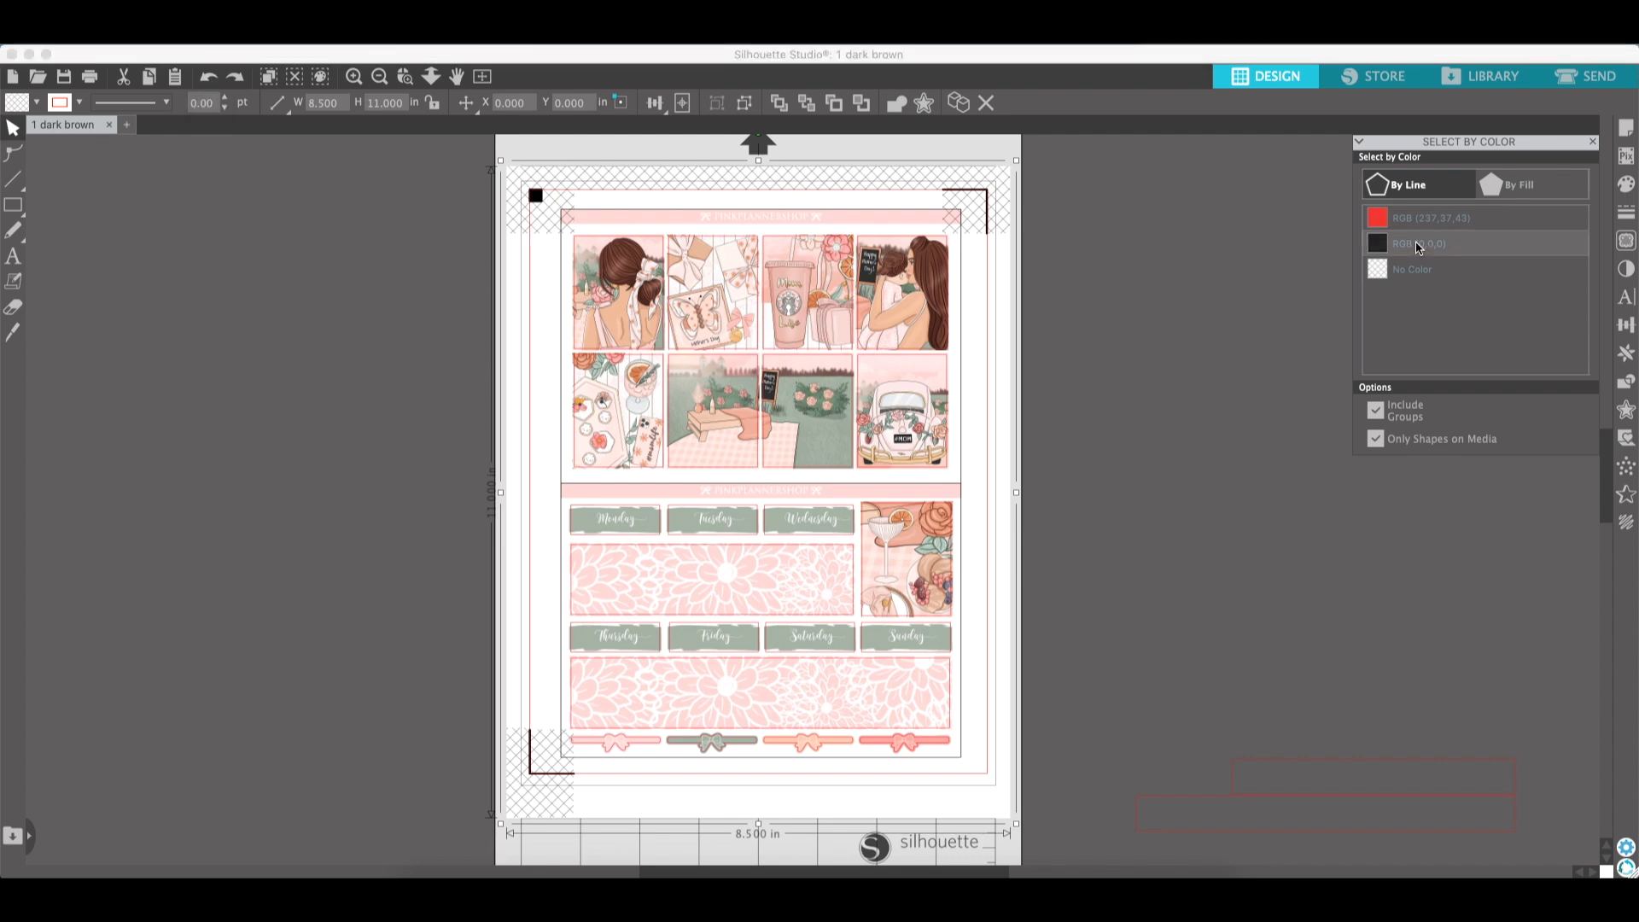
# - Ungroup the selected sticker layout and reselect the shapes with a black outline by line colour
pyautogui.click(745, 104)
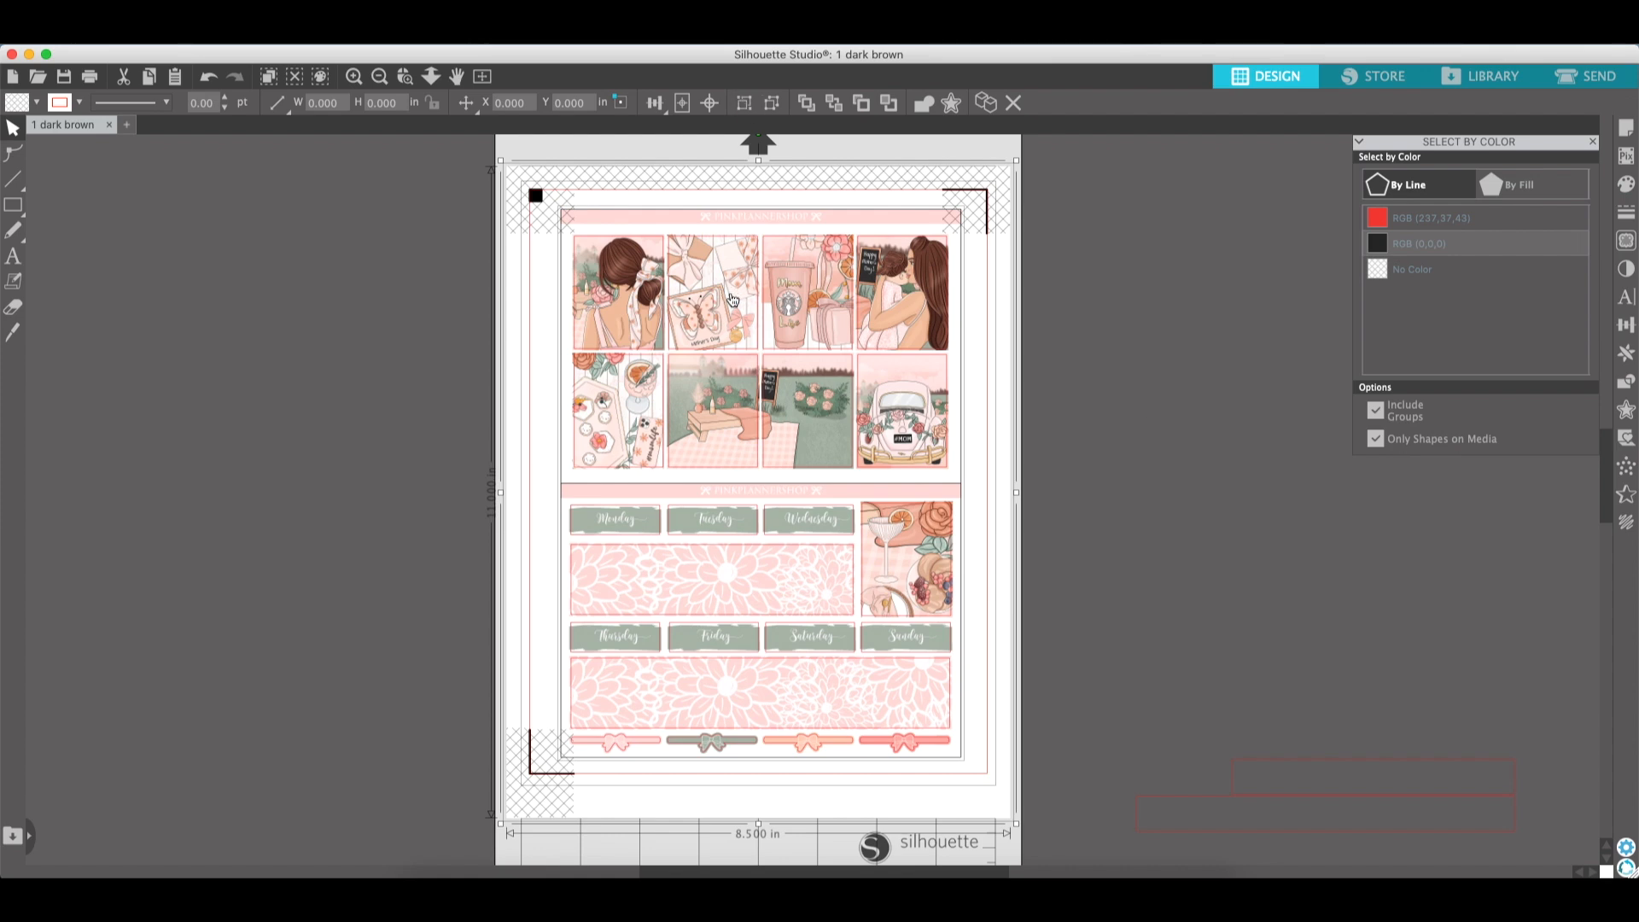
pyautogui.click(771, 104)
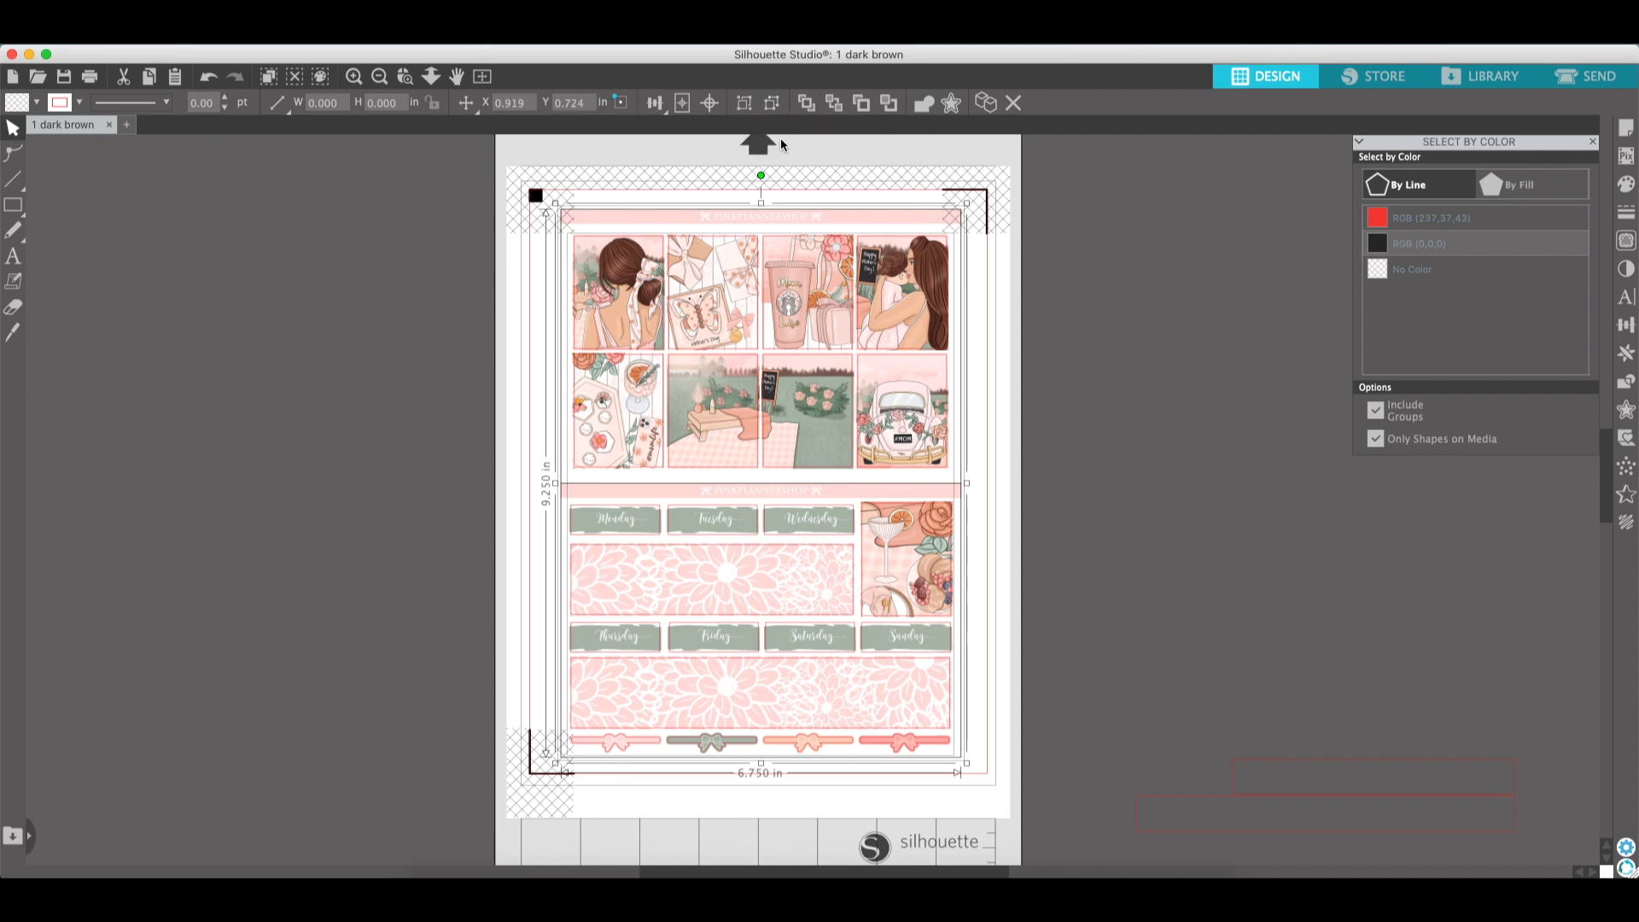
pyautogui.click(775, 107)
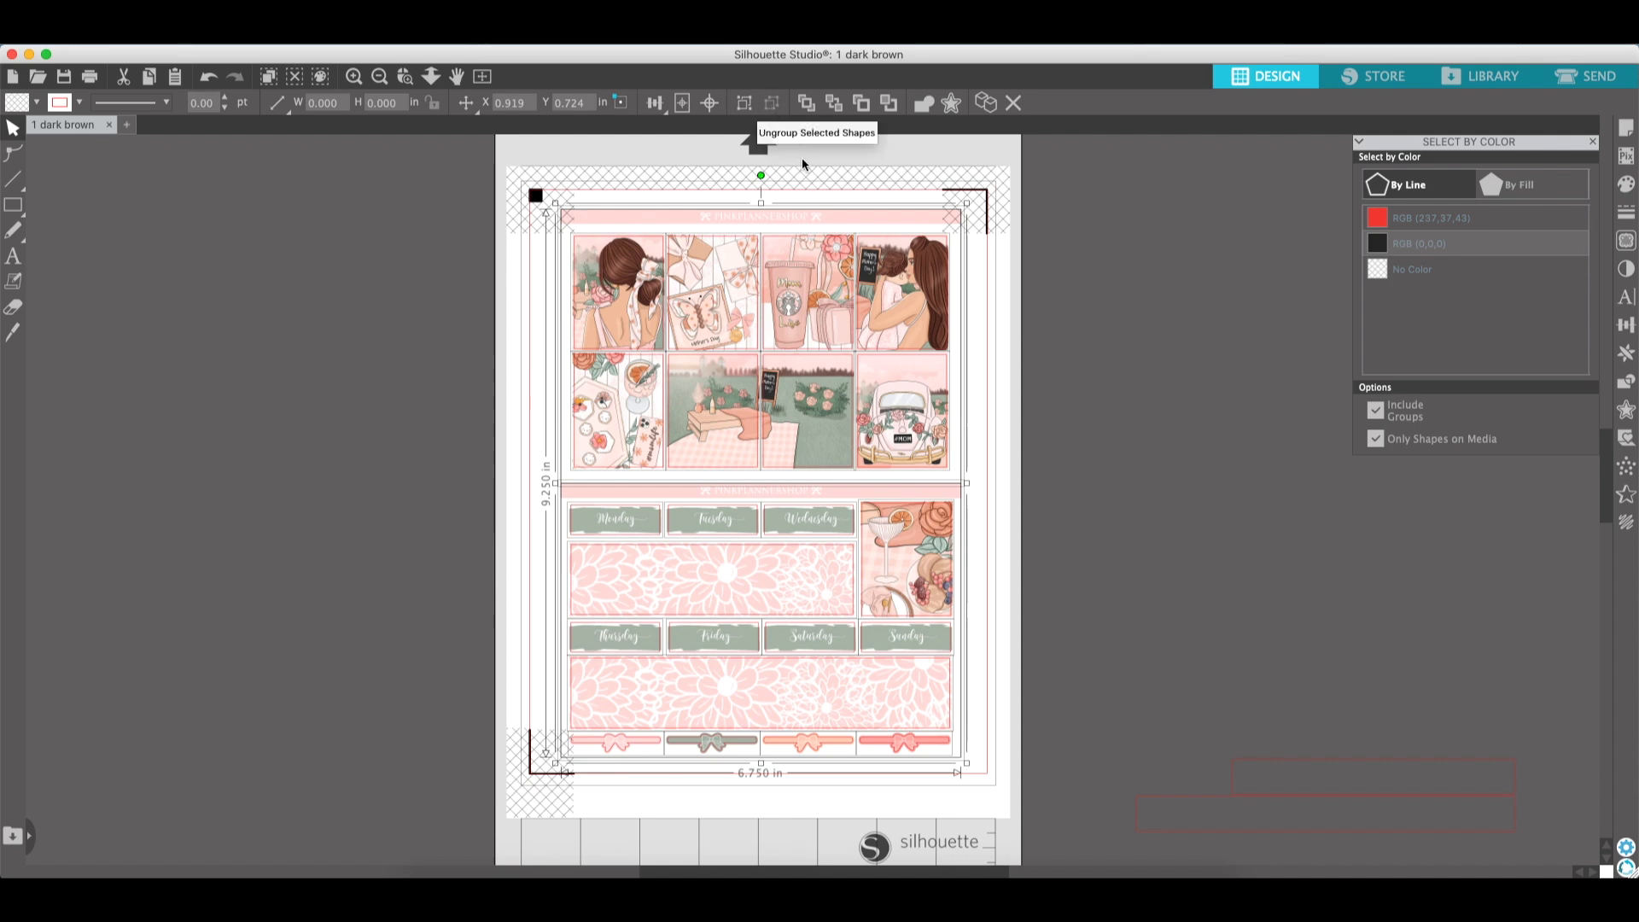
pyautogui.click(750, 109)
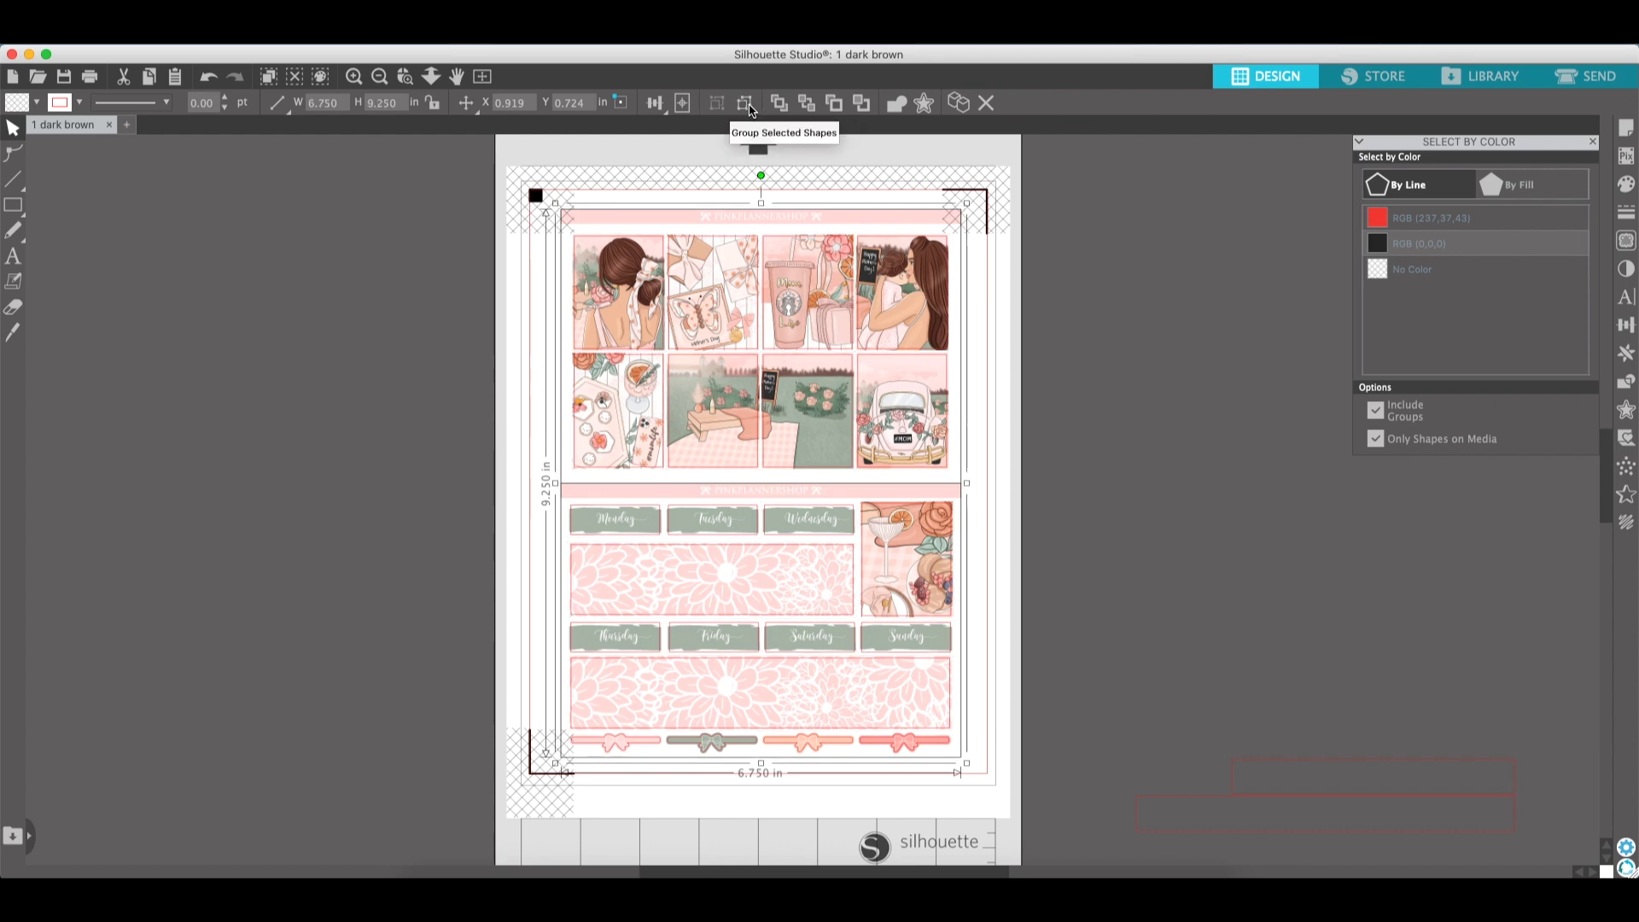
pyautogui.click(747, 108)
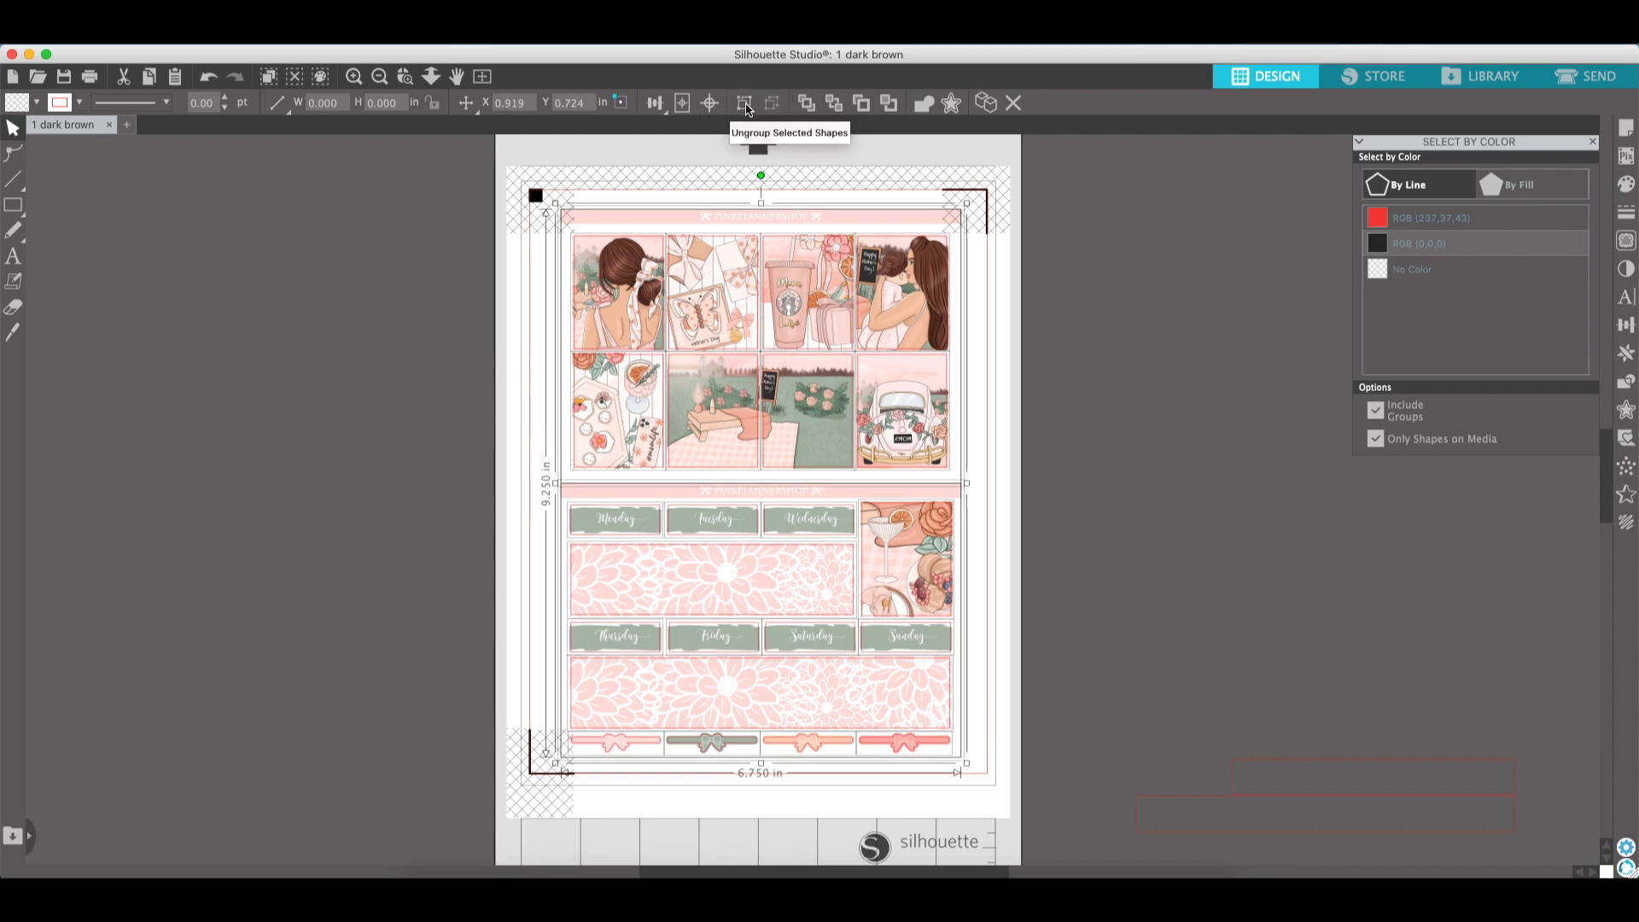
pyautogui.click(745, 108)
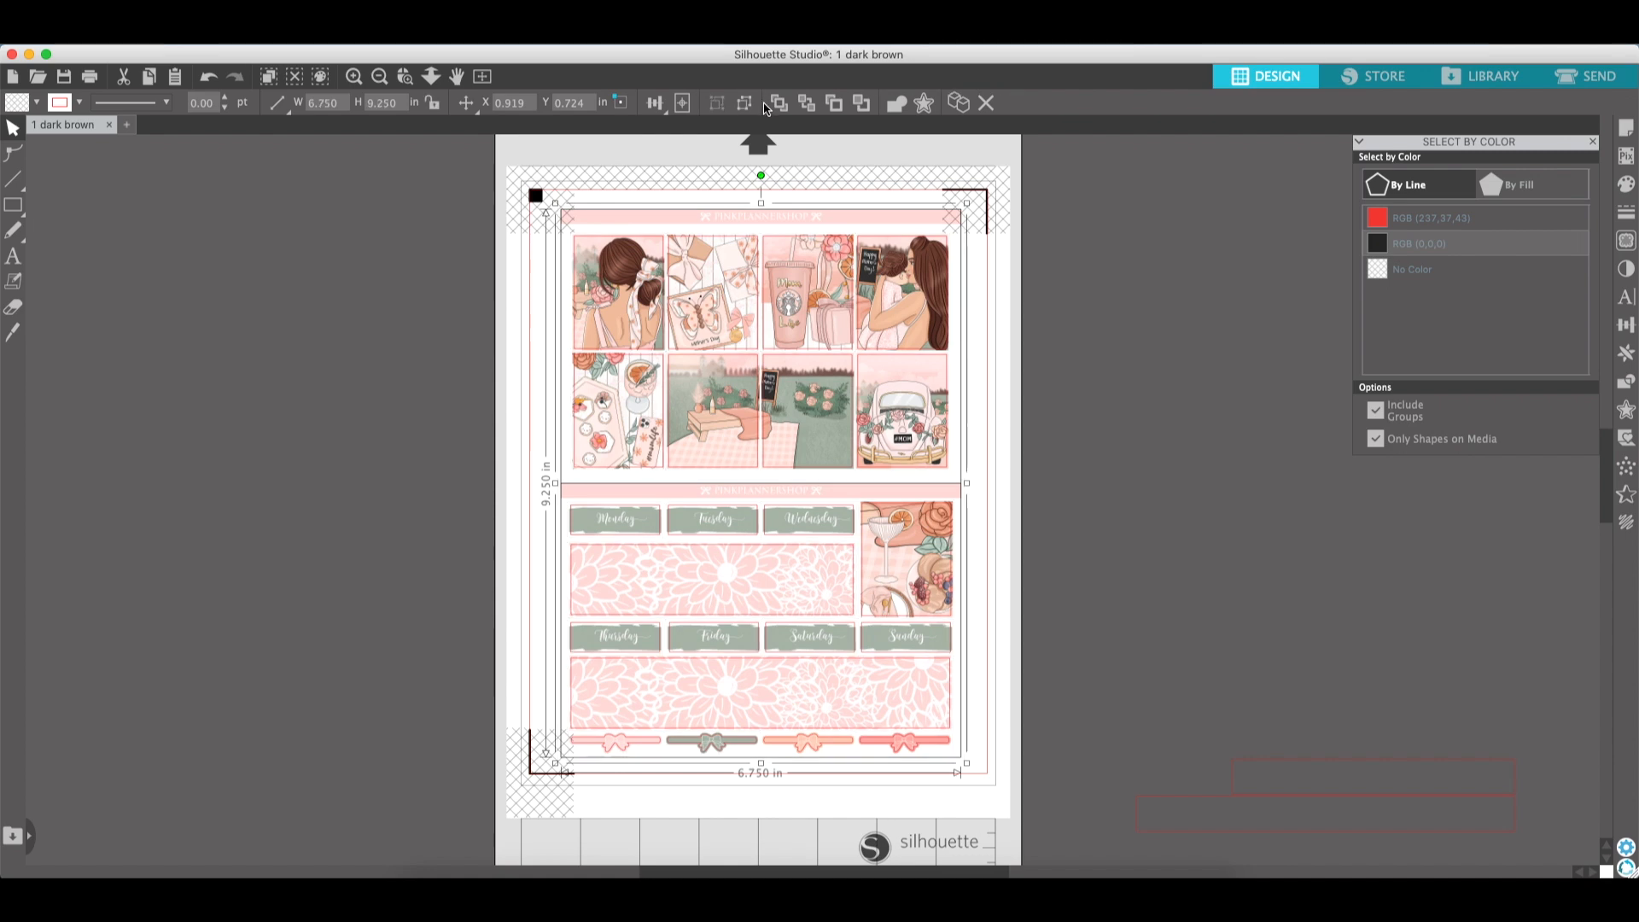
pyautogui.click(746, 109)
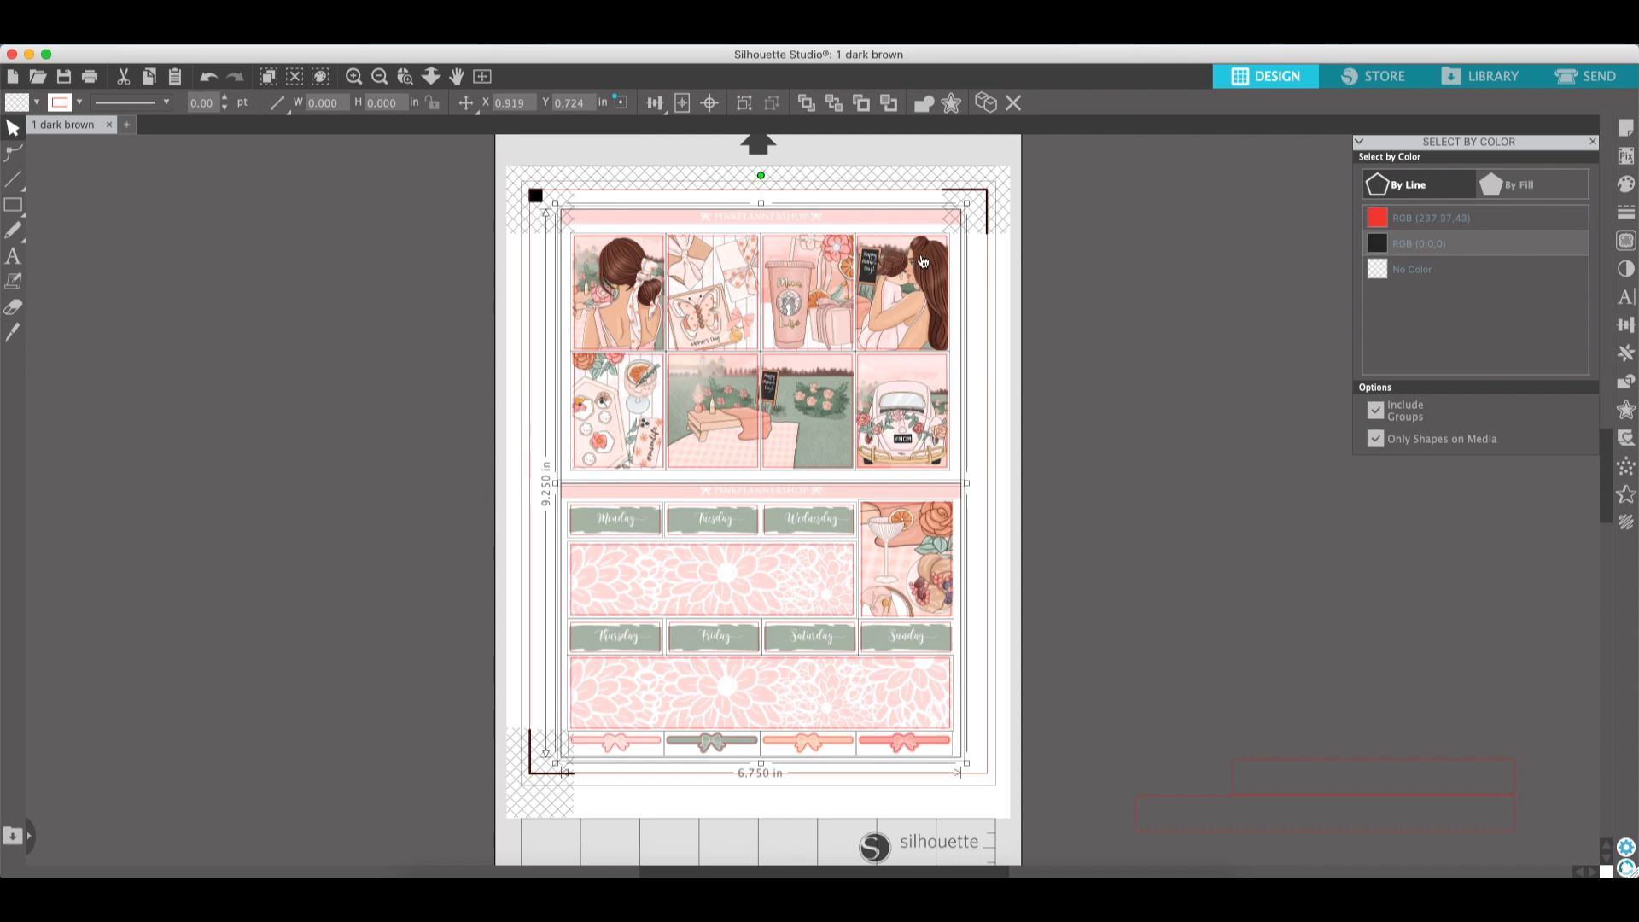
pyautogui.click(1298, 263)
pyautogui.click(1419, 250)
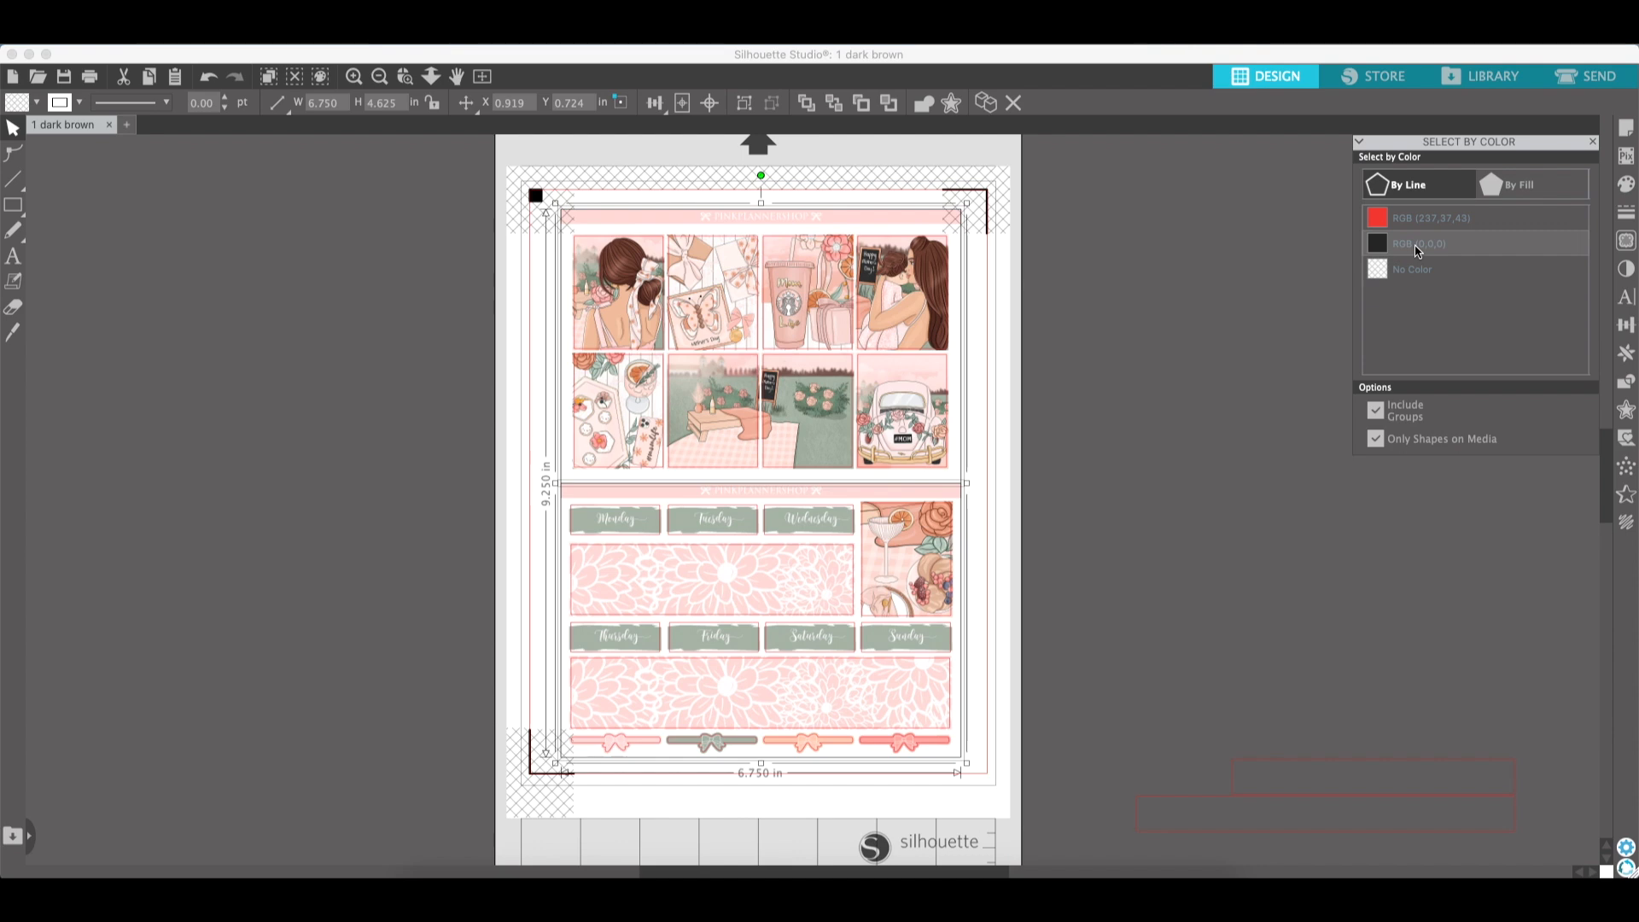
# - Delete the selected black-outlined shapes, then select the whole sticker layout and apply Crop
pyautogui.press('Delete')
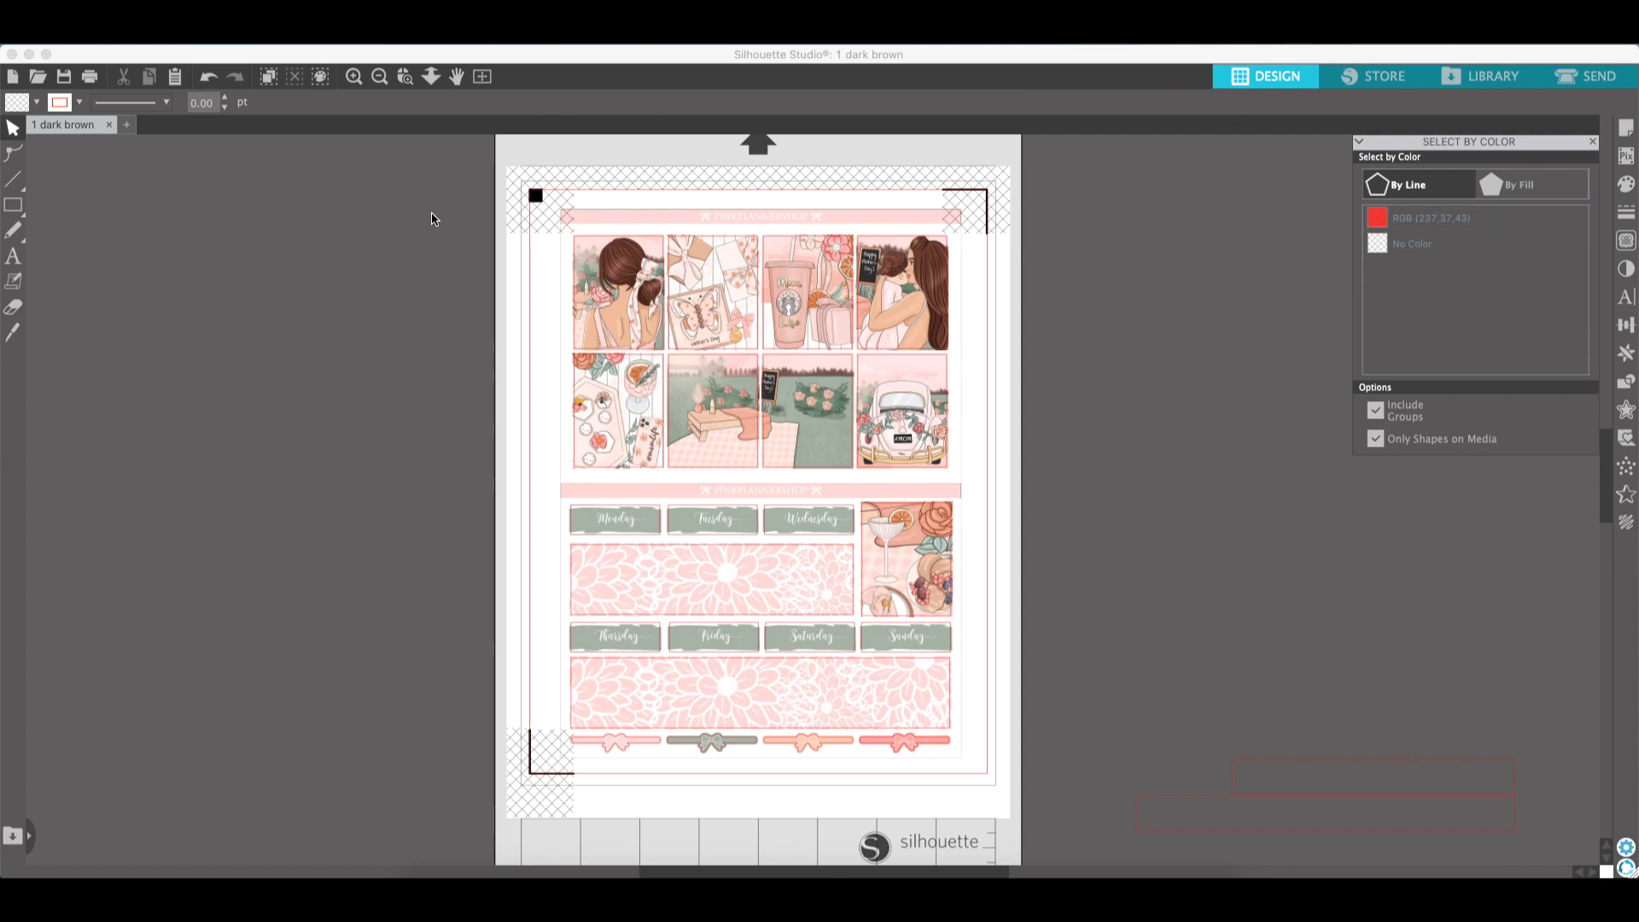
pyautogui.moveTo(423, 177); pyautogui.dragTo(999, 789)
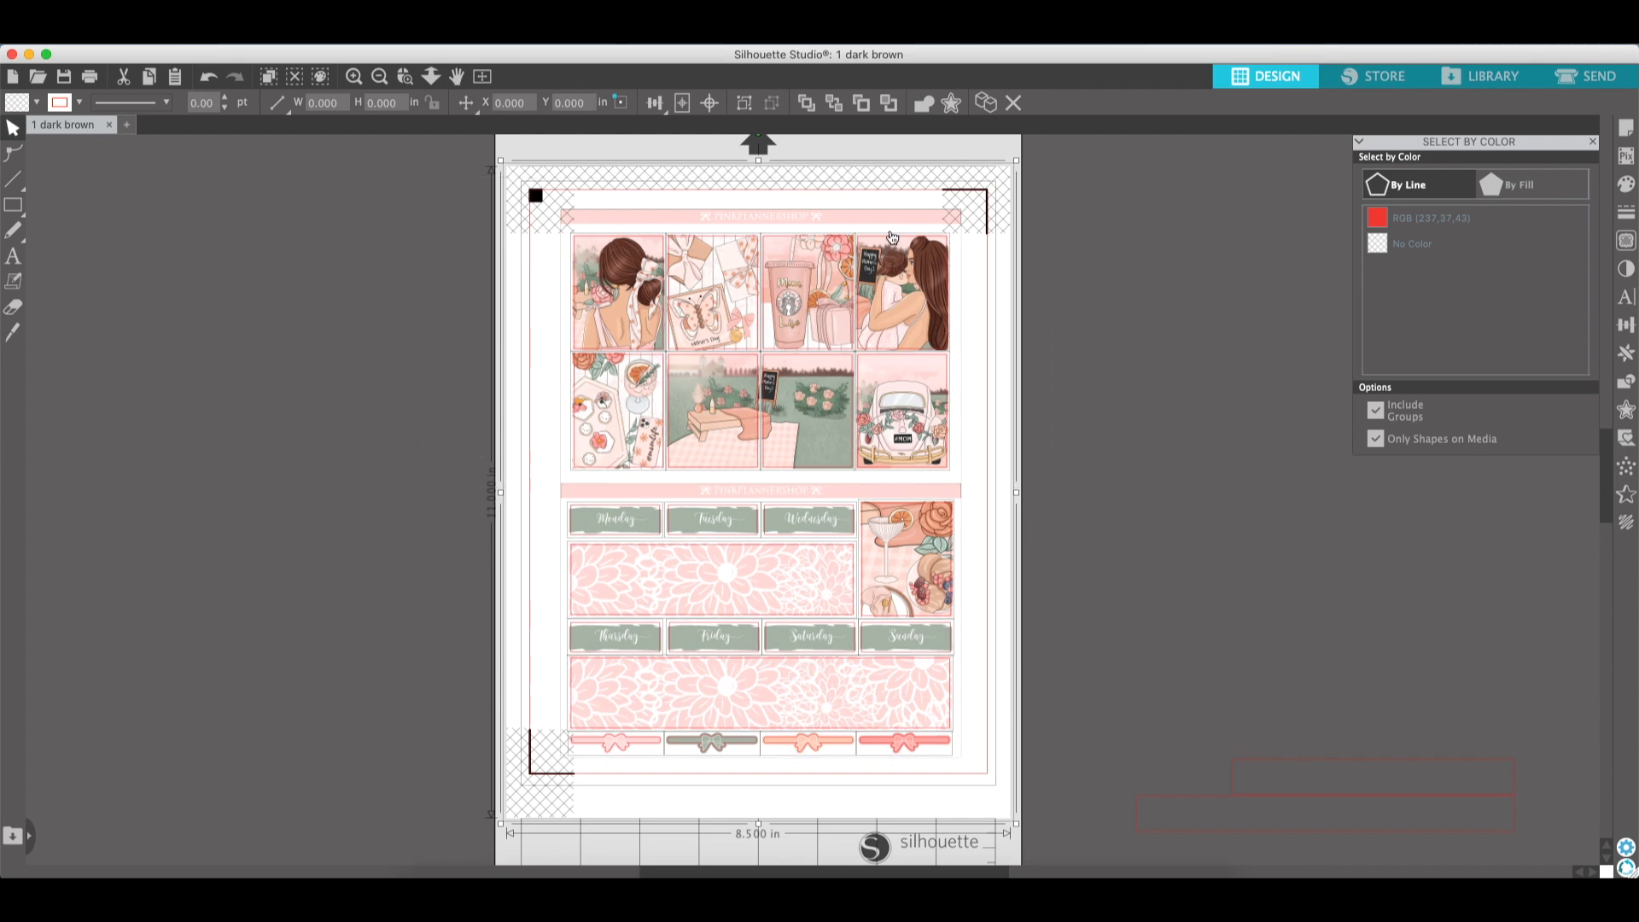
pyautogui.click(1626, 384)
pyautogui.click(1506, 249)
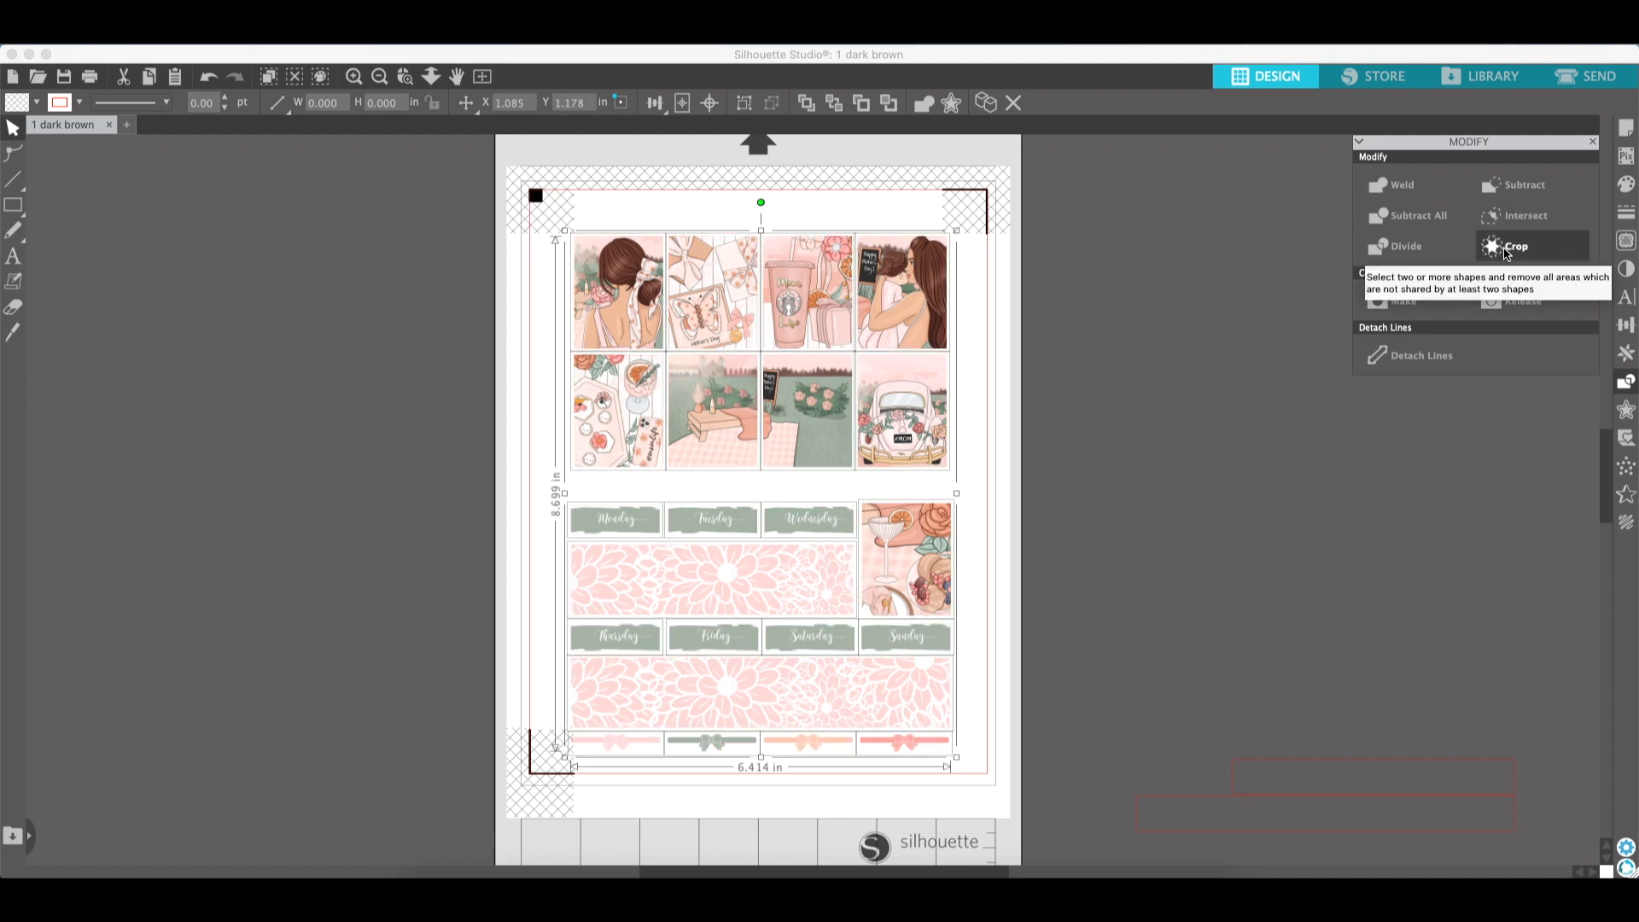
pyautogui.click(1272, 359)
# - Drag two stickers off the page and undo the moves
pyautogui.moveTo(962, 315); pyautogui.dragTo(1050, 321)
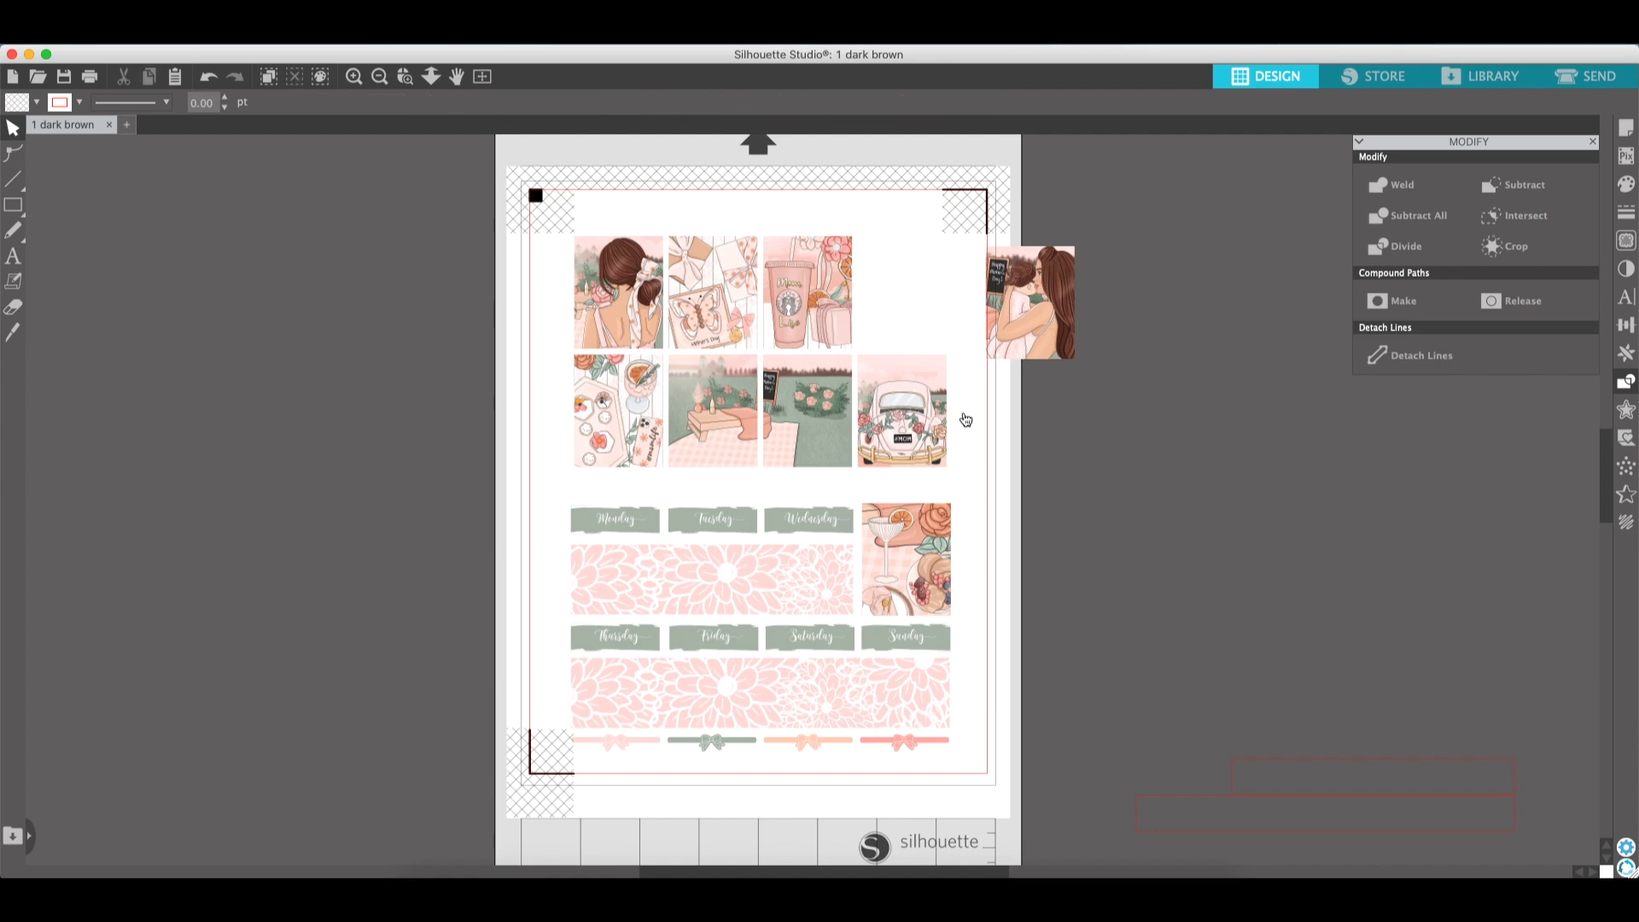
pyautogui.moveTo(902, 410); pyautogui.dragTo(980, 433)
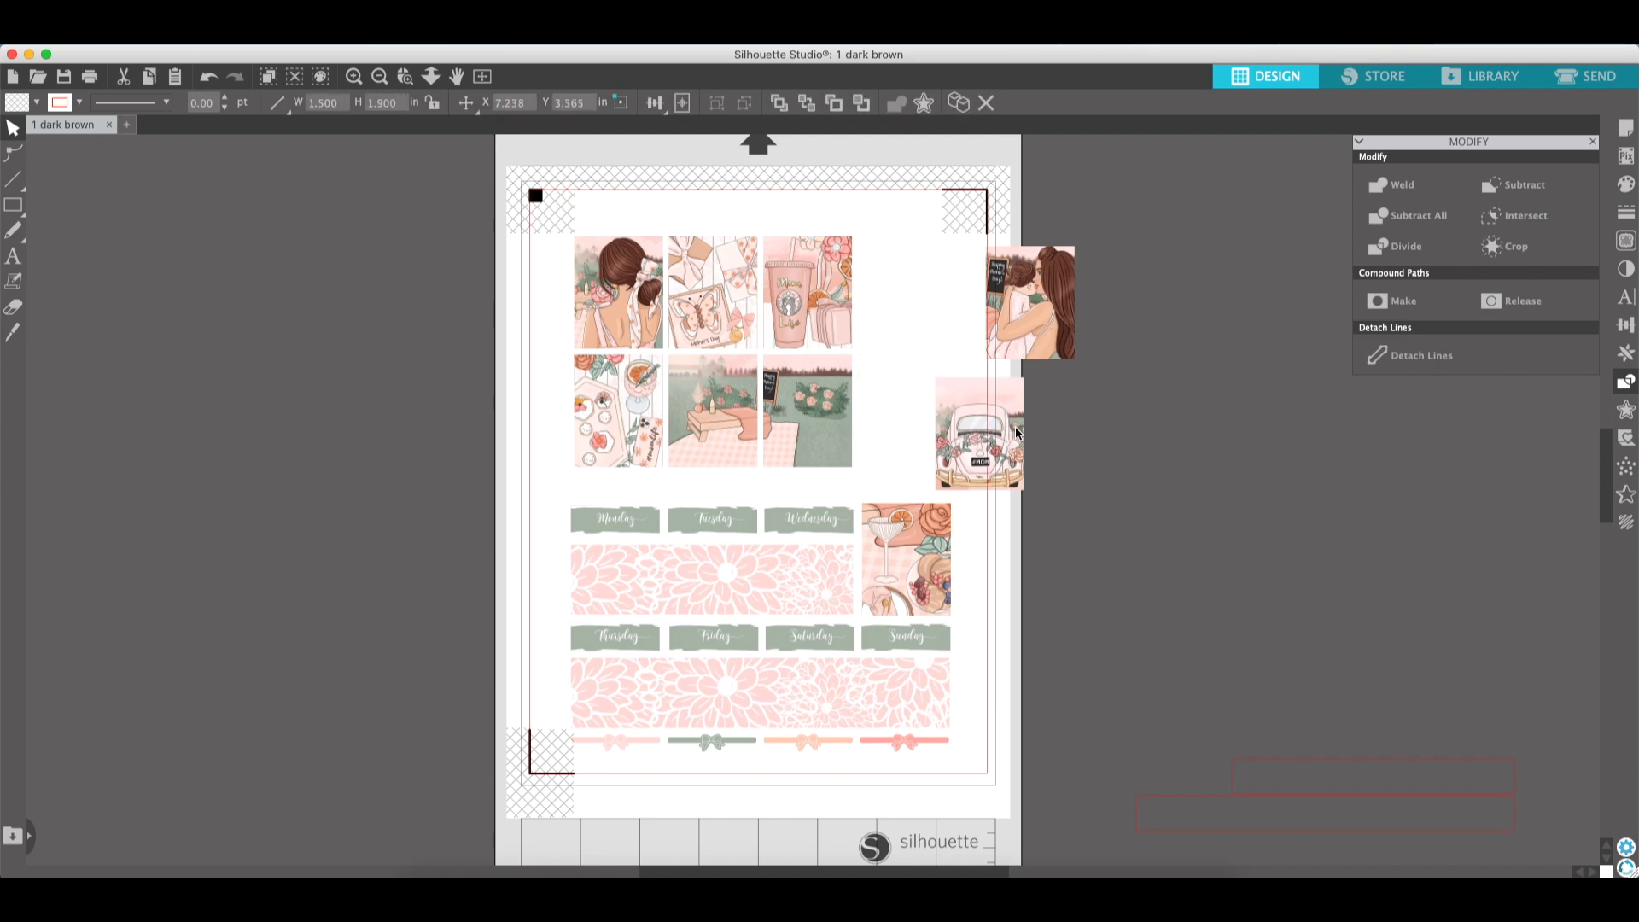
pyautogui.click(210, 78)
pyautogui.click(210, 77)
pyautogui.click(210, 78)
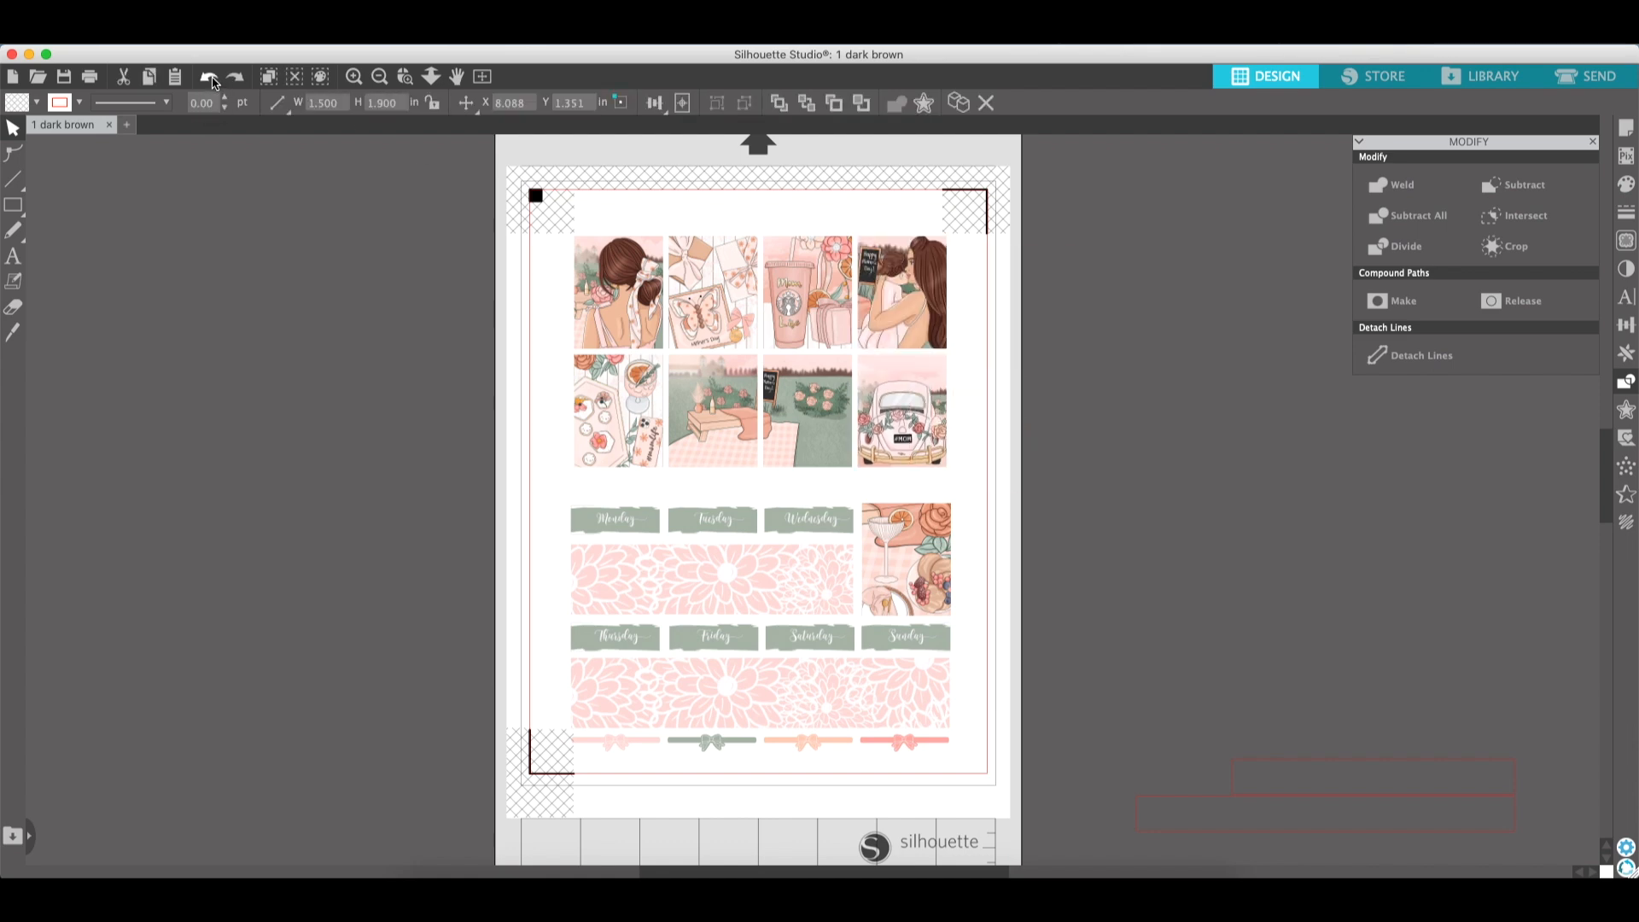
# - Select the entire layout and change its line colour to a pink swatch
pyautogui.moveTo(419, 241); pyautogui.dragTo(1070, 784)
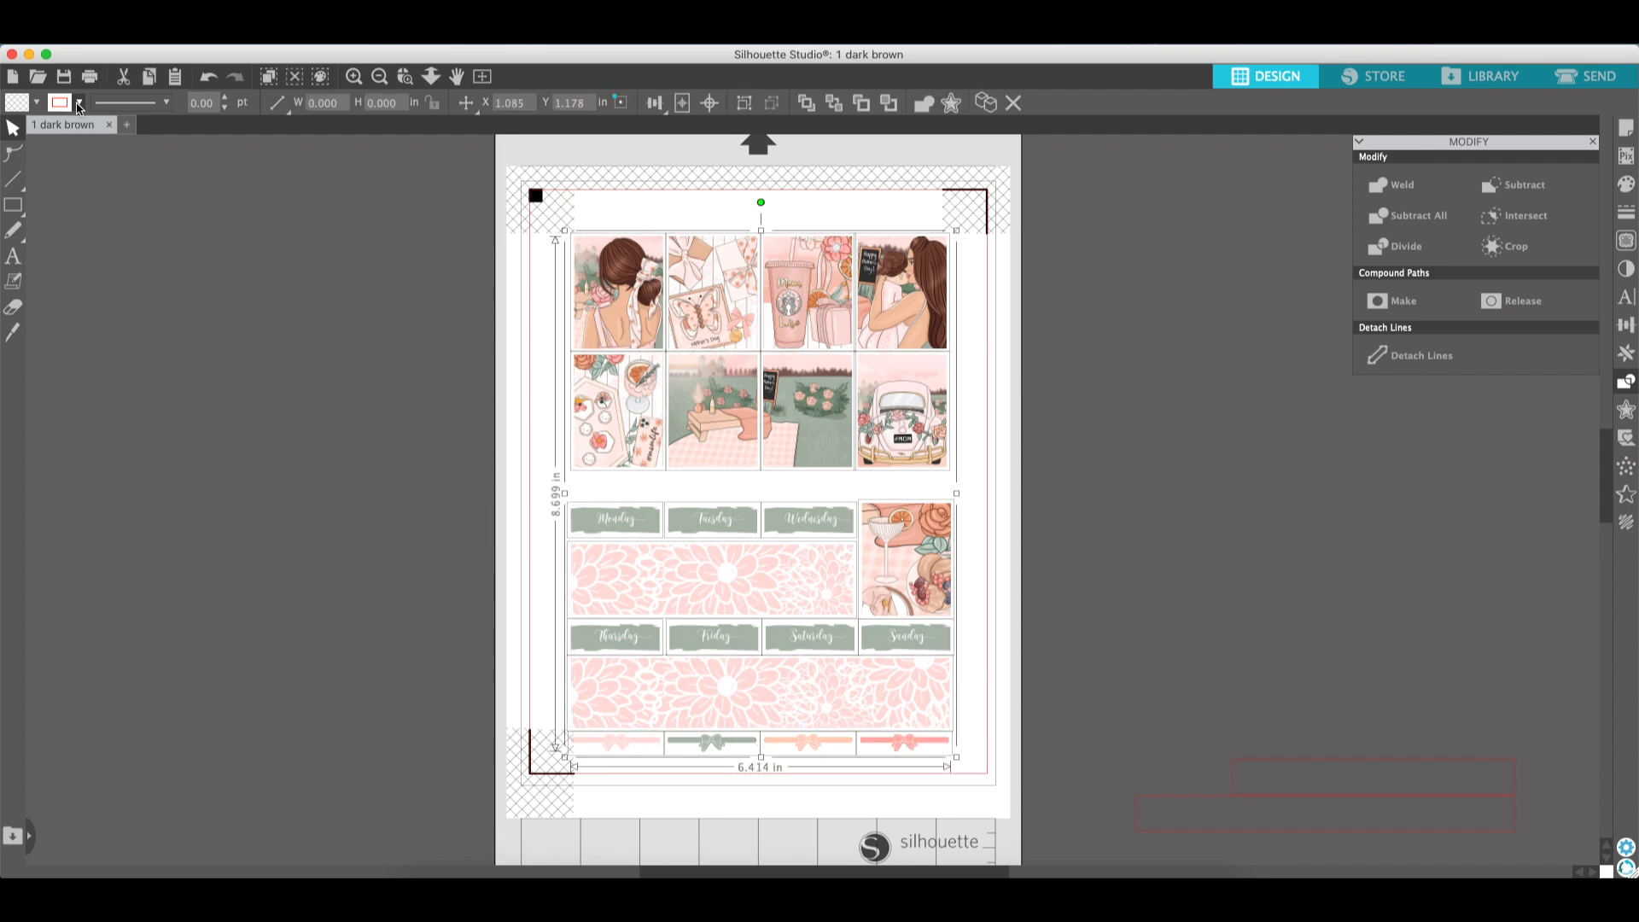
pyautogui.click(77, 104)
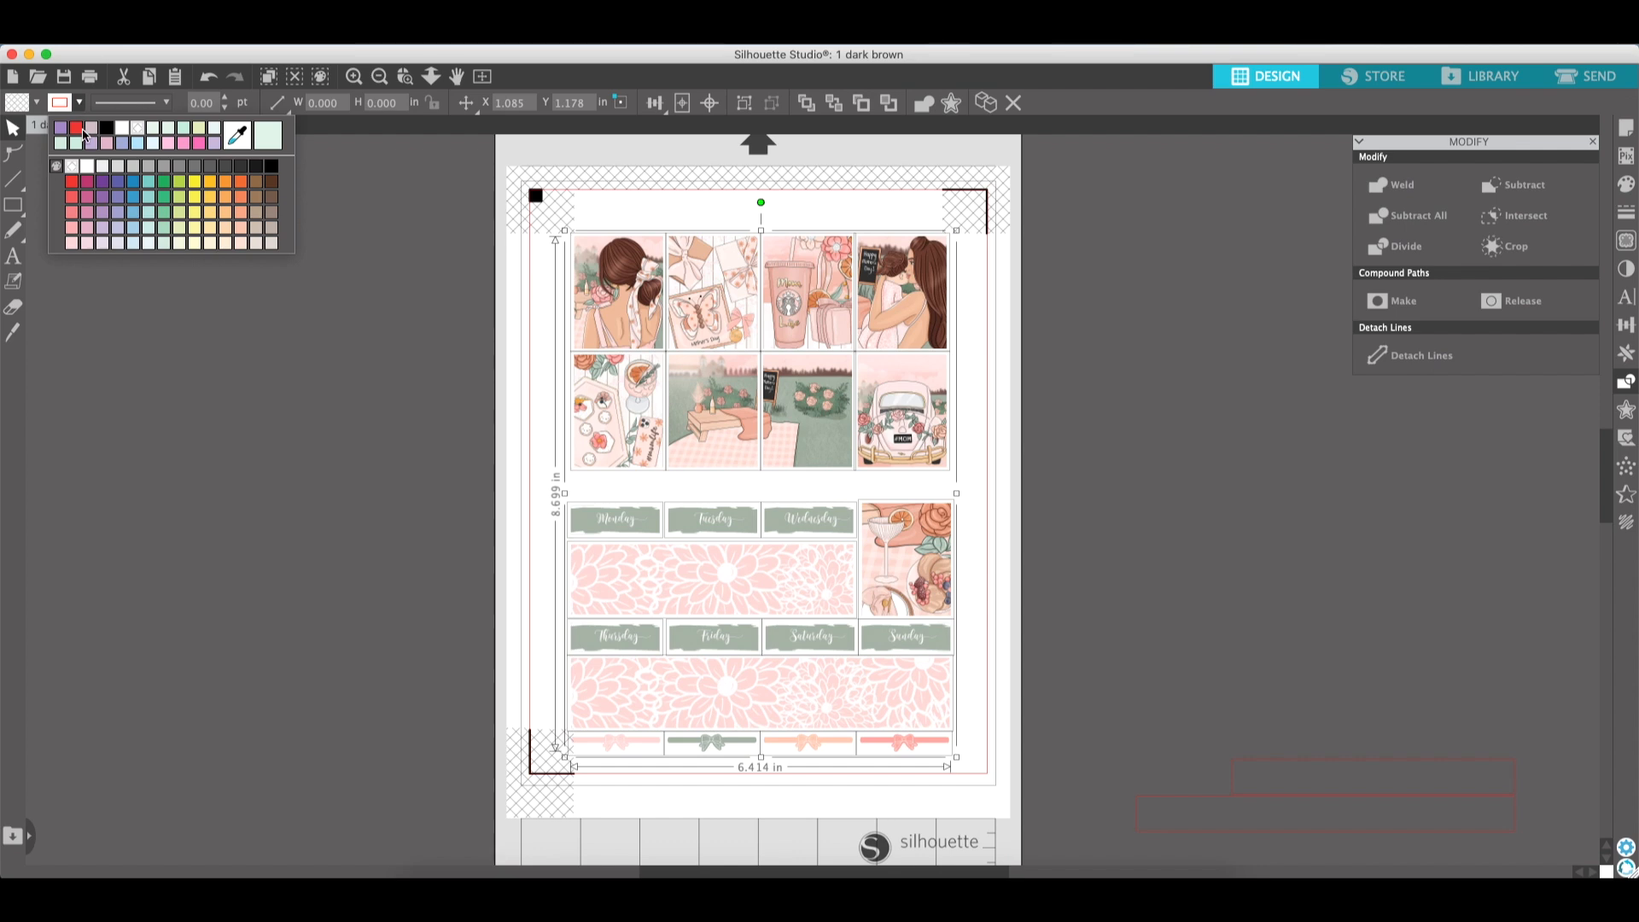
pyautogui.click(83, 135)
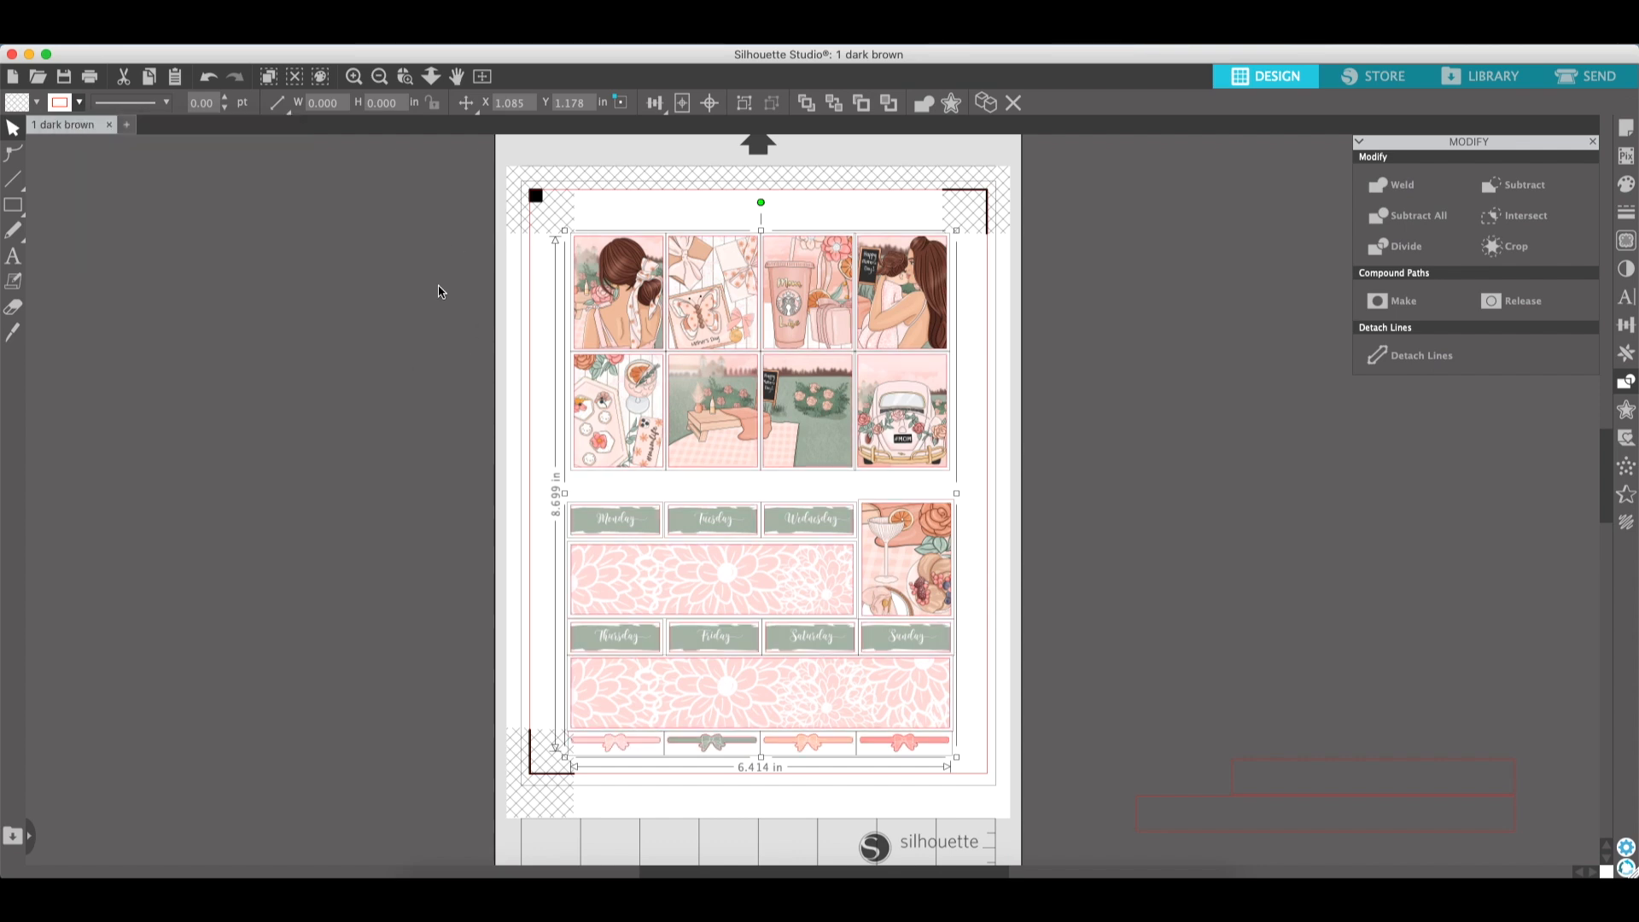
pyautogui.click(1144, 447)
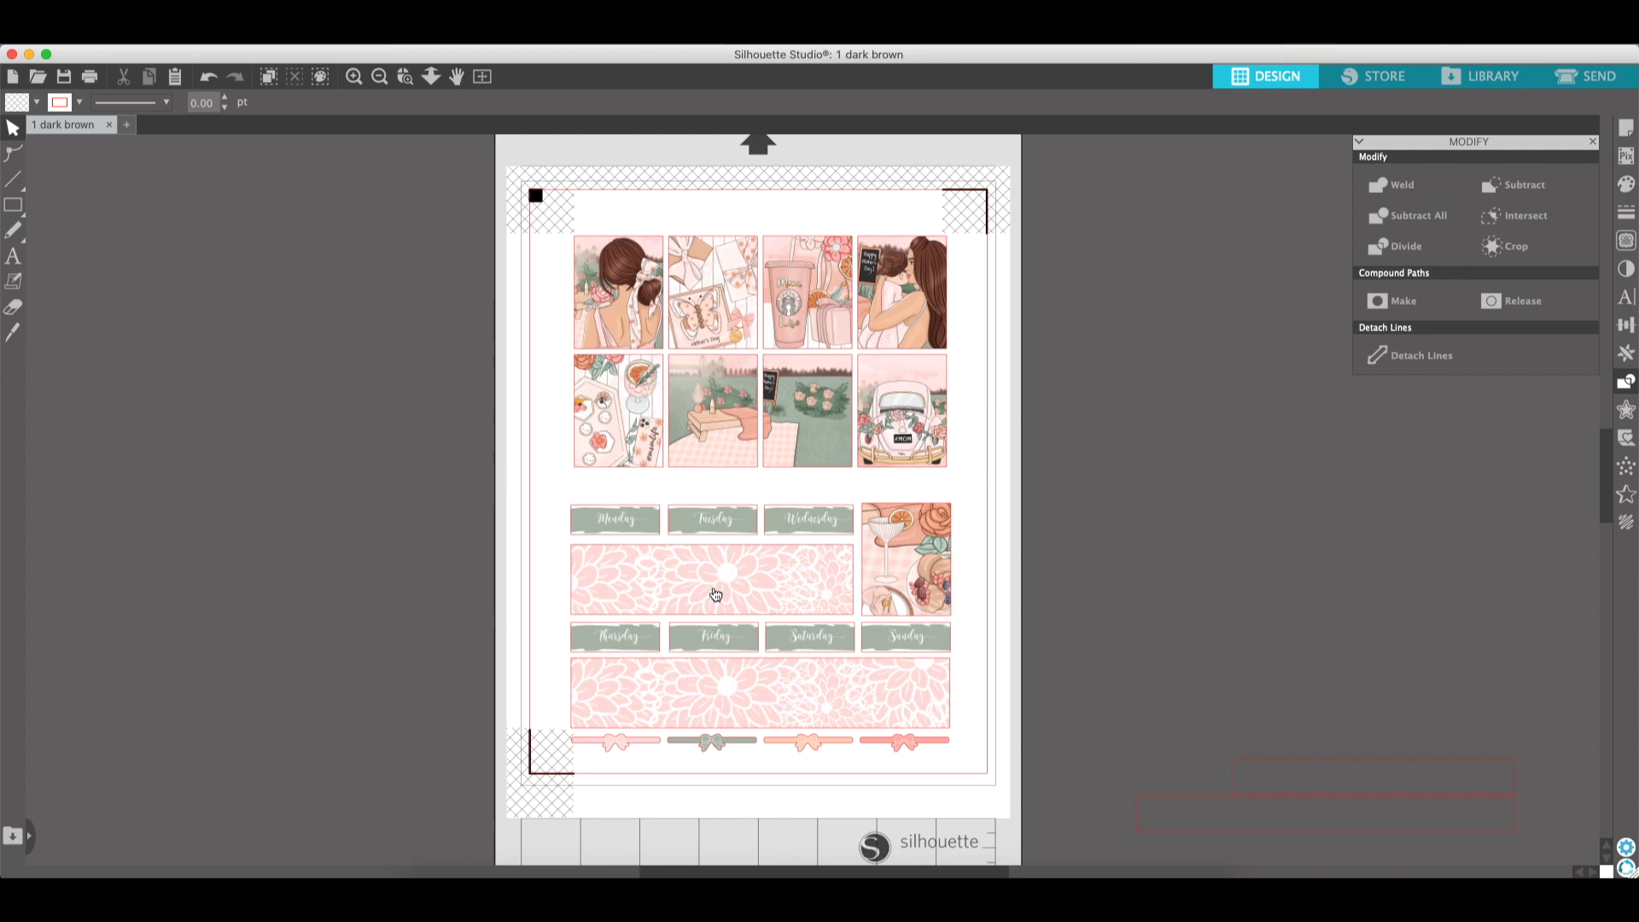
# - Move the weekday headers, the cocktail sticker and the bow strips off the page to the right, leaving the two flower strips
pyautogui.moveTo(998, 640); pyautogui.dragTo(613, 638)
pyautogui.moveTo(613, 637); pyautogui.dragTo(1186, 480)
pyautogui.moveTo(896, 563); pyautogui.dragTo(1242, 320)
pyautogui.click(870, 512)
pyautogui.moveTo(941, 525); pyautogui.dragTo(1215, 441)
pyautogui.moveTo(994, 754); pyautogui.dragTo(1222, 522)
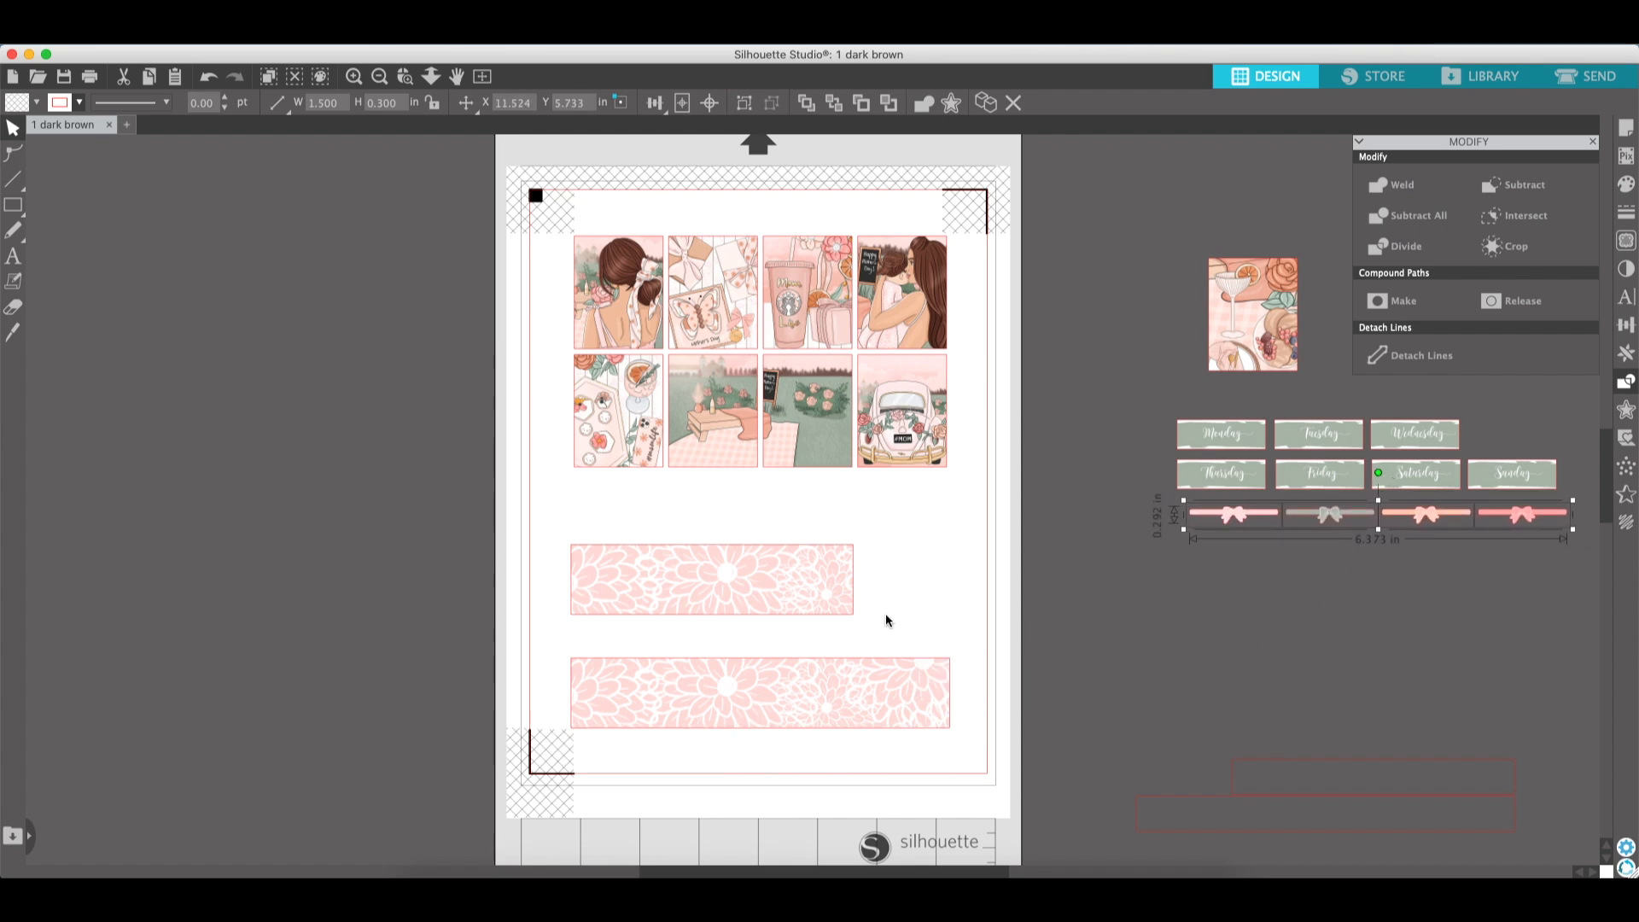
# - Zoom in and reposition the two flower strips, nudging the upper one right and the lower one up
pyautogui.scroll(-2, 884, 613)
pyautogui.click(353, 77)
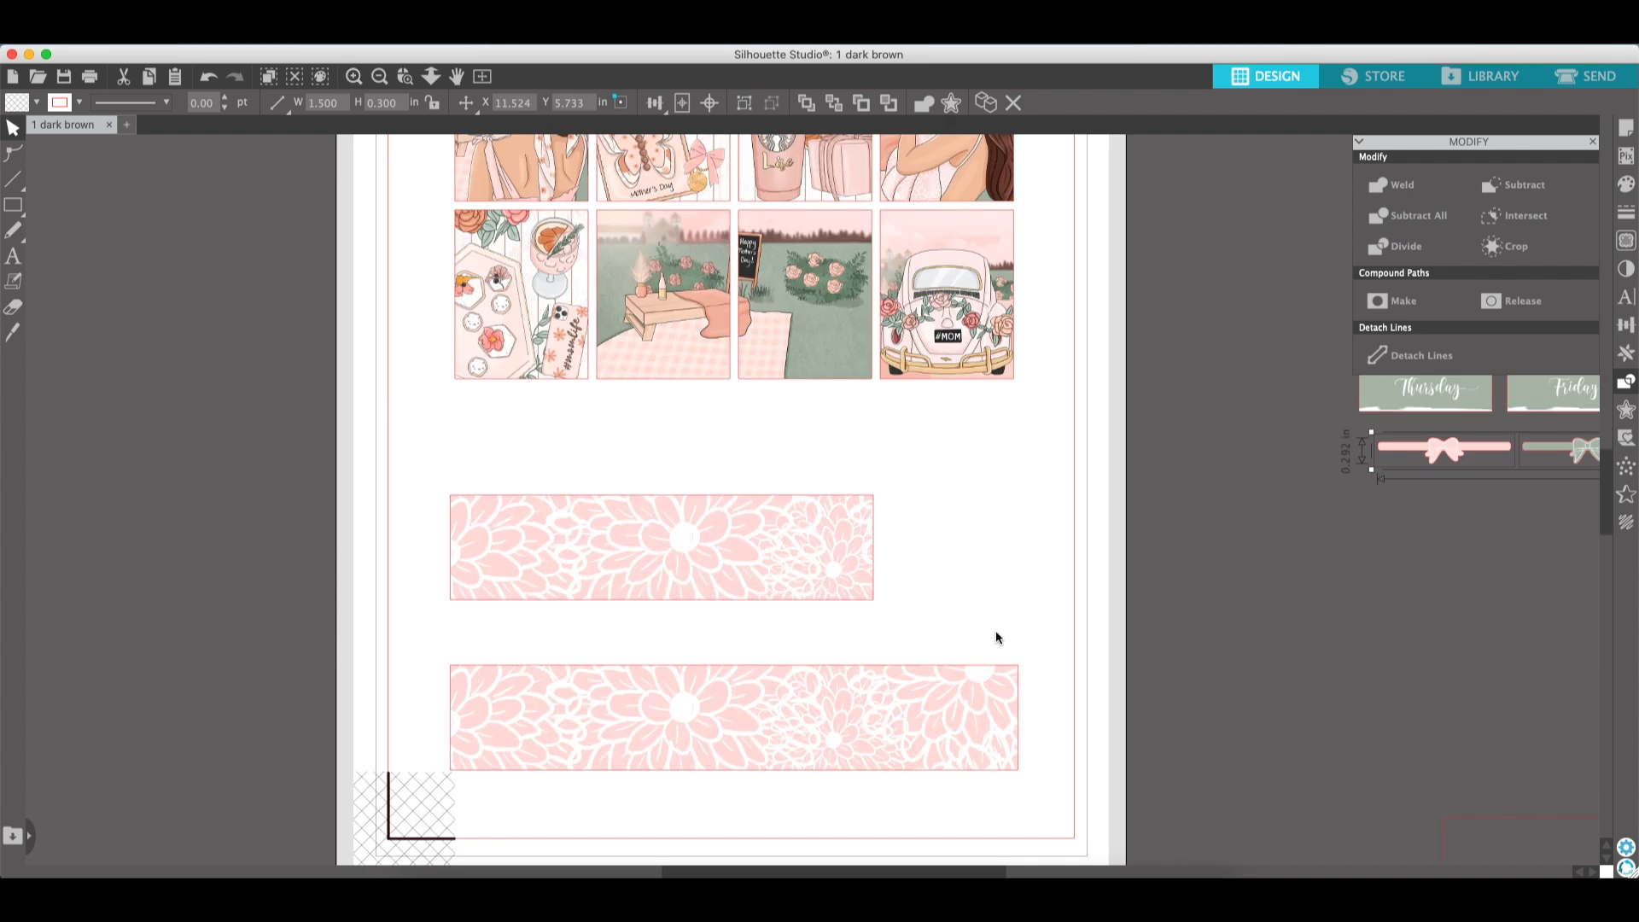
pyautogui.moveTo(769, 567); pyautogui.dragTo(859, 565)
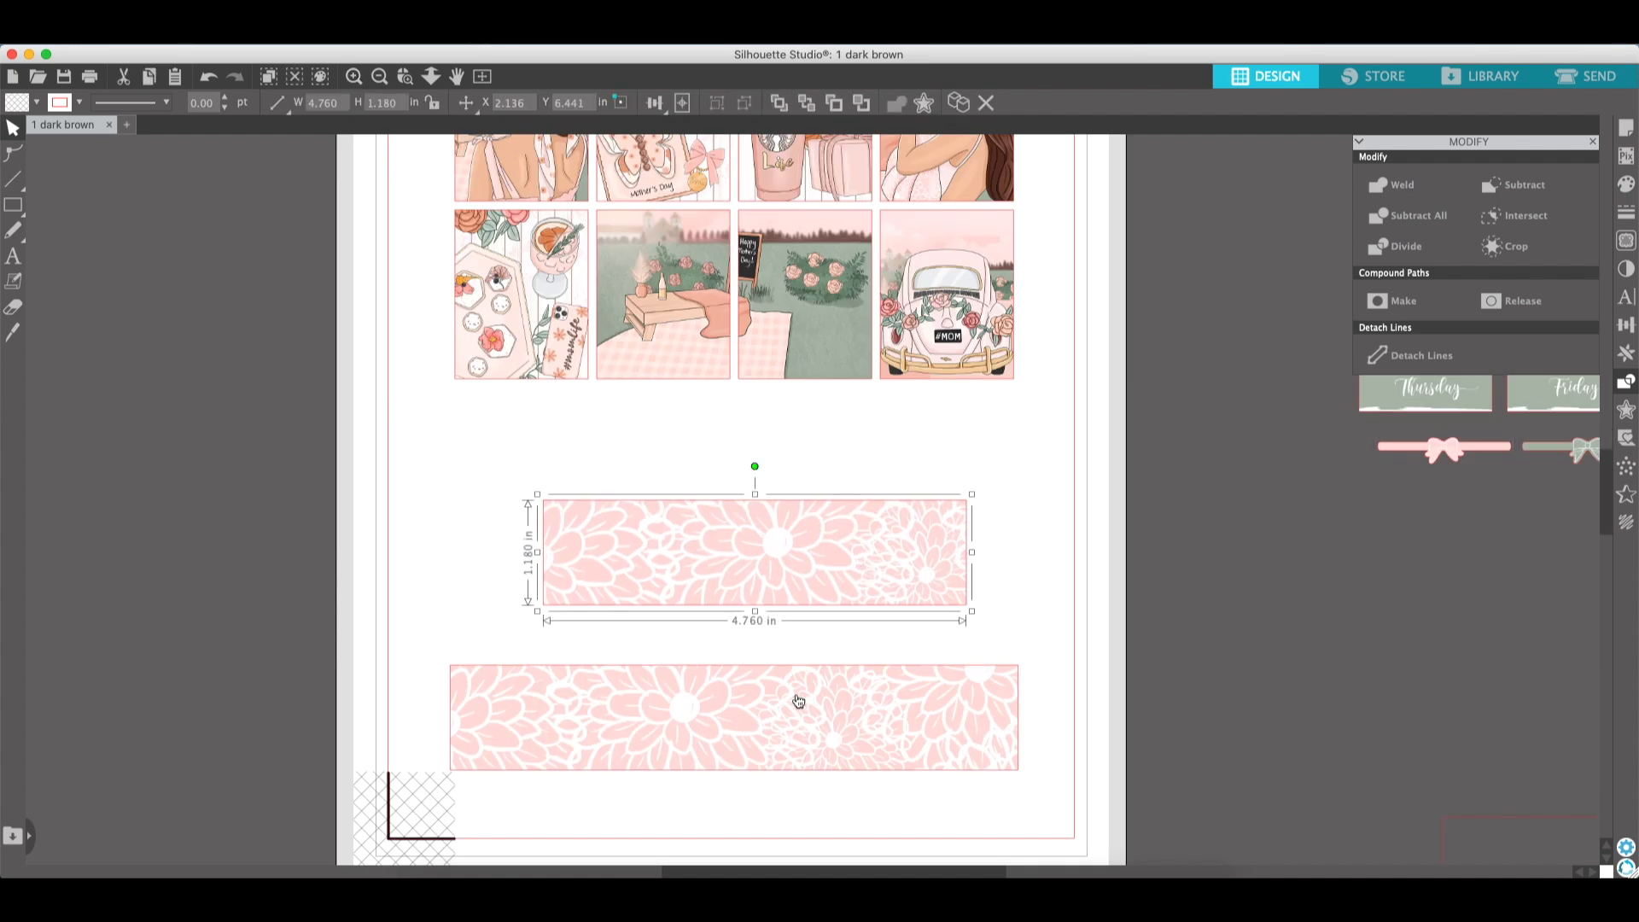
pyautogui.moveTo(861, 706); pyautogui.dragTo(876, 667)
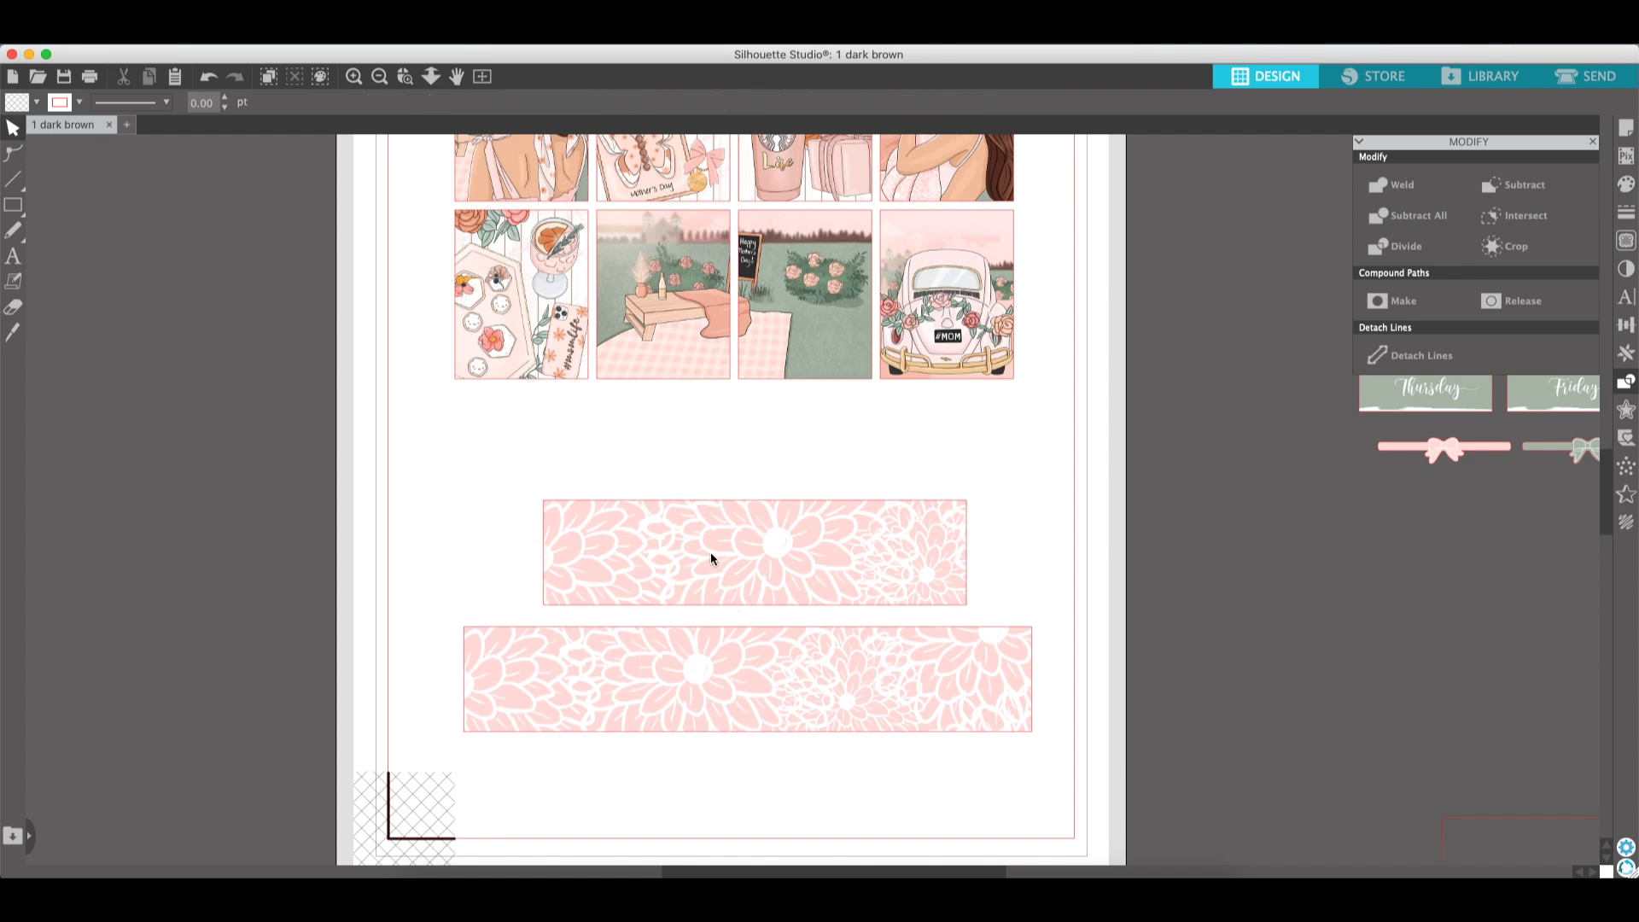
# - Resize the lower flower strip to 6.417 in wide and 1.250 in tall
pyautogui.click(853, 663)
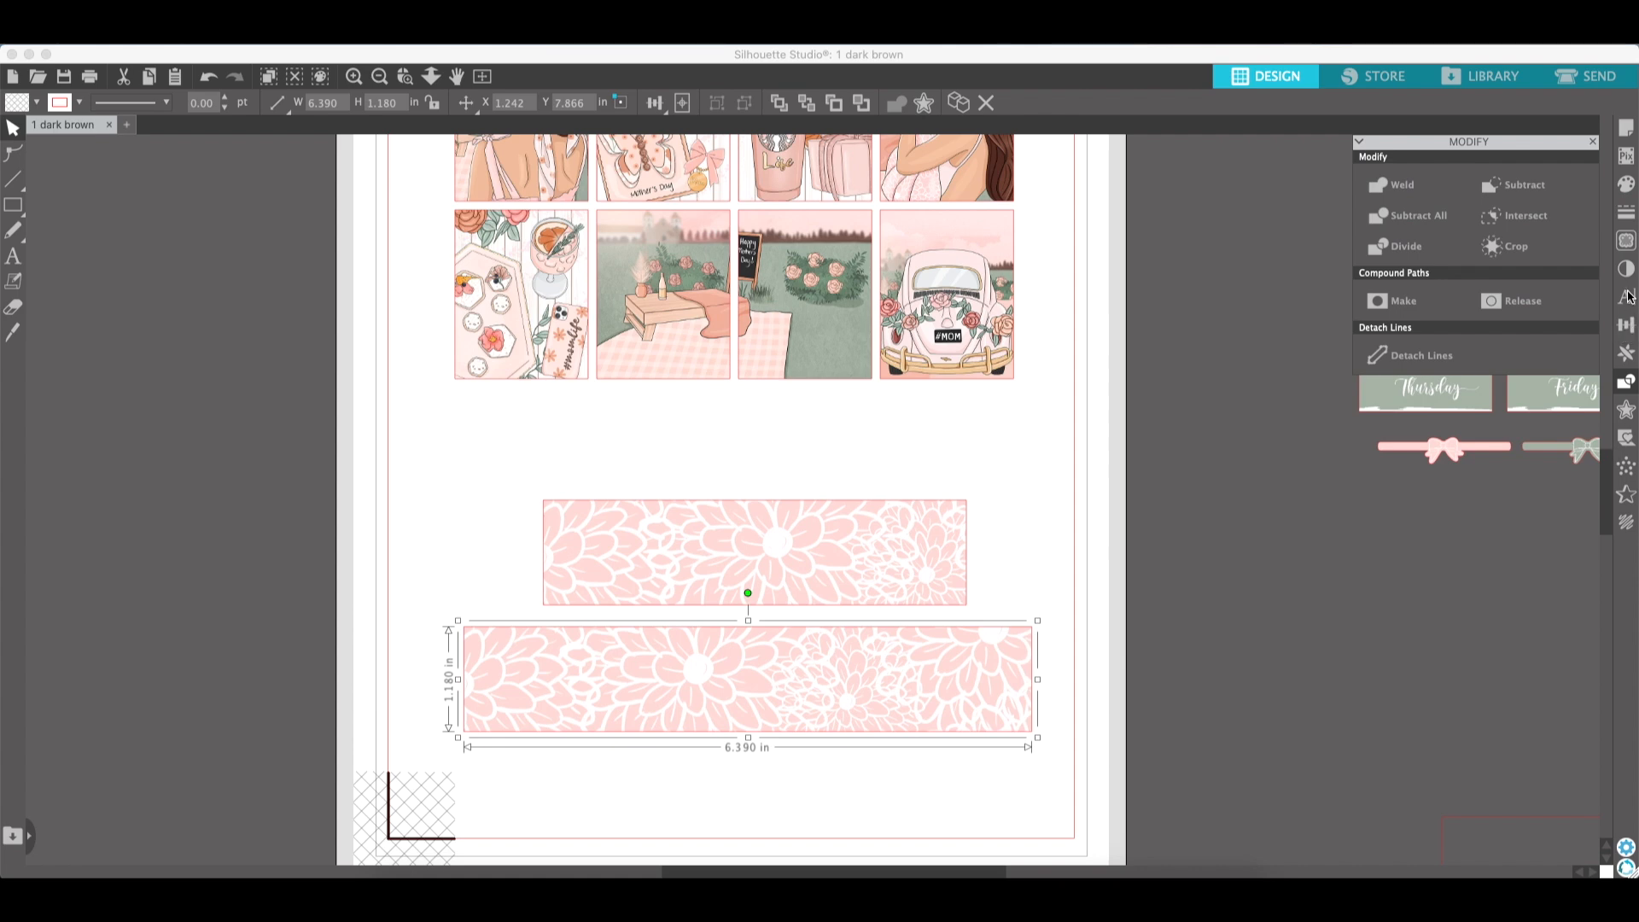
pyautogui.click(1626, 329)
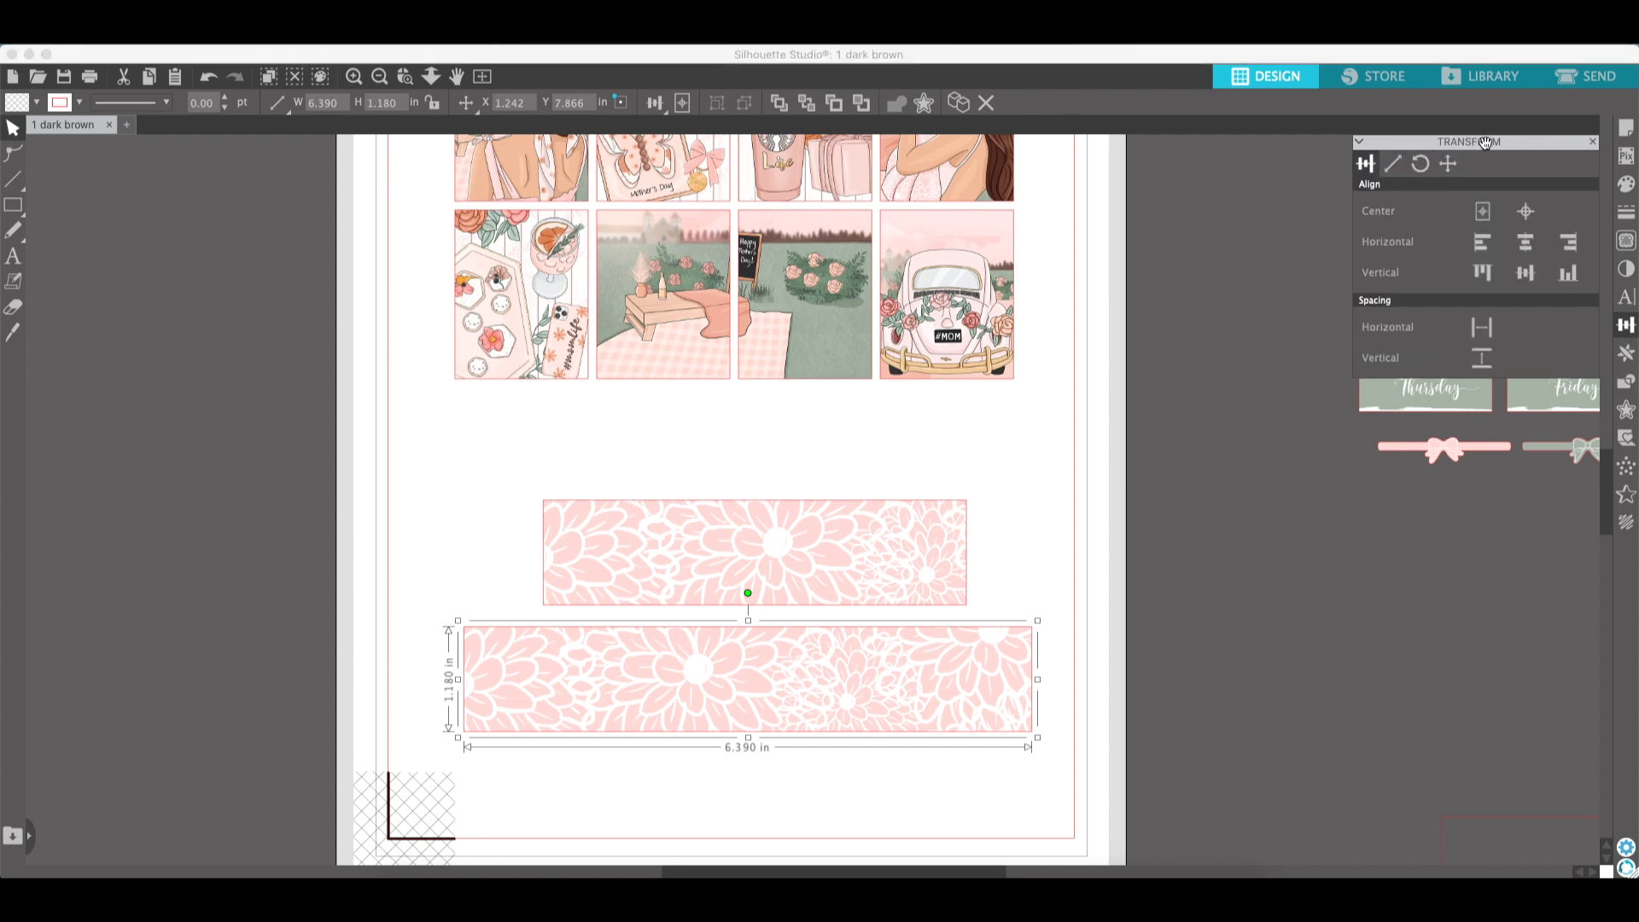
pyautogui.click(1396, 167)
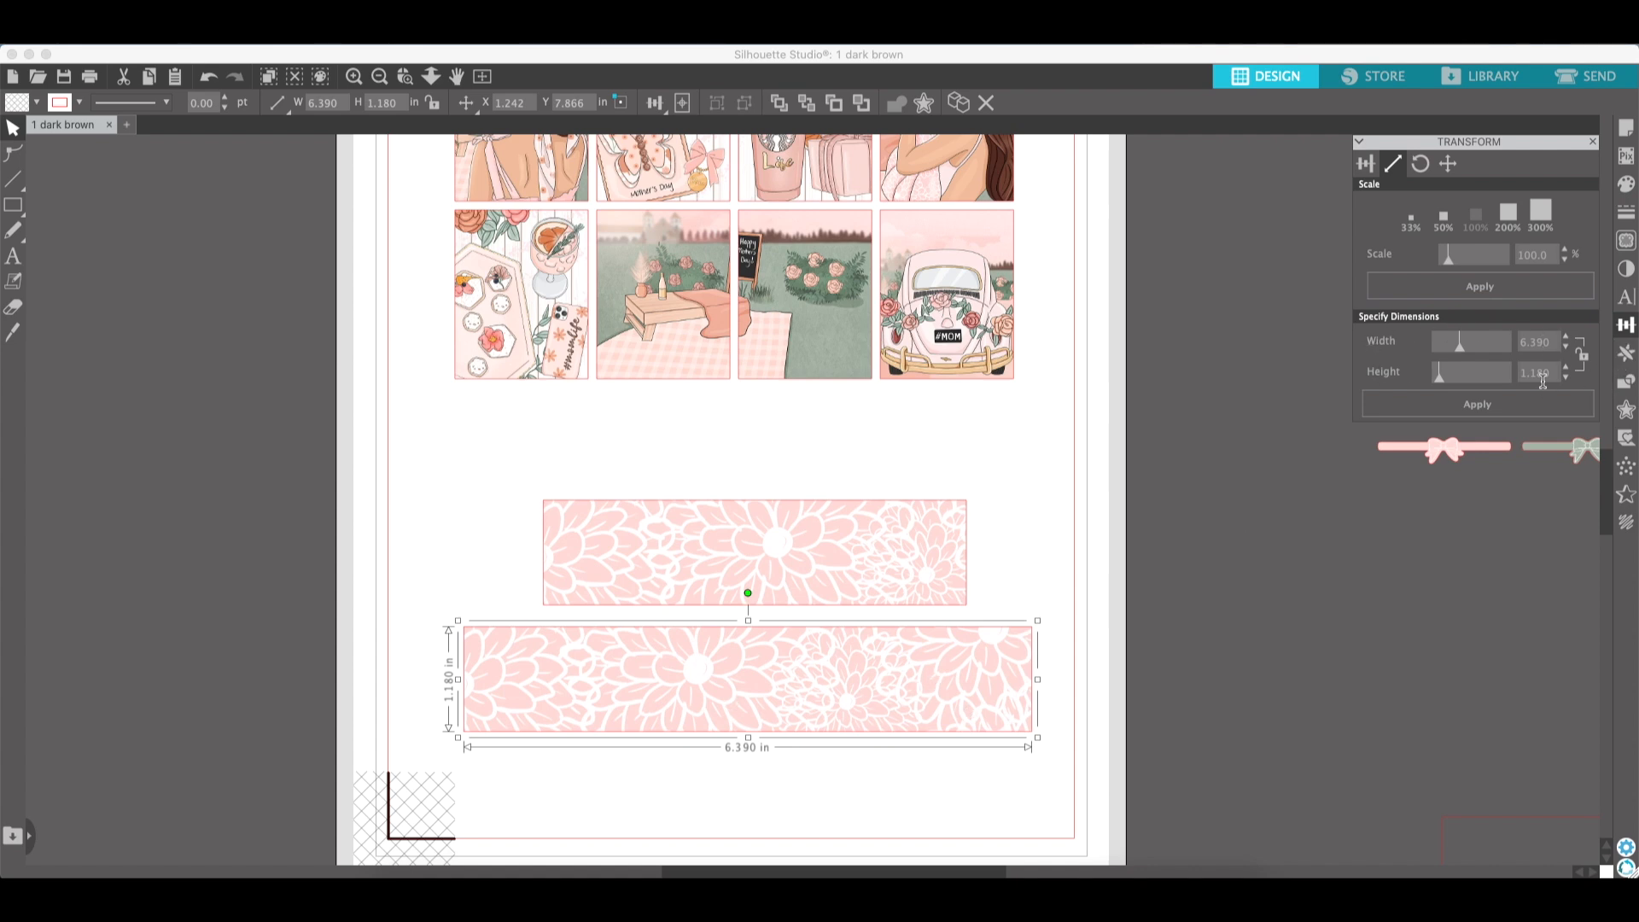
pyautogui.moveTo(1552, 343); pyautogui.dragTo(1527, 356)
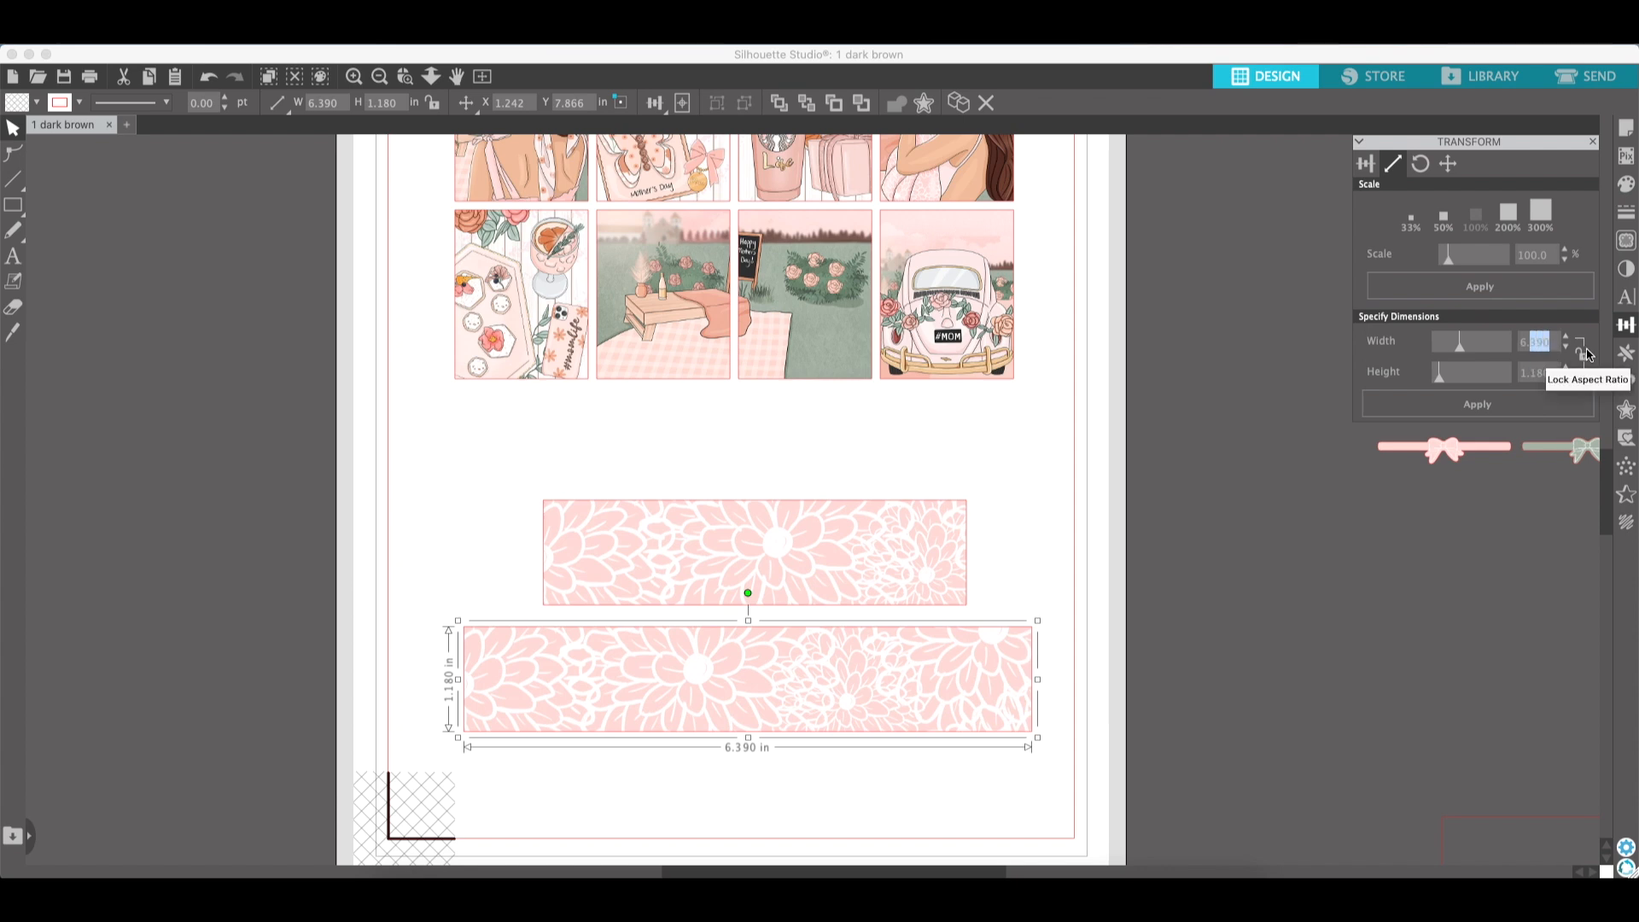
pyautogui.write('417')
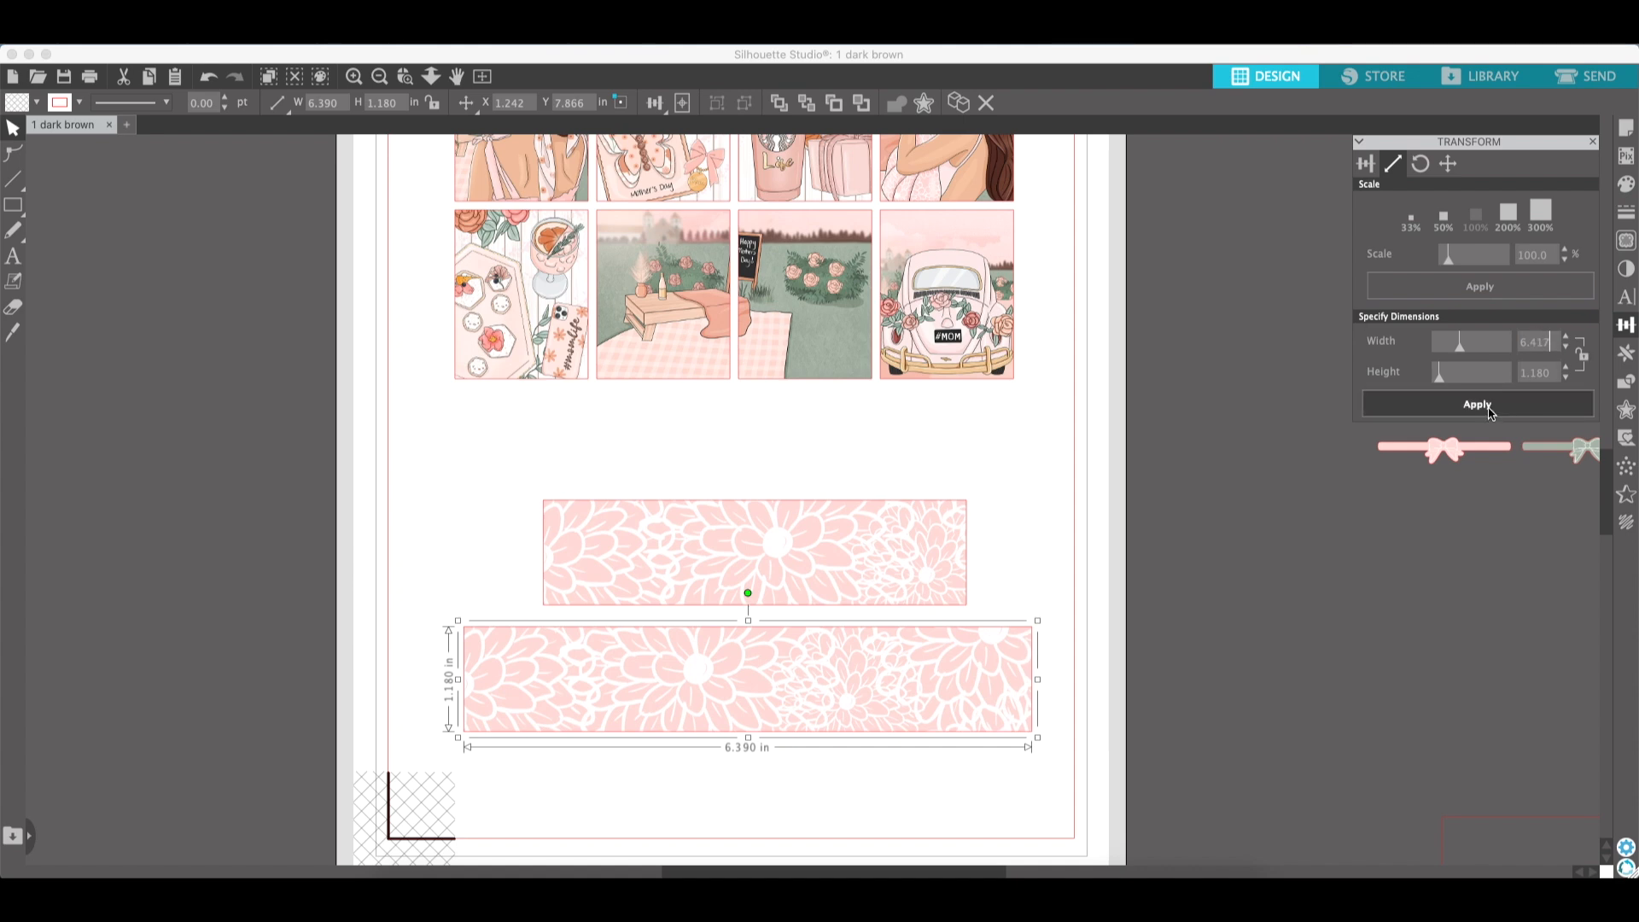
pyautogui.click(1489, 411)
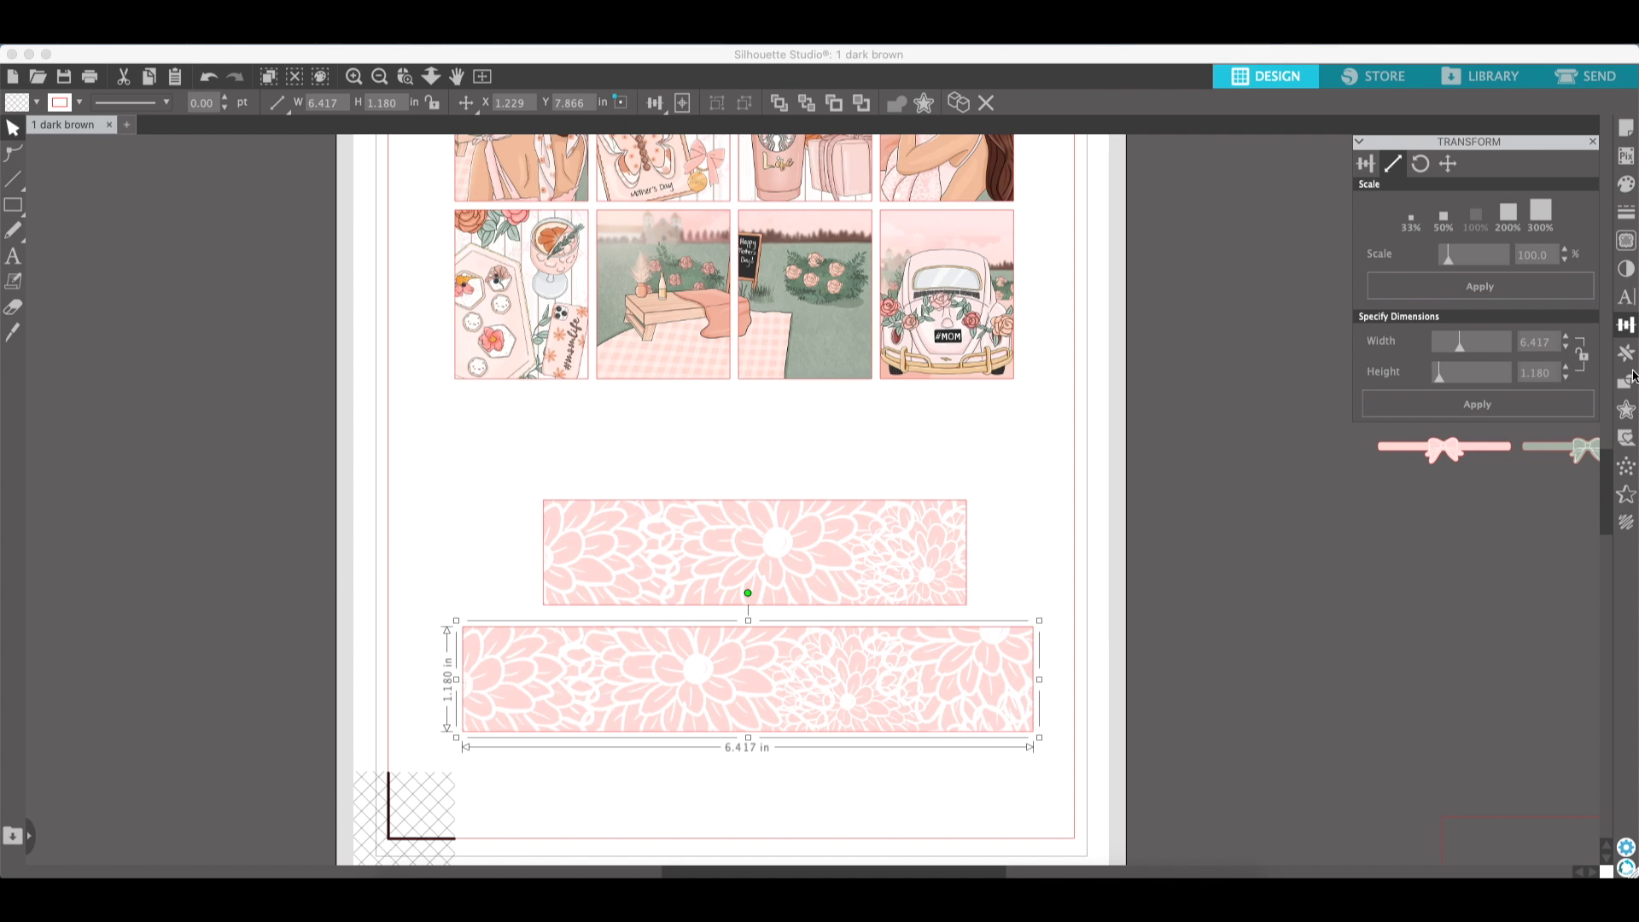
pyautogui.click(1542, 376)
pyautogui.doubleClick(1542, 379)
pyautogui.write('250')
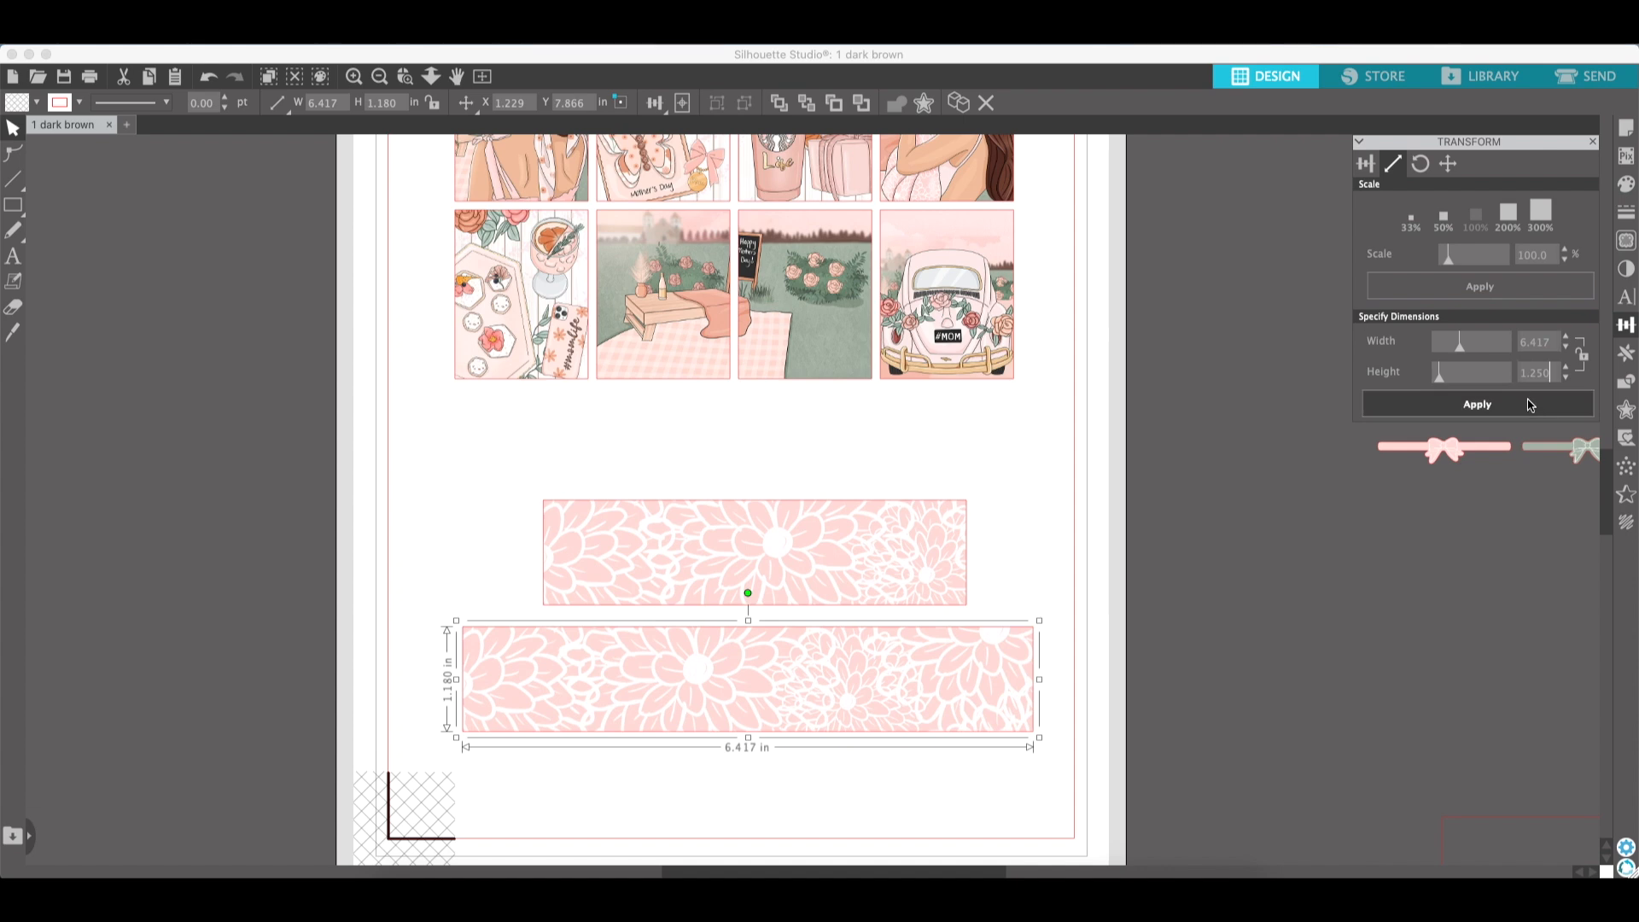
pyautogui.click(1527, 417)
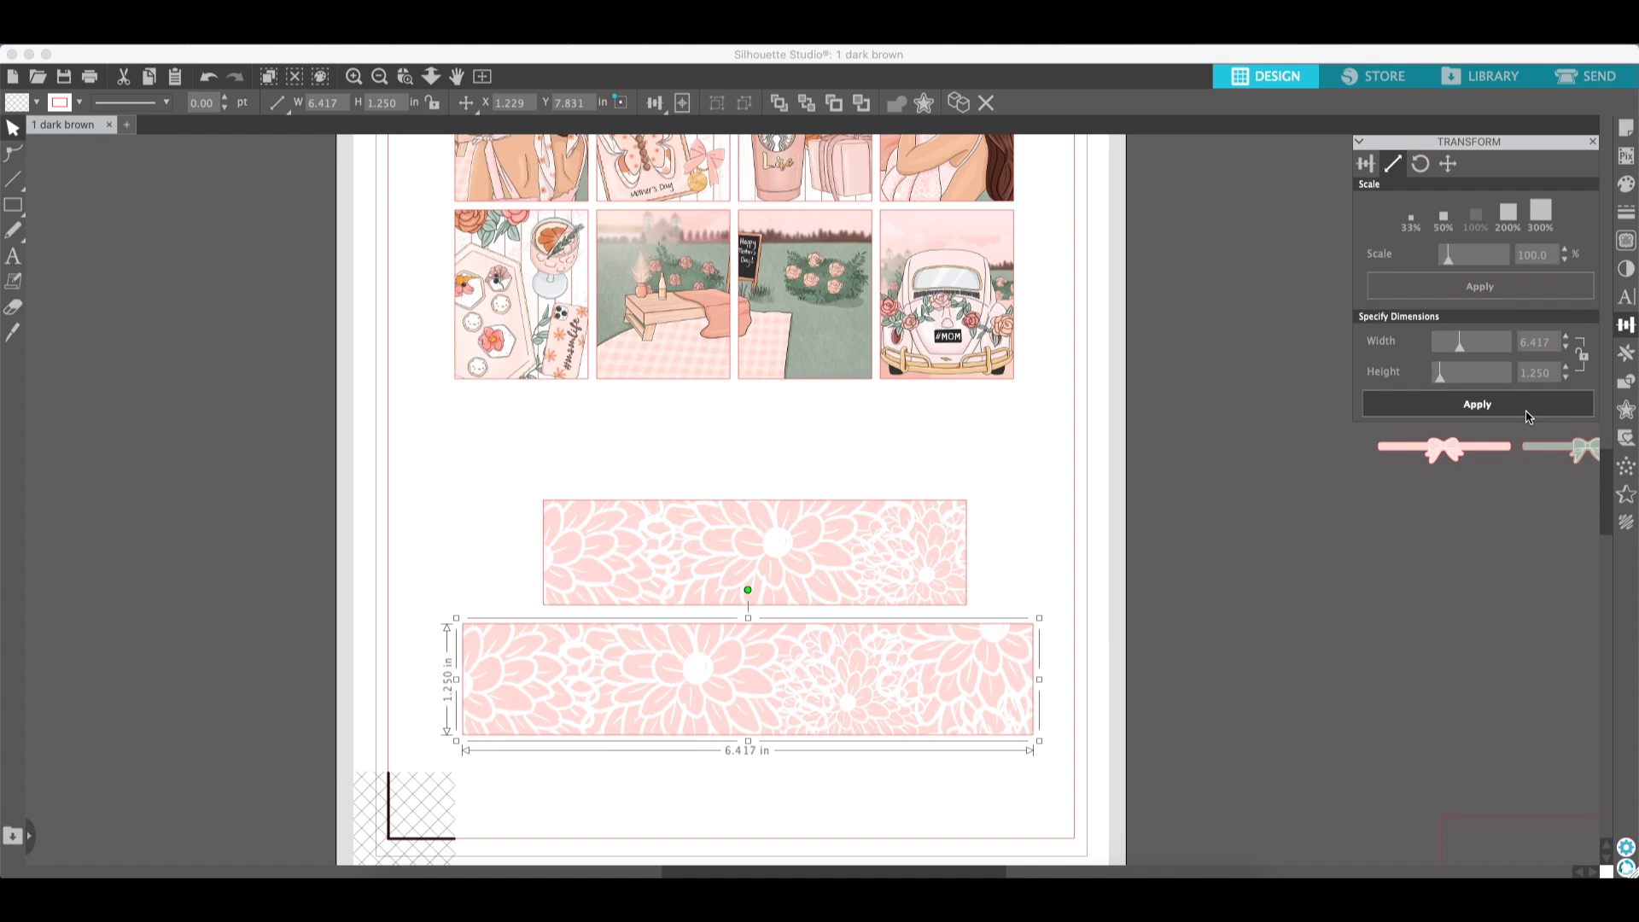
pyautogui.click(734, 777)
pyautogui.click(731, 721)
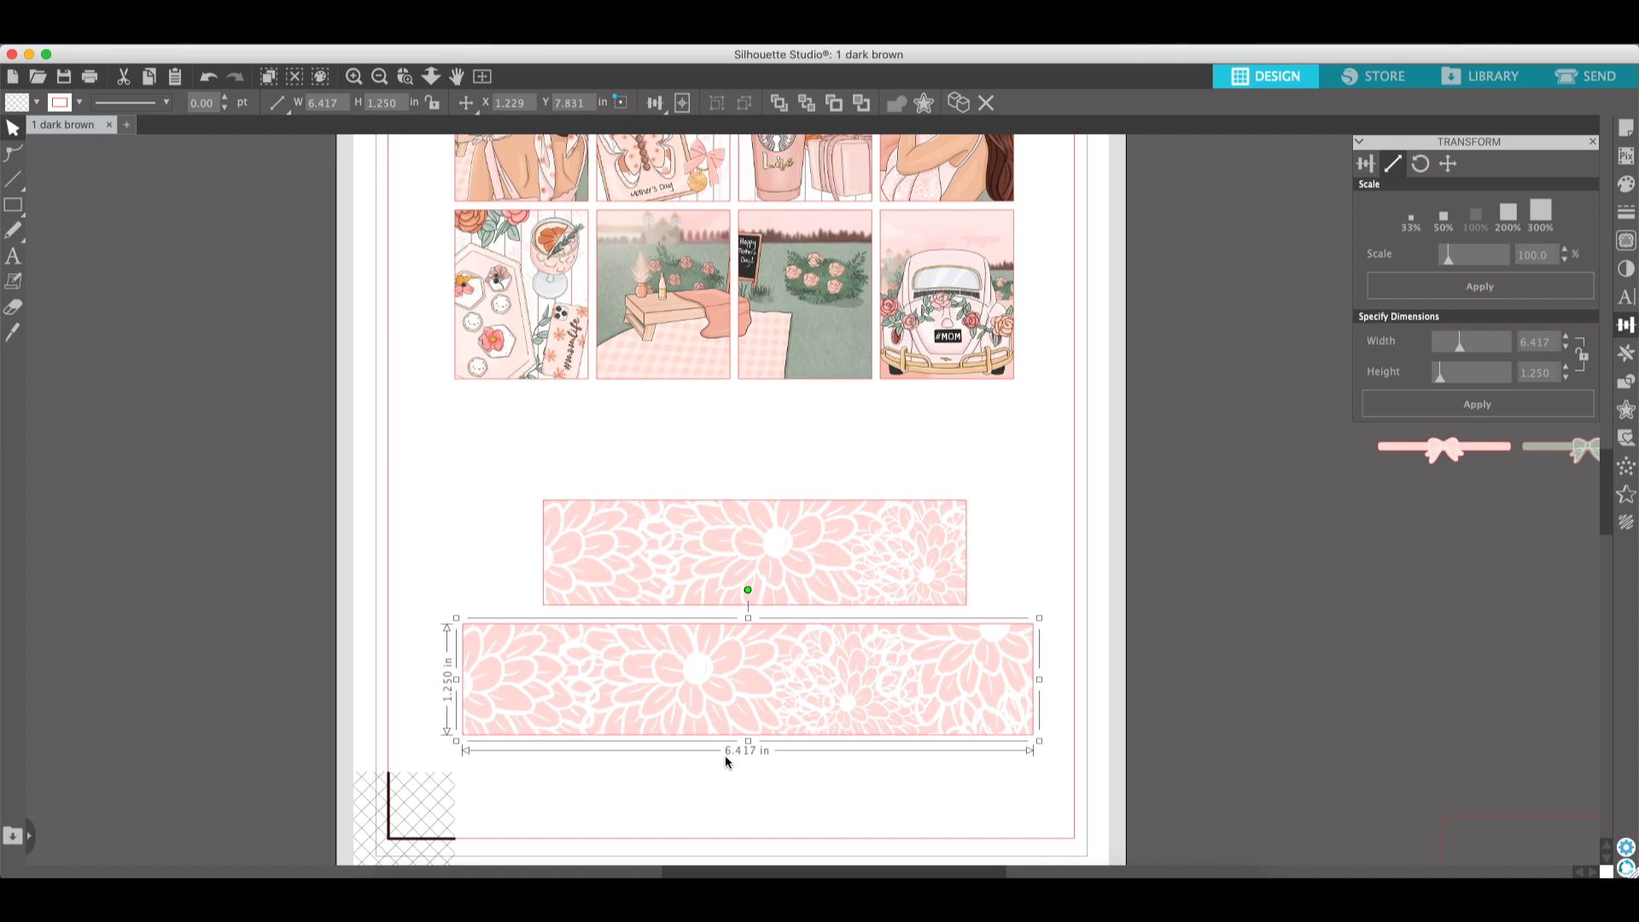
# - Resize the upper flower strip to 4.800 in wide and 1.250 in tall and shift it slightly right
pyautogui.click(816, 575)
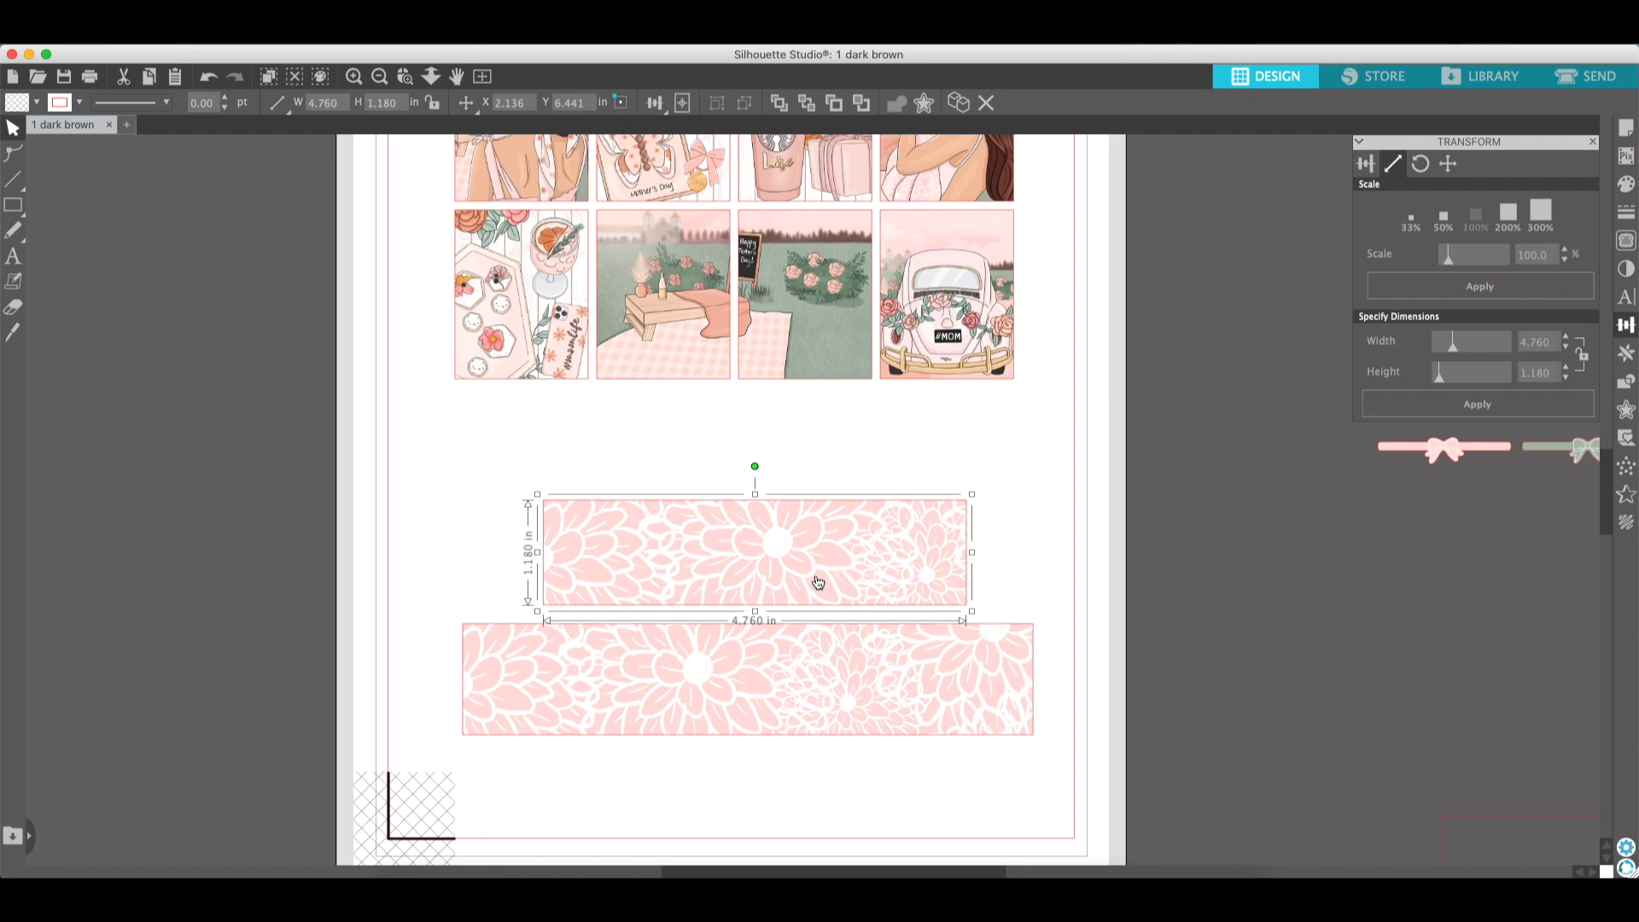
pyautogui.moveTo(831, 578)
pyautogui.mouseDown()
pyautogui.moveTo(839, 555)
pyautogui.moveTo(841, 573)
pyautogui.mouseUp()
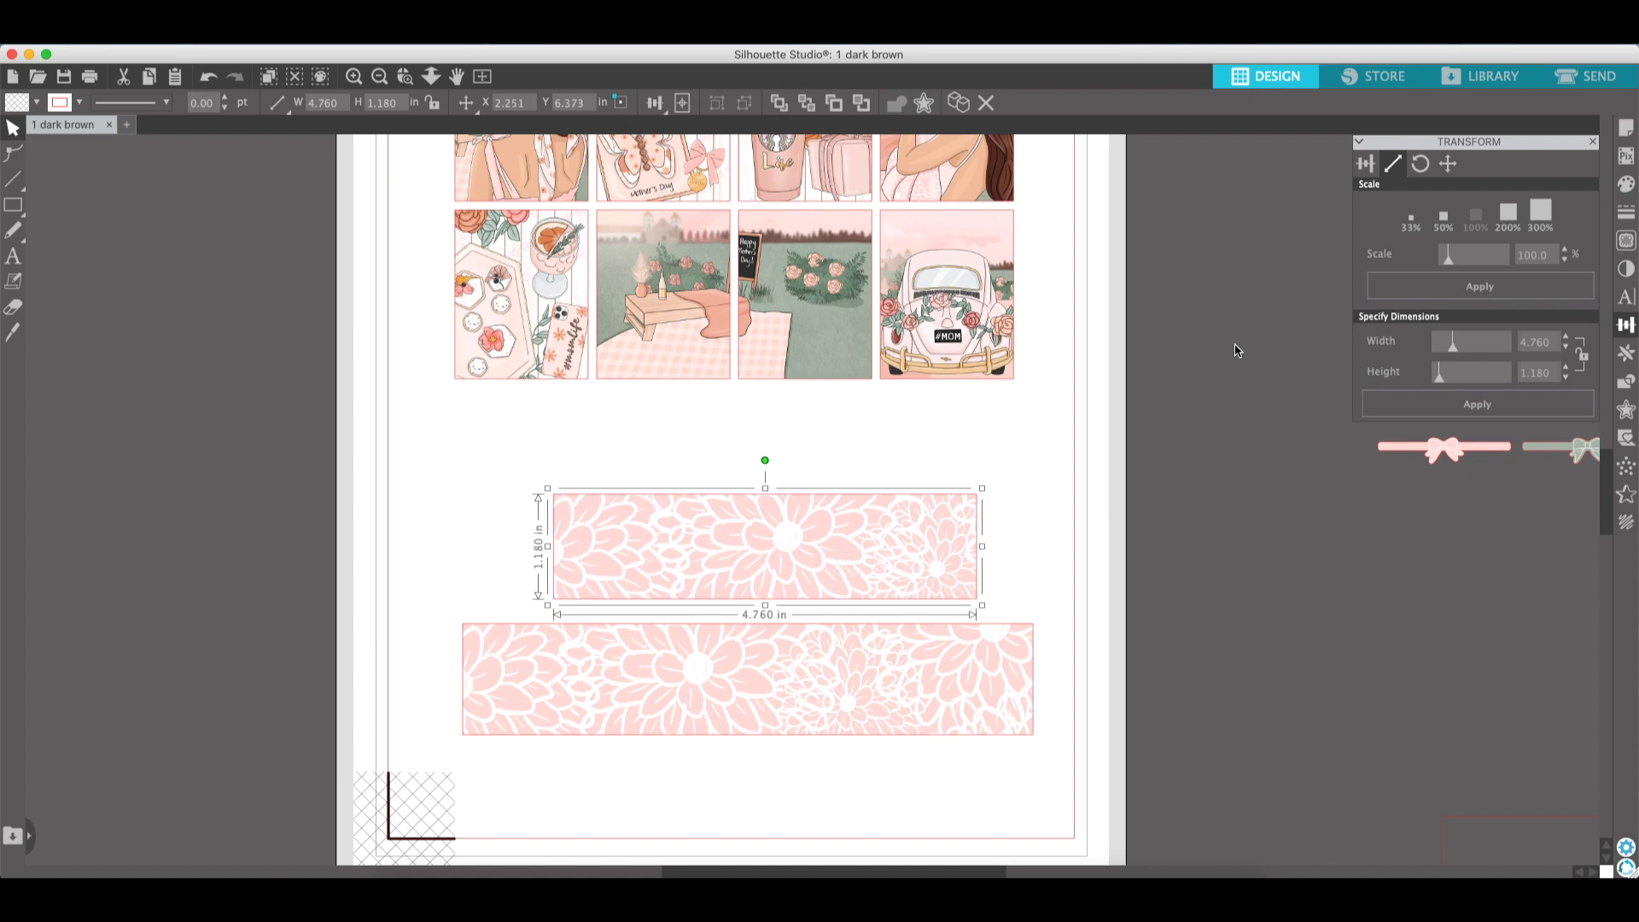
pyautogui.click(1548, 347)
pyautogui.moveTo(1548, 346); pyautogui.dragTo(1531, 357)
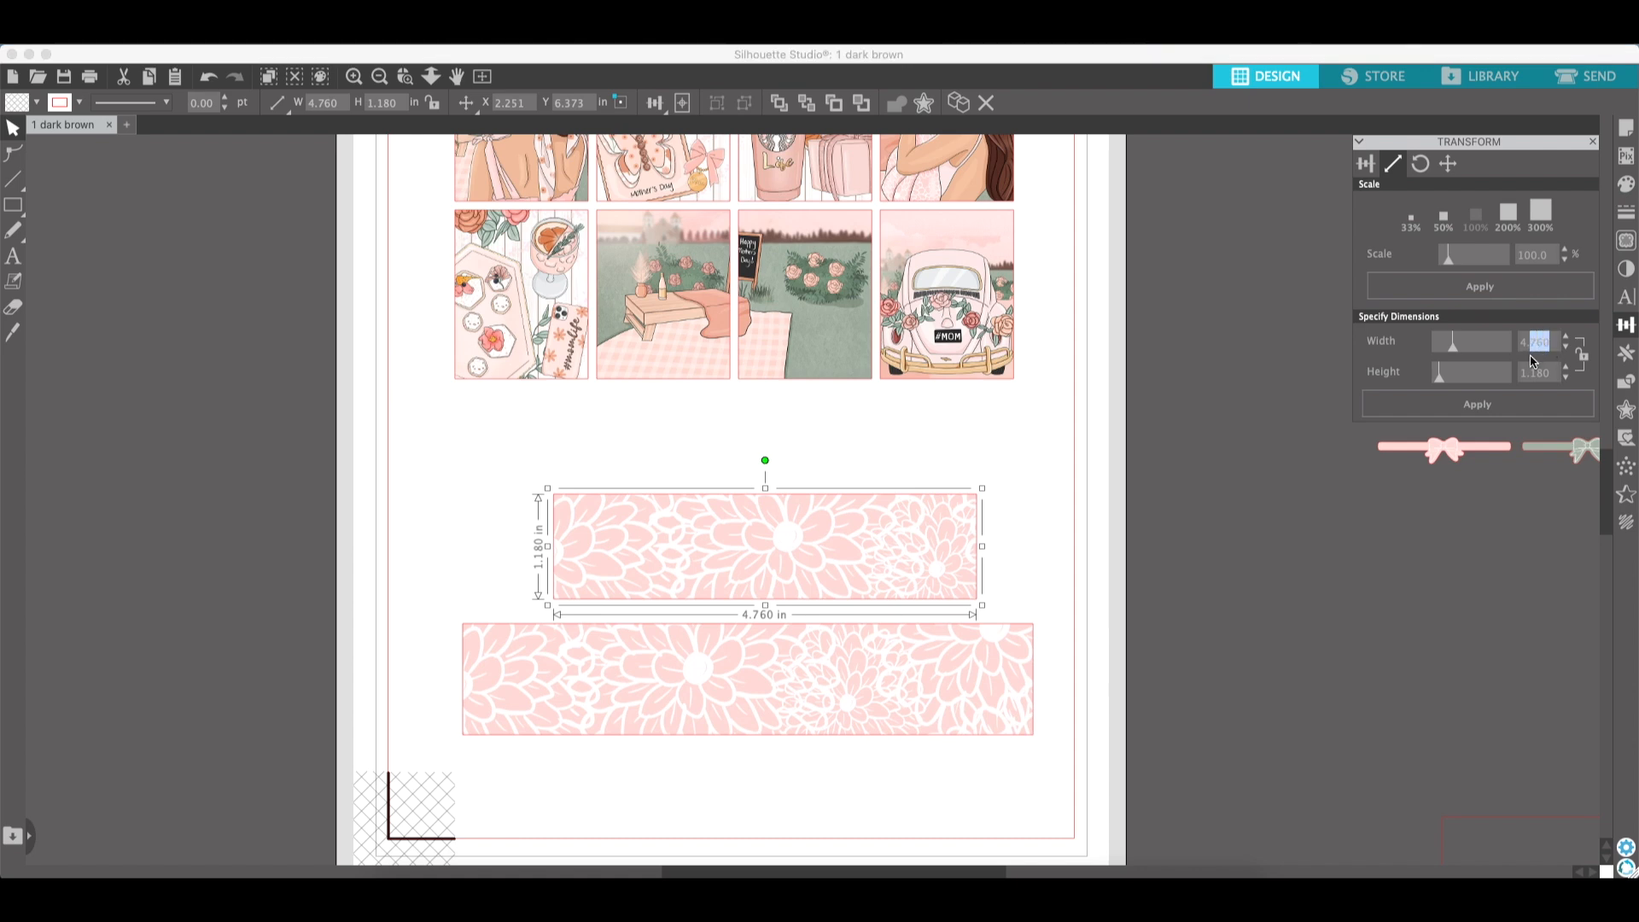
pyautogui.write('800')
pyautogui.click(1531, 408)
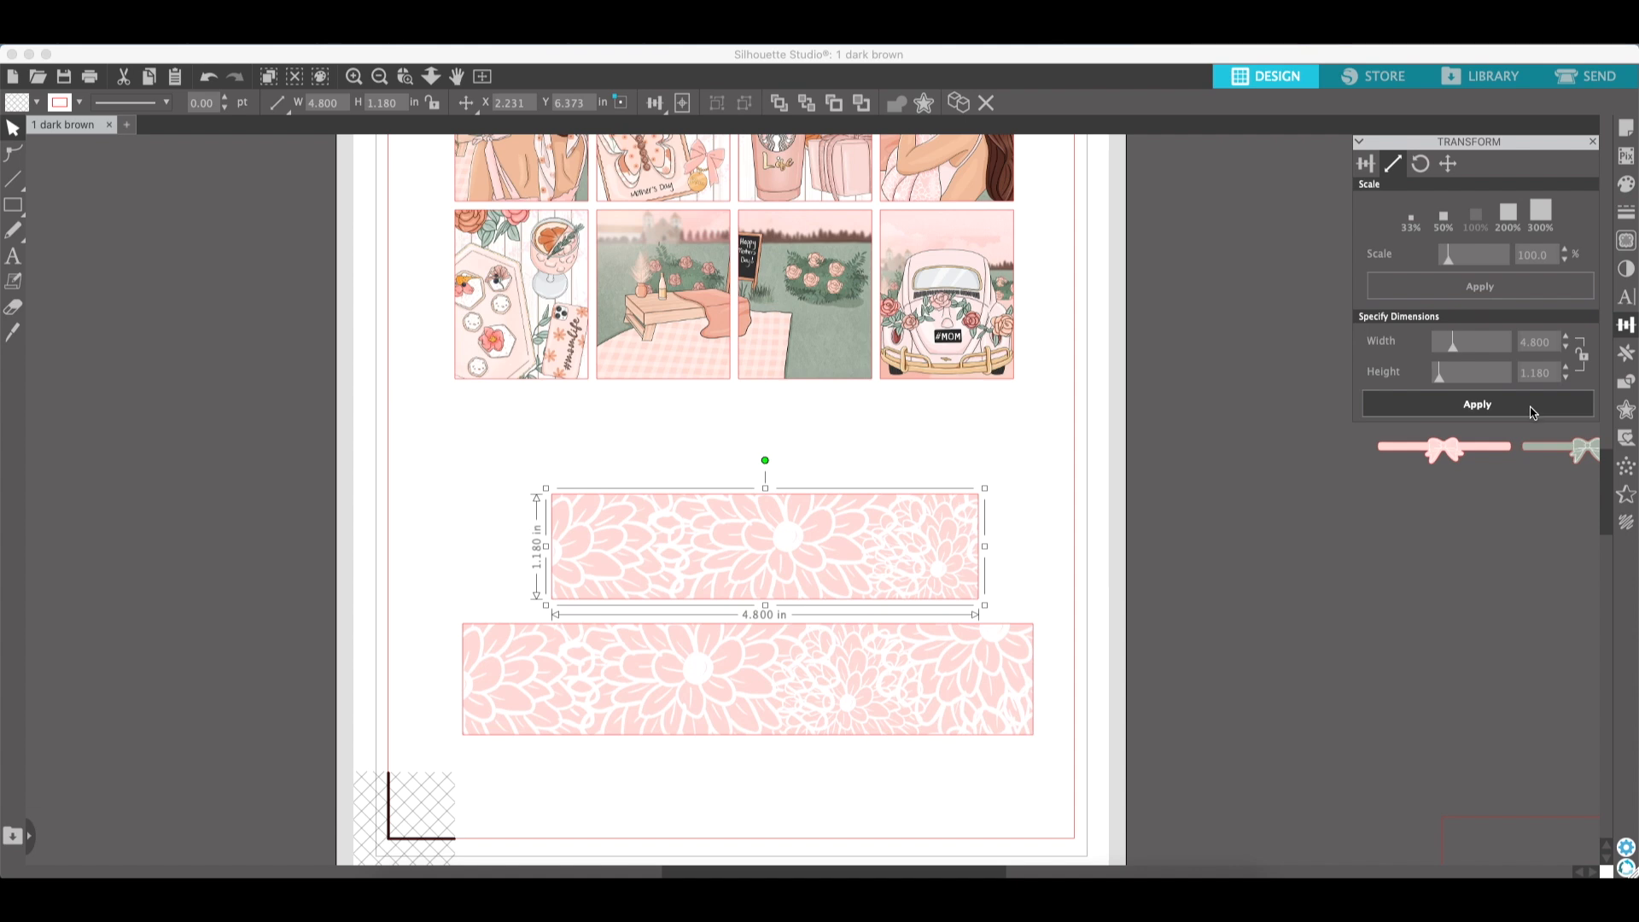
pyautogui.moveTo(1553, 374); pyautogui.dragTo(1529, 381)
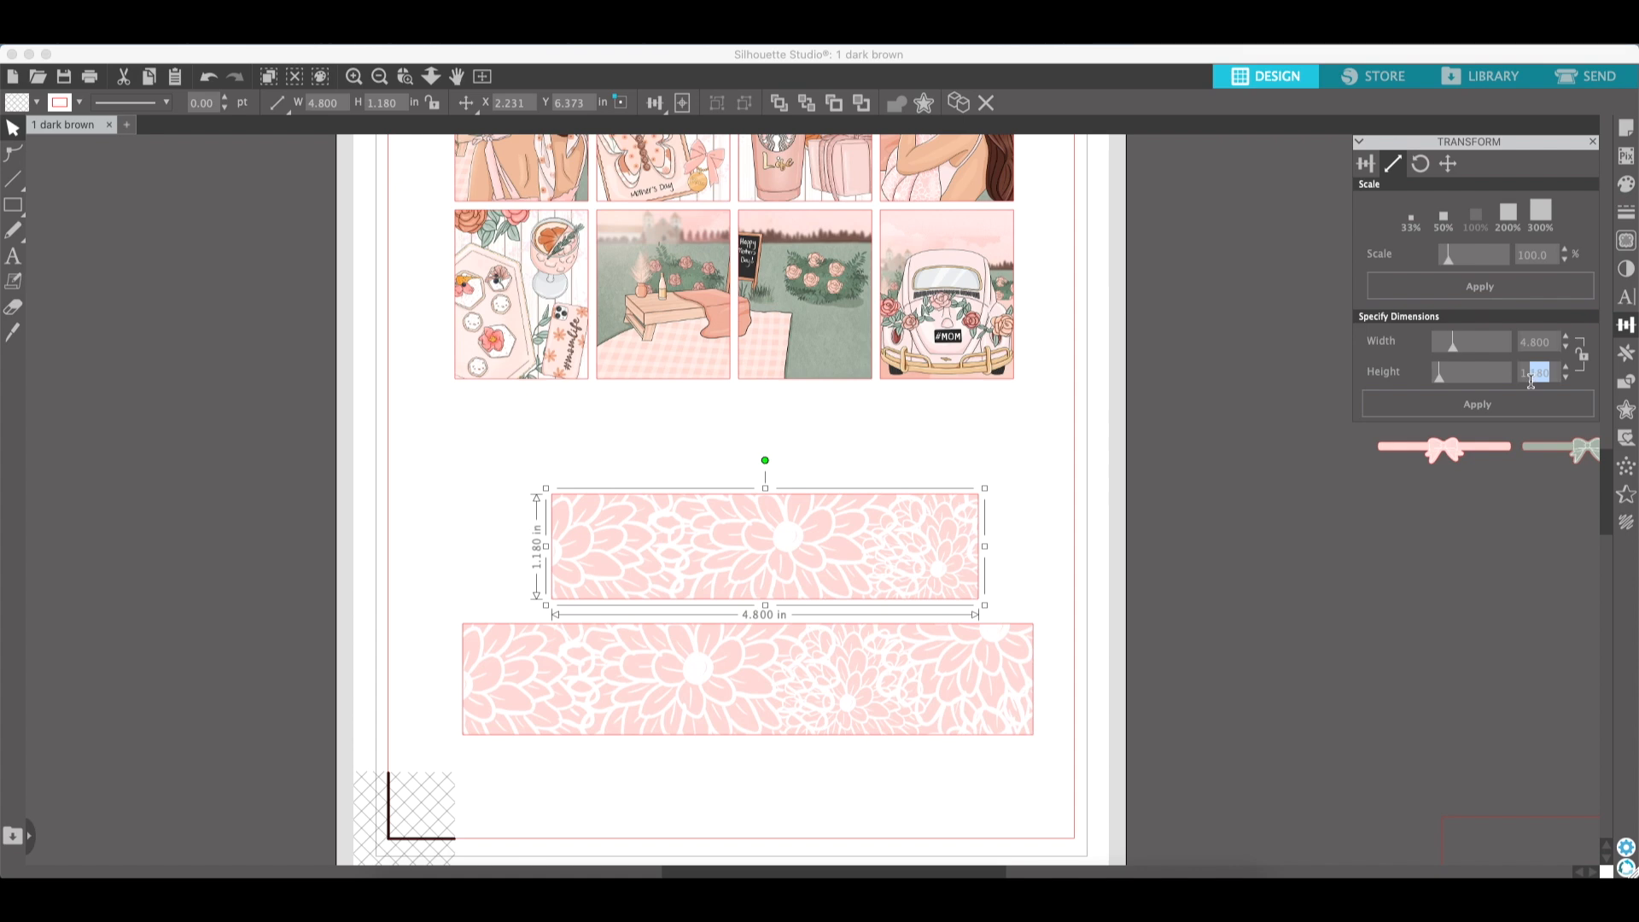
pyautogui.write('250')
pyautogui.click(1554, 407)
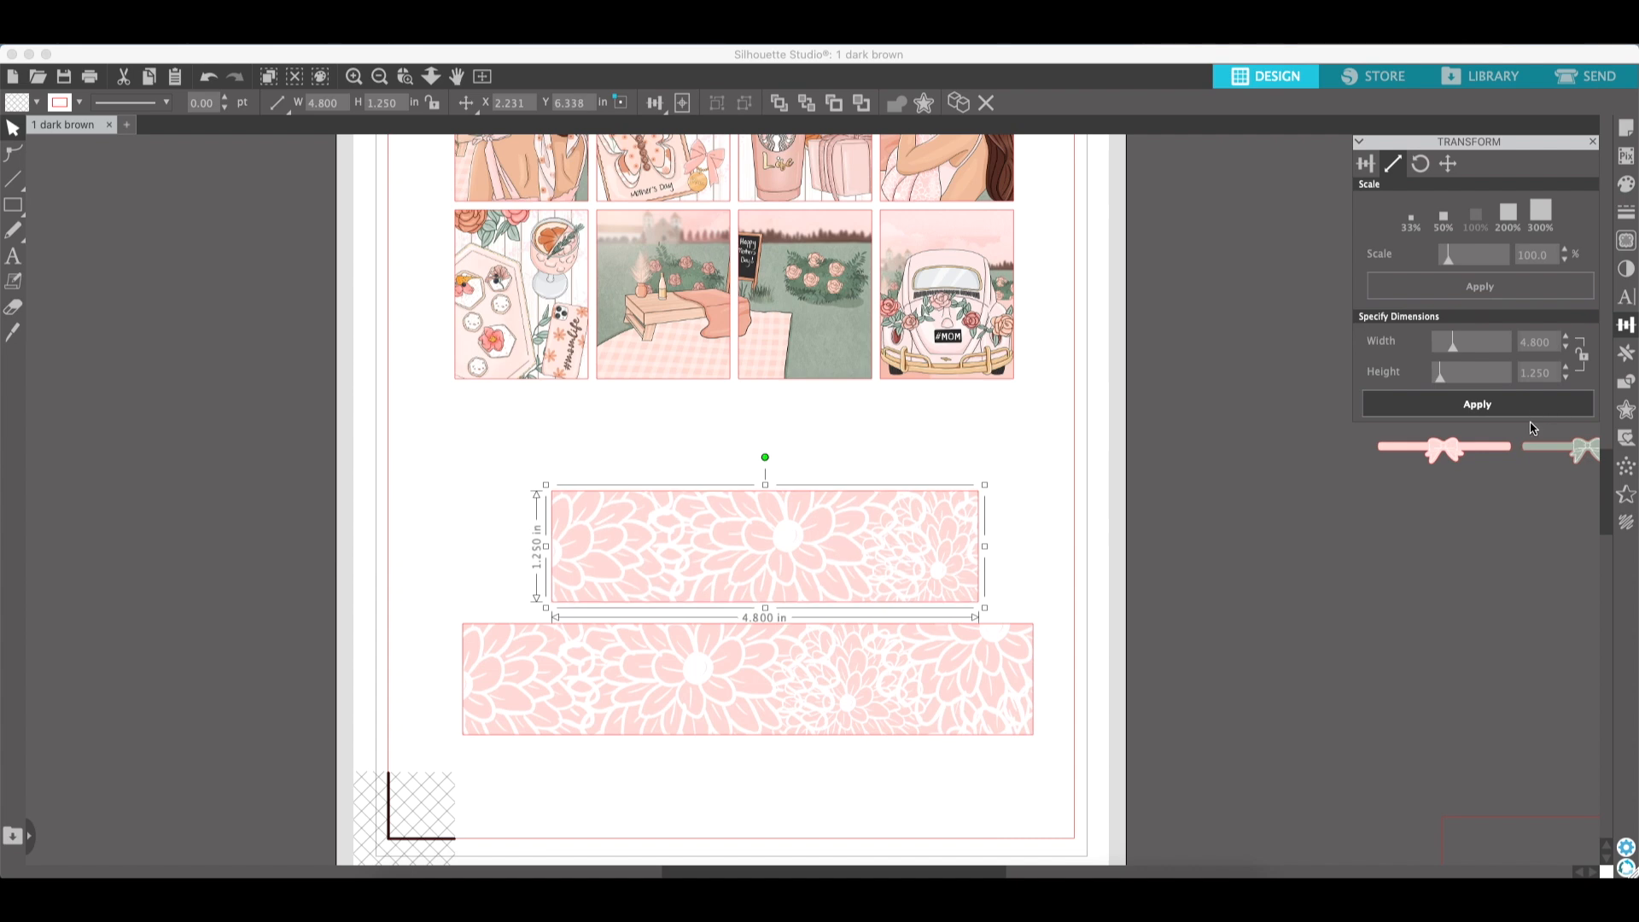
pyautogui.click(1003, 563)
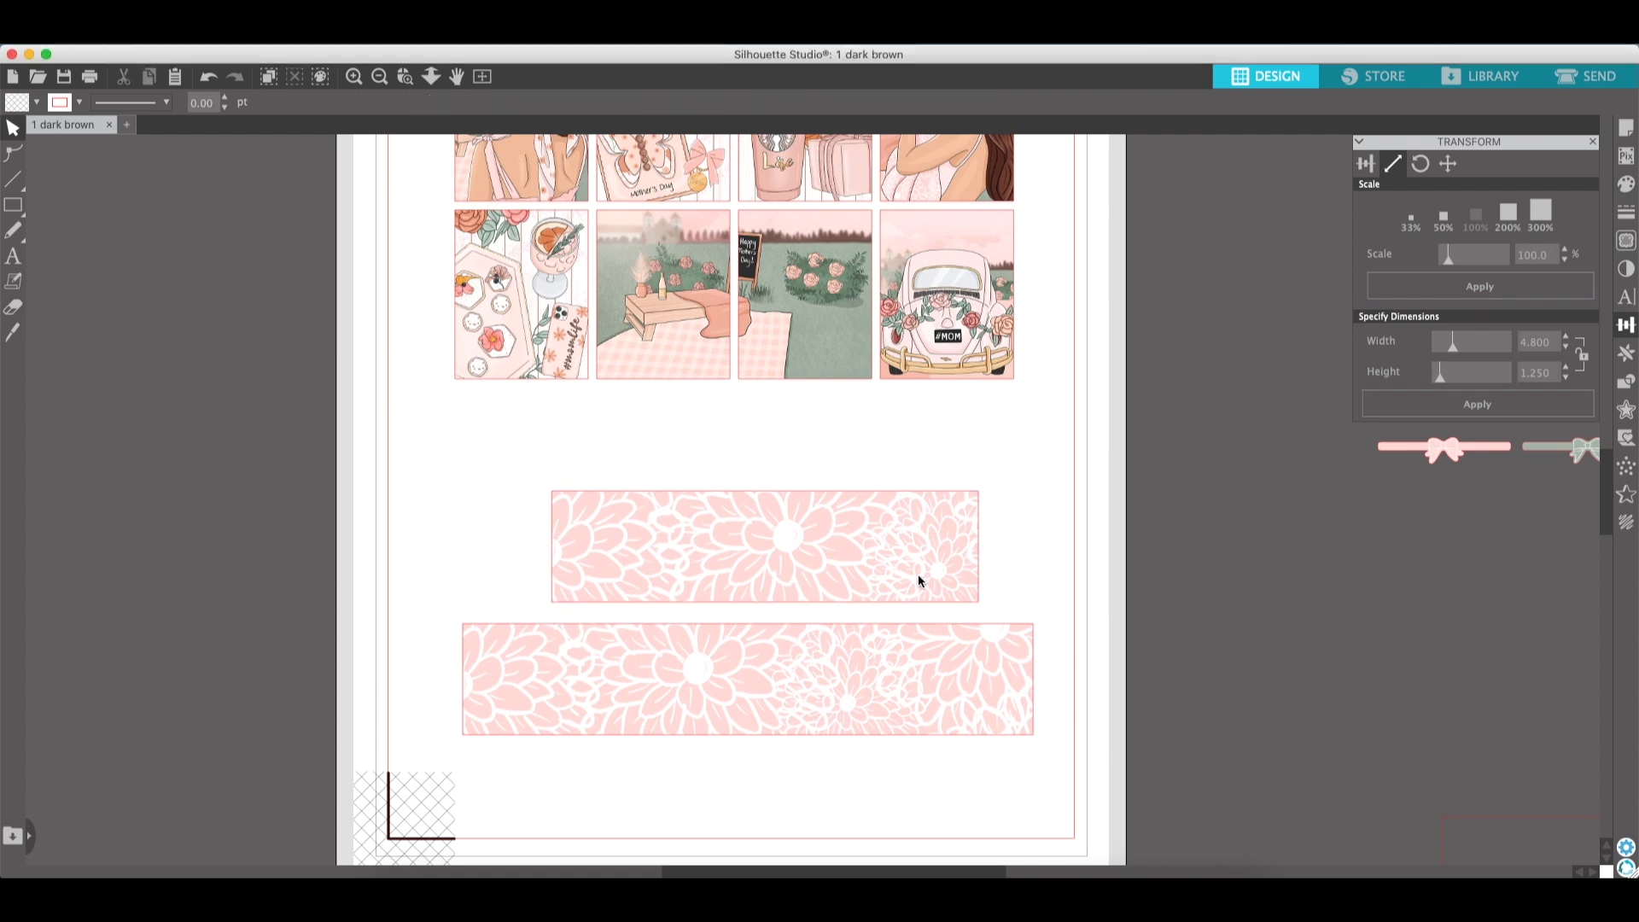
pyautogui.moveTo(838, 571)
pyautogui.mouseDown()
pyautogui.moveTo(838, 543)
pyautogui.moveTo(862, 583)
pyautogui.moveTo(864, 567)
pyautogui.mouseUp()
pyautogui.click(1148, 606)
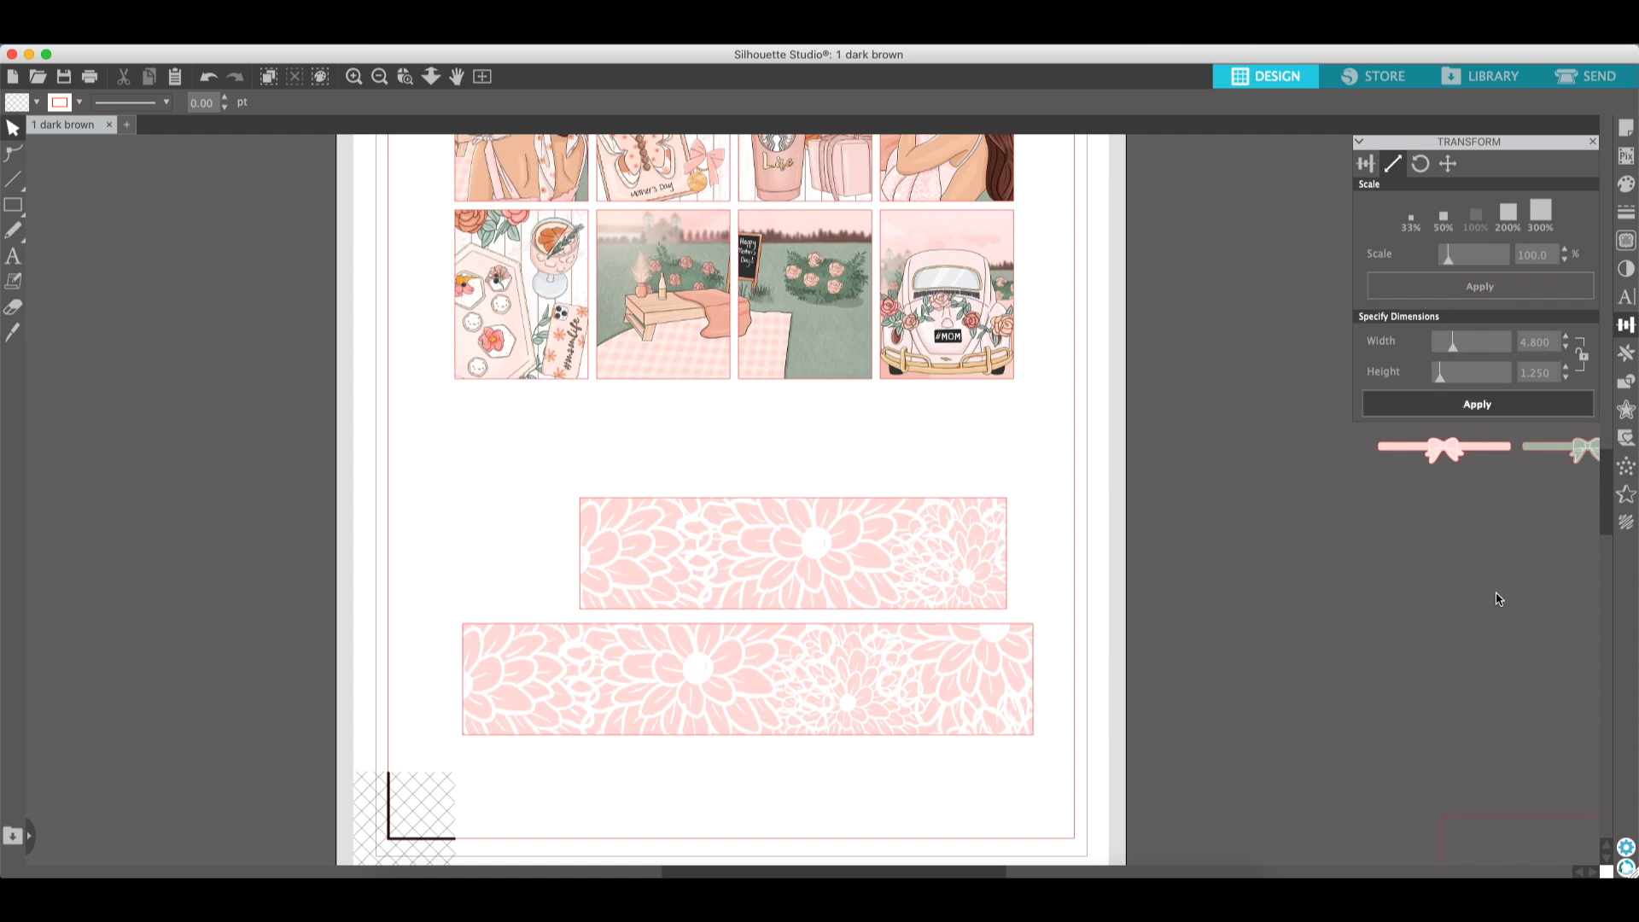
# - Move the two flower strip images up, separating them from their rectangular cut outlines underneath
pyautogui.scroll(-5, 1373, 611)
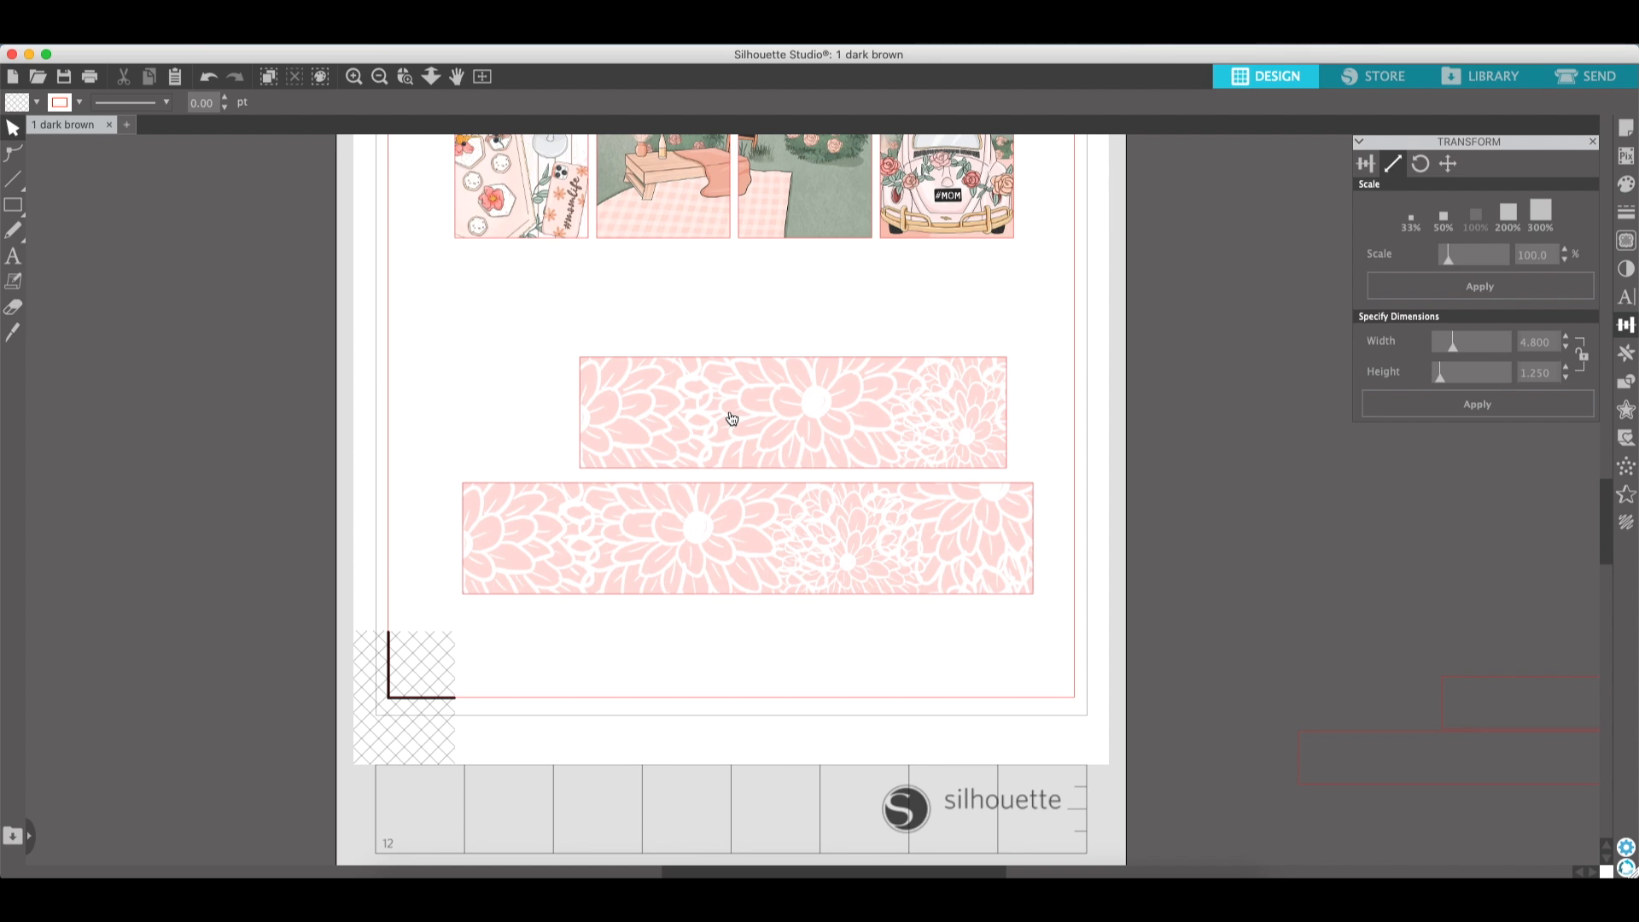
pyautogui.scroll(8, 732, 418)
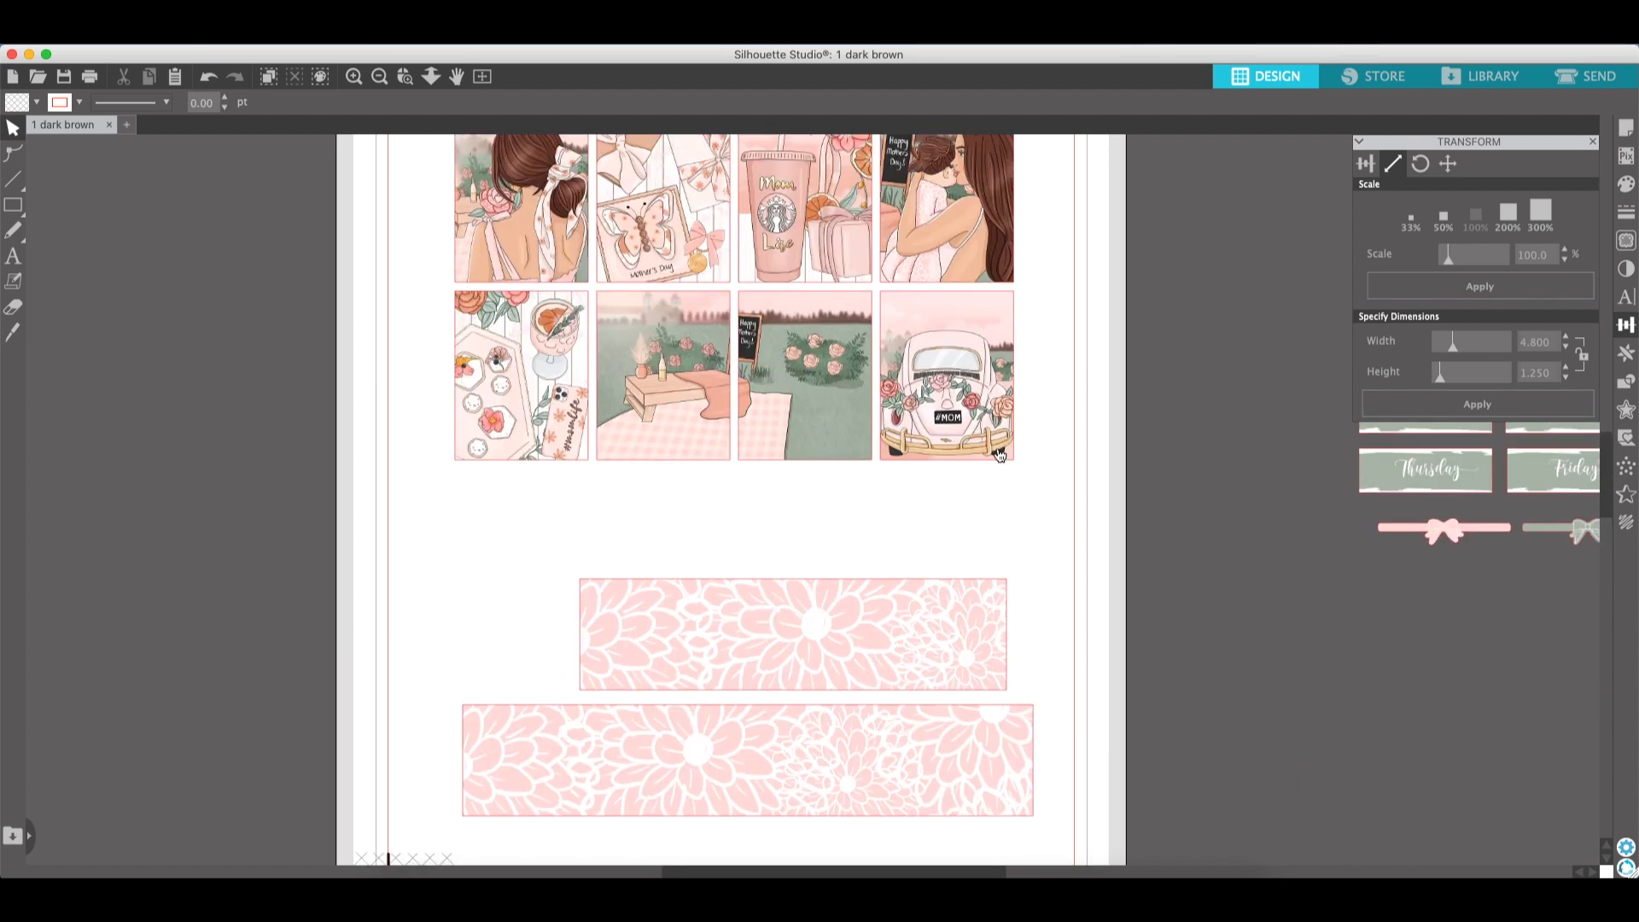
pyautogui.scroll(-6, 1369, 721)
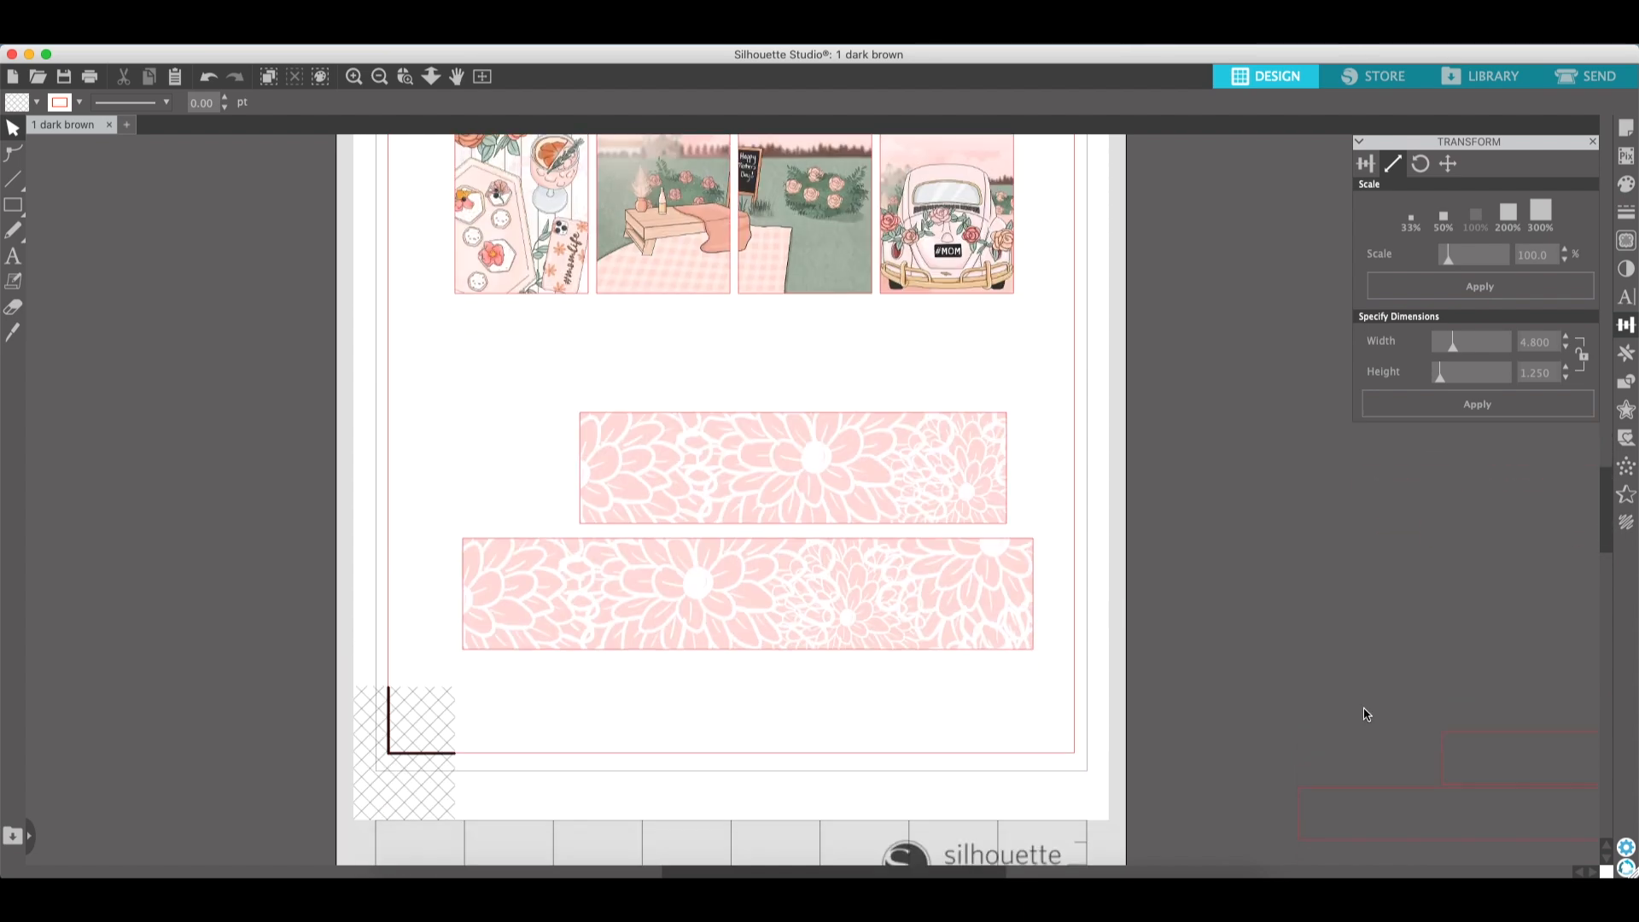
pyautogui.moveTo(944, 695); pyautogui.dragTo(917, 376)
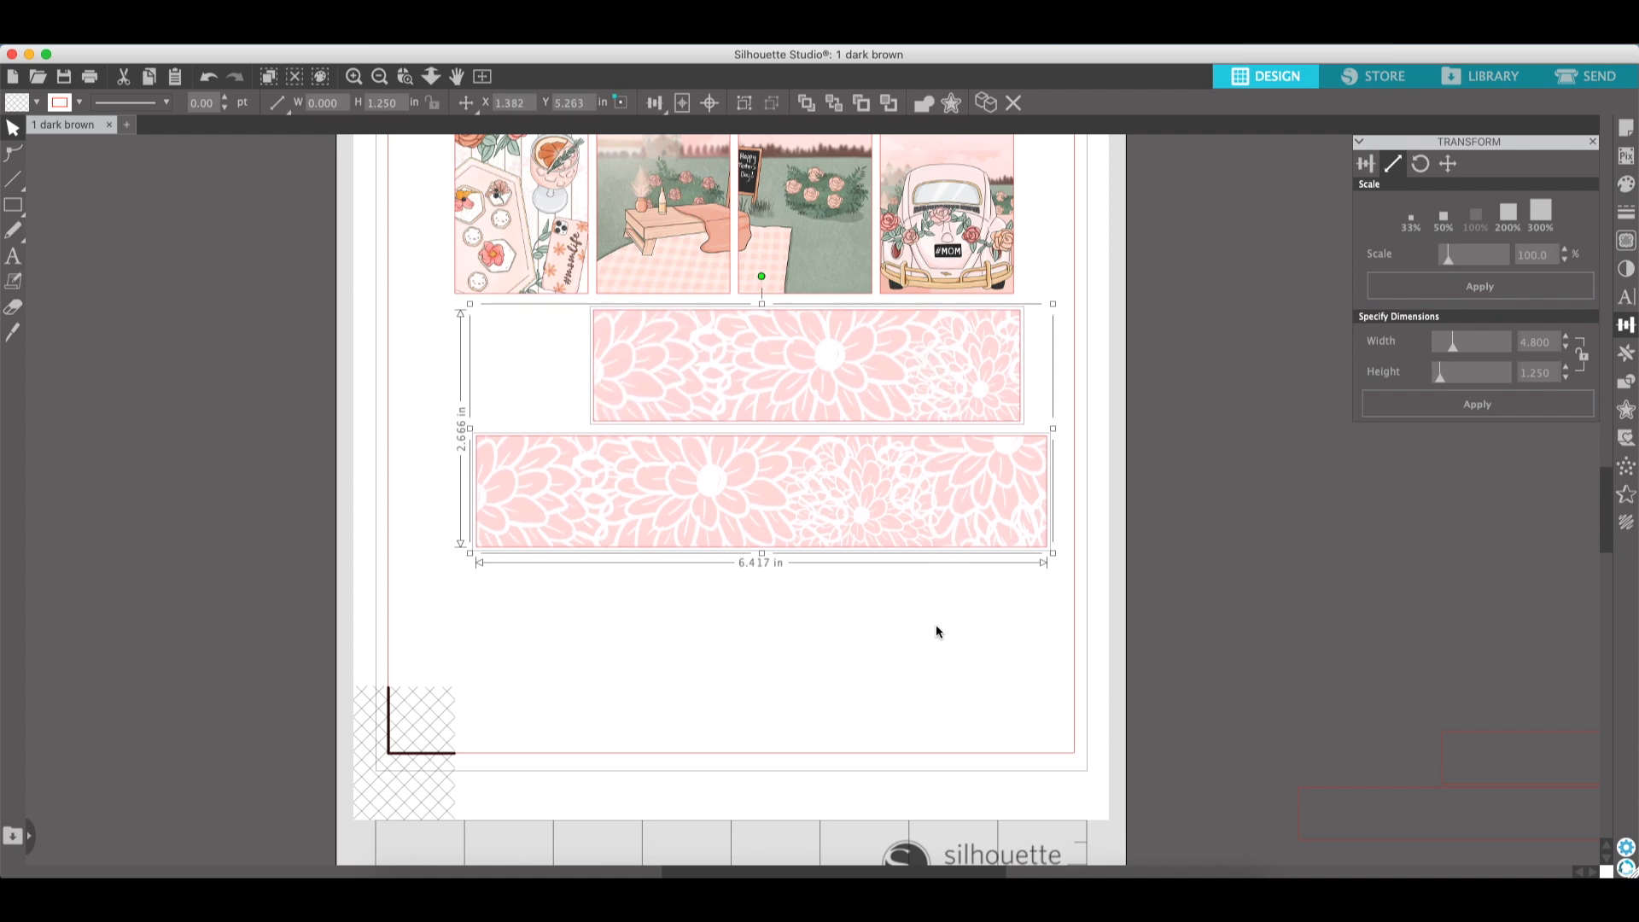
pyautogui.click(936, 623)
pyautogui.moveTo(883, 649); pyautogui.dragTo(683, 631)
pyautogui.click(688, 636)
pyautogui.click(693, 641)
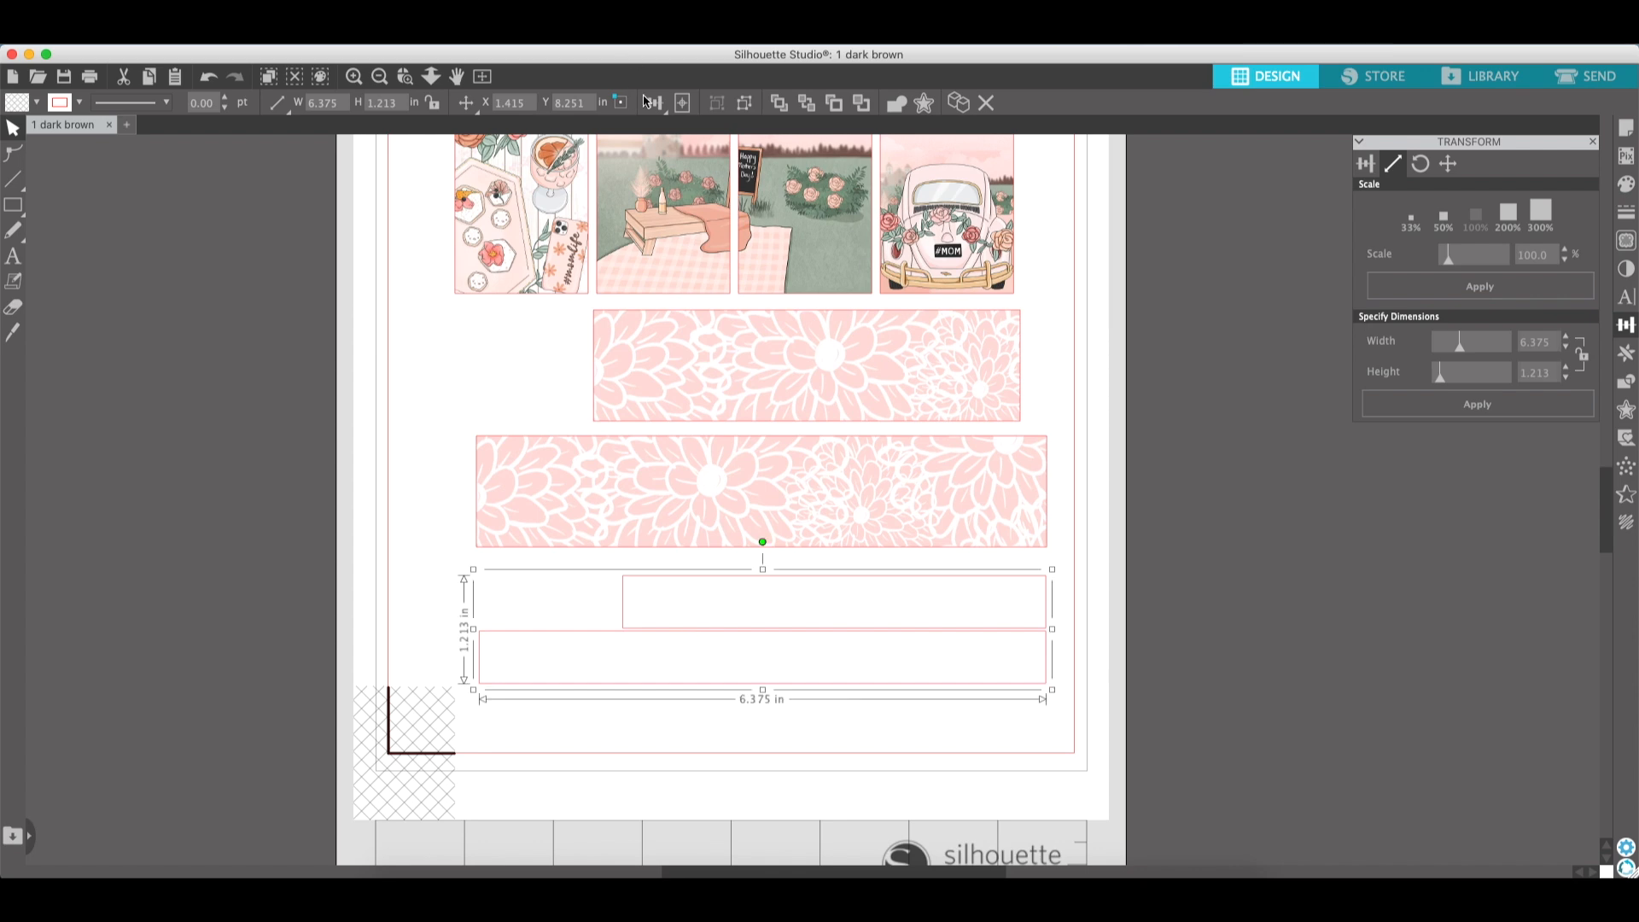
pyautogui.click(1192, 642)
# - Set the upper cut outline rectangle's width to 4.8 in
pyautogui.click(990, 597)
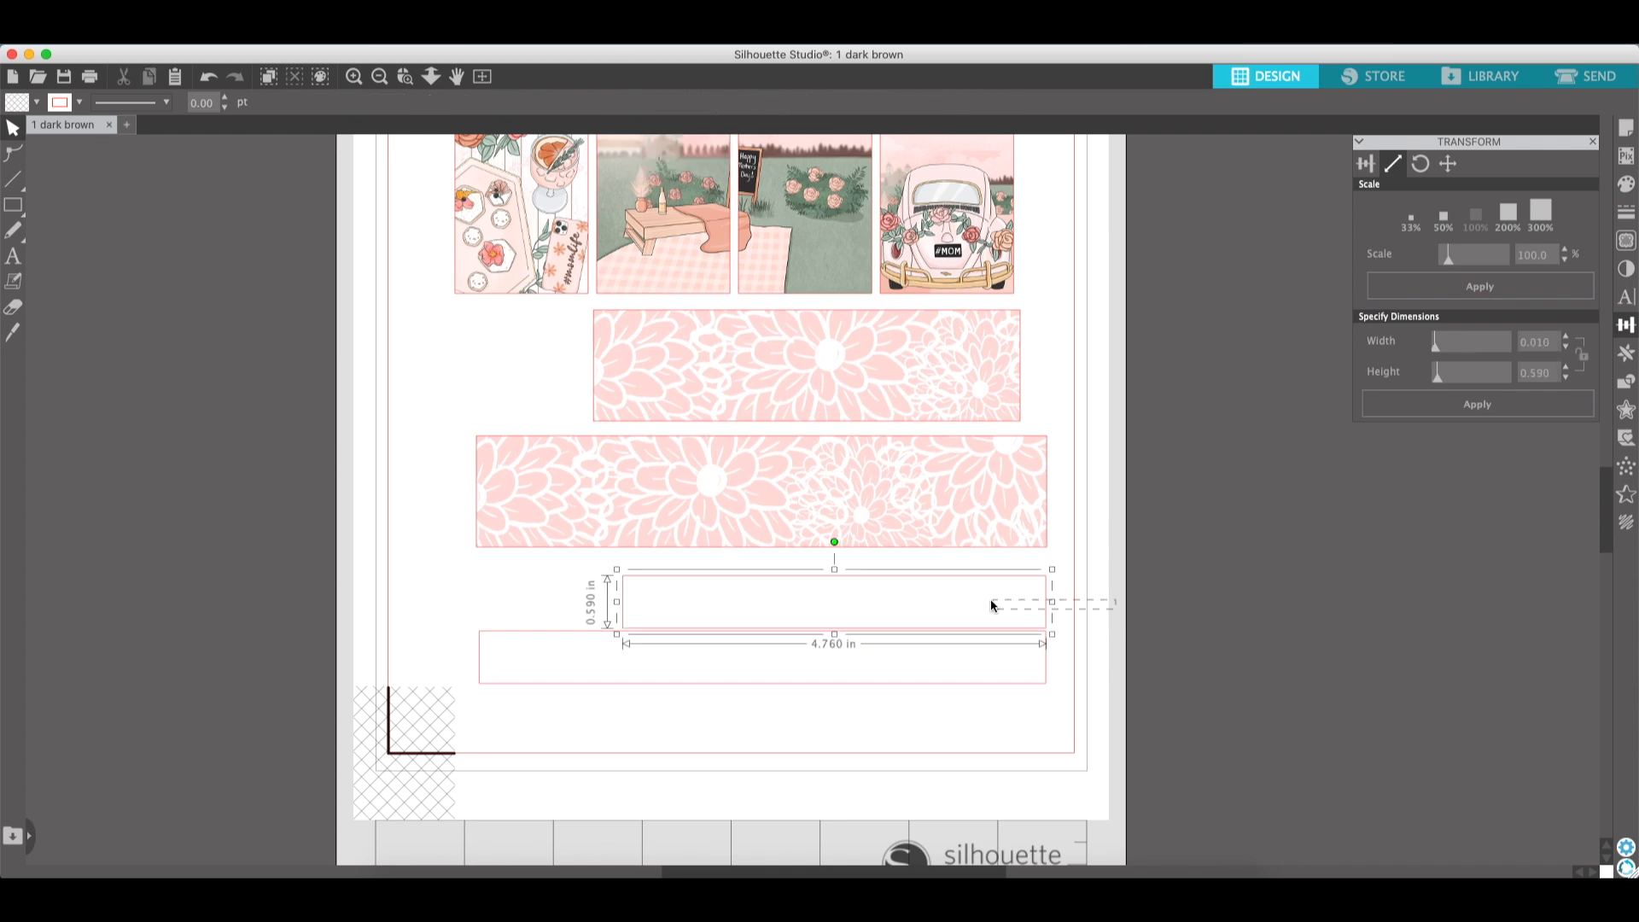
pyautogui.moveTo(1550, 348); pyautogui.dragTo(1530, 353)
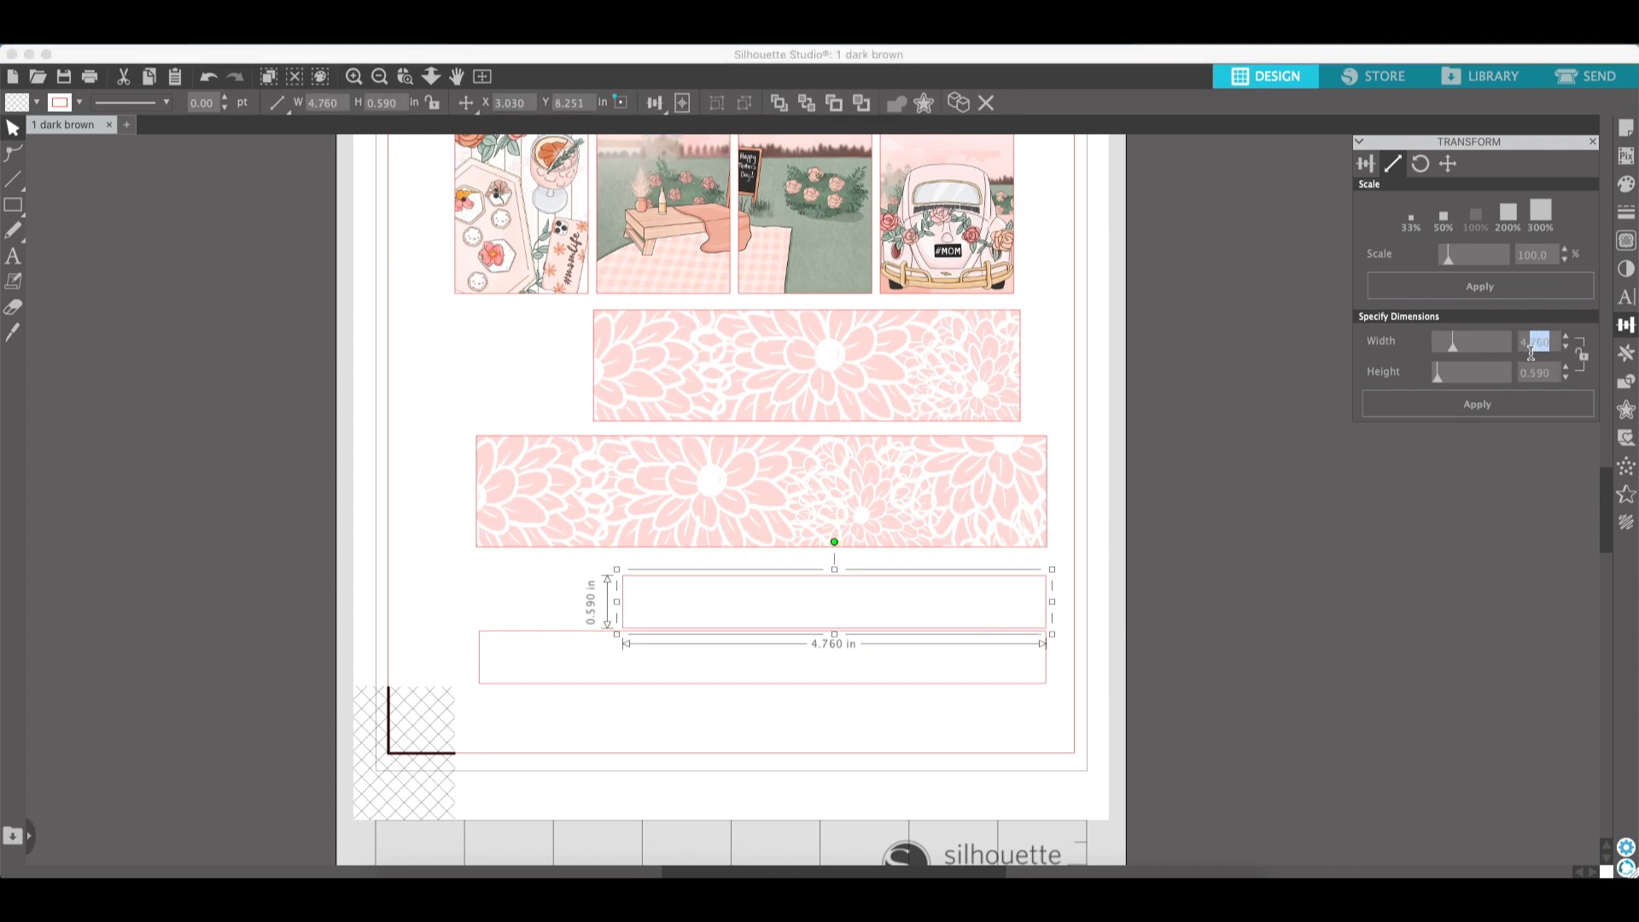
pyautogui.write('4.8')
pyautogui.click(1476, 404)
# - Set the lower cut outline rectangle's width to 6.417 in
pyautogui.moveTo(1119, 697); pyautogui.dragTo(1024, 665)
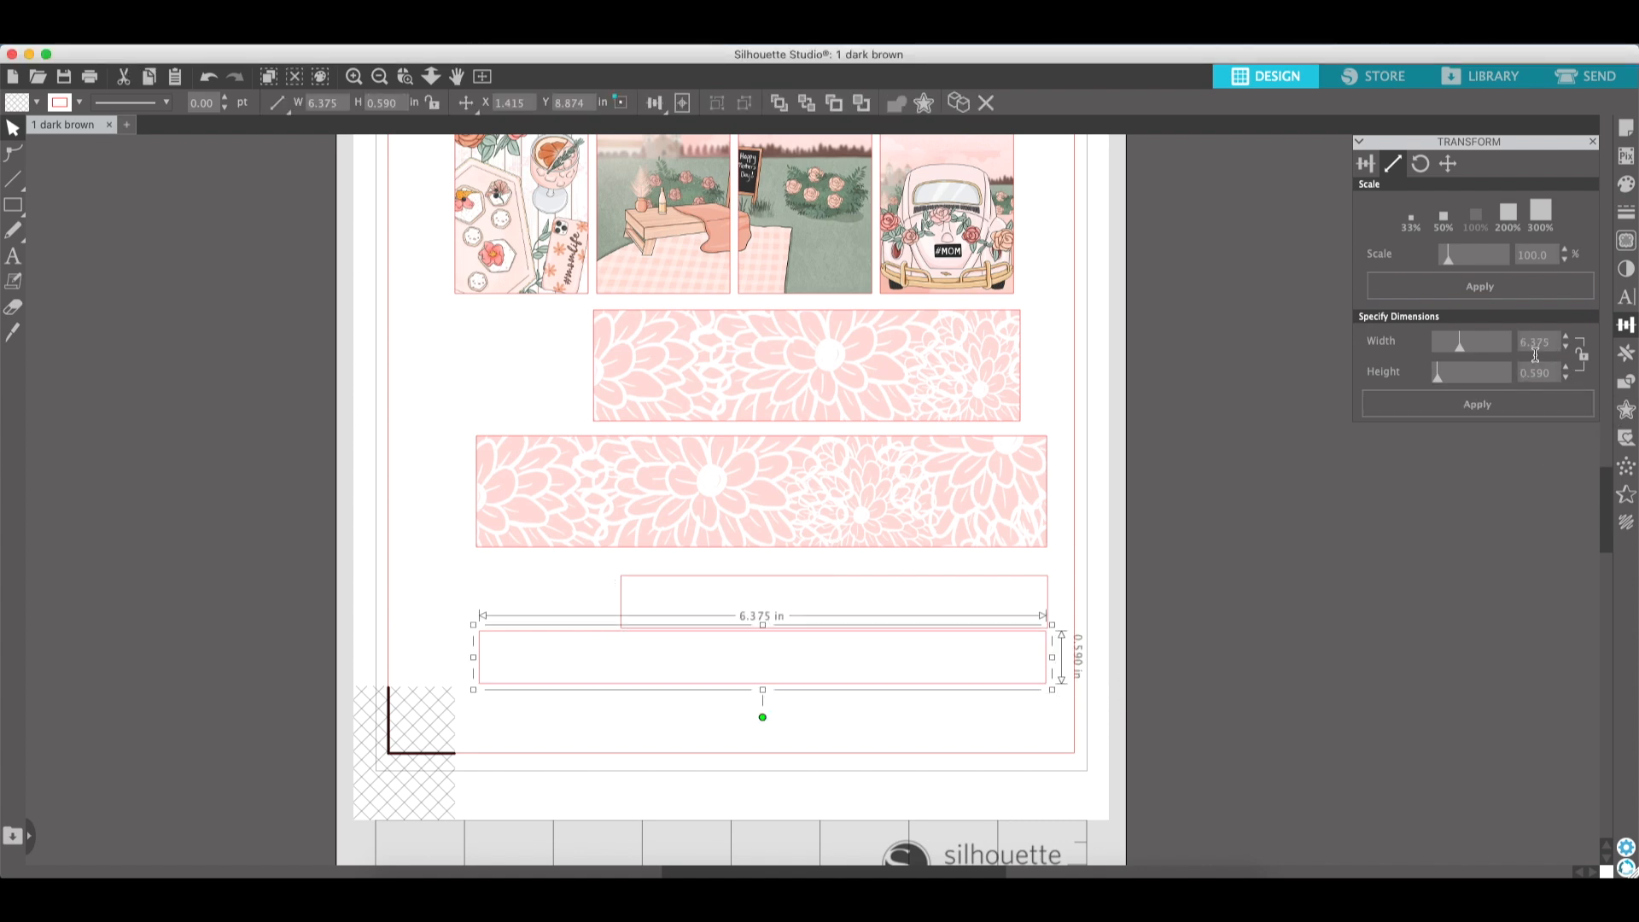
pyautogui.moveTo(1555, 350); pyautogui.dragTo(1532, 359)
pyautogui.write('4')
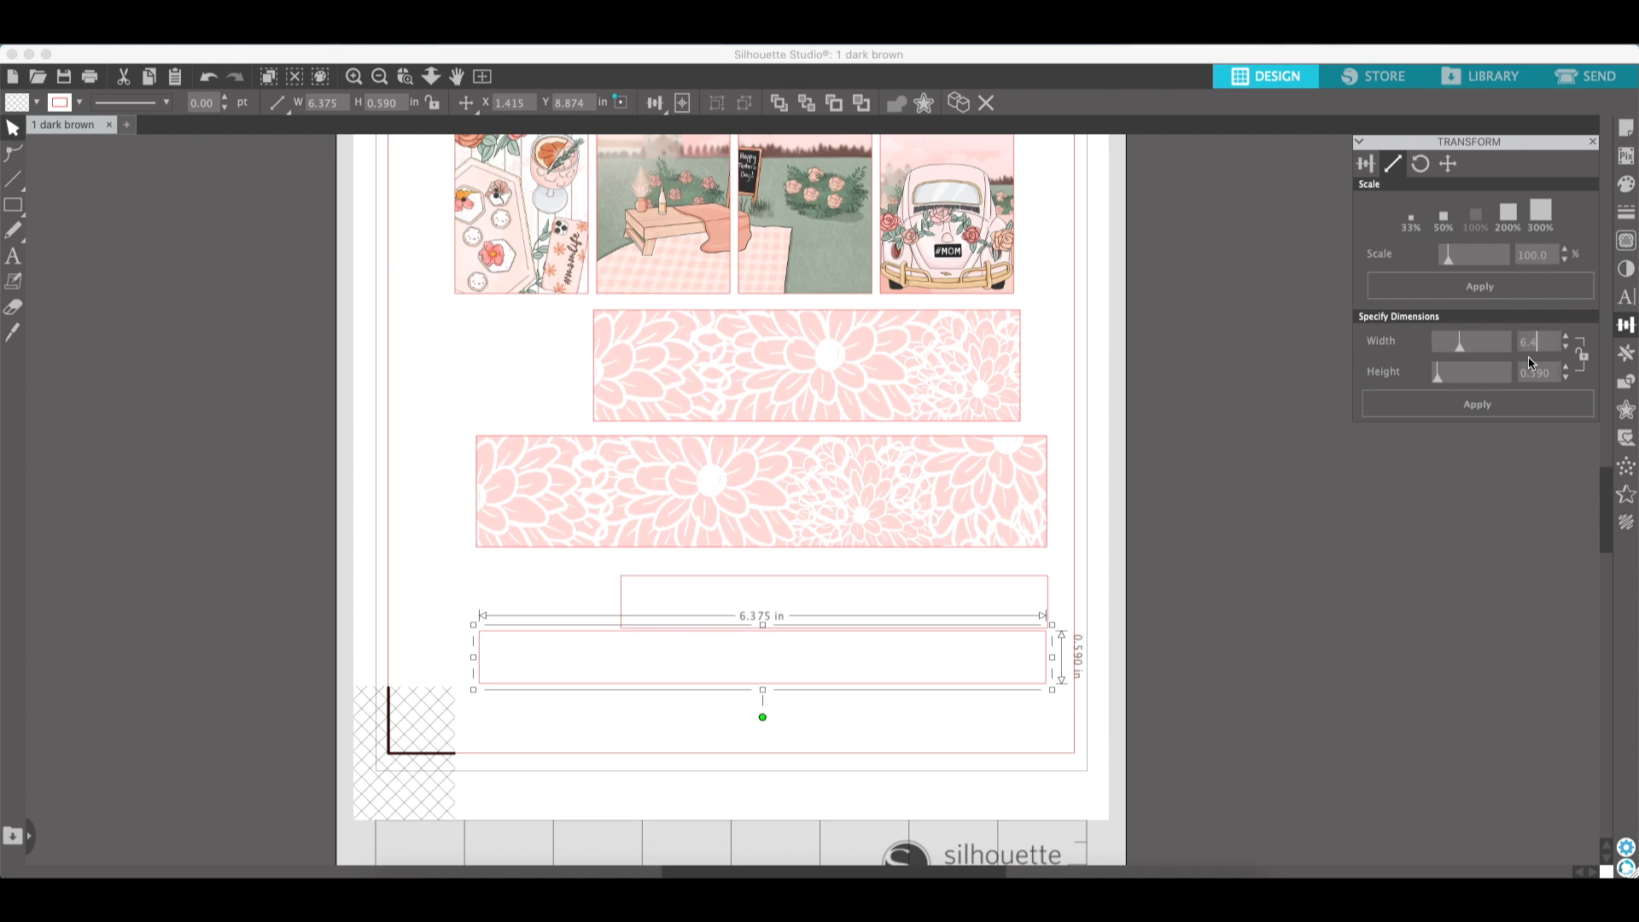
pyautogui.write('17')
pyautogui.click(1518, 414)
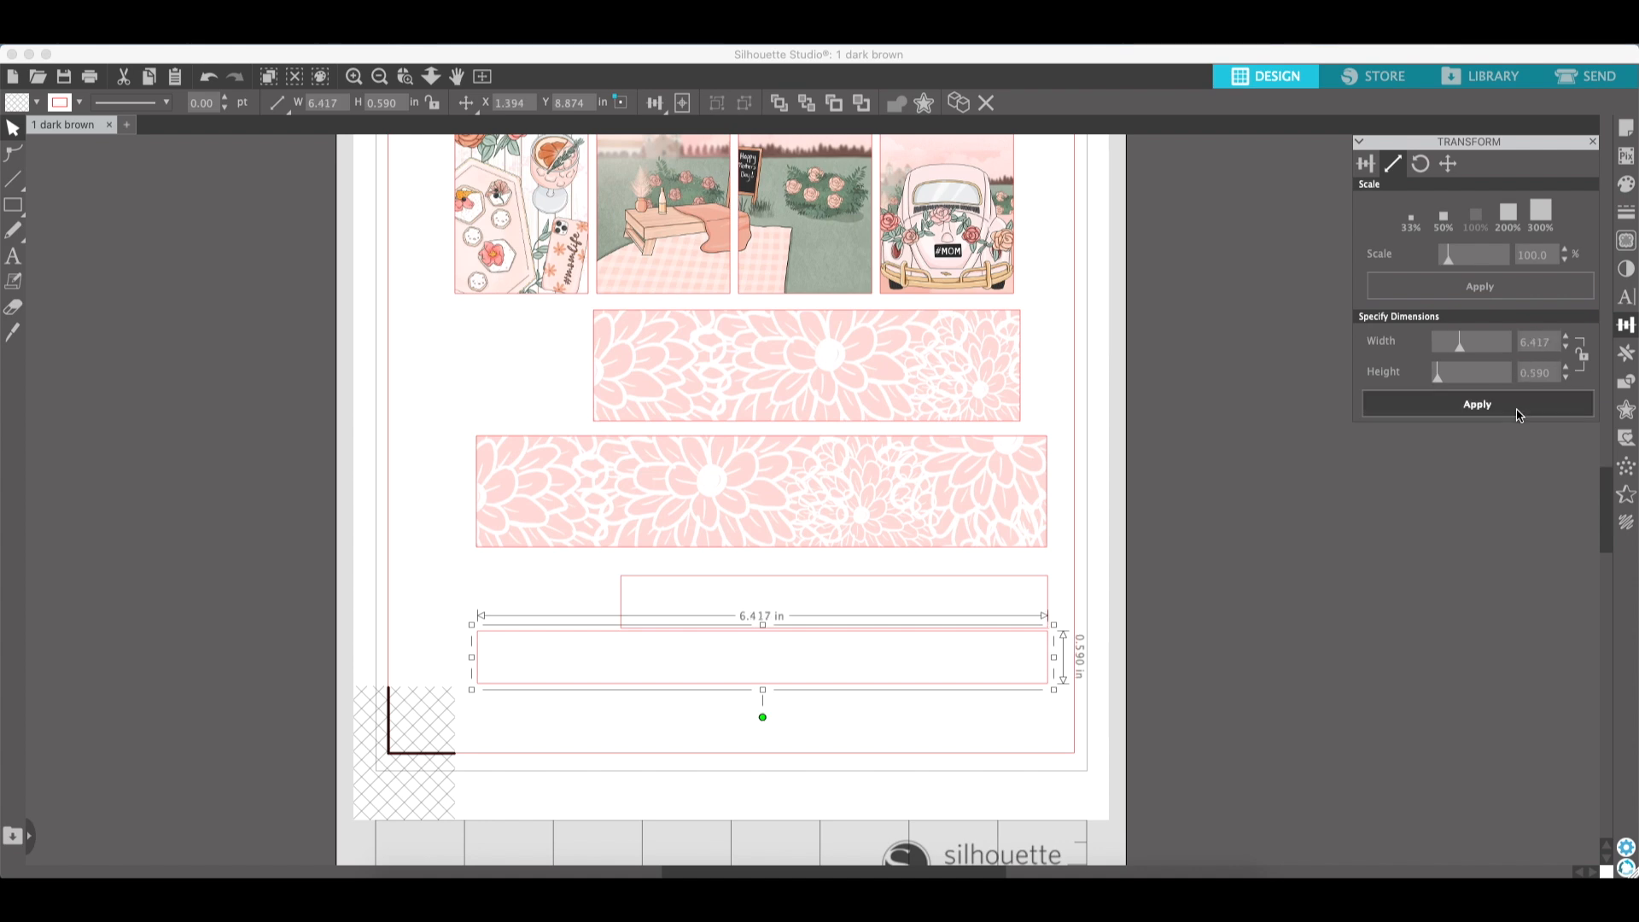
pyautogui.click(1225, 725)
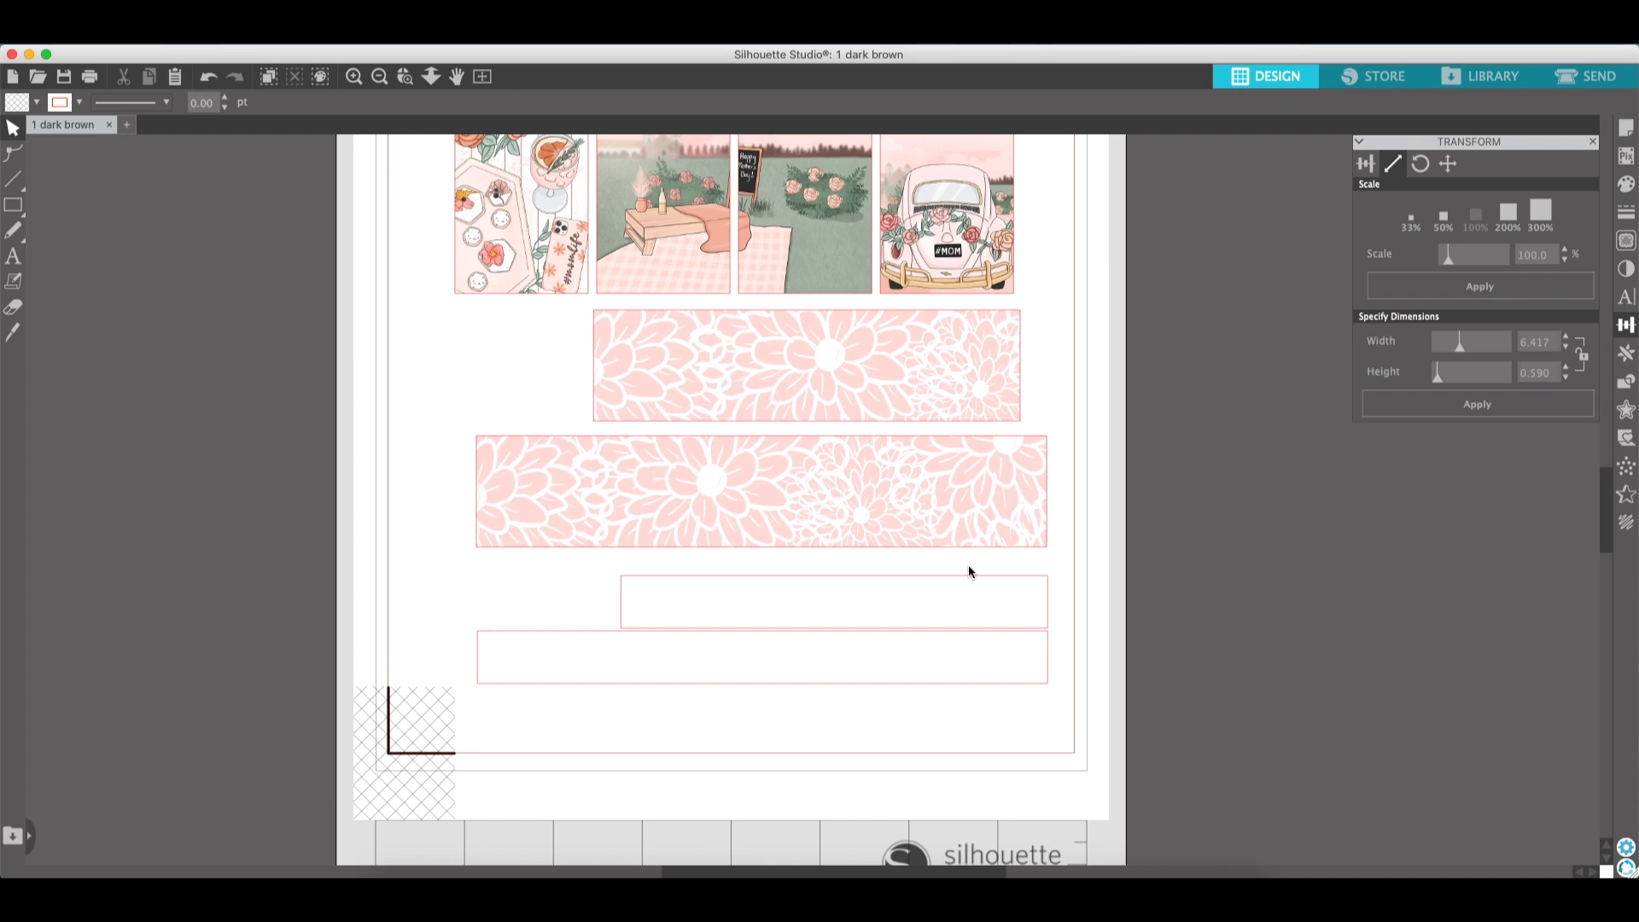
# - Select both cut outline rectangles and fill them with the sage green sampled from a weekday header sticker
pyautogui.moveTo(955, 578); pyautogui.dragTo(930, 325)
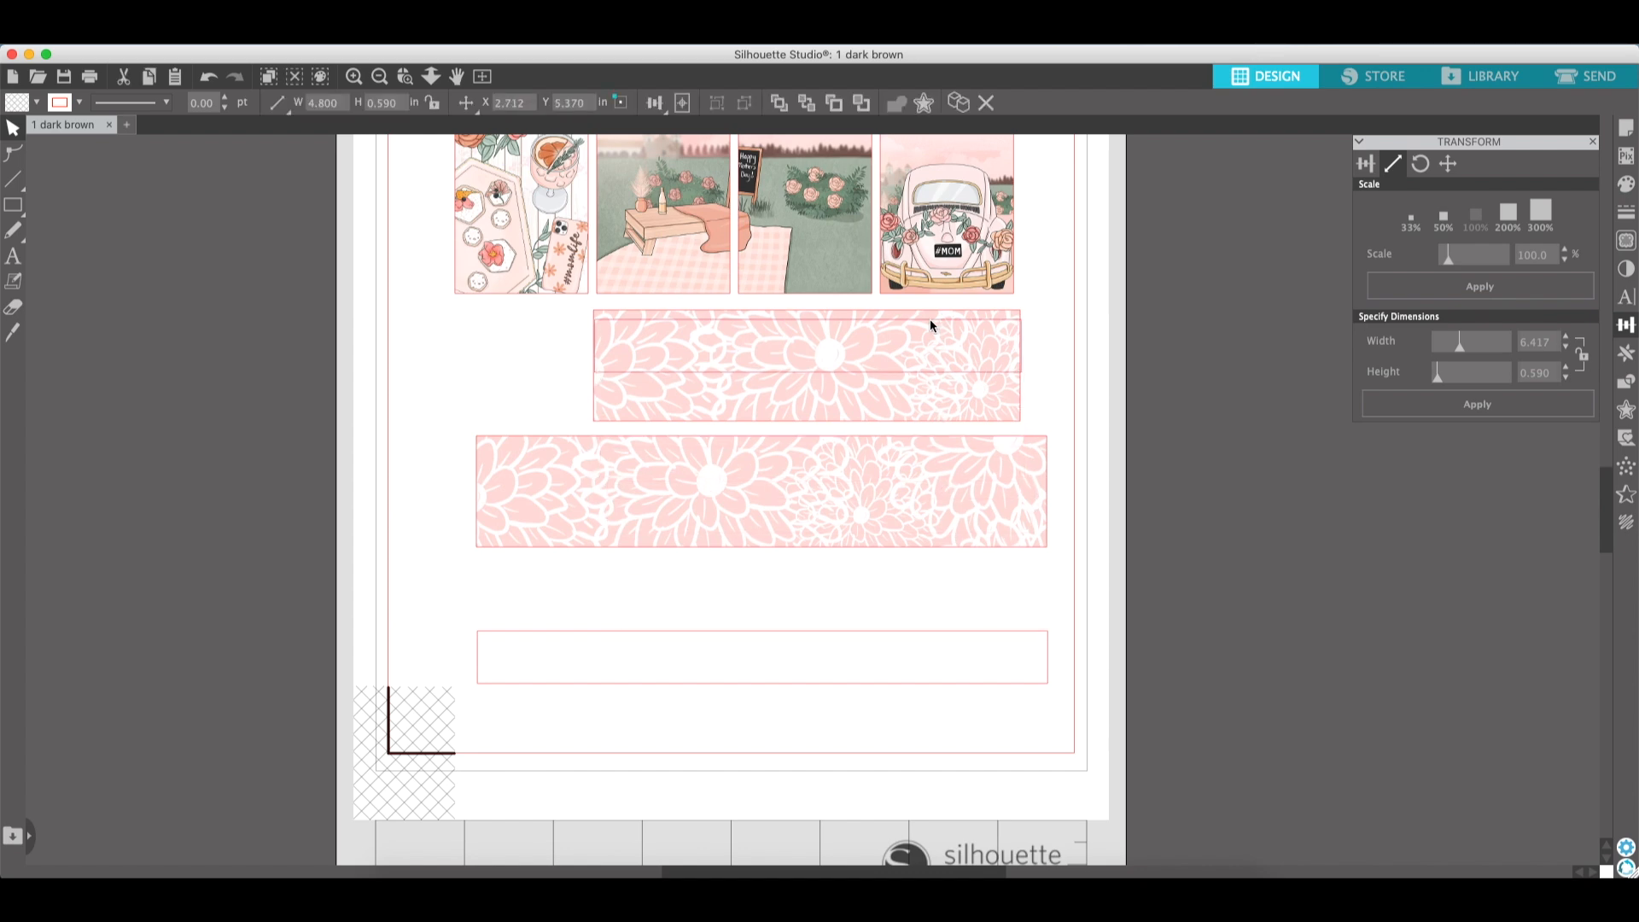
pyautogui.moveTo(930, 319); pyautogui.dragTo(946, 571)
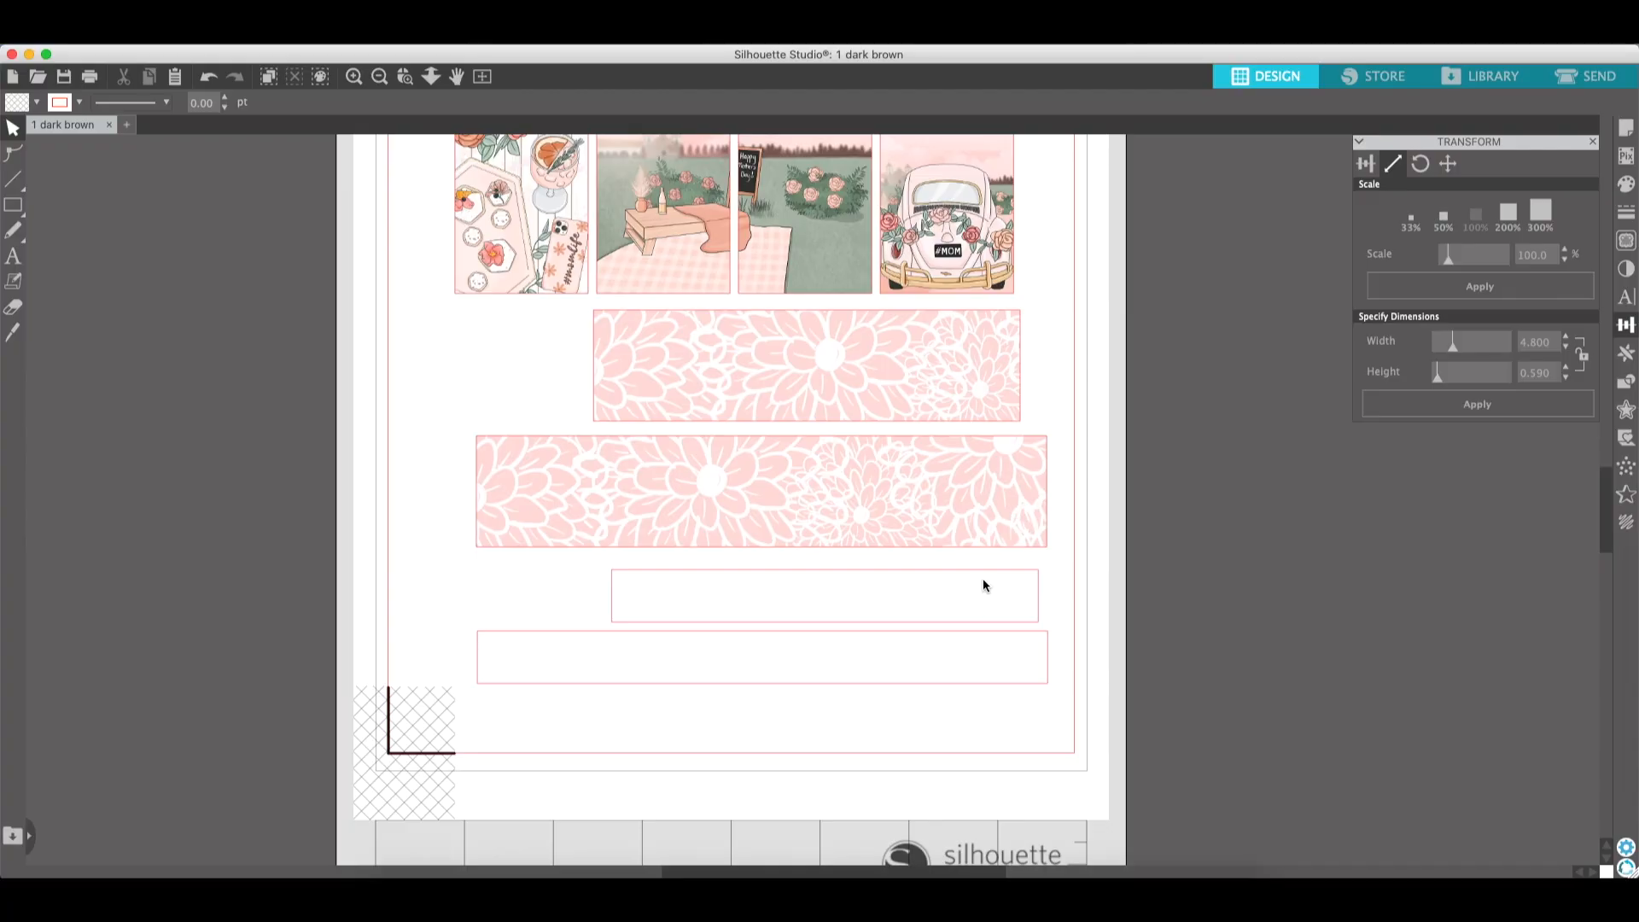
pyautogui.click(983, 579)
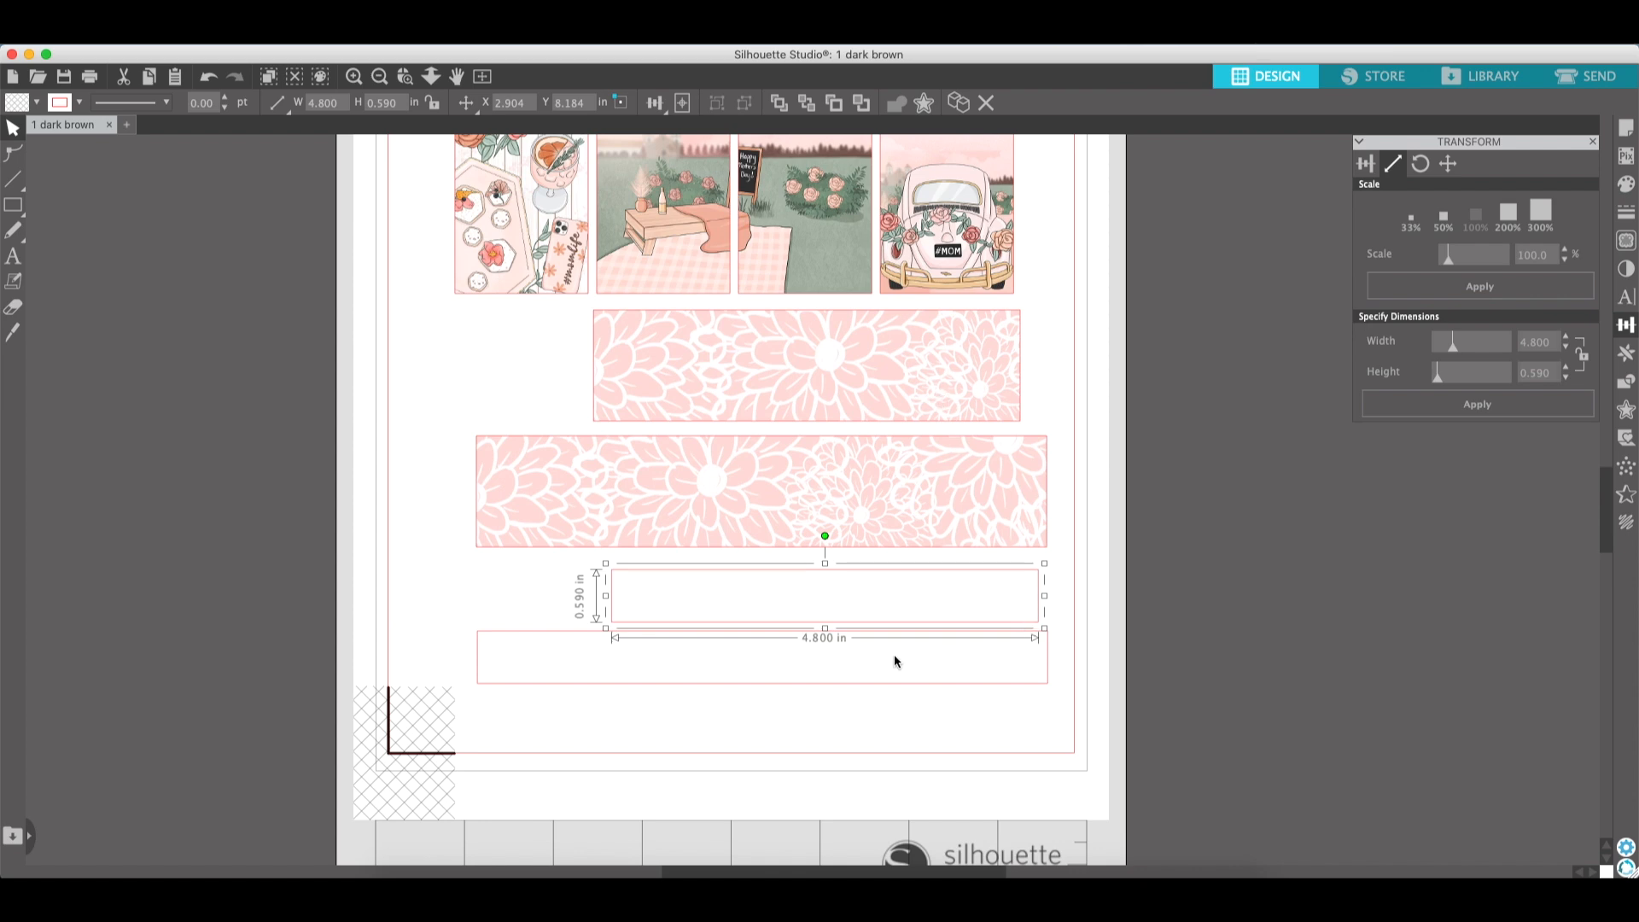
pyautogui.click(712, 647)
pyautogui.click(732, 687)
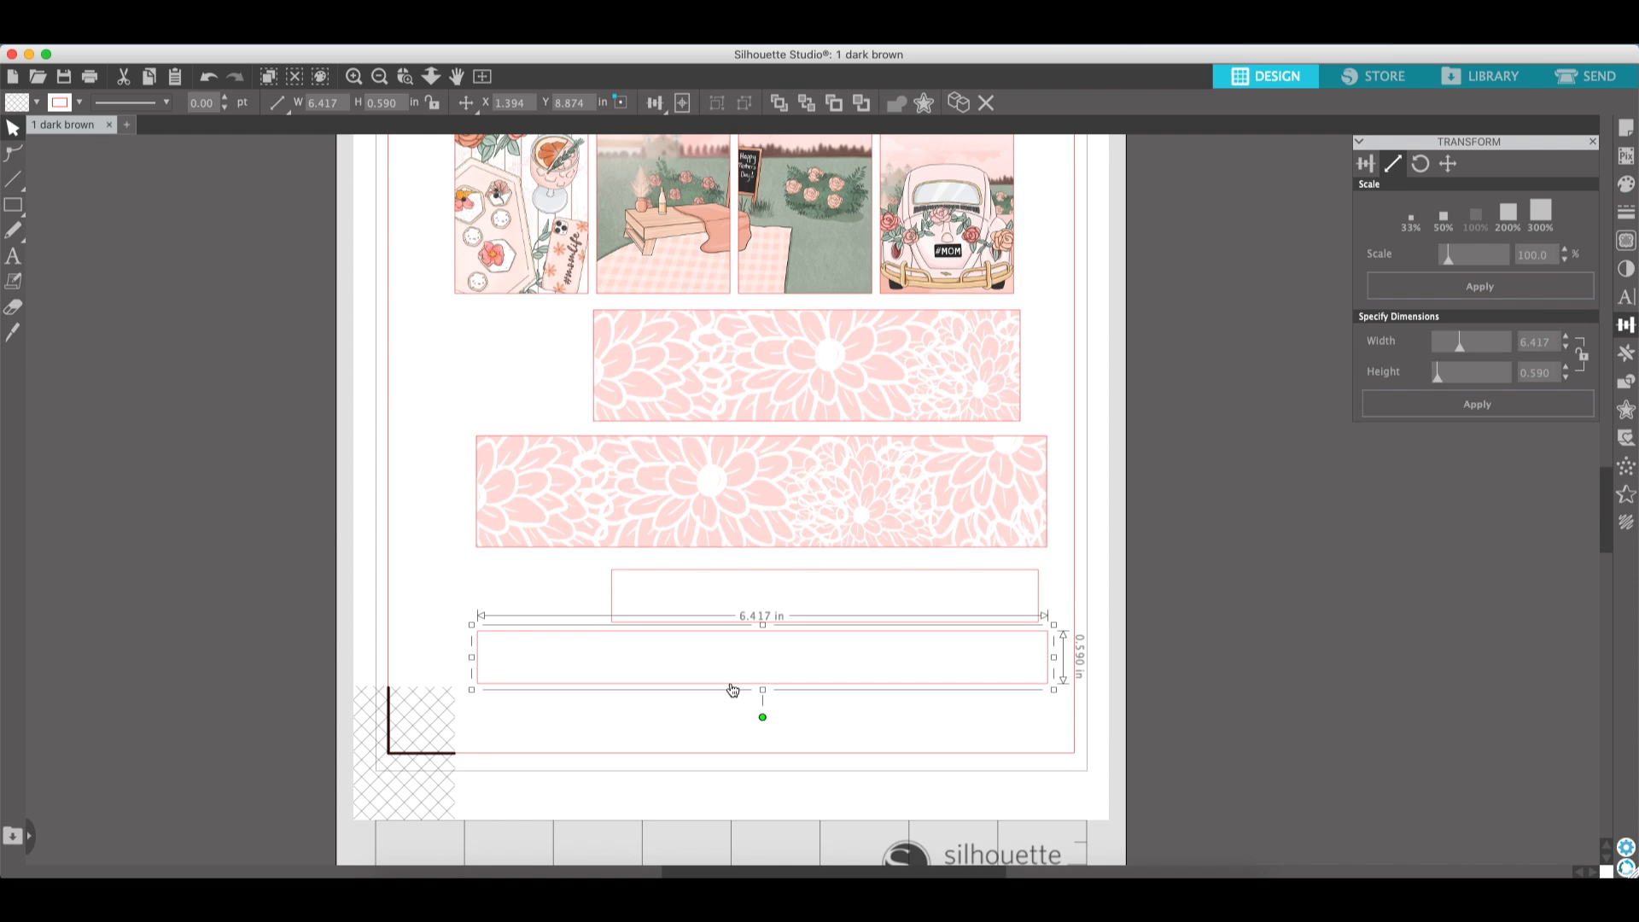
pyautogui.click(847, 577)
pyautogui.click(615, 628)
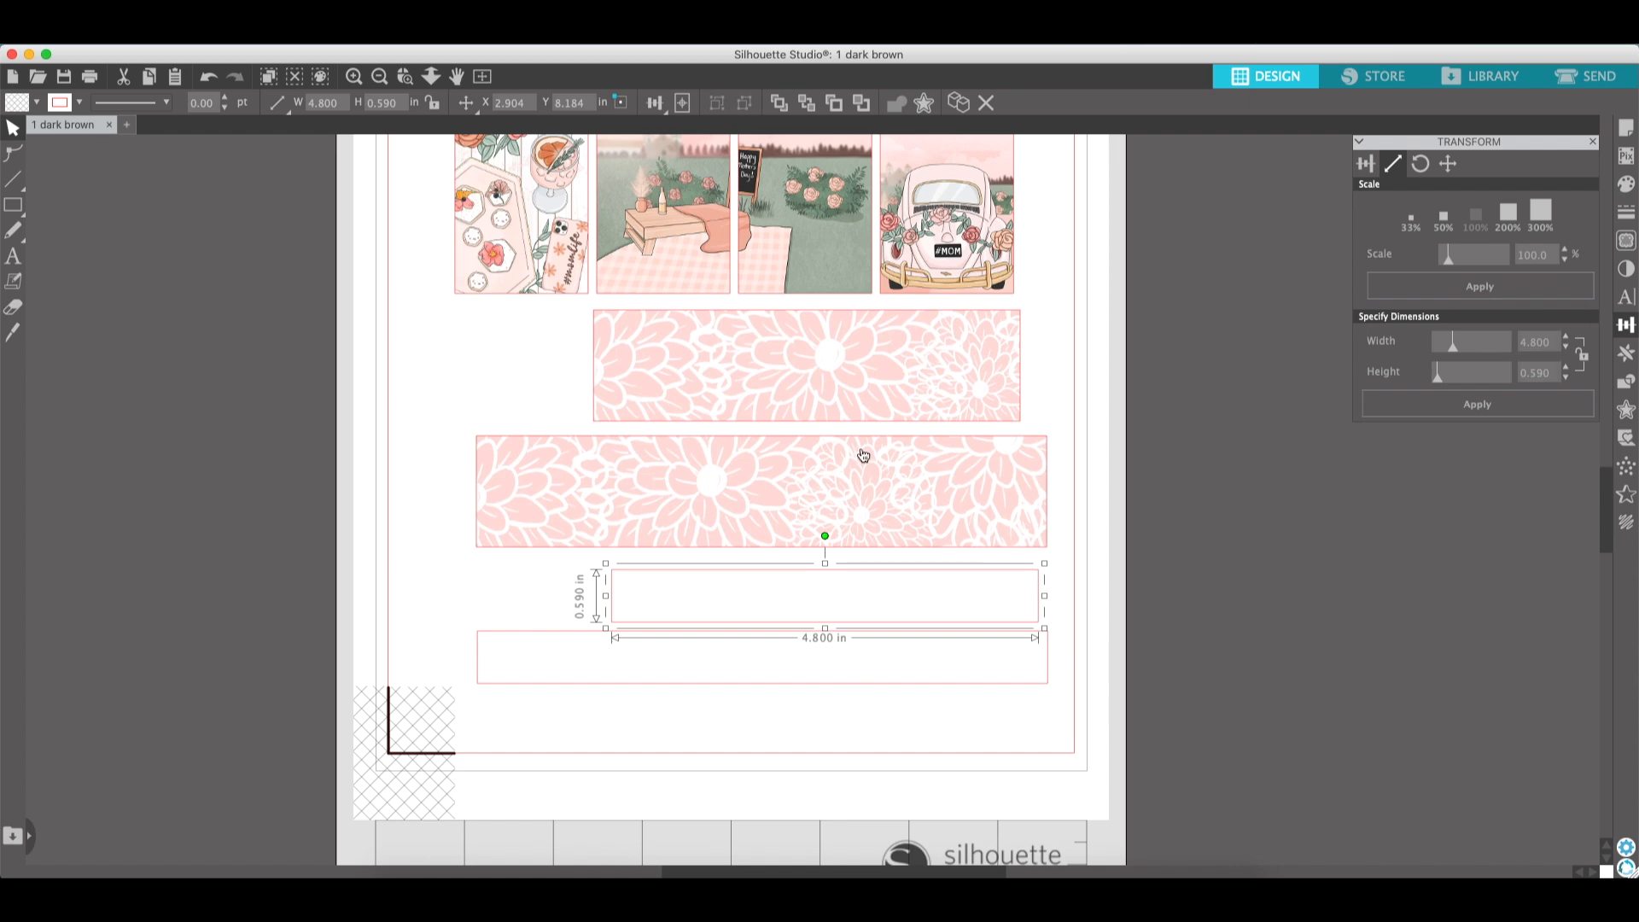
pyautogui.moveTo(926, 709); pyautogui.dragTo(895, 612)
pyautogui.click(37, 102)
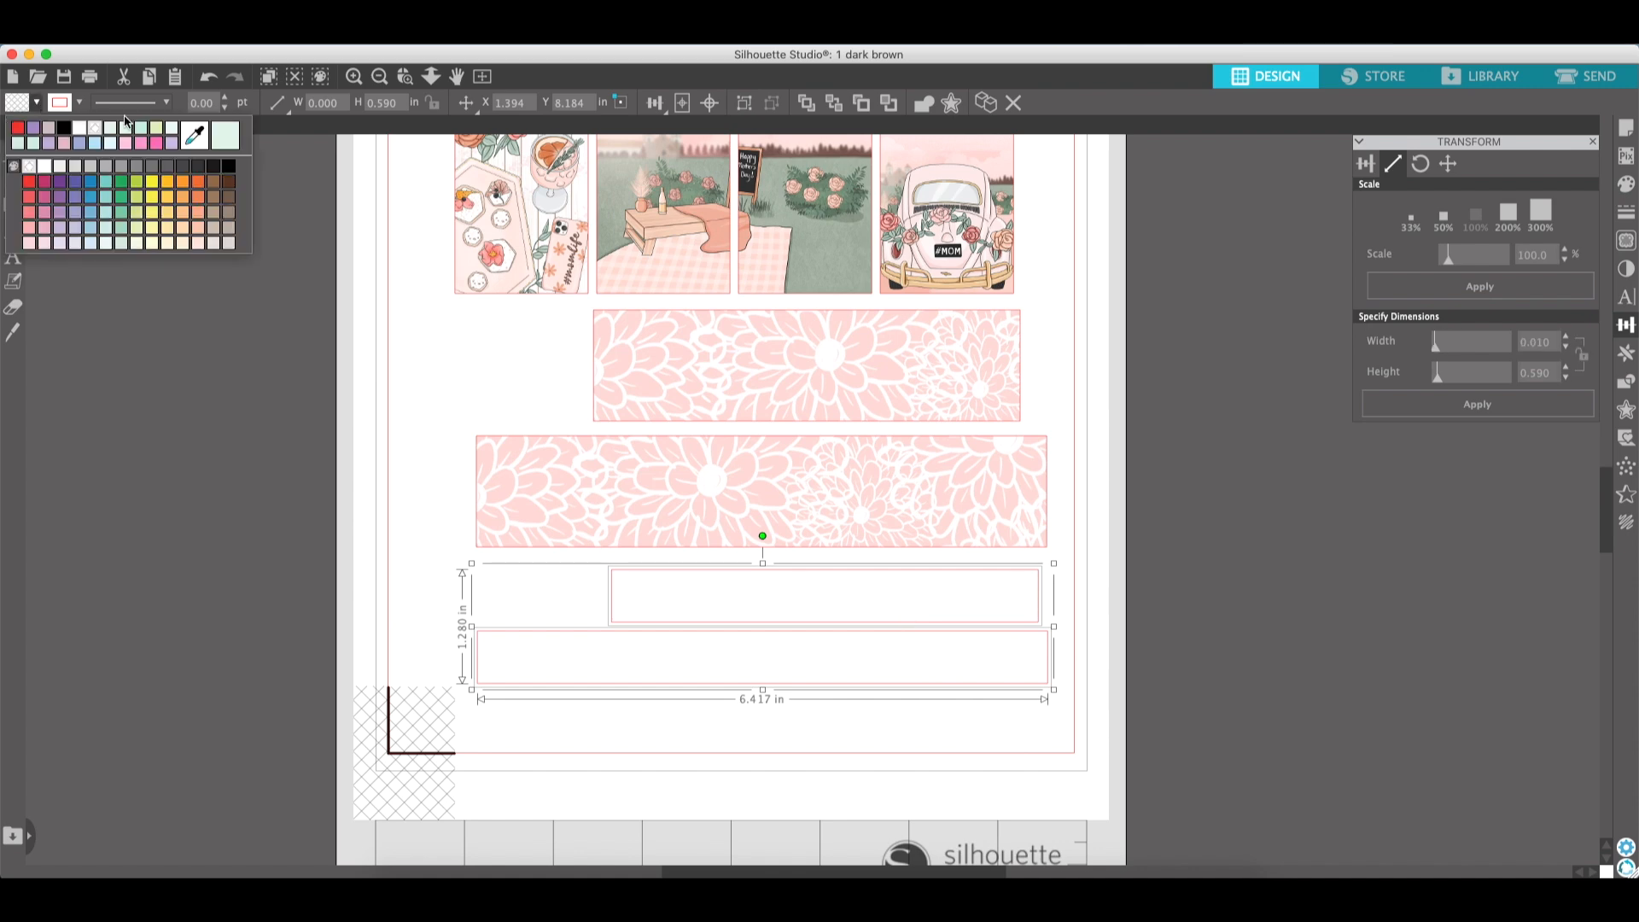
pyautogui.click(196, 137)
pyautogui.scroll(5, 674, 507)
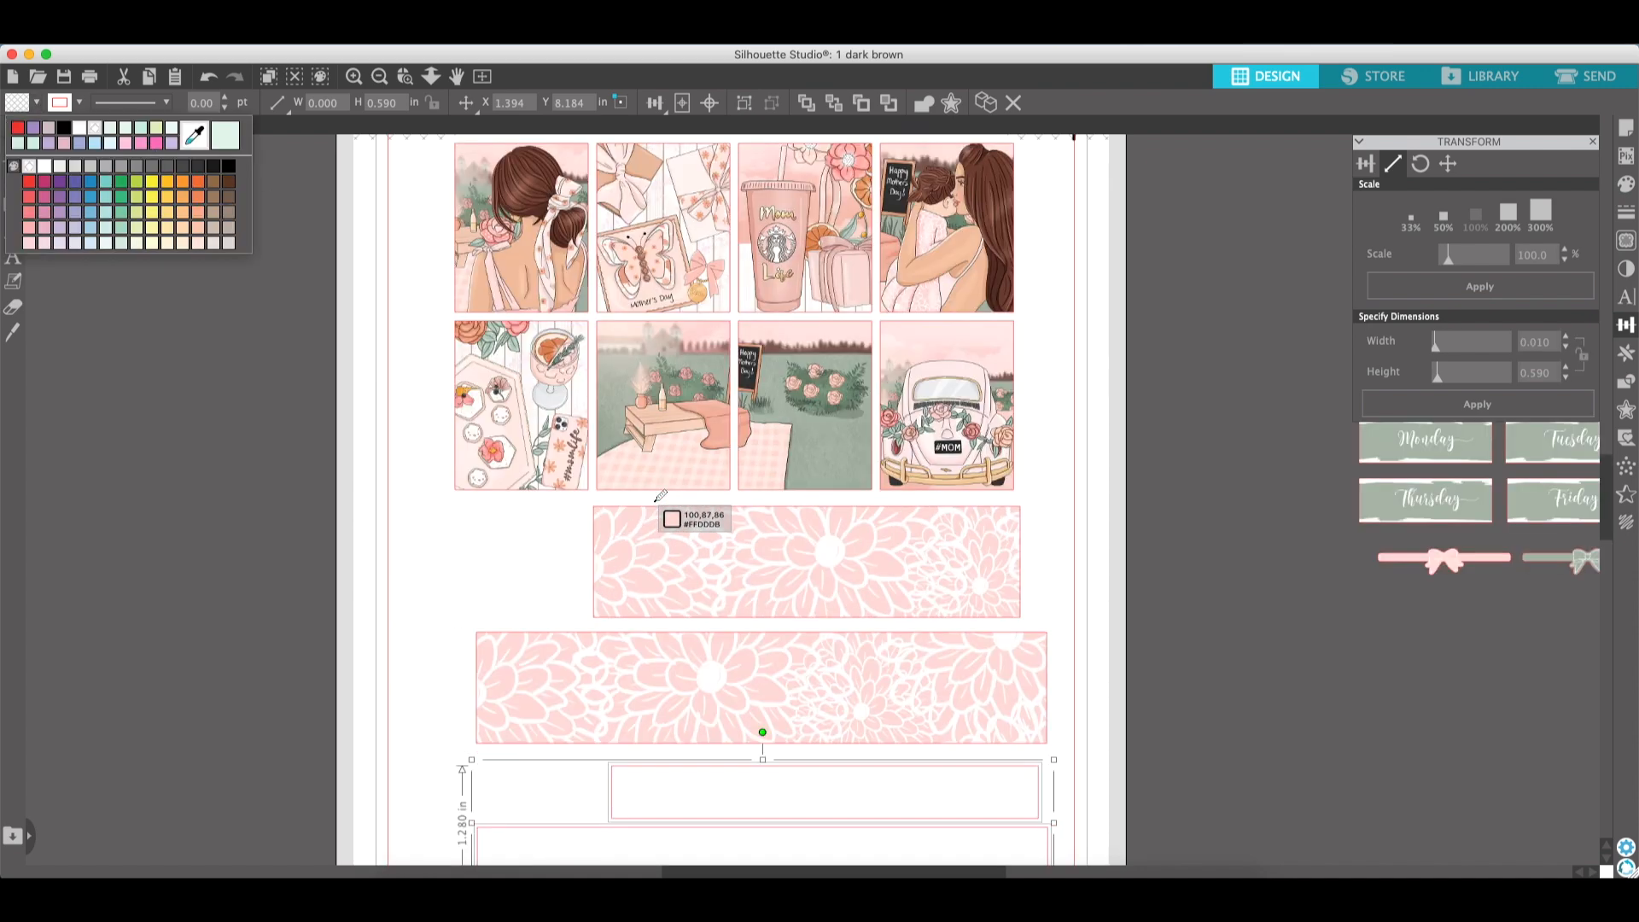
pyautogui.scroll(1, 660, 496)
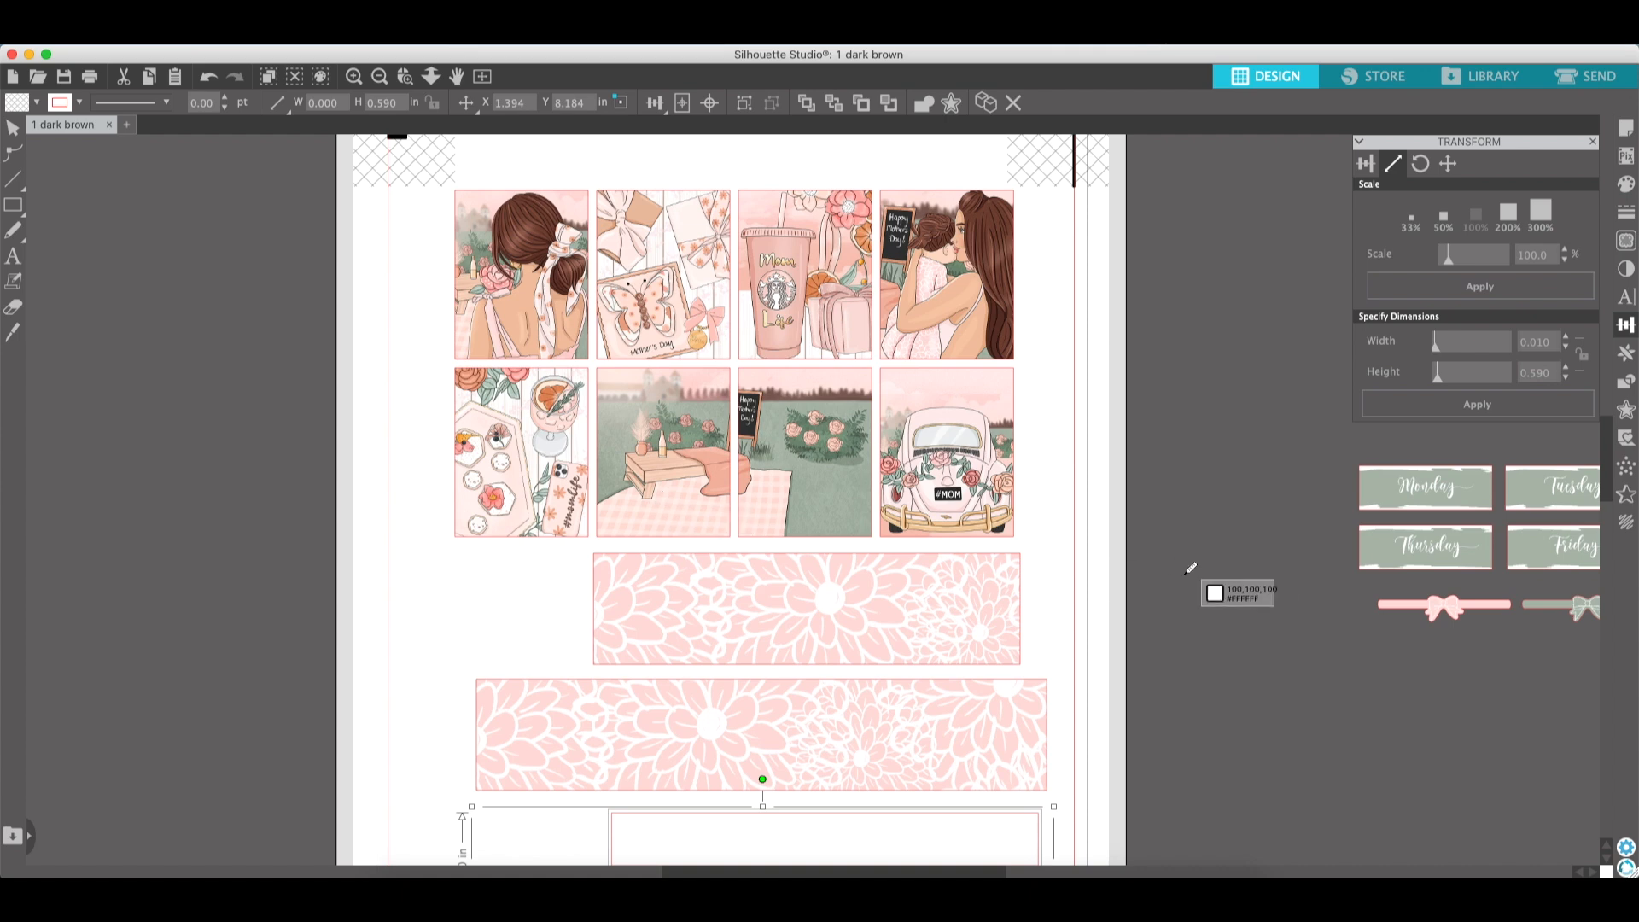
pyautogui.hscroll(3, 1353, 567)
pyautogui.hscroll(6, 1353, 570)
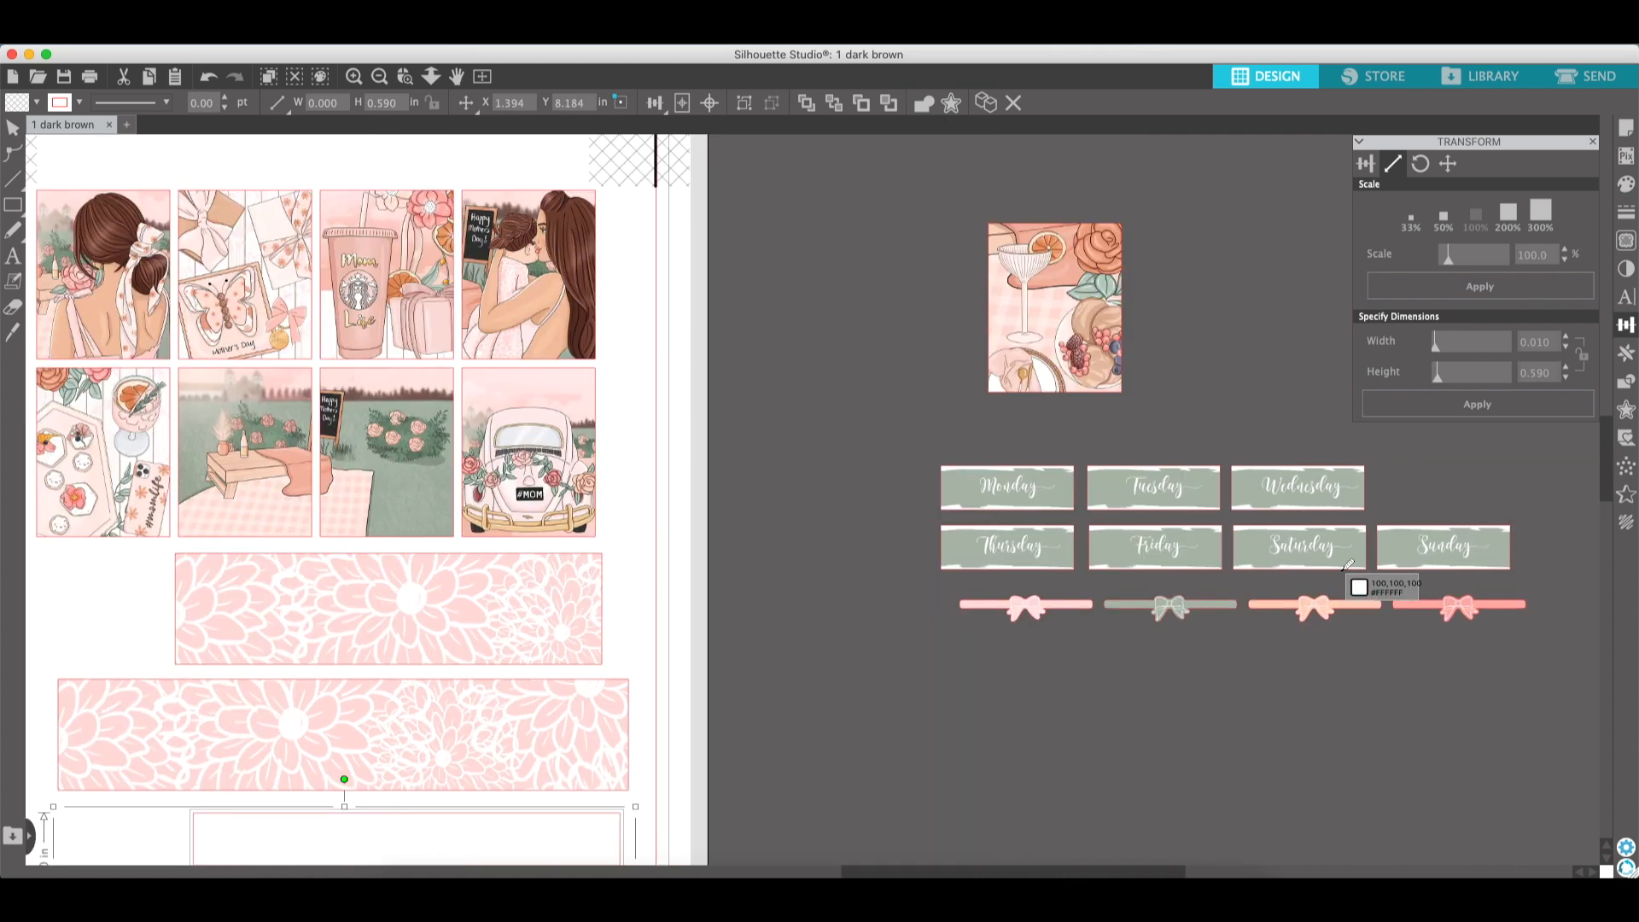
pyautogui.click(965, 542)
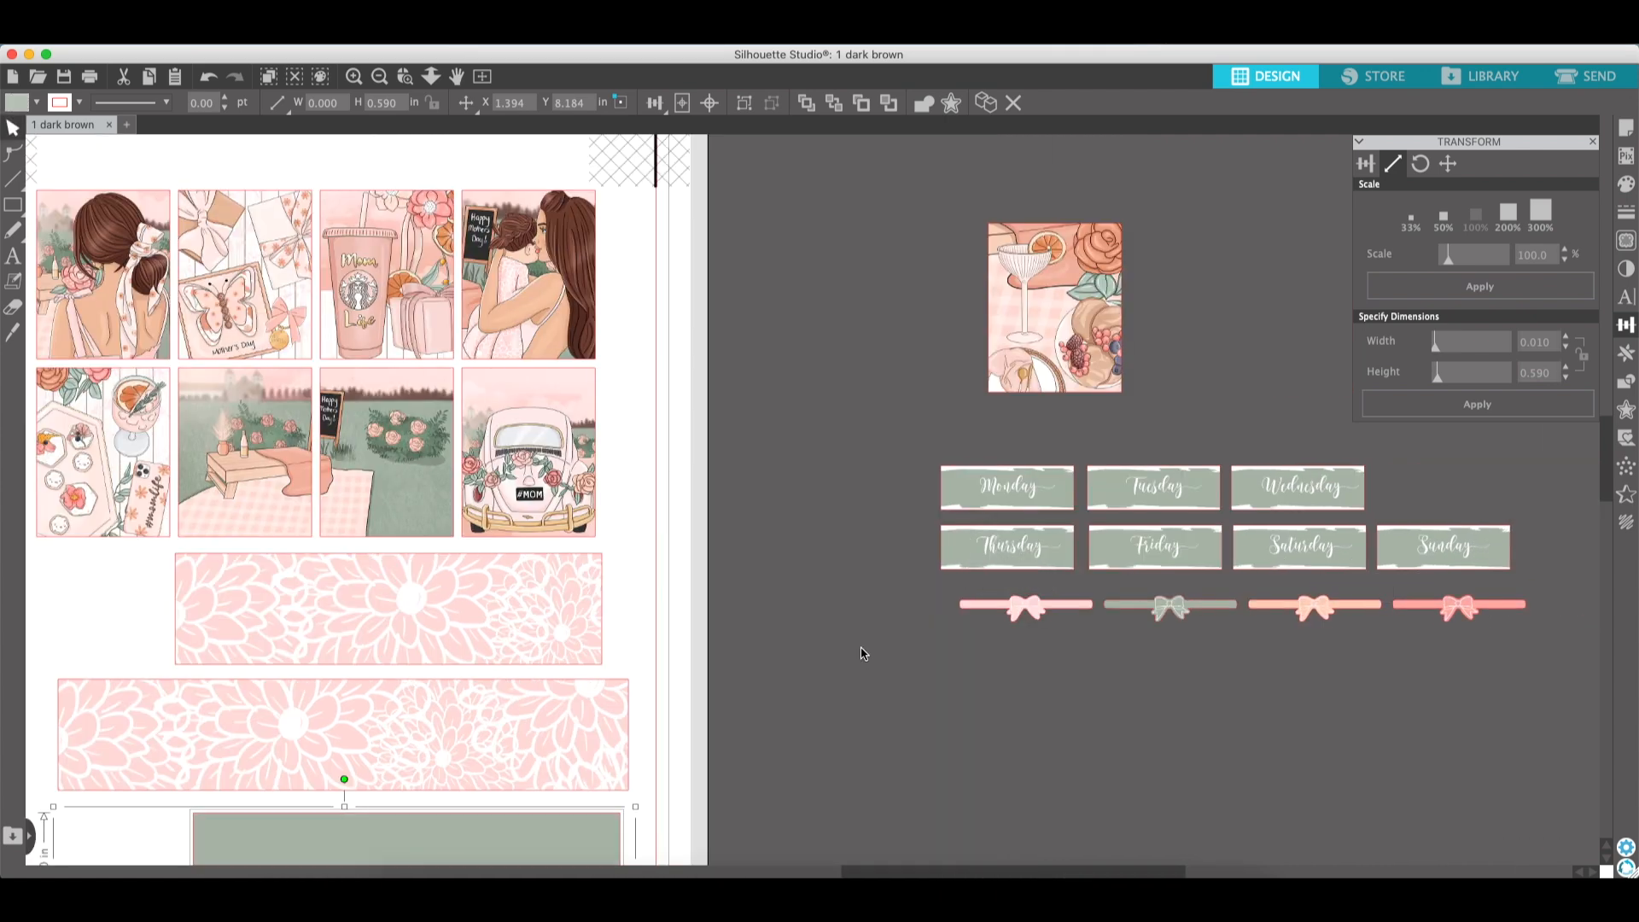
pyautogui.scroll(-5, 862, 653)
pyautogui.hscroll(-2, 862, 653)
pyautogui.hscroll(-4, 861, 653)
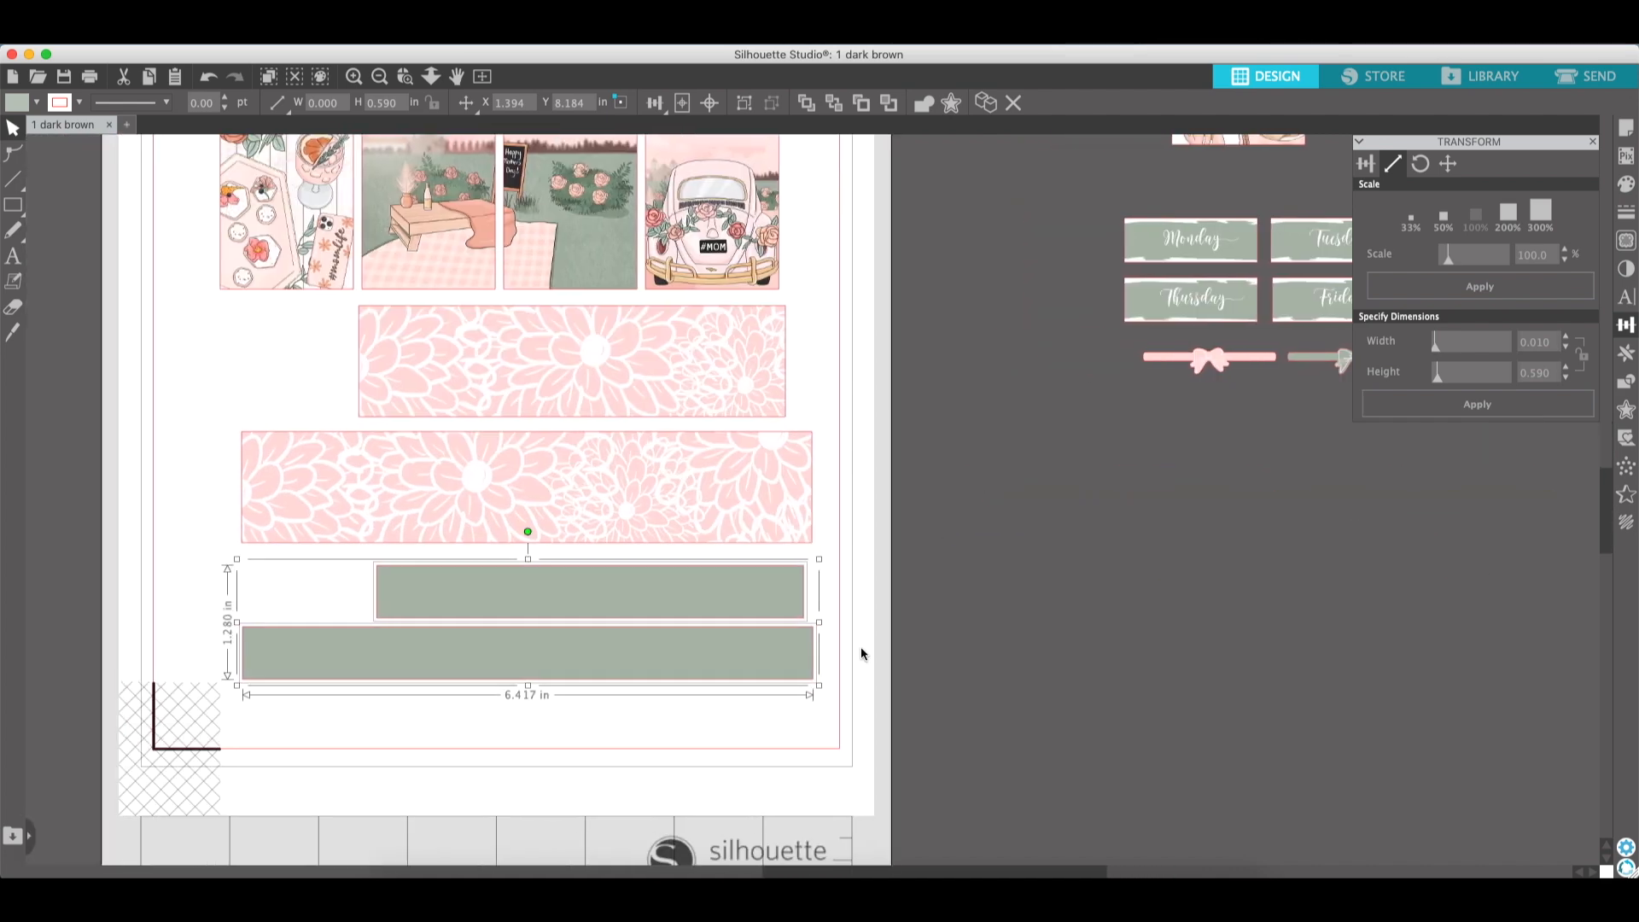
# - Move the upper green rectangle onto the upper flower strip and align their top edges
pyautogui.click(955, 631)
pyautogui.moveTo(710, 591); pyautogui.dragTo(694, 336)
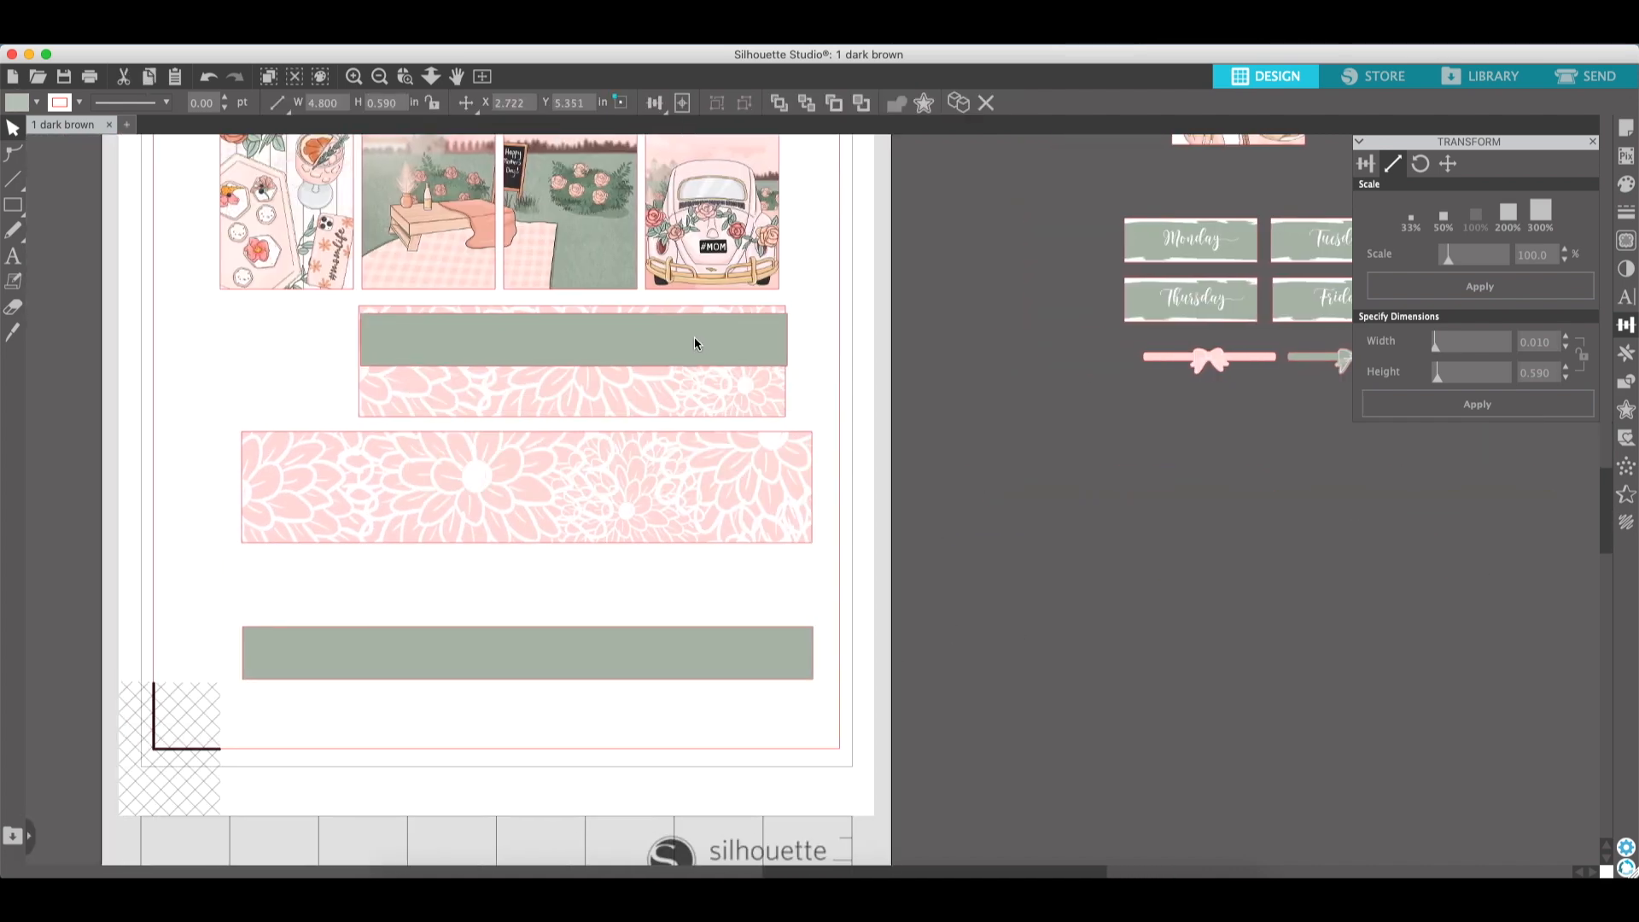
pyautogui.moveTo(827, 336); pyautogui.dragTo(755, 389)
pyautogui.click(1366, 165)
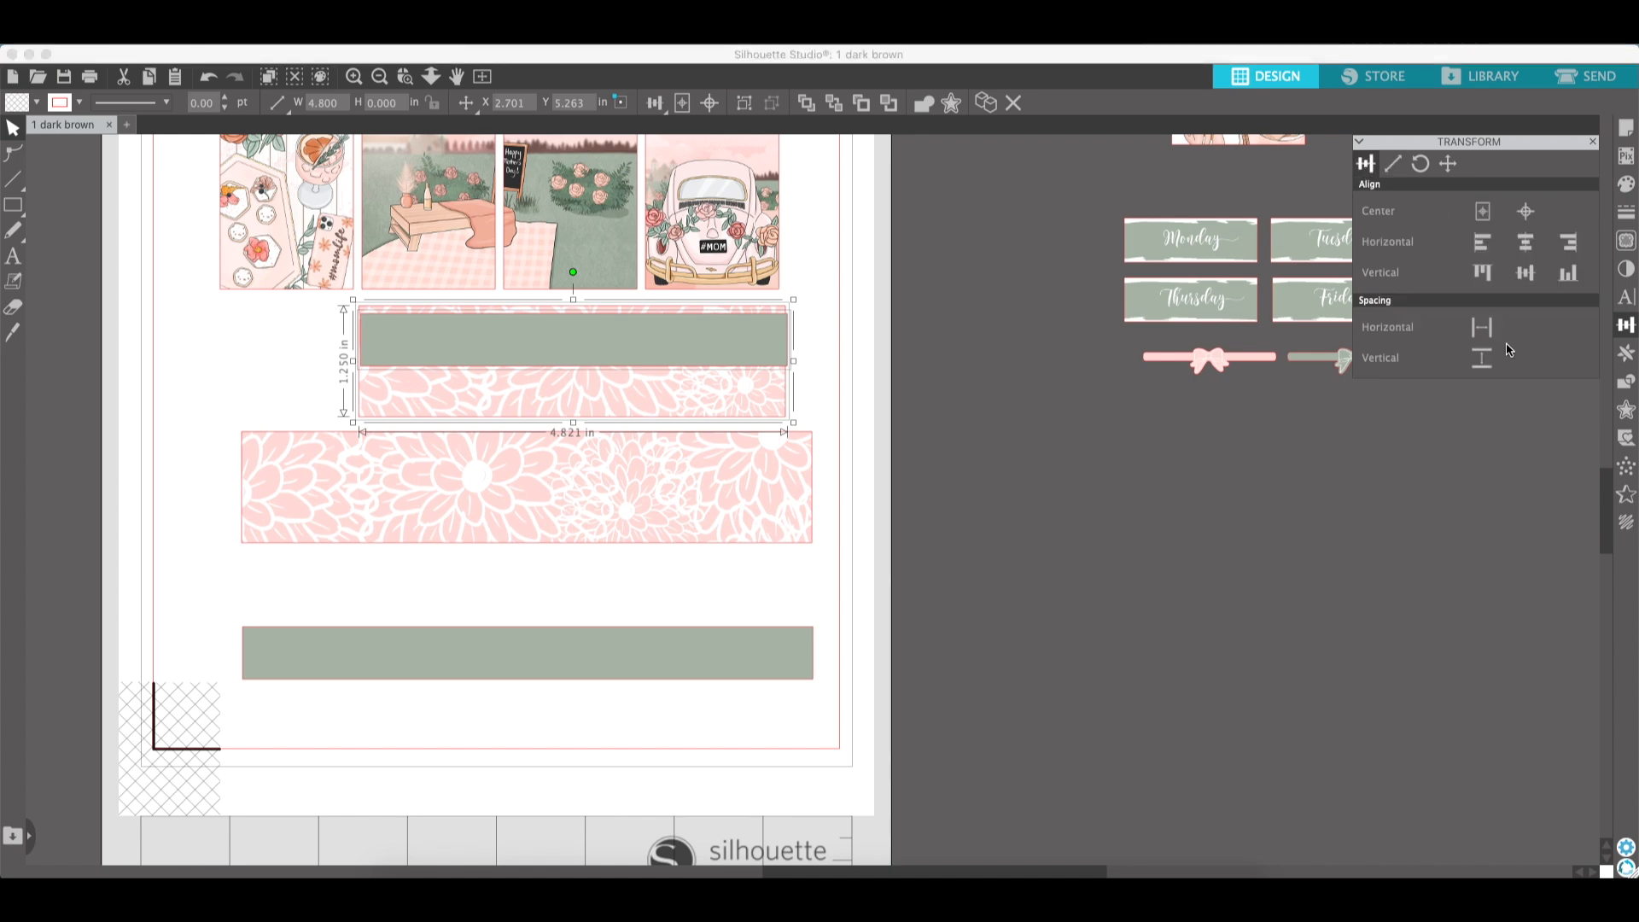
pyautogui.click(1483, 272)
pyautogui.click(1038, 581)
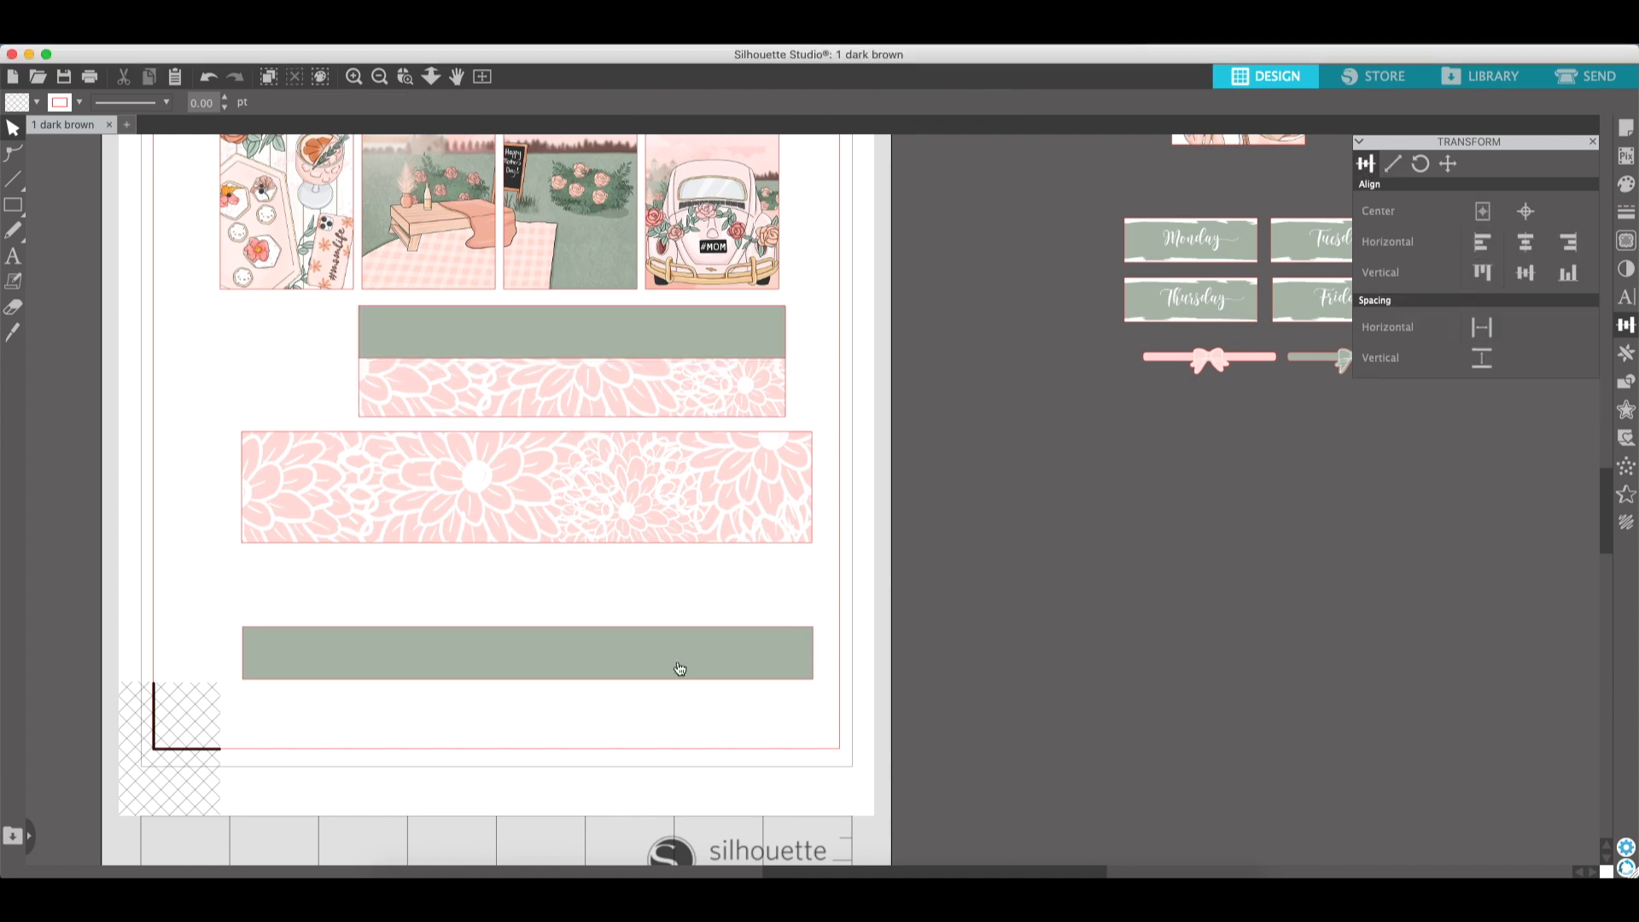
# - Move the lower green rectangle onto the lower flower strip and align their left and top edges
pyautogui.moveTo(678, 661); pyautogui.dragTo(673, 473)
pyautogui.moveTo(857, 475); pyautogui.dragTo(754, 513)
pyautogui.click(1483, 242)
pyautogui.click(1482, 272)
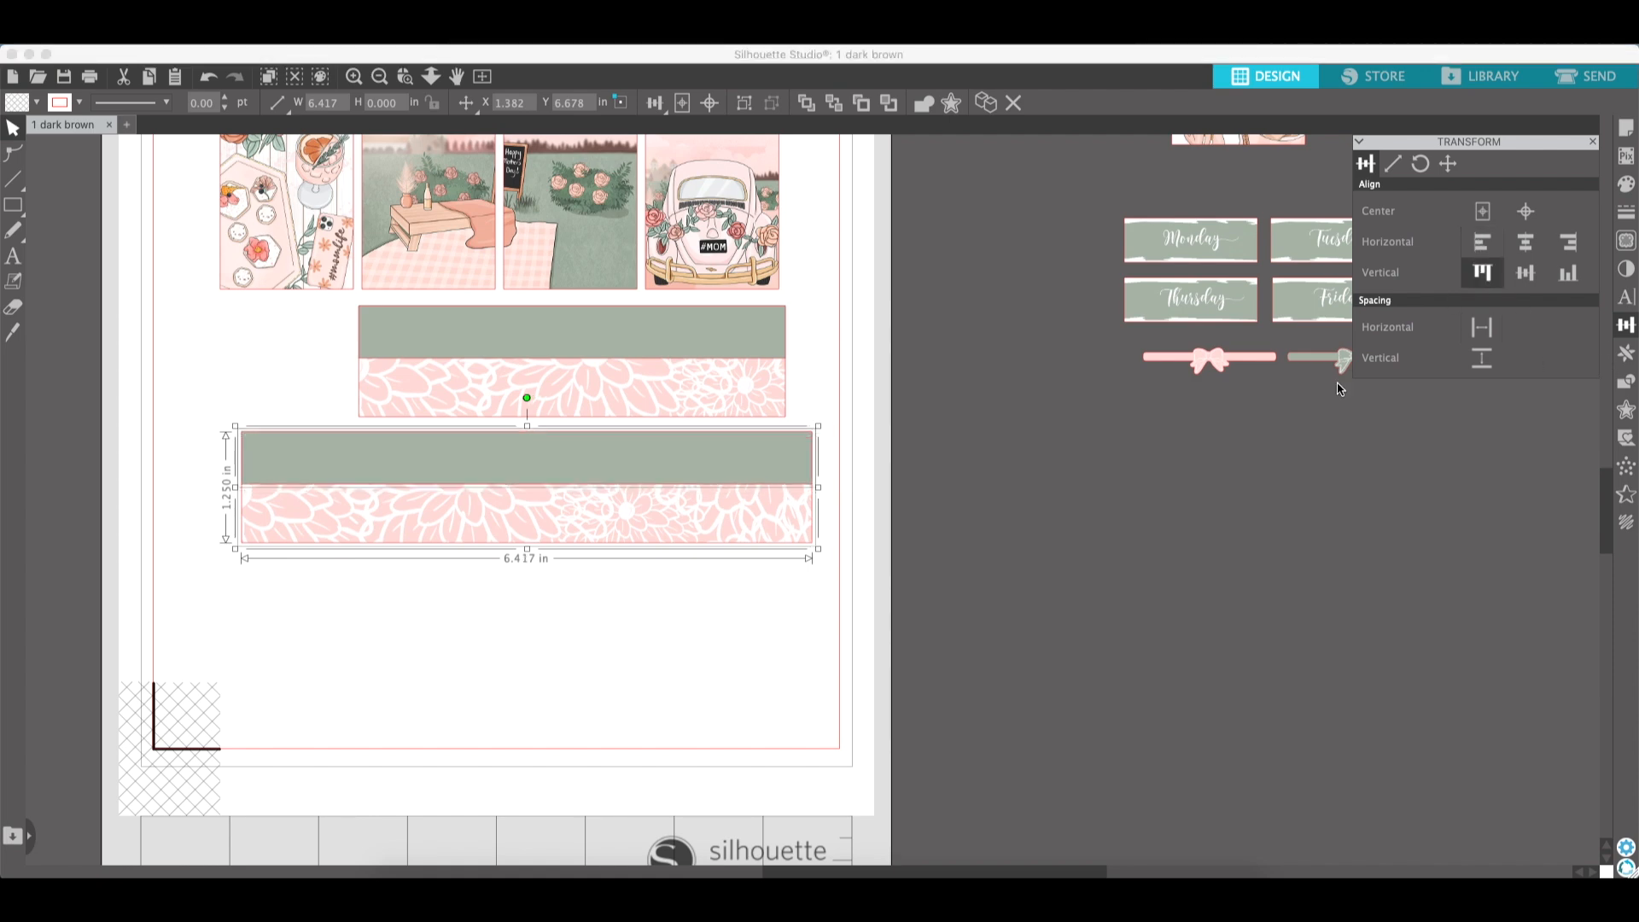
pyautogui.click(1001, 538)
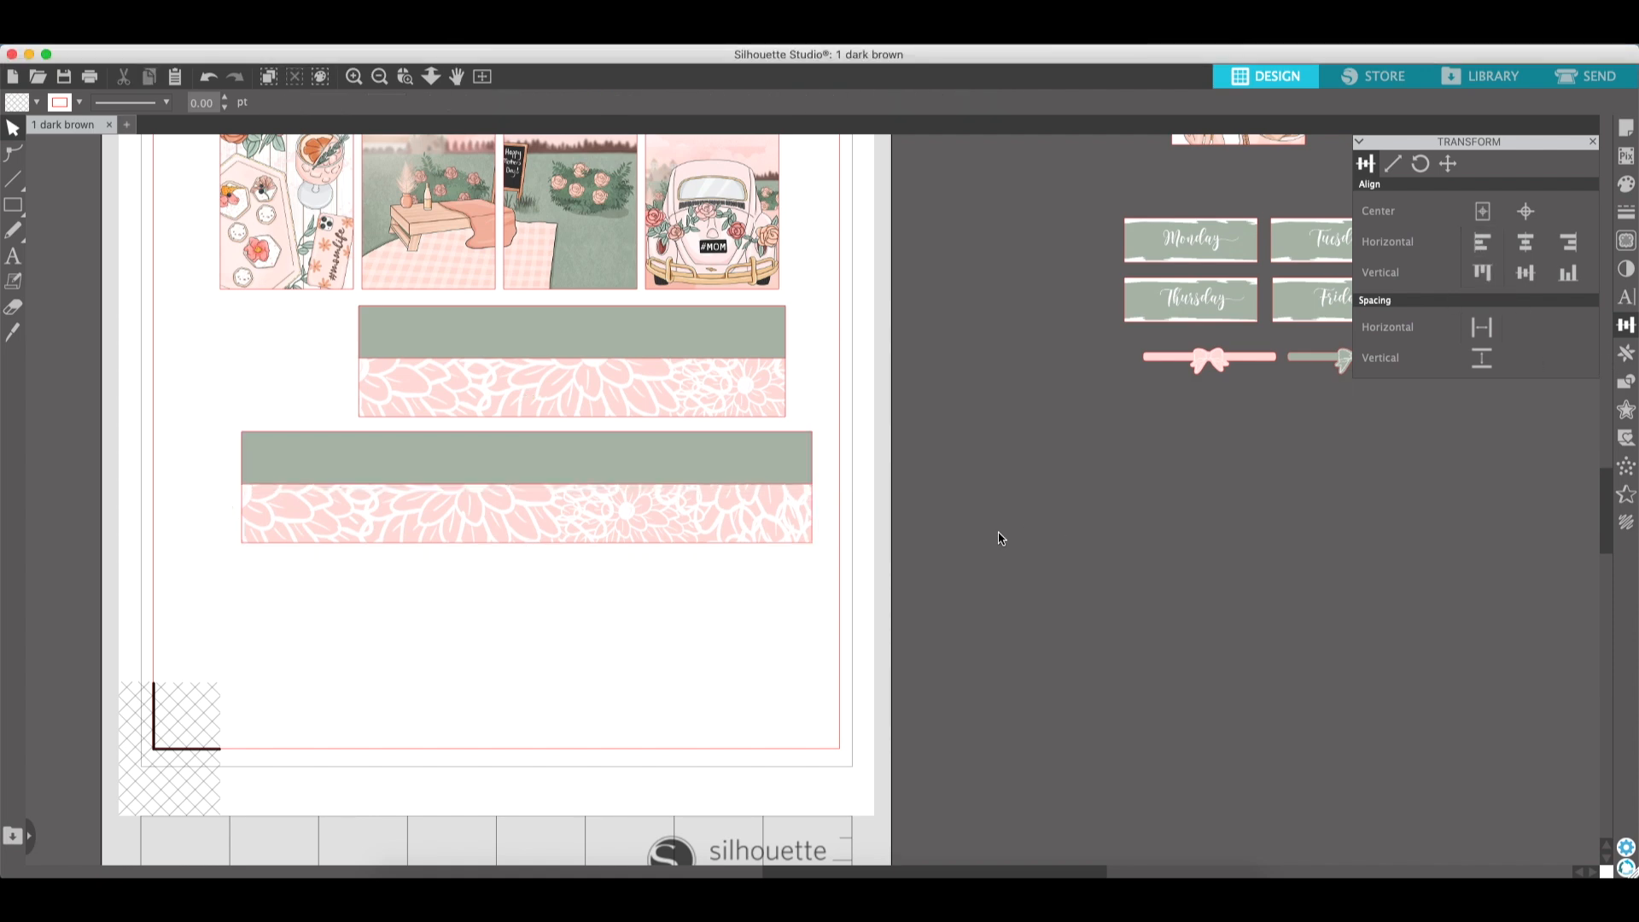
# - Move both banded flower strips slightly down on the page
pyautogui.hscroll(-5, 1001, 538)
pyautogui.scroll(3, 1001, 538)
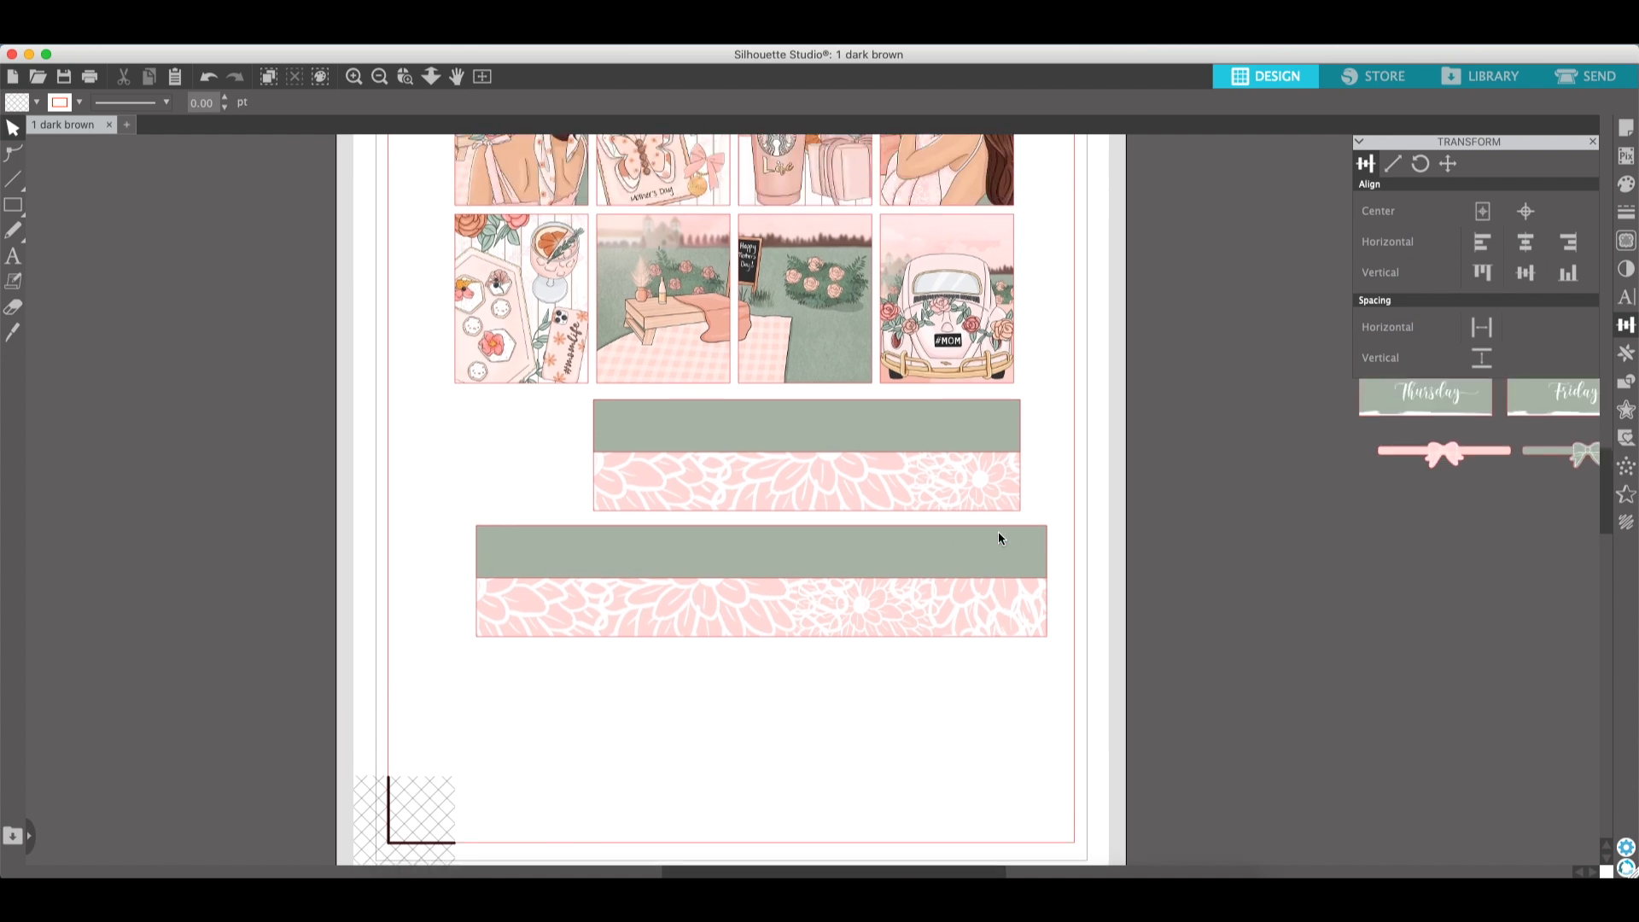
pyautogui.moveTo(964, 689); pyautogui.dragTo(950, 426)
pyautogui.moveTo(945, 510); pyautogui.dragTo(936, 595)
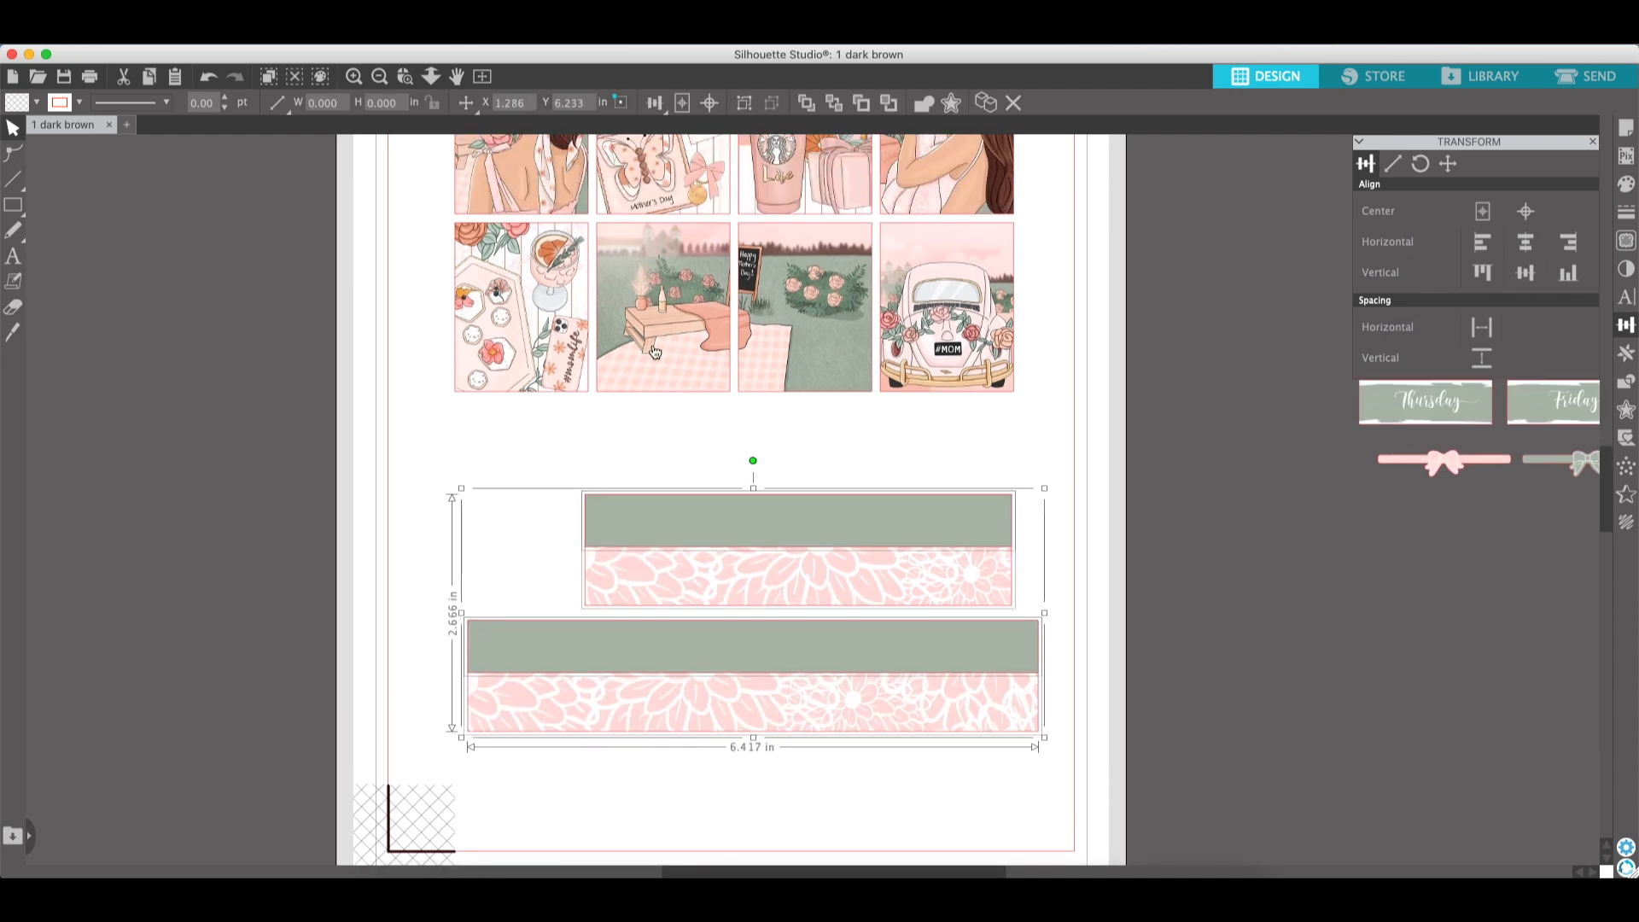
pyautogui.click(1193, 710)
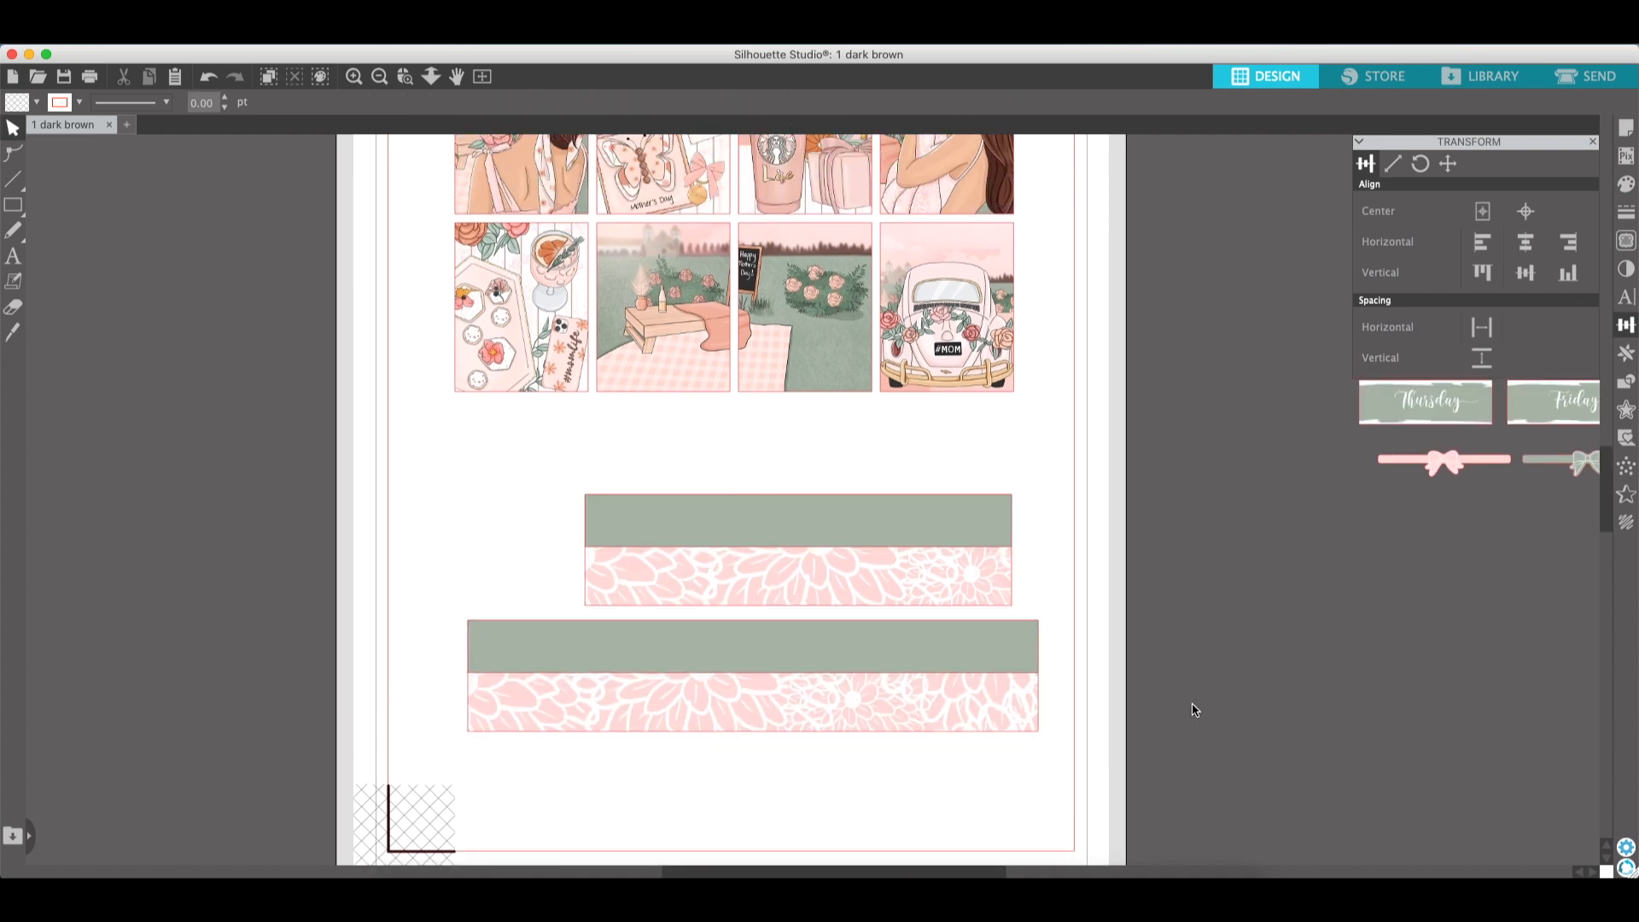
# - Pick the rectangle drawing tool
pyautogui.hscroll(5, 1193, 710)
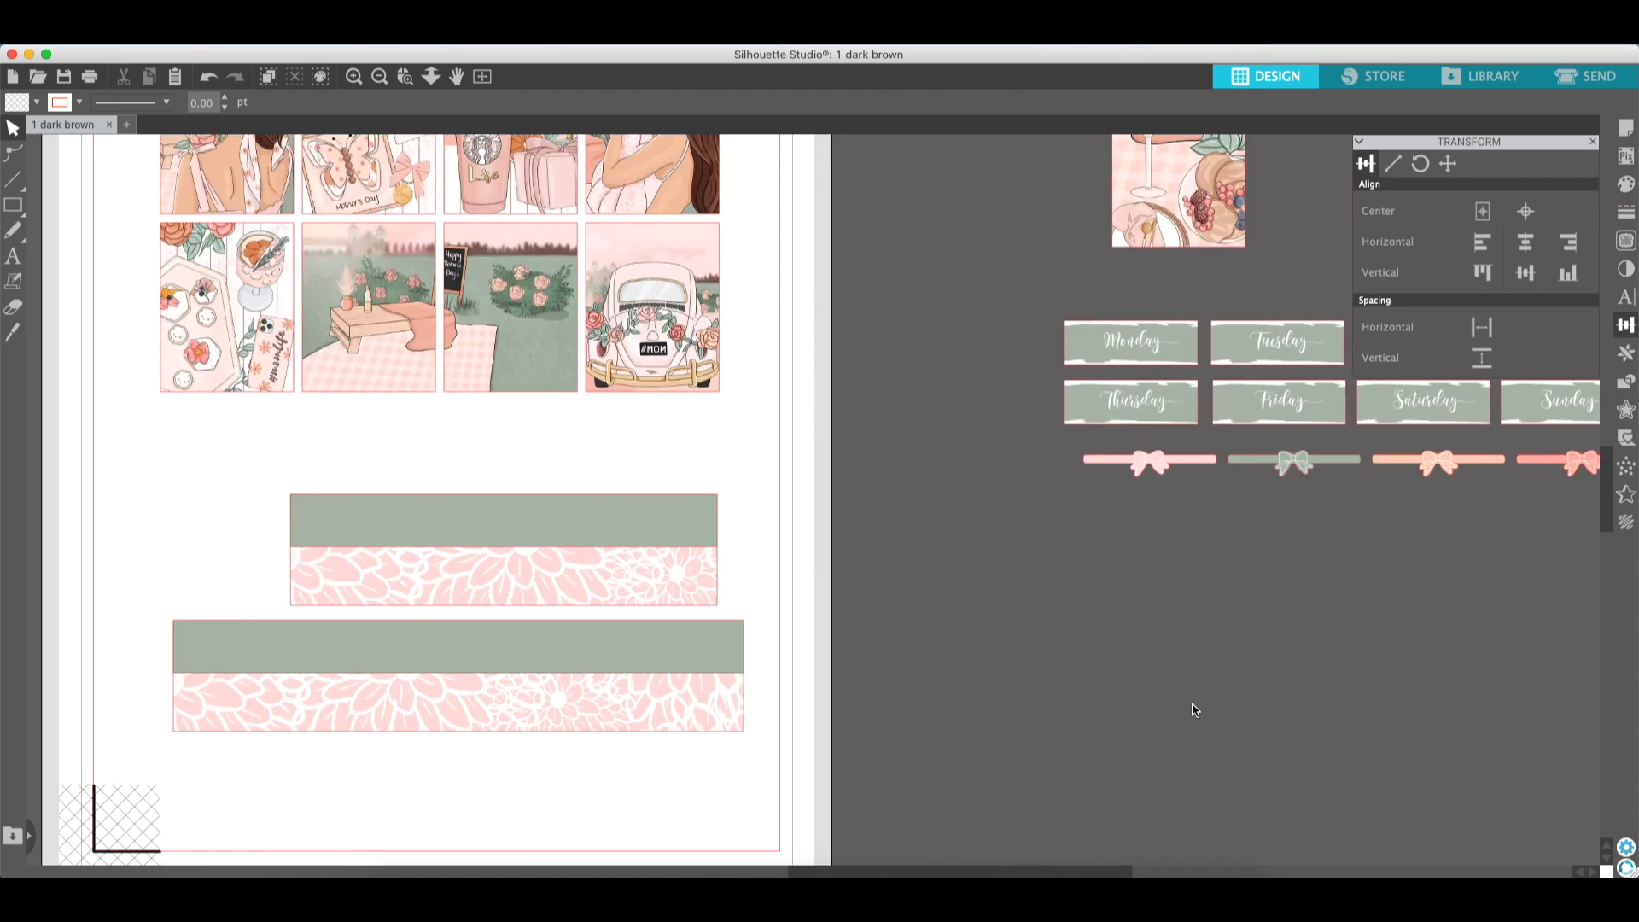
pyautogui.hscroll(-3, 1193, 711)
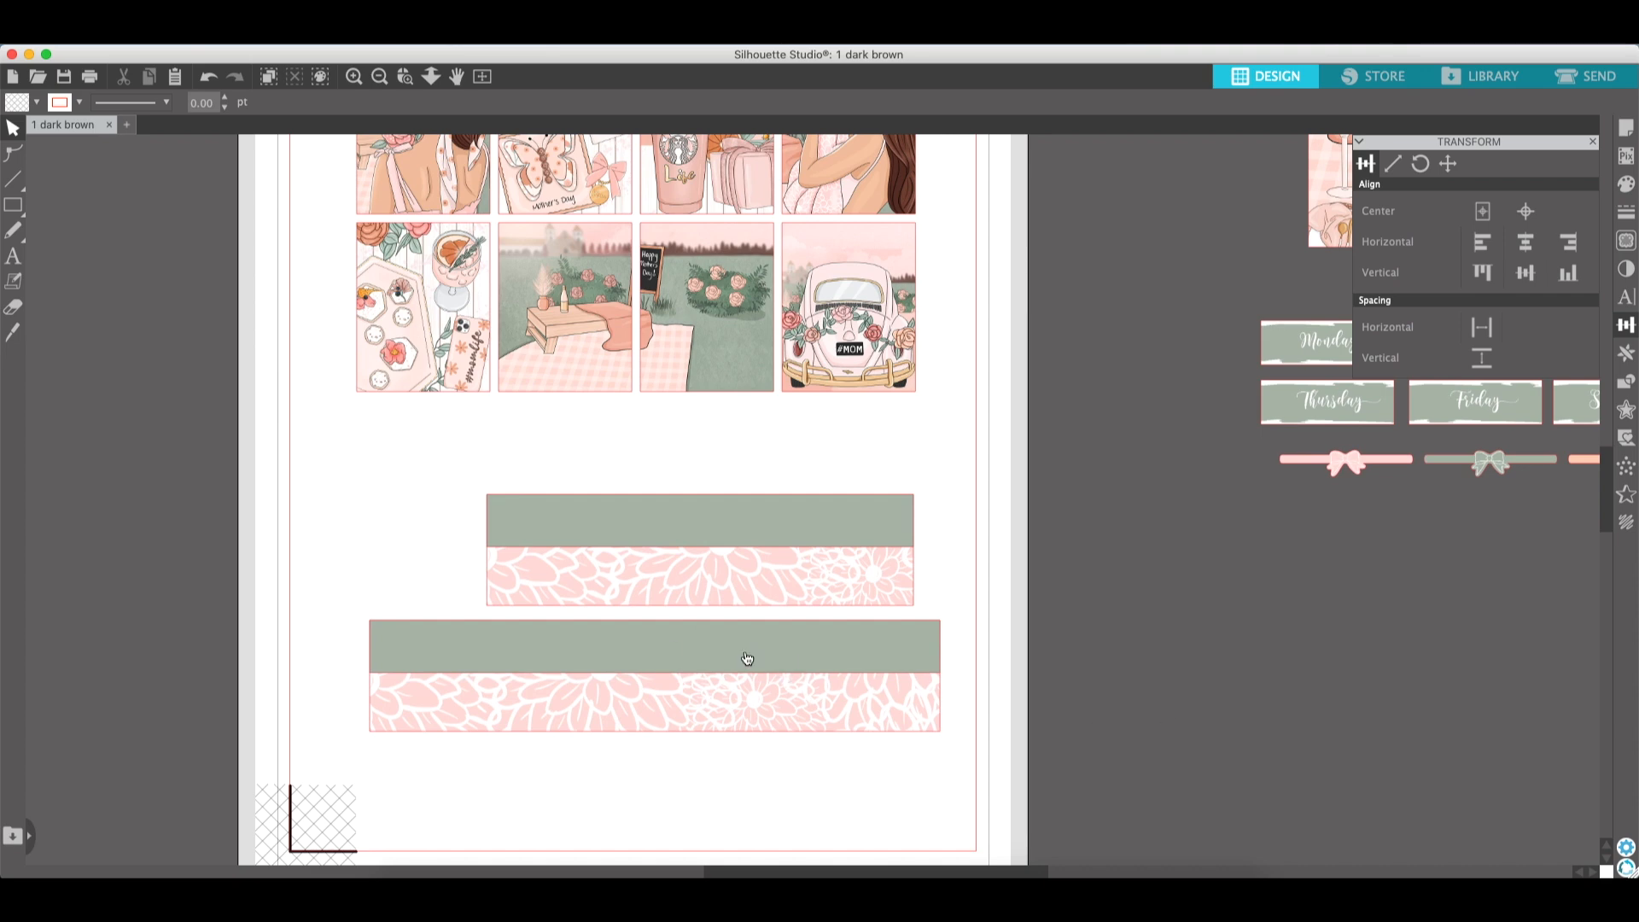
pyautogui.hscroll(-1, 749, 671)
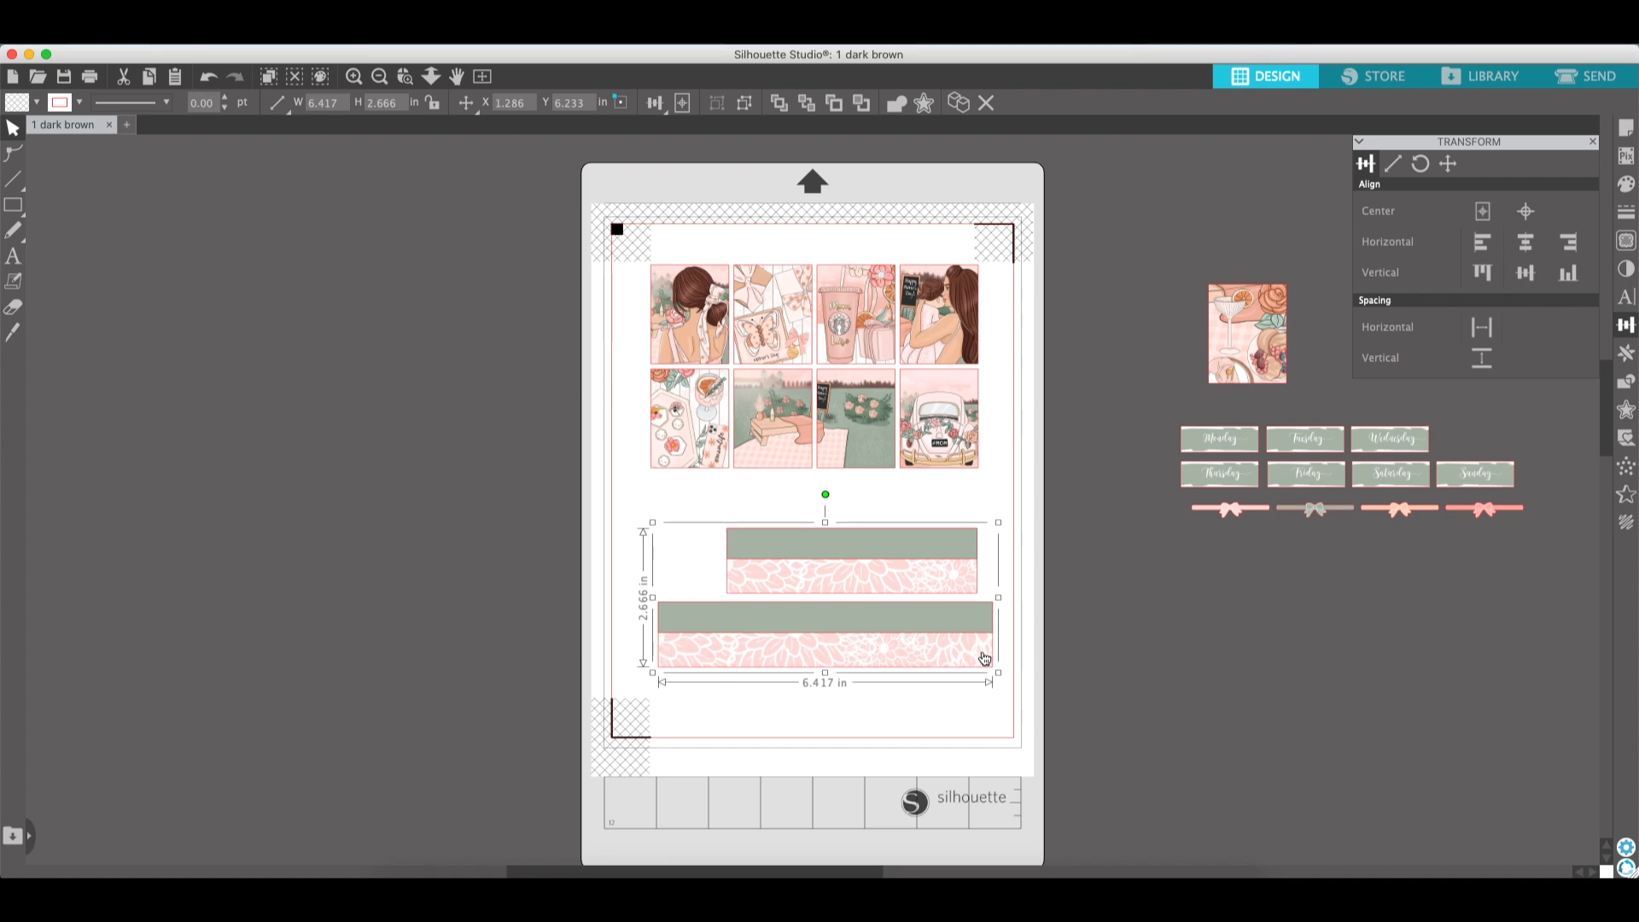
pyautogui.click(1067, 653)
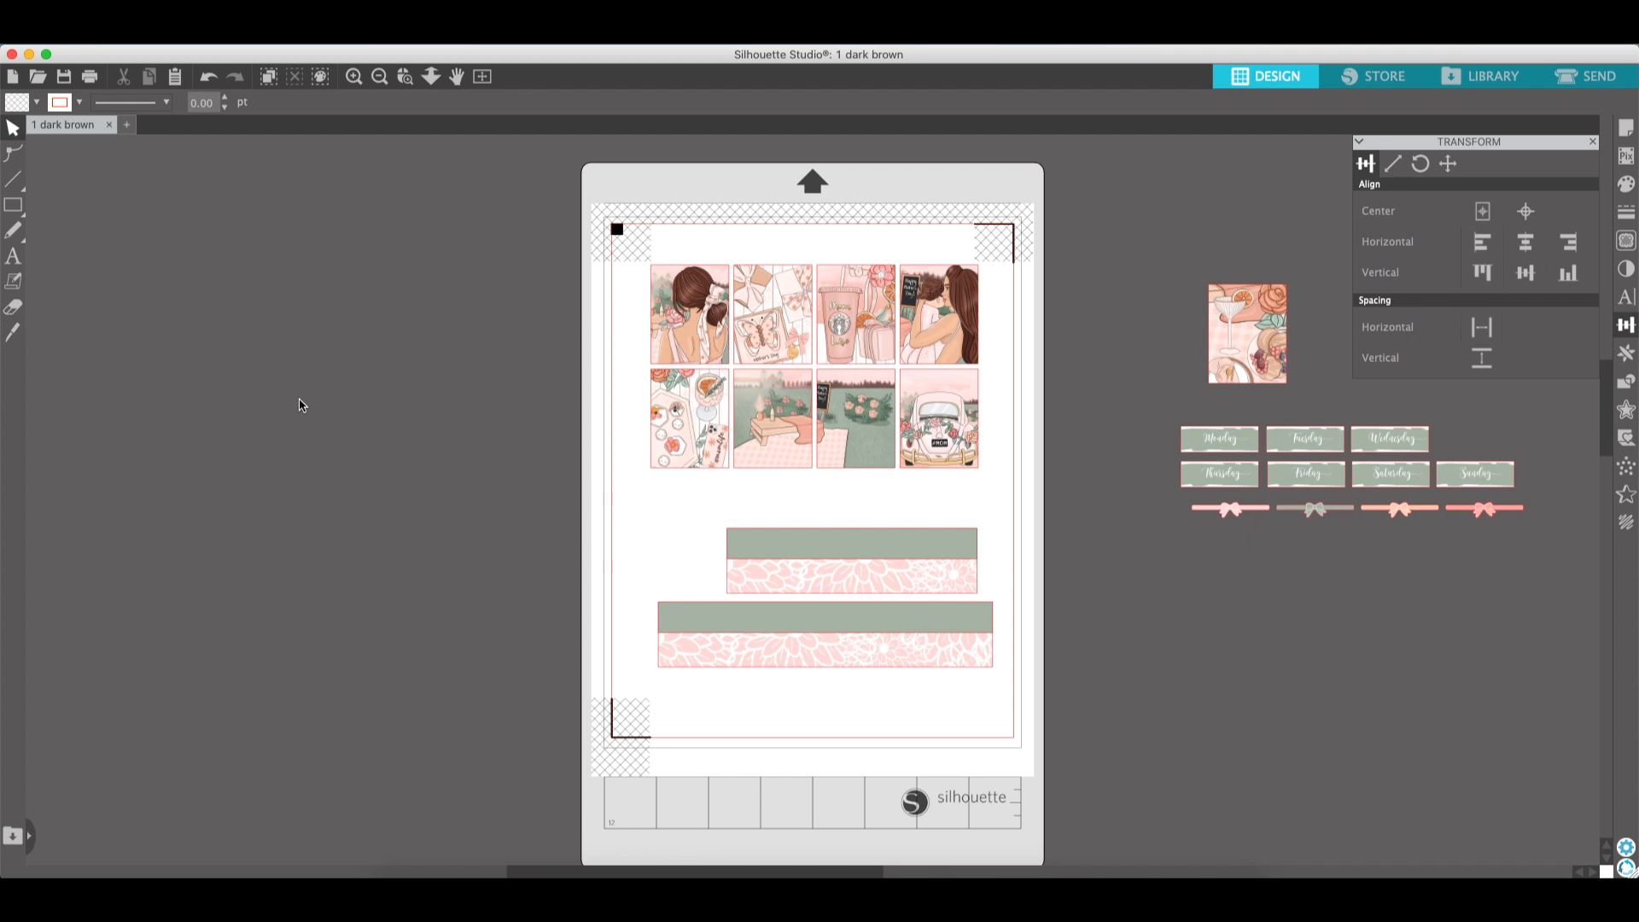
pyautogui.click(12, 205)
pyautogui.click(39, 205)
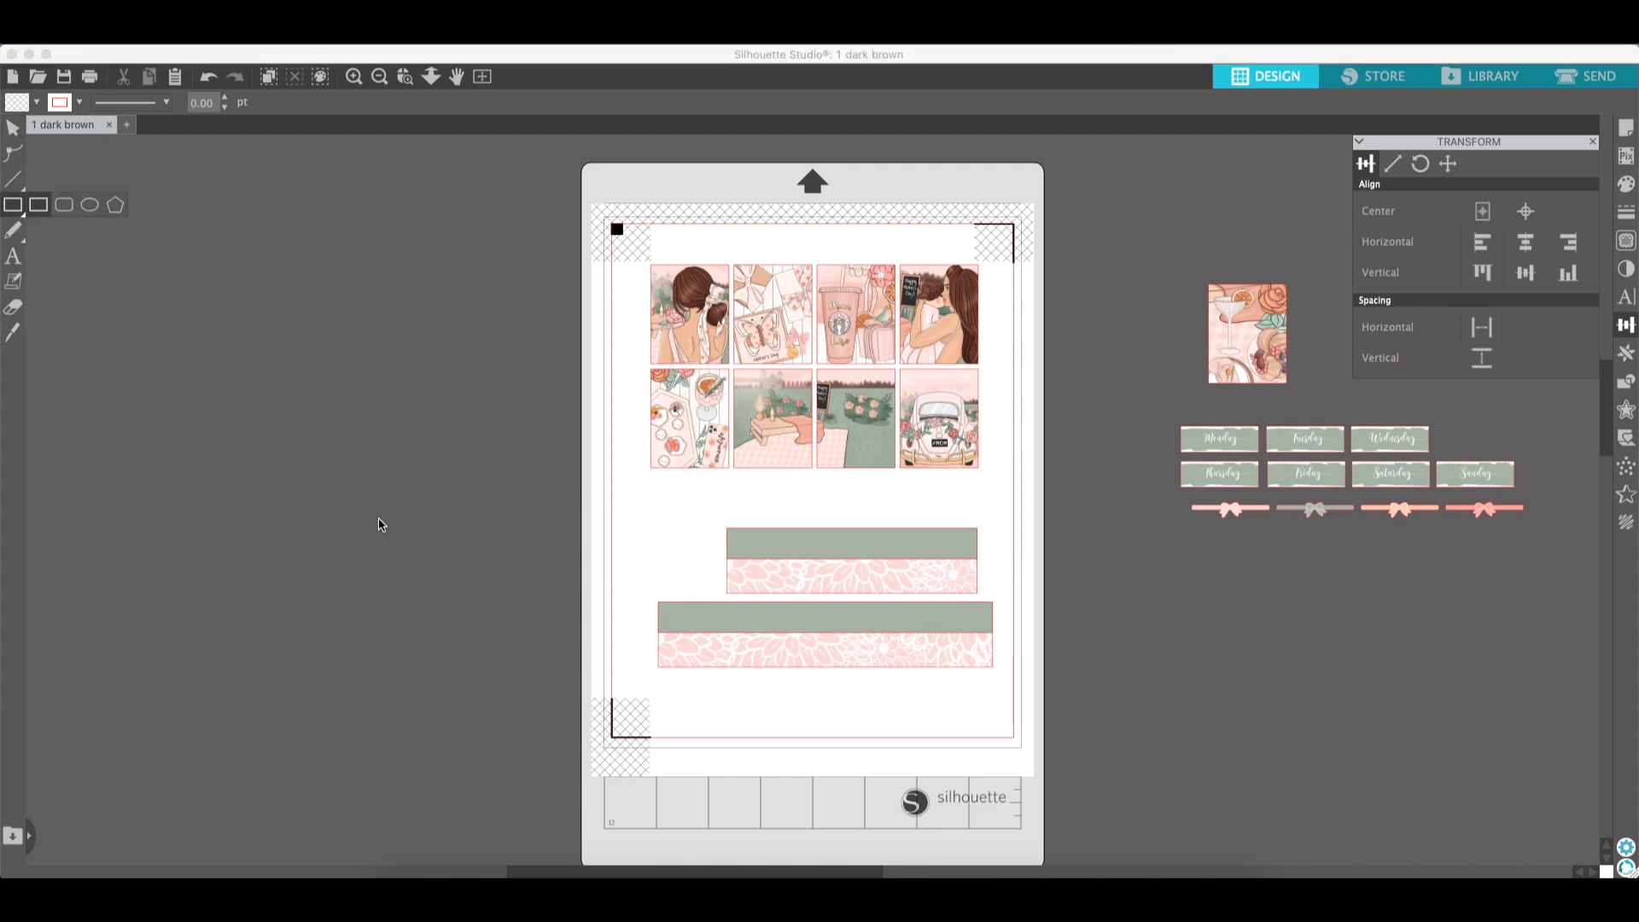
# - Draw a rectangle about 3.97 by 1.36 in on the pasteboard beside the page and reposition it
pyautogui.click(12, 205)
pyautogui.click(37, 209)
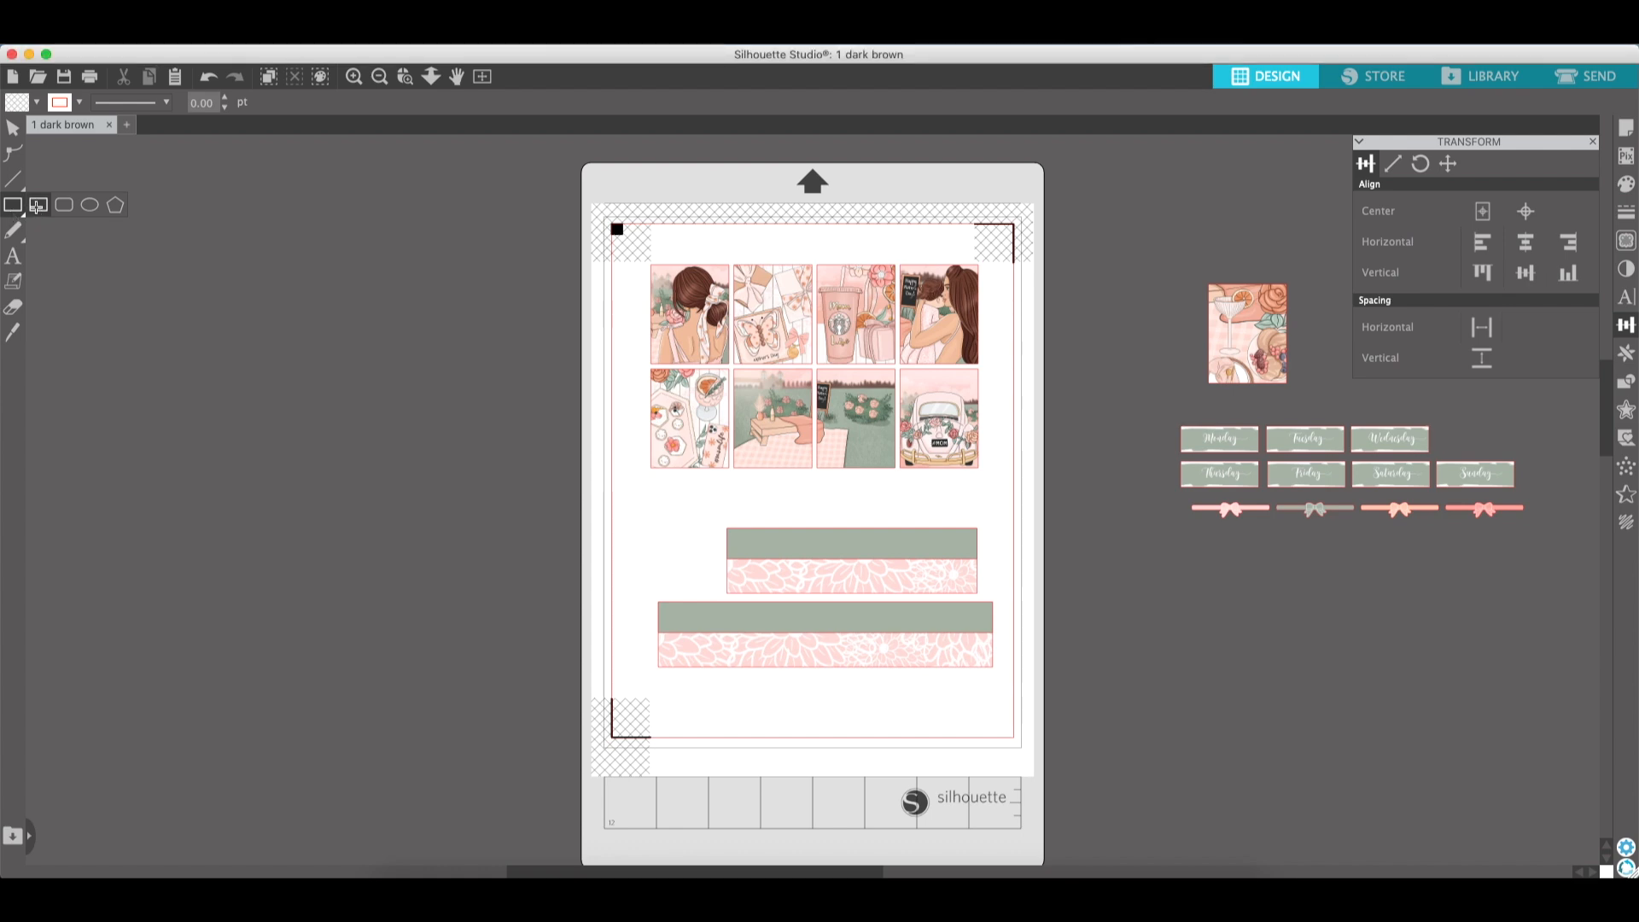
pyautogui.moveTo(190, 330); pyautogui.dragTo(406, 409)
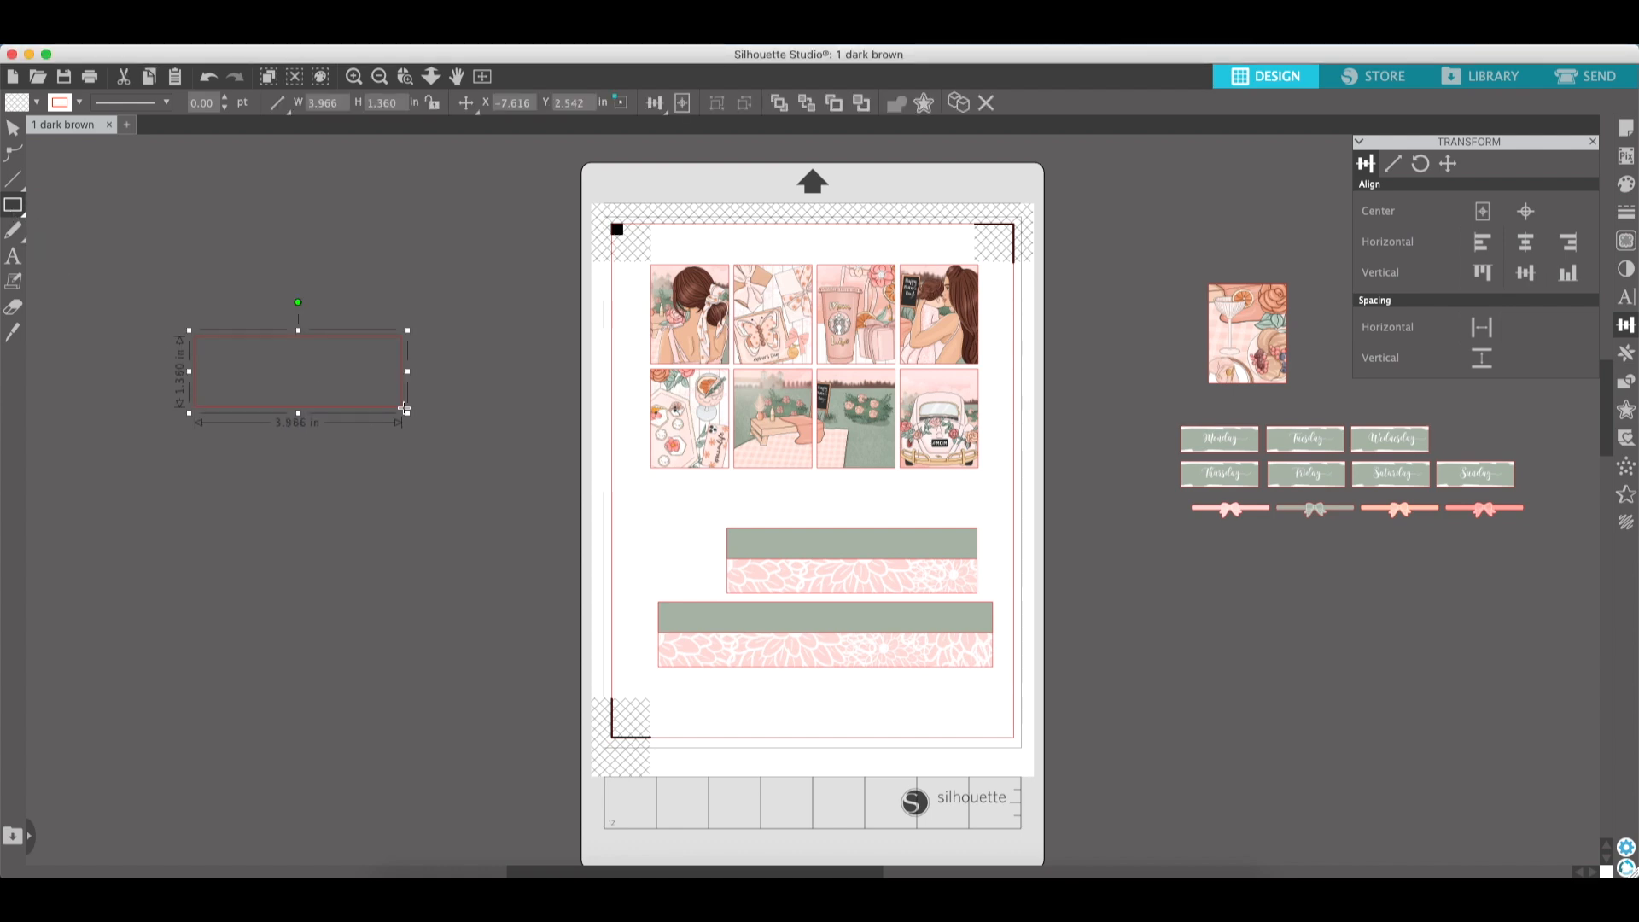
pyautogui.click(11, 129)
pyautogui.moveTo(336, 345); pyautogui.dragTo(425, 384)
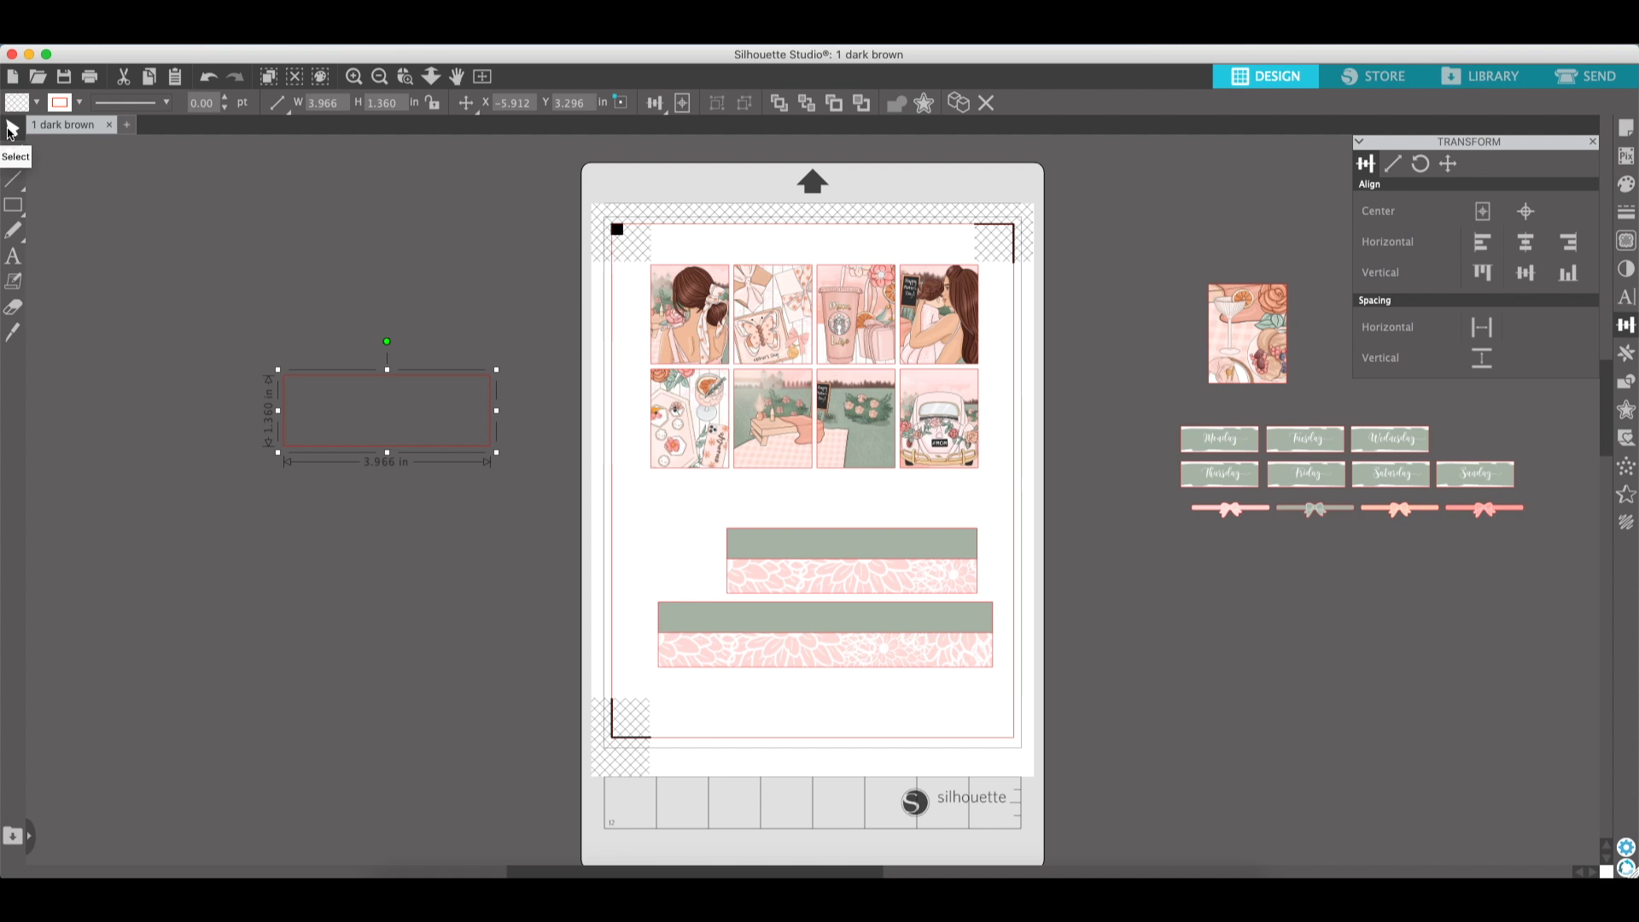
# - Draw a second rectangle on the pasteboard and set its size to 4.800 by 0.590 in
pyautogui.click(13, 205)
pyautogui.moveTo(235, 234); pyautogui.dragTo(491, 344)
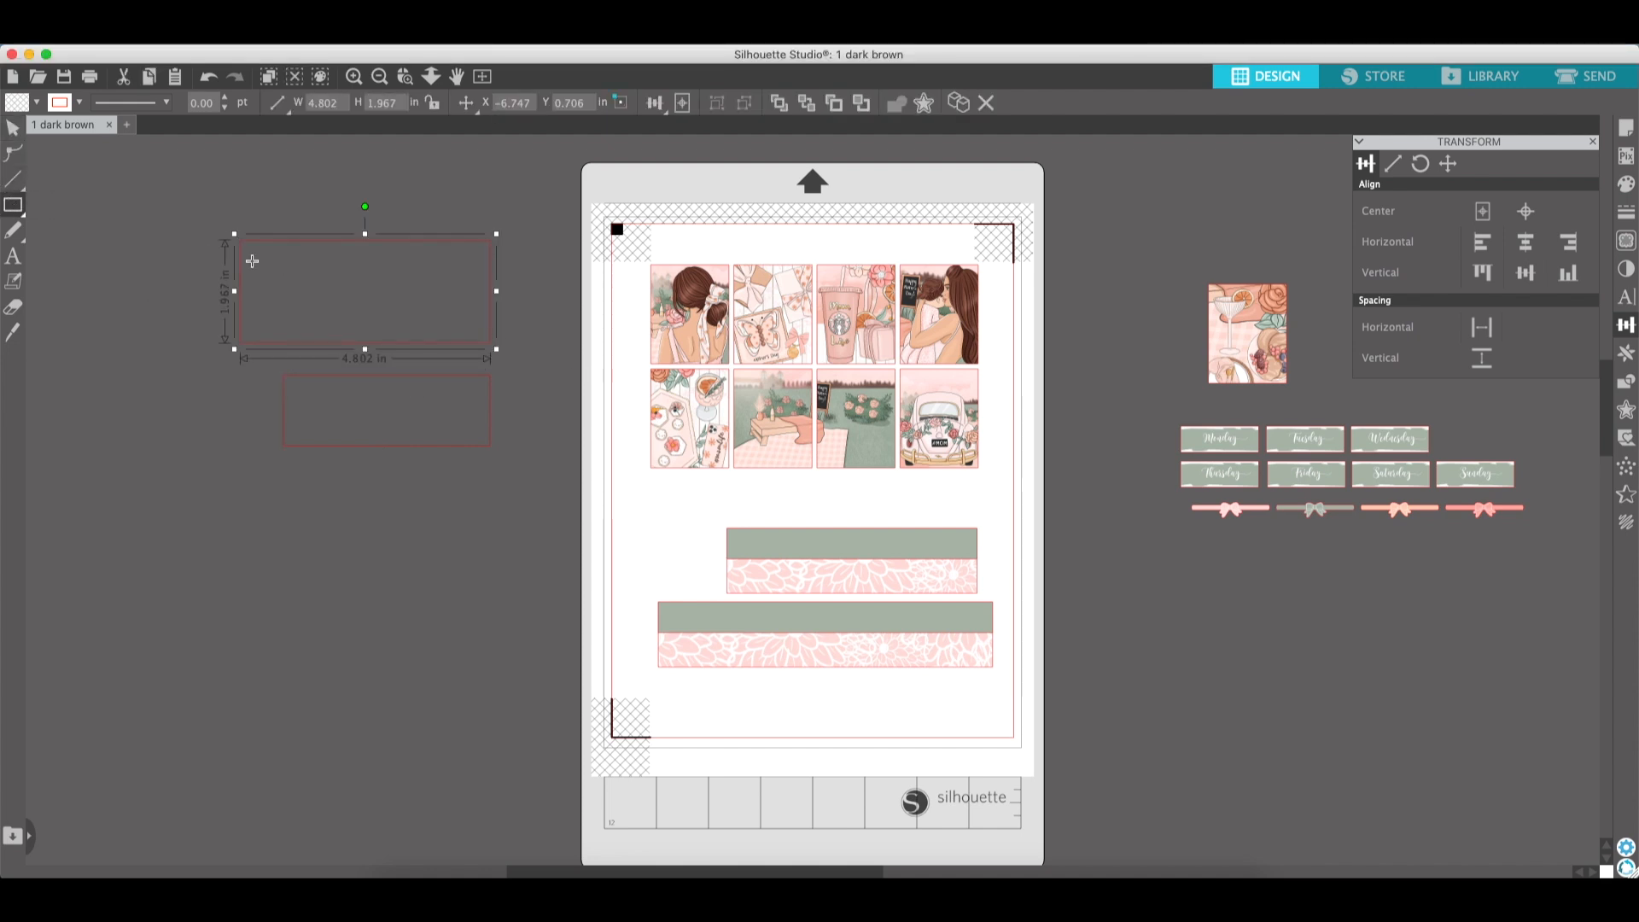
pyautogui.click(12, 130)
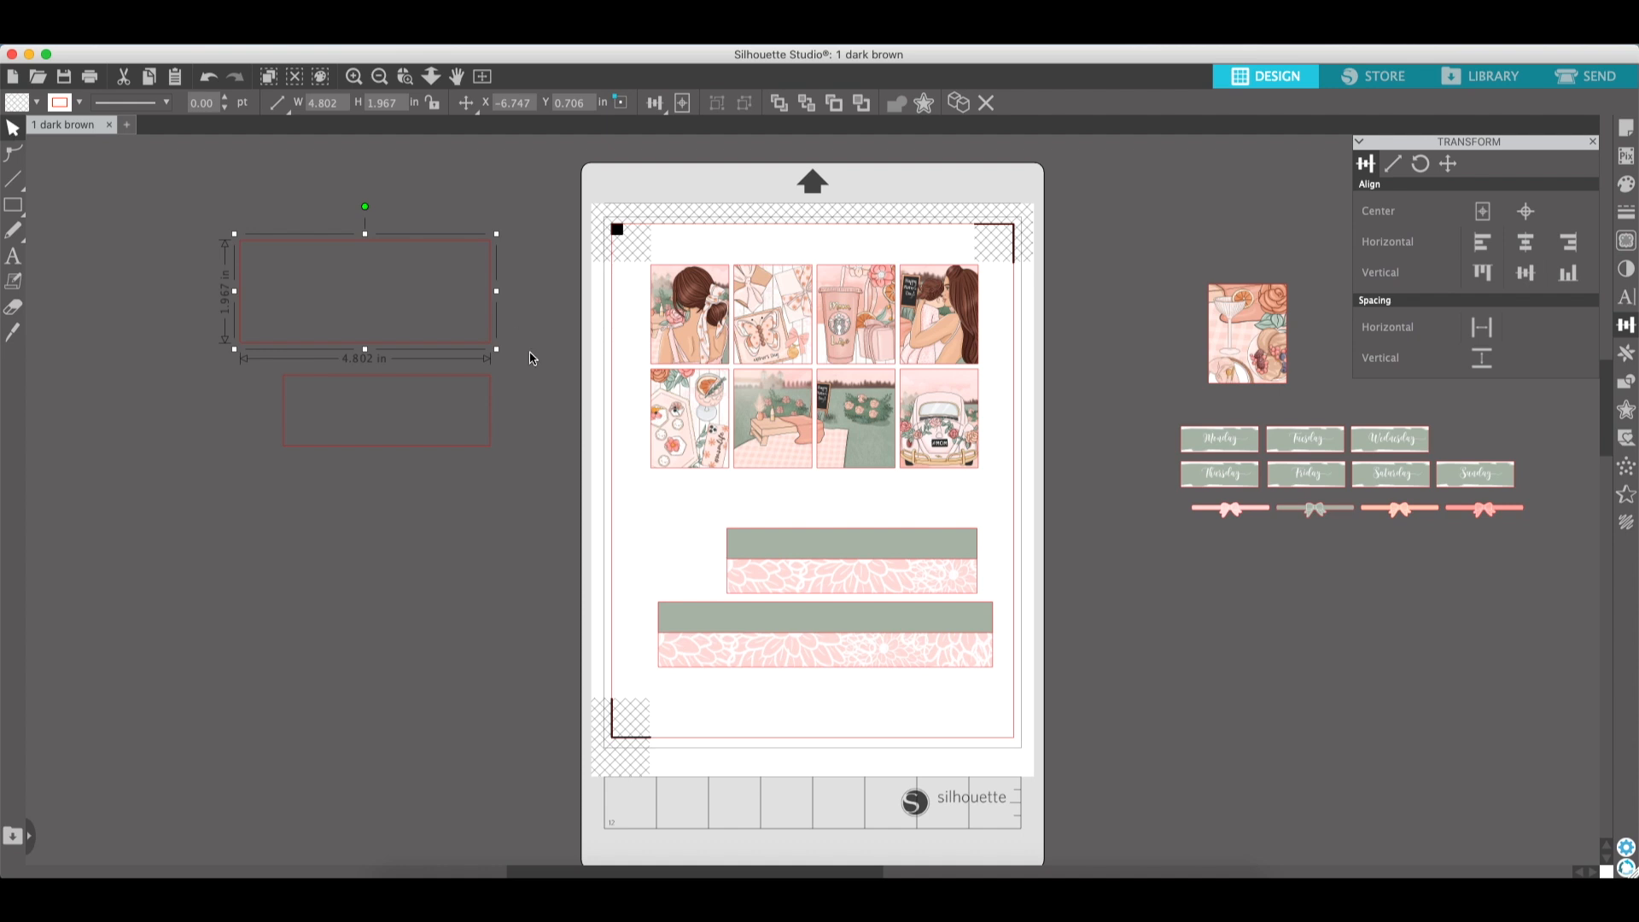
pyautogui.click(1392, 165)
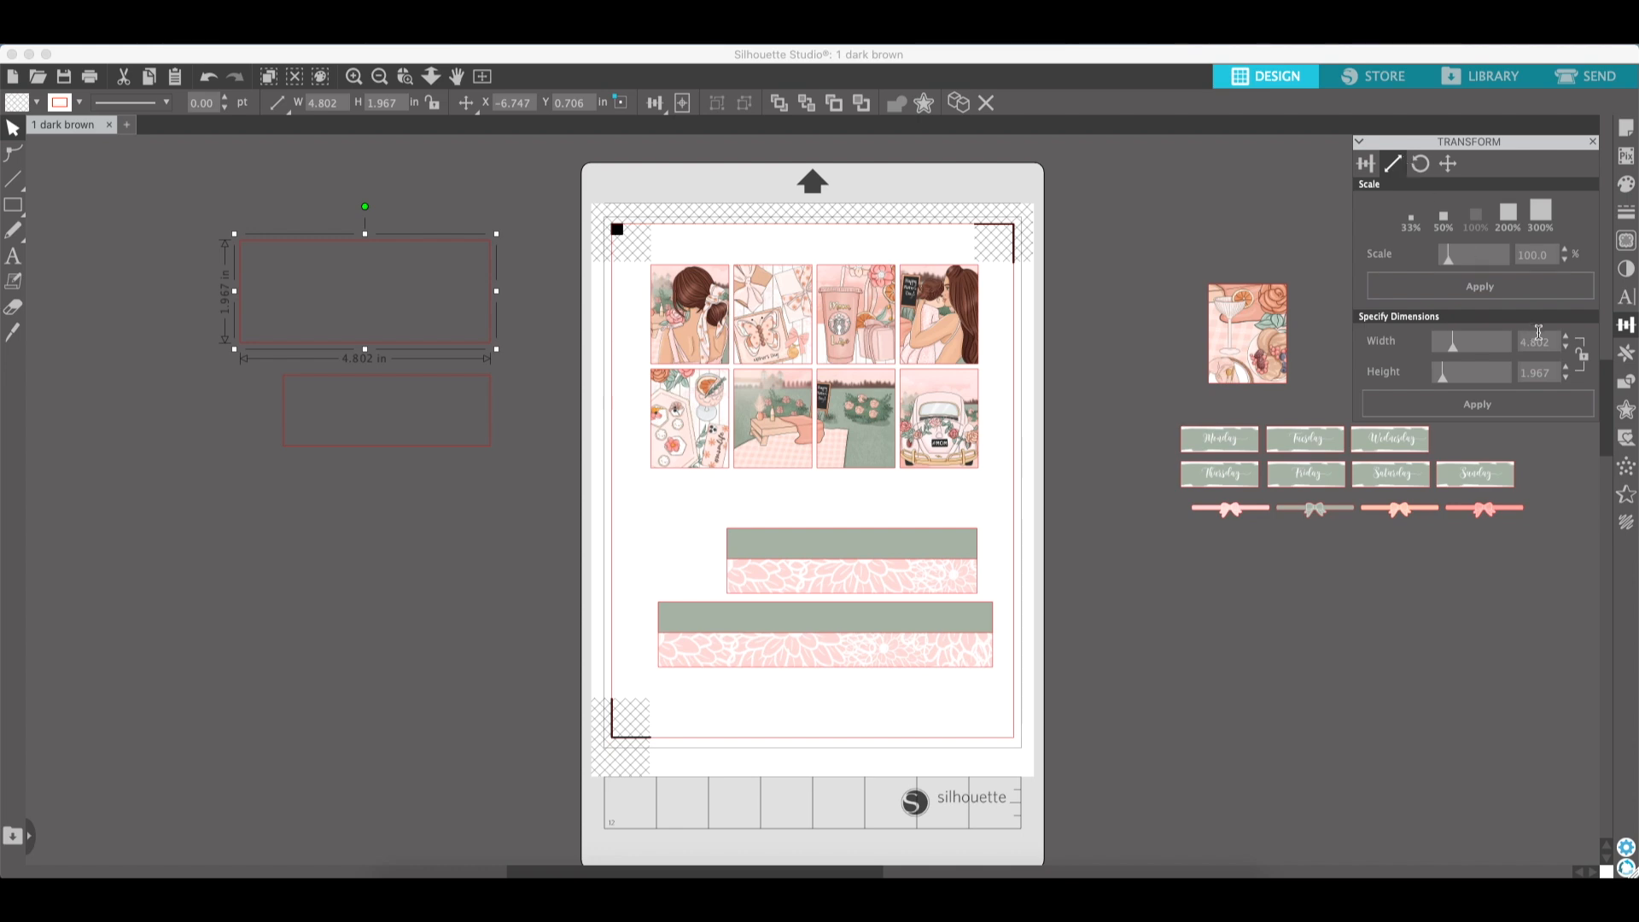
pyautogui.doubleClick(1520, 350)
pyautogui.press('BackSpace')
pyautogui.write('4.800')
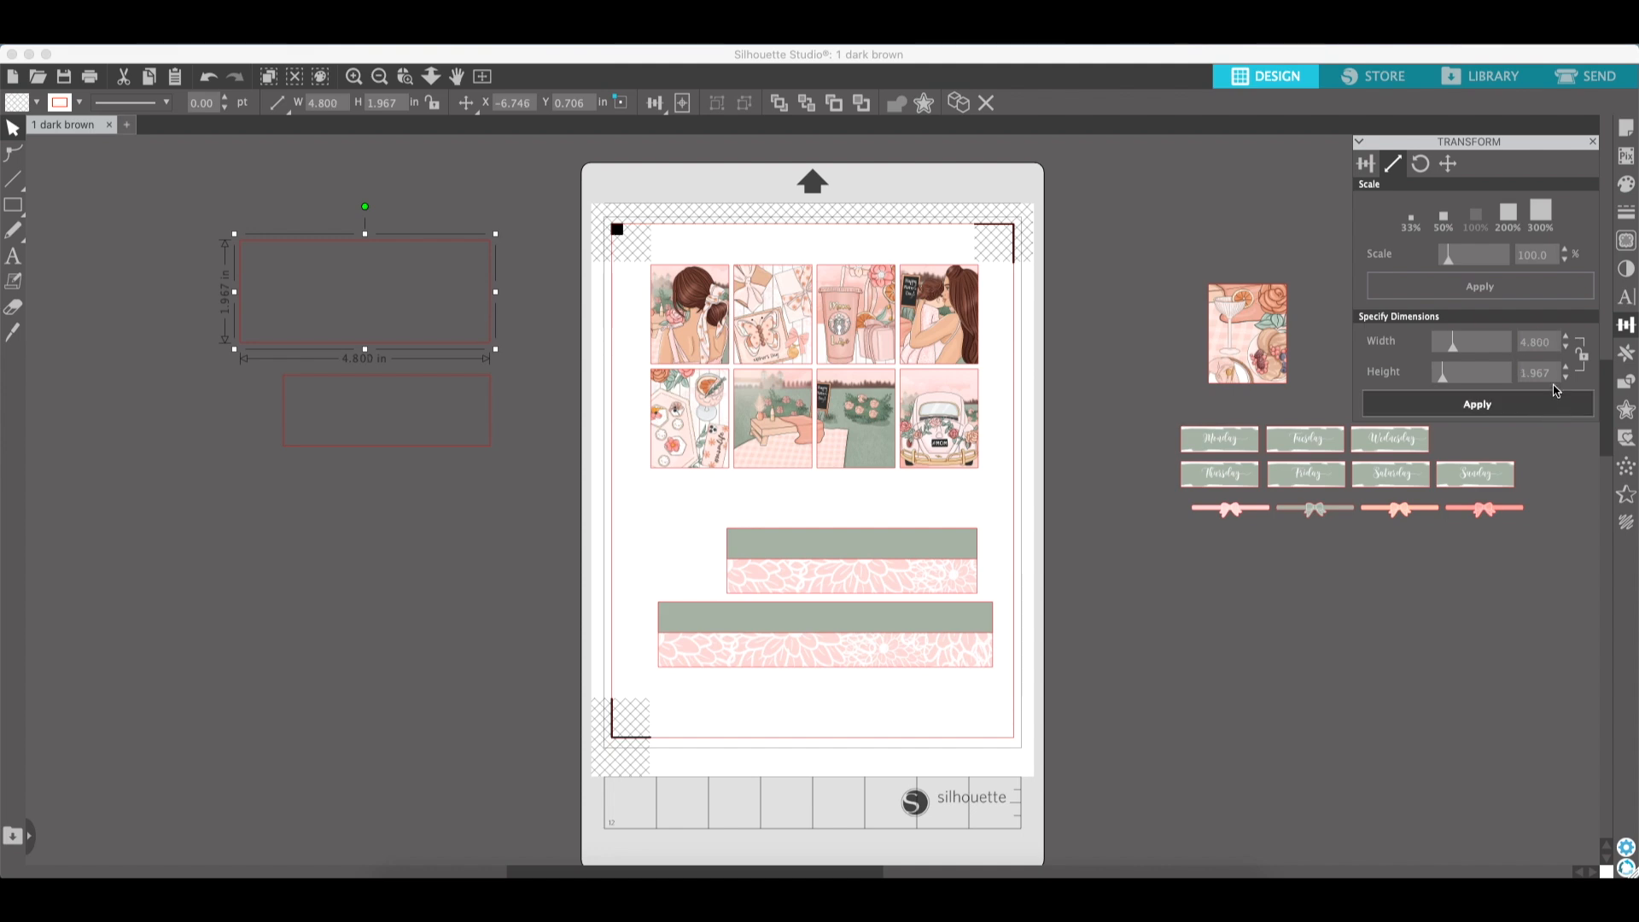
pyautogui.press('Tab')
pyautogui.press('BackSpace')
pyautogui.click(1511, 398)
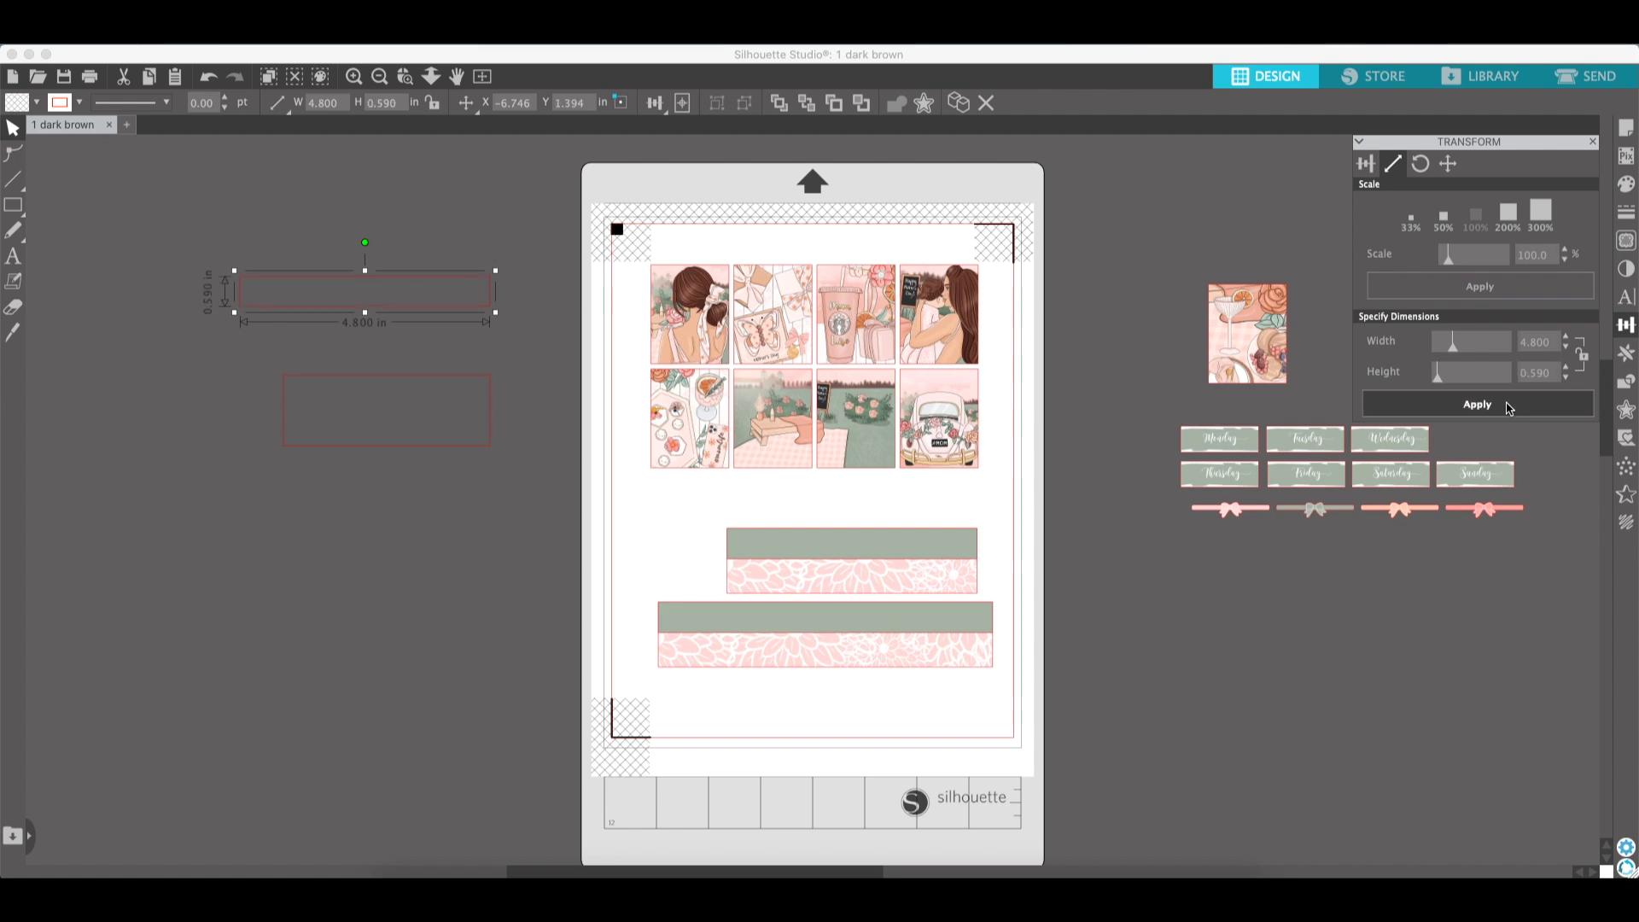
# - Resize the first pasteboard rectangle to 6.417 by 0.590 in, matching the lower strip's width
pyautogui.click(750, 541)
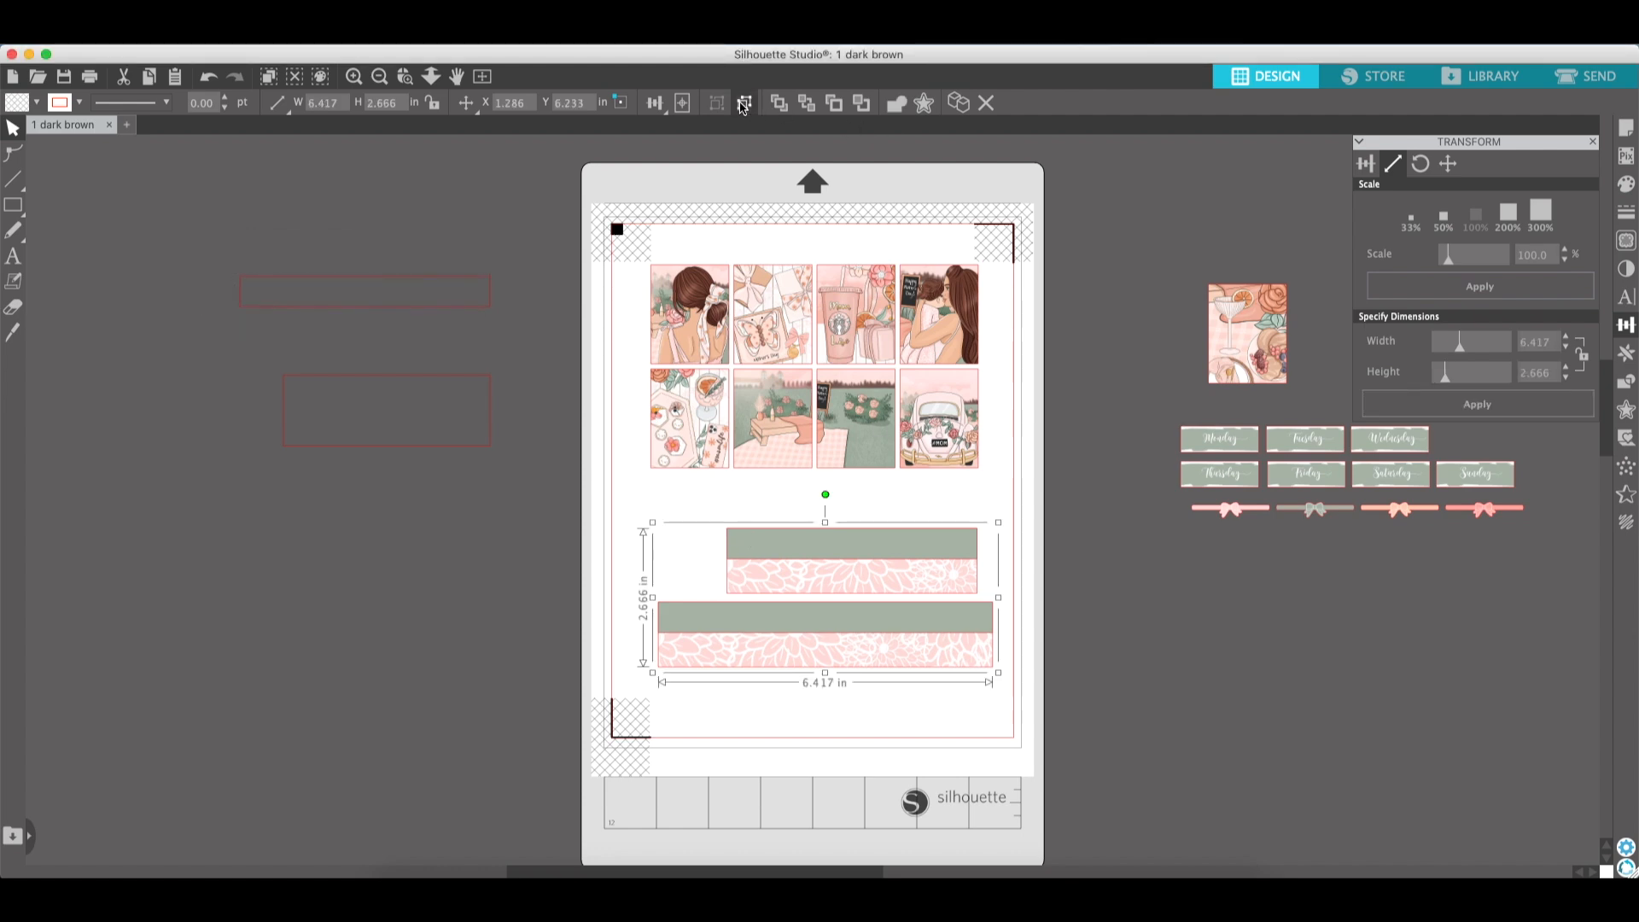
pyautogui.click(916, 548)
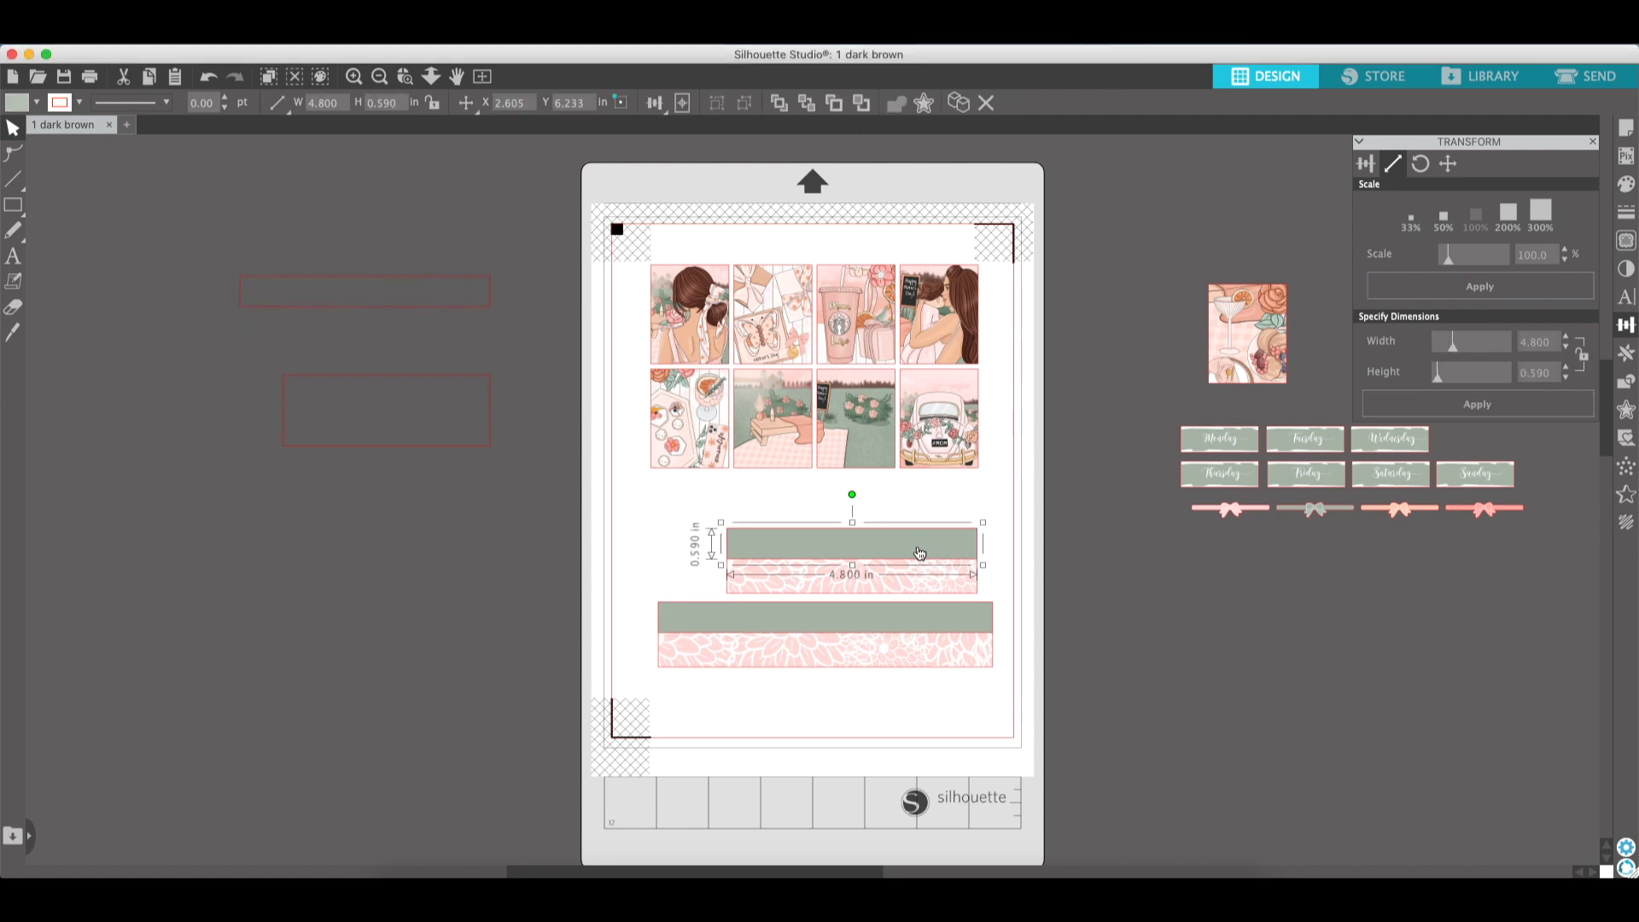
pyautogui.click(420, 307)
pyautogui.click(431, 384)
pyautogui.click(431, 375)
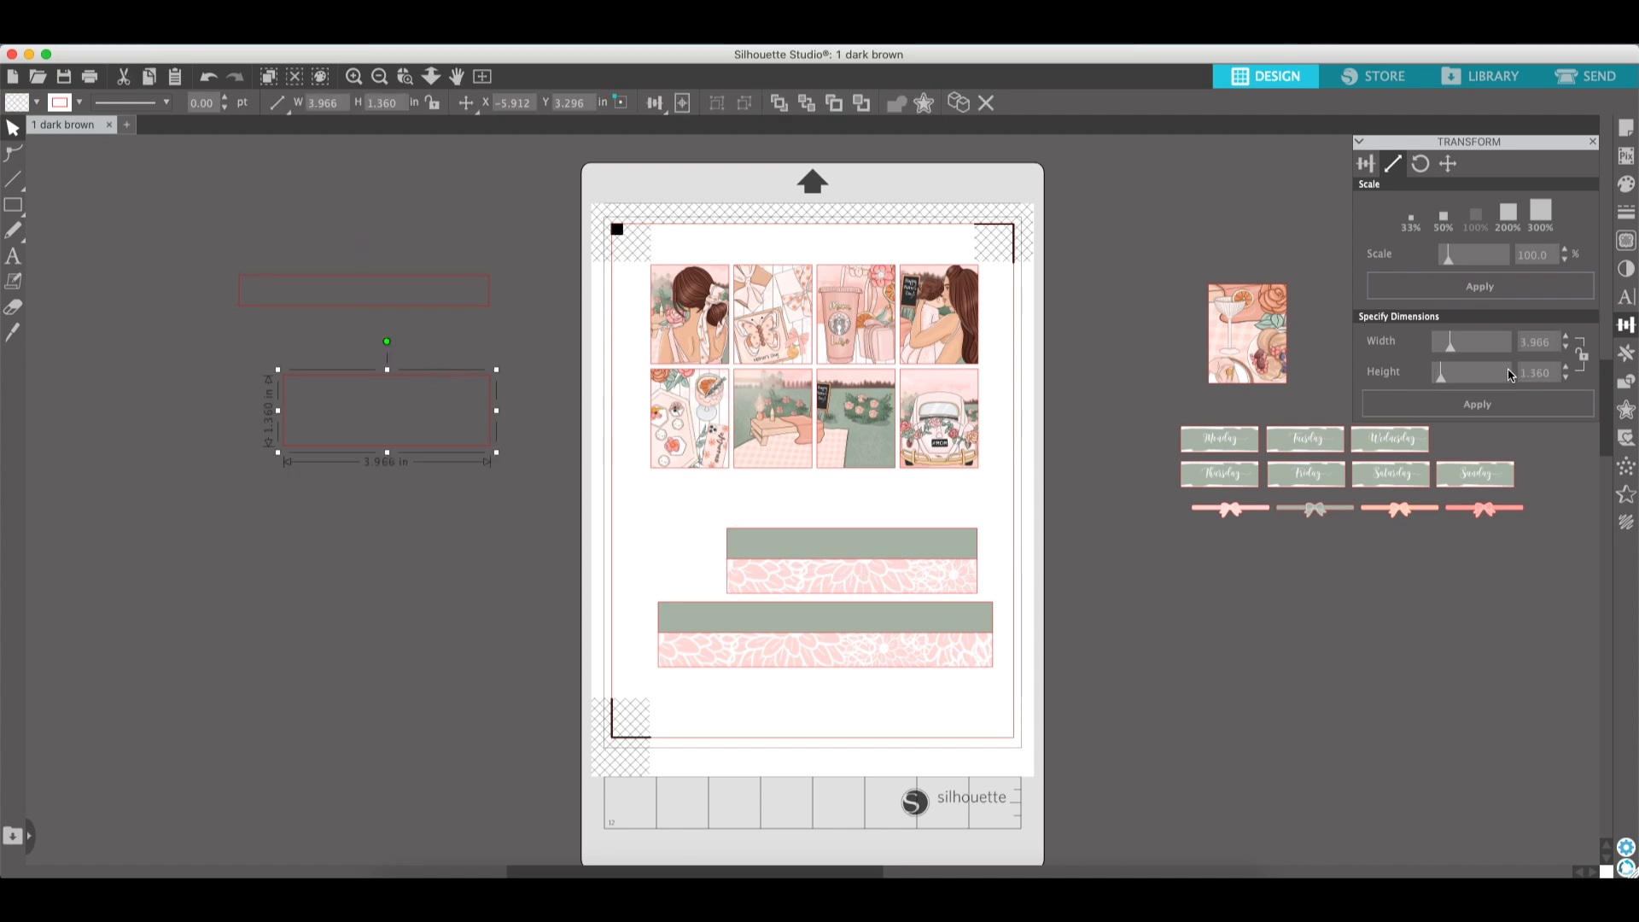
pyautogui.doubleClick(1540, 342)
pyautogui.write('6.41')
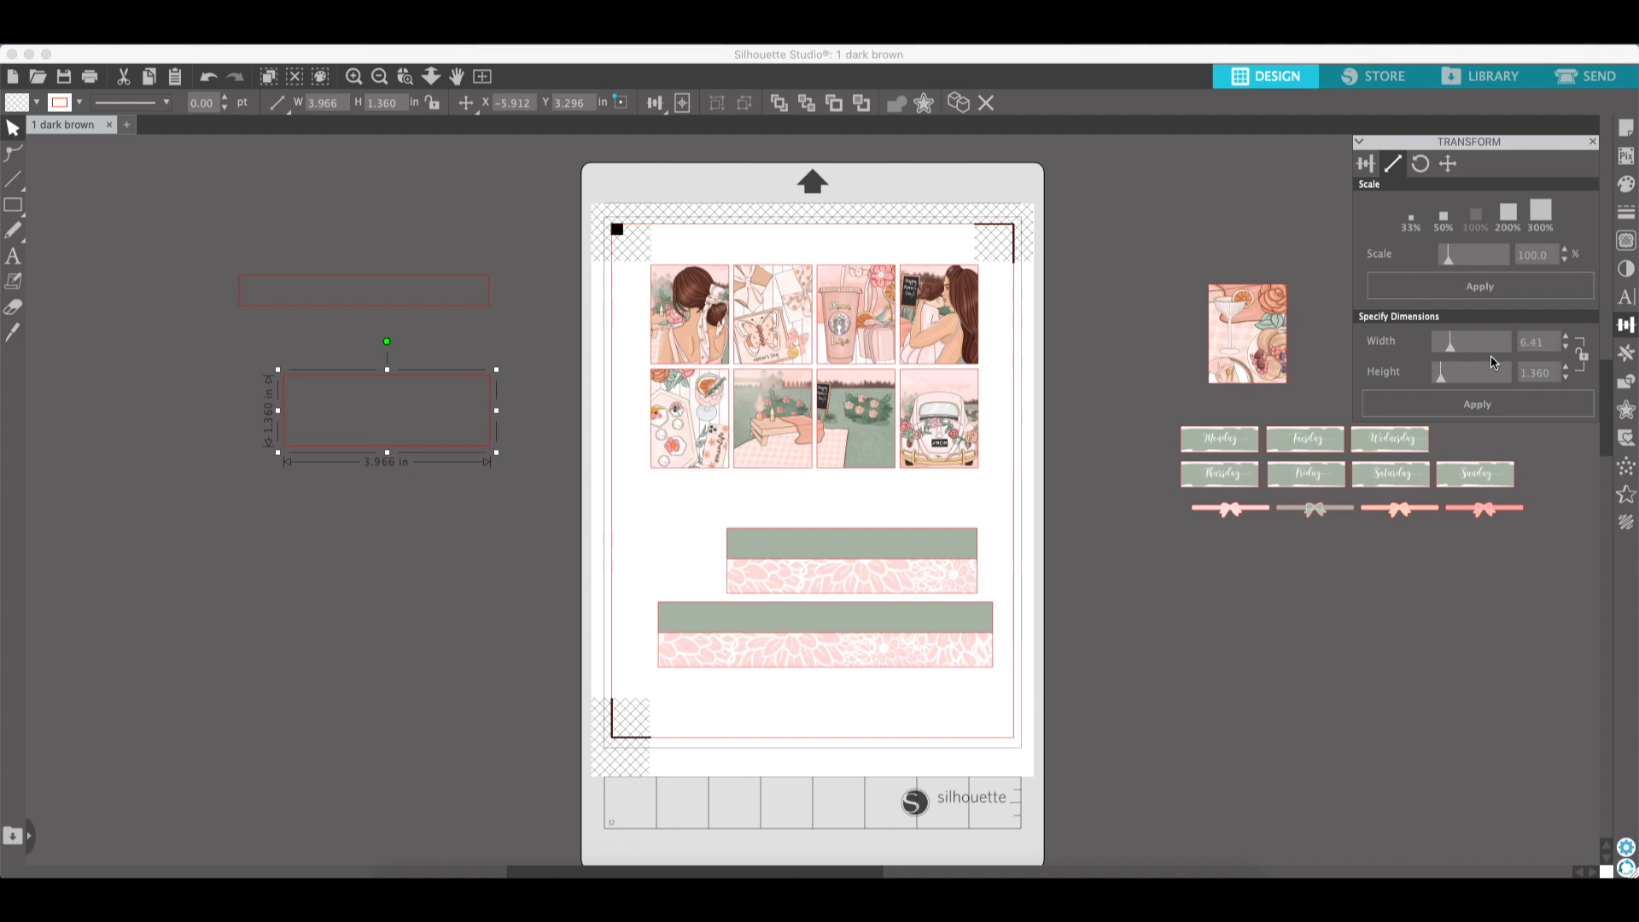
pyautogui.write('7')
pyautogui.press('Tab')
pyautogui.write('.5')
pyautogui.click(1477, 405)
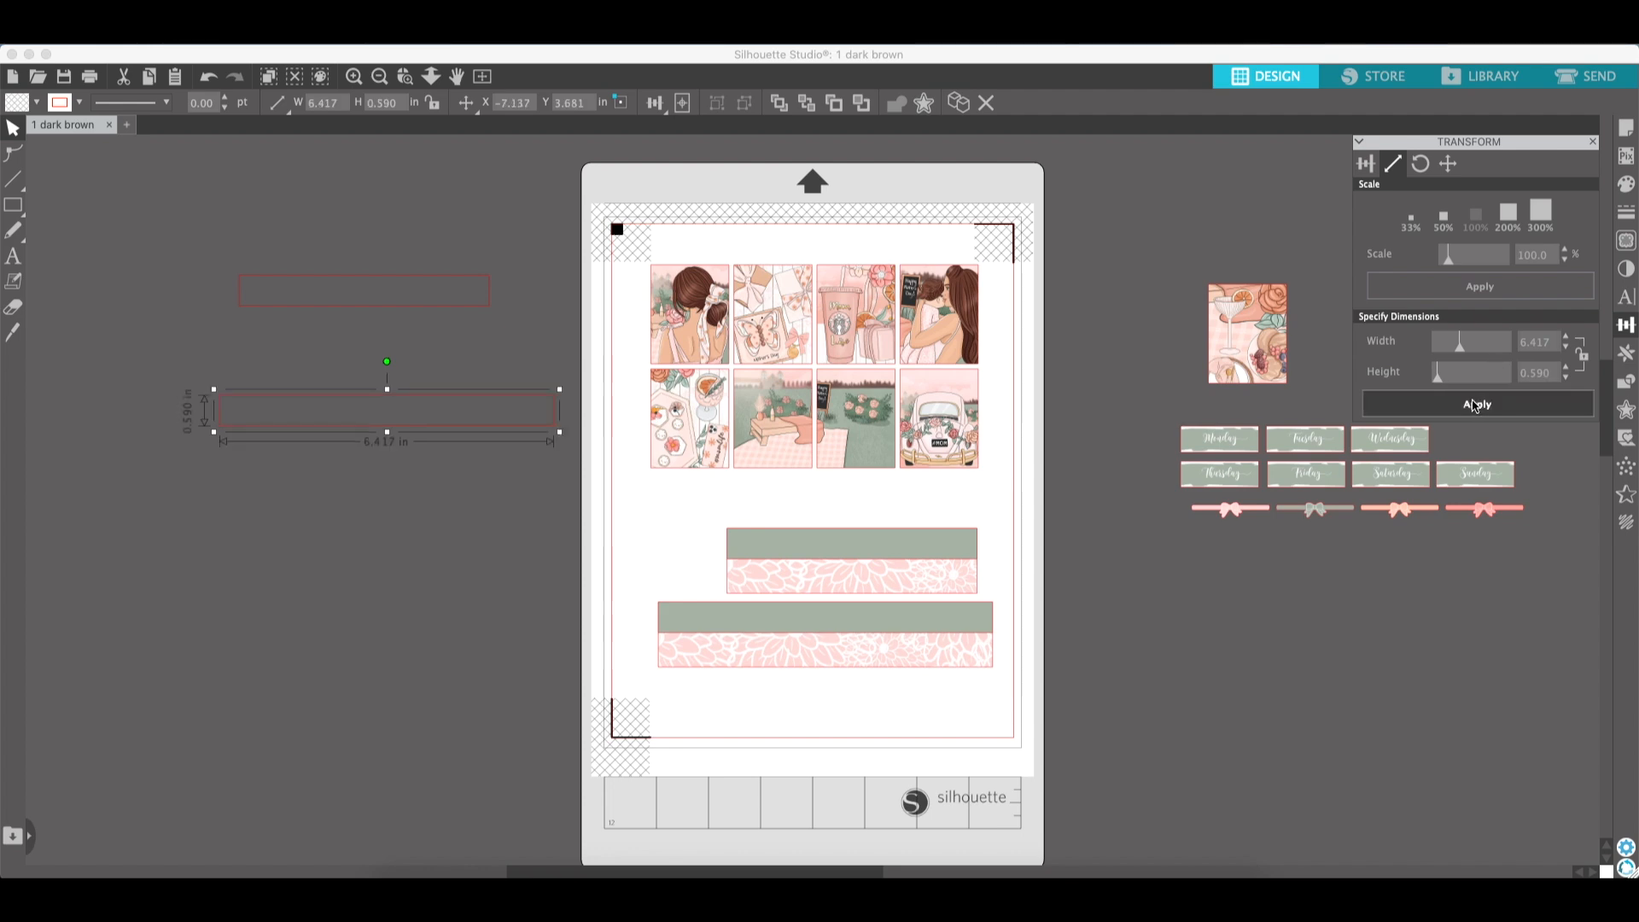
# - Move the wide rectangle up just below the narrower one
pyautogui.click(290, 436)
pyautogui.click(308, 443)
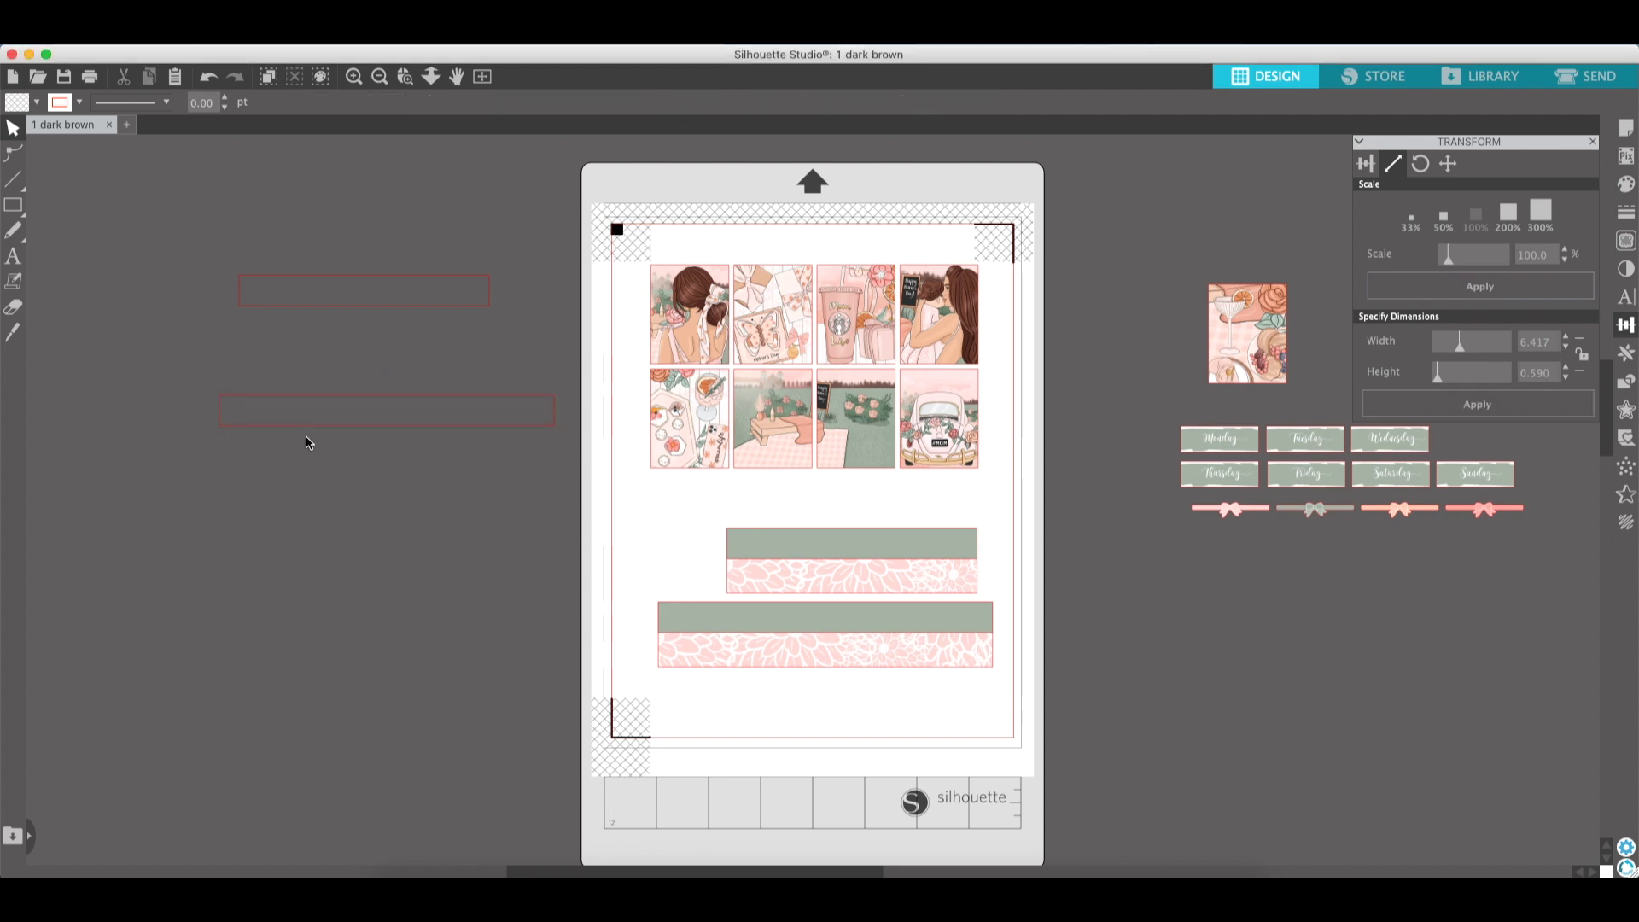
pyautogui.moveTo(312, 436); pyautogui.dragTo(259, 369)
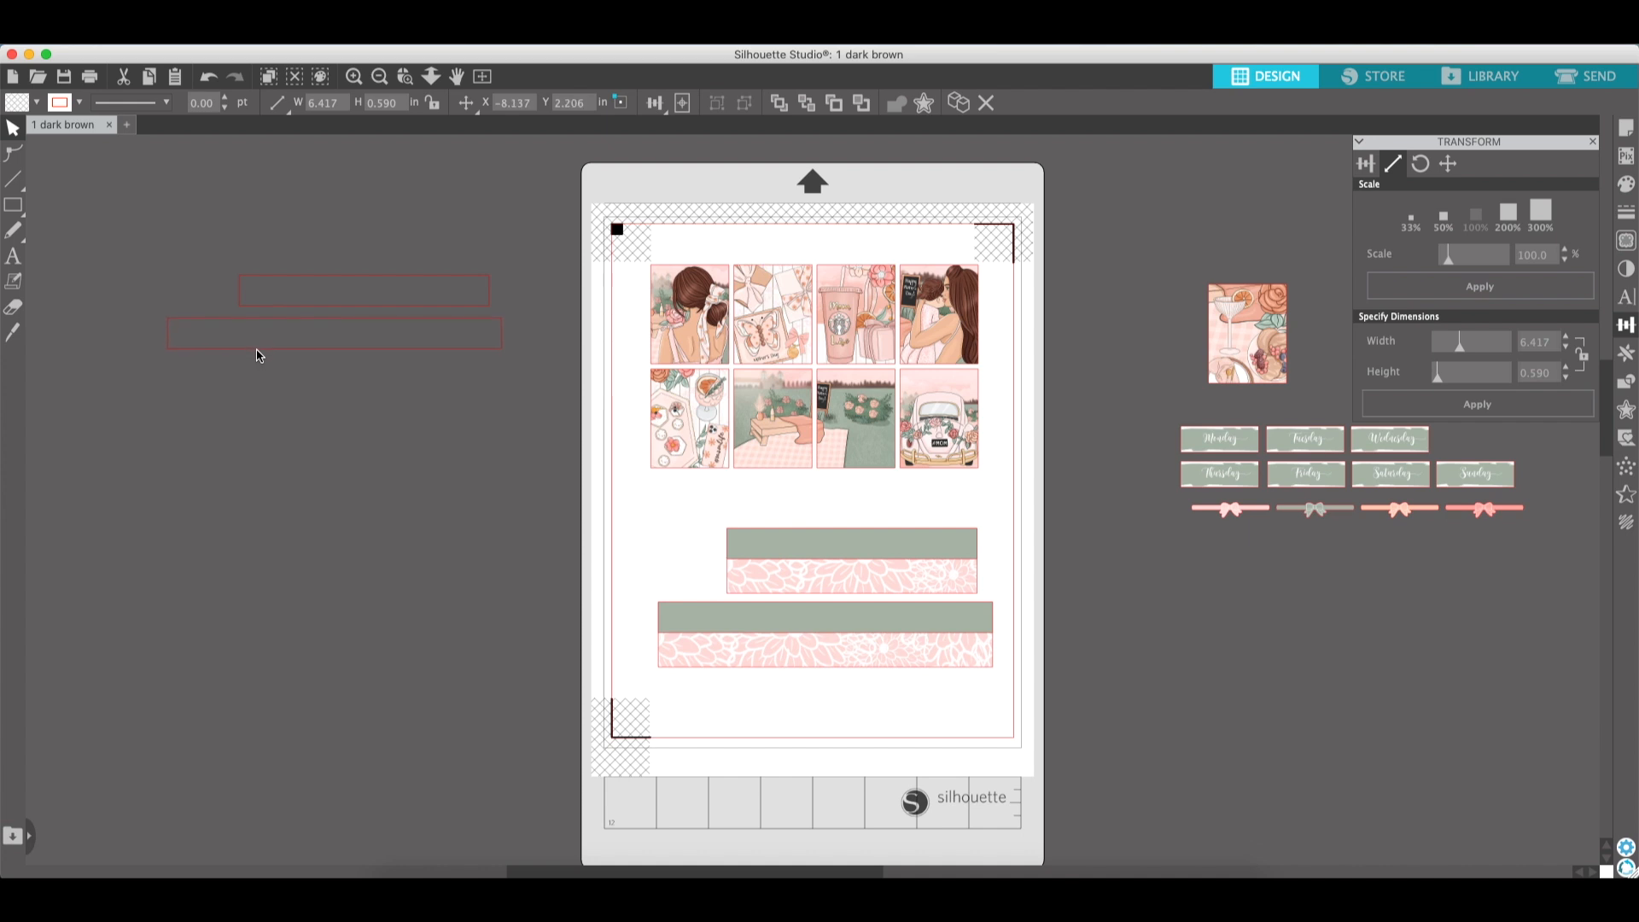
# - Fill both pasteboard rectangles with a peach colour sampled from the sticker image, then delete them
pyautogui.moveTo(447, 422); pyautogui.dragTo(442, 256)
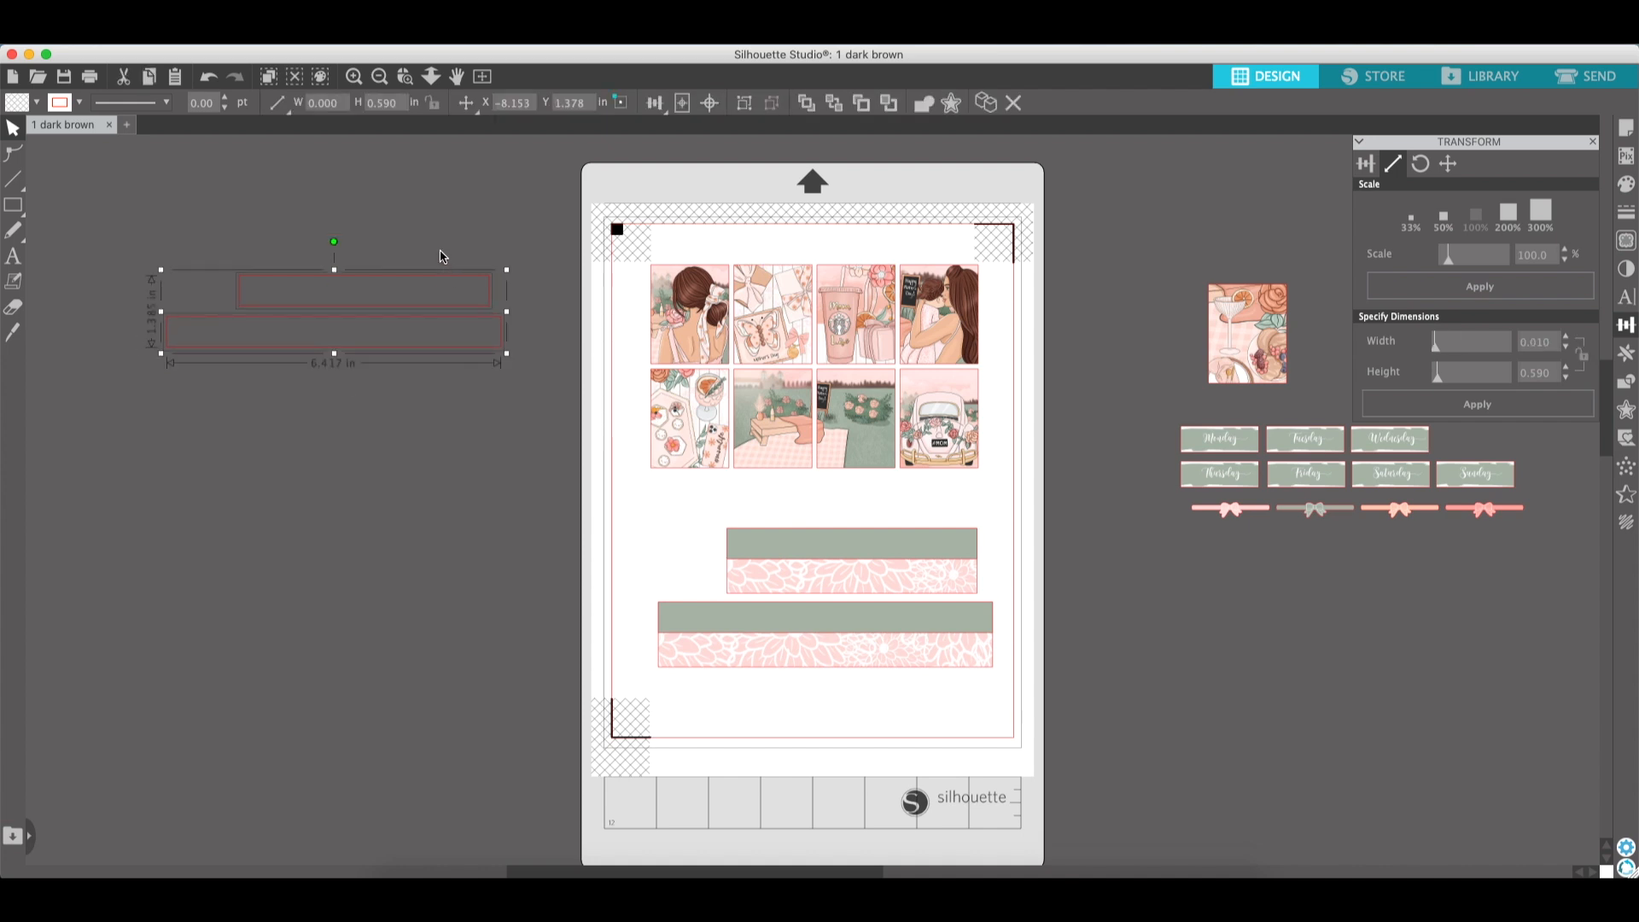
pyautogui.click(37, 103)
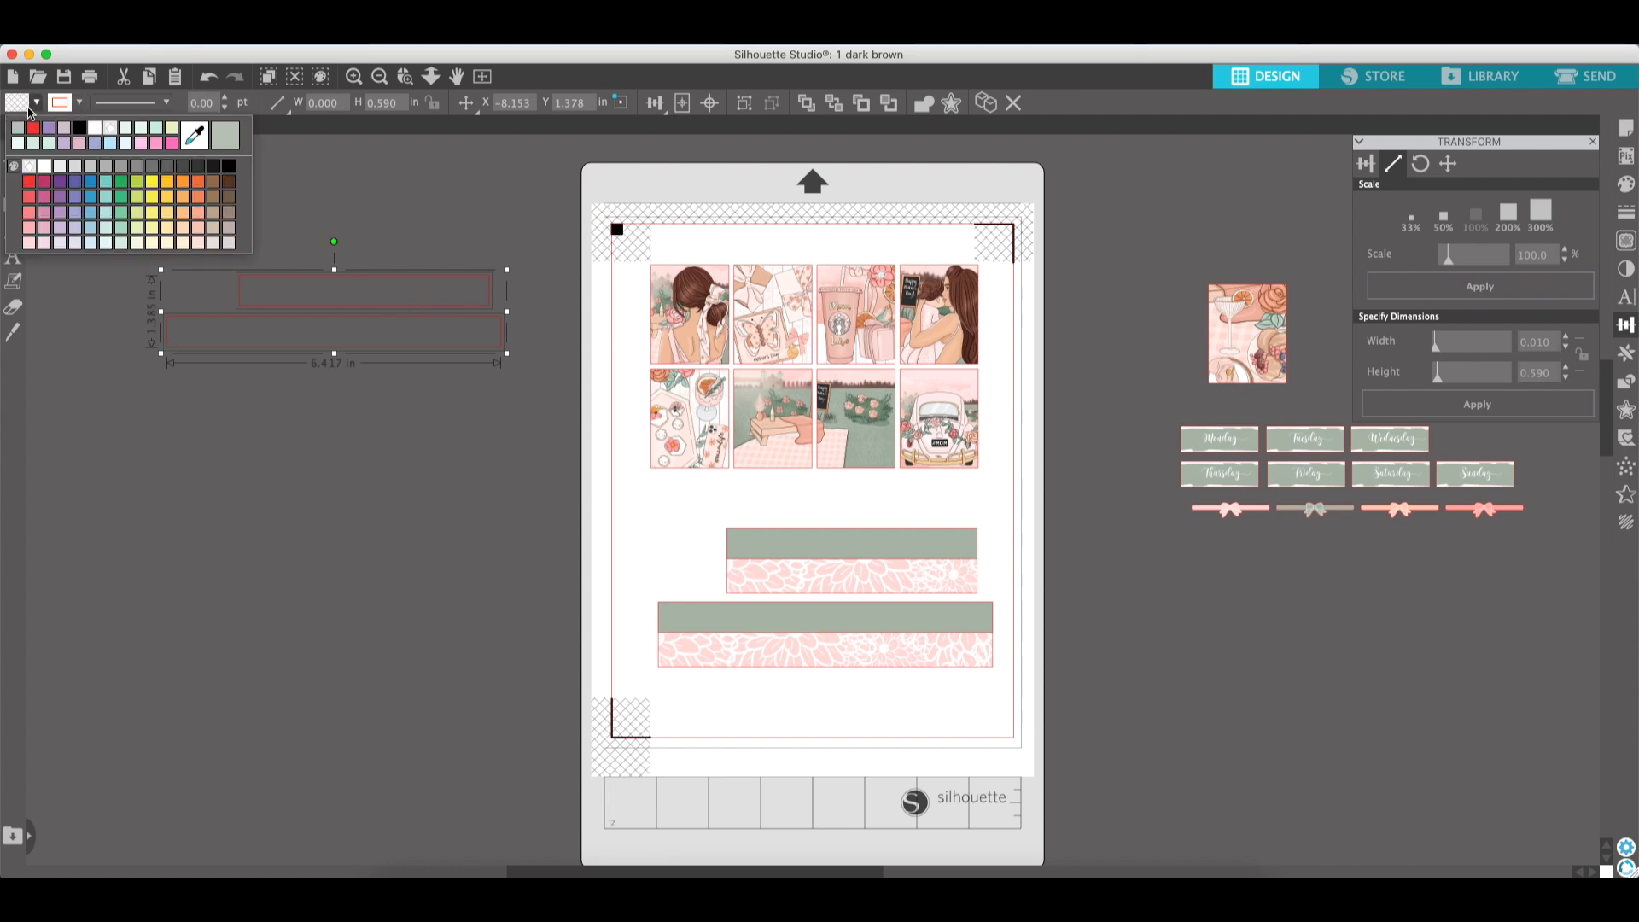
pyautogui.click(196, 134)
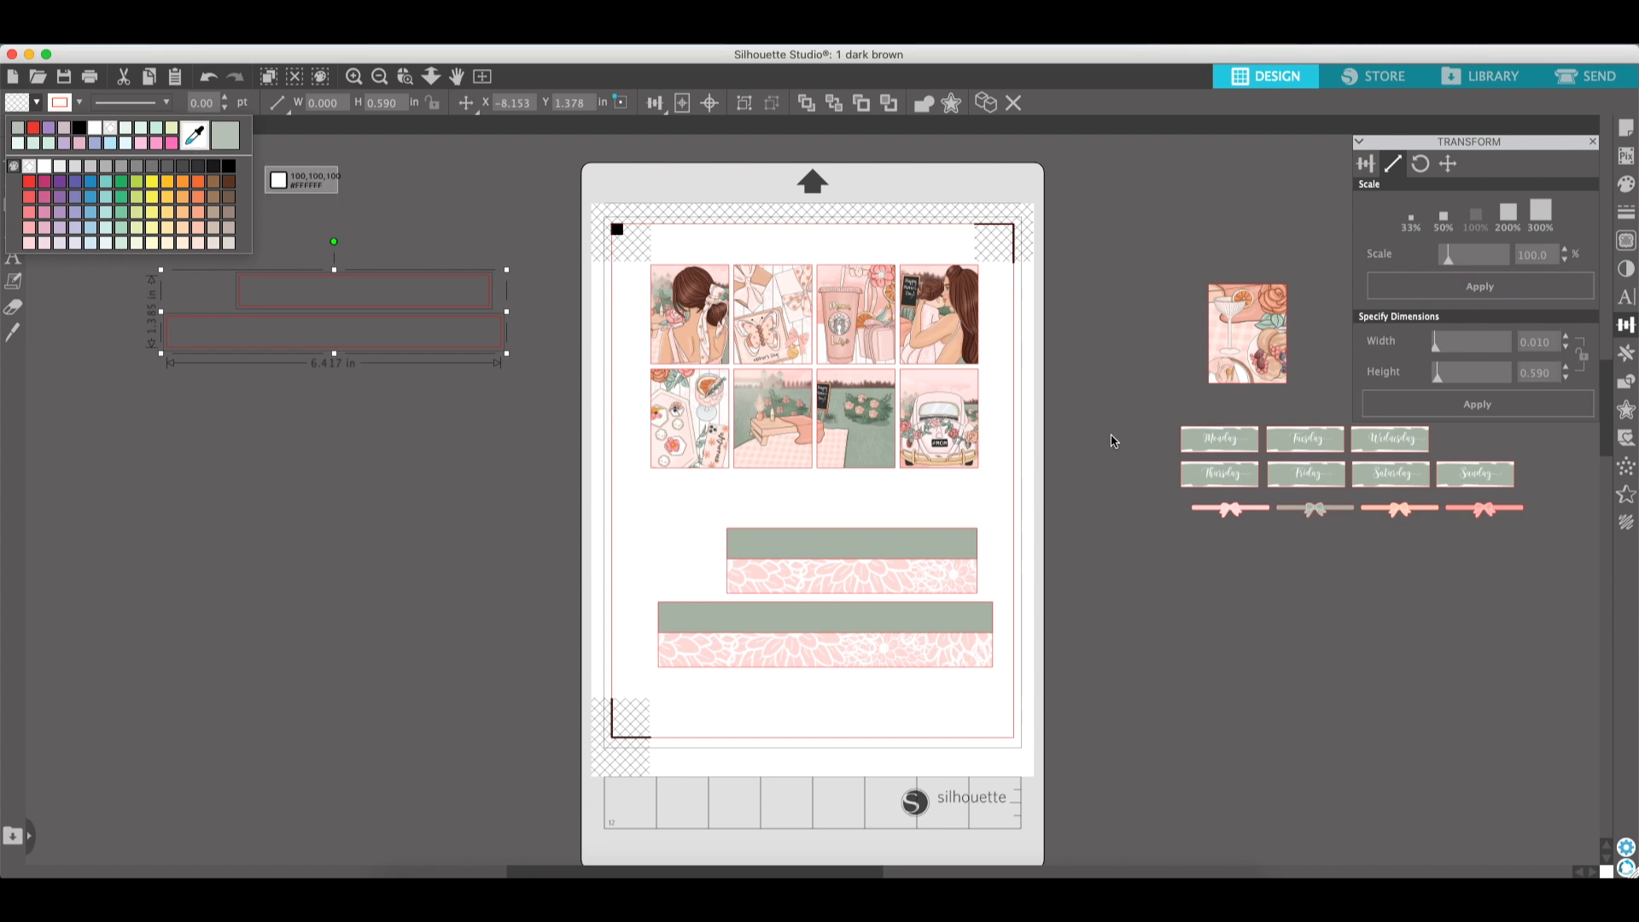
pyautogui.click(1280, 478)
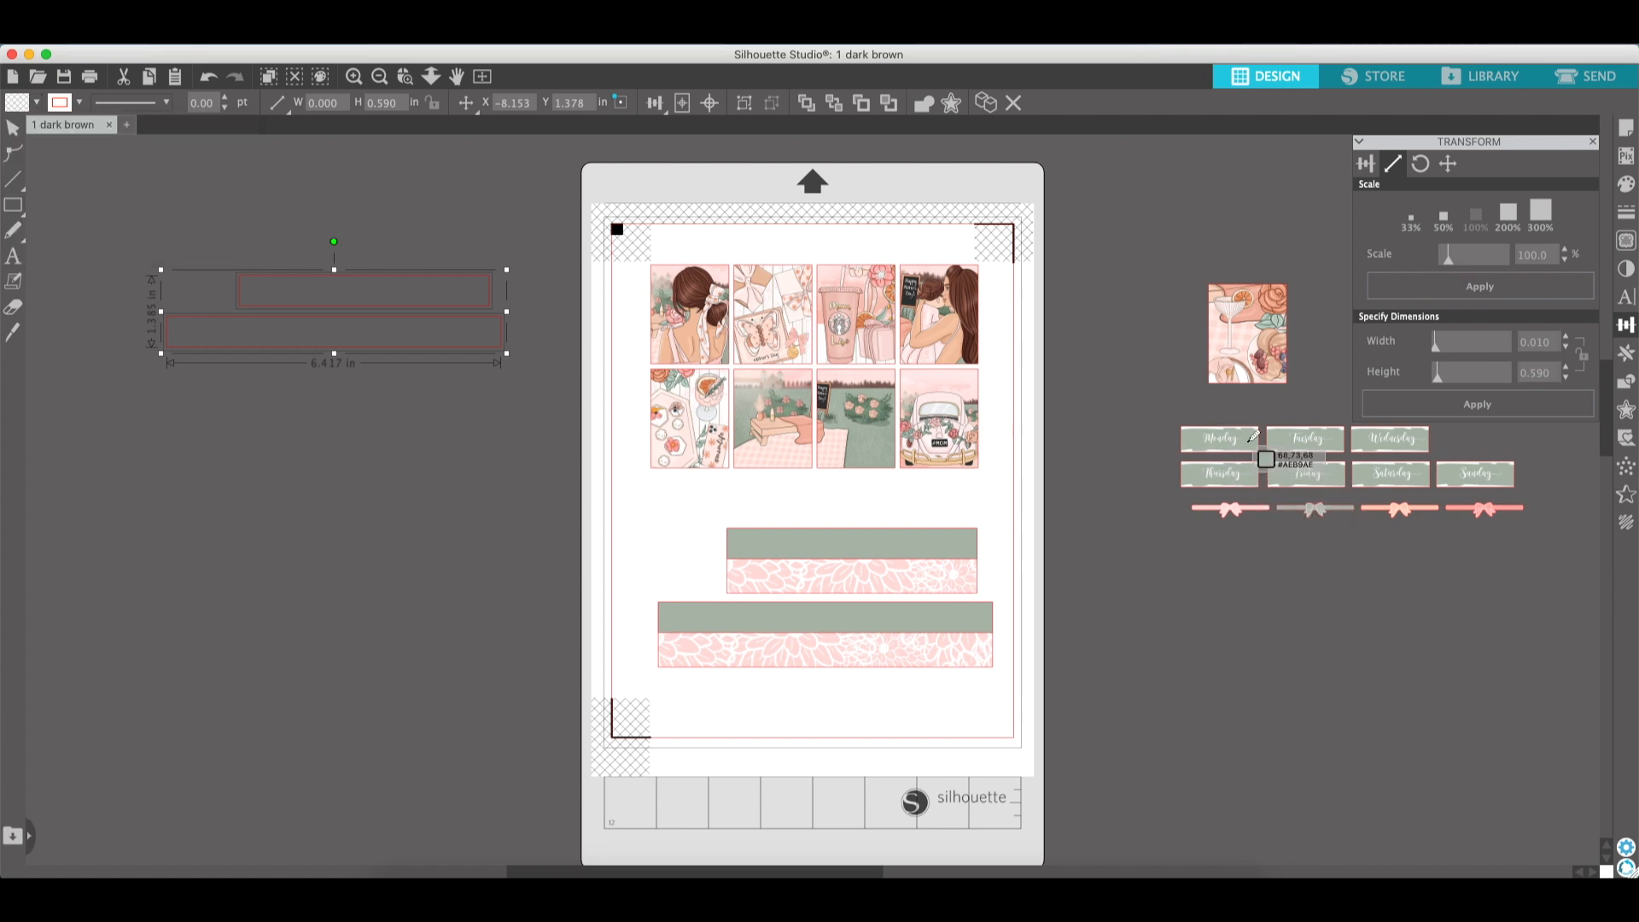
pyautogui.click(1269, 298)
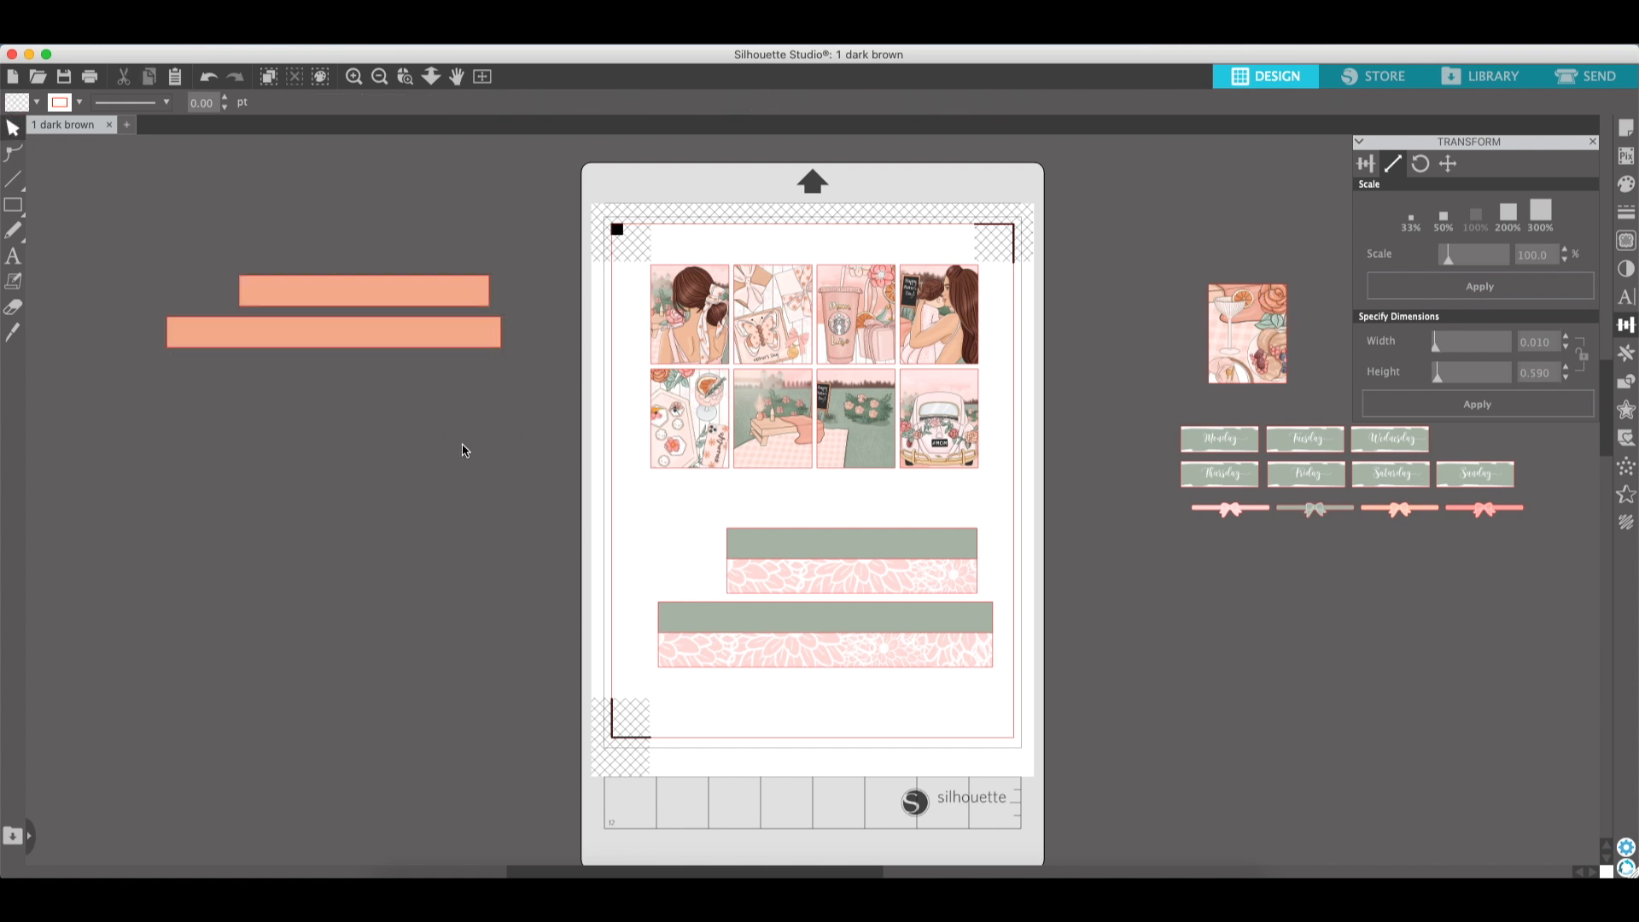
pyautogui.moveTo(463, 443); pyautogui.dragTo(415, 253)
pyautogui.press('Delete')
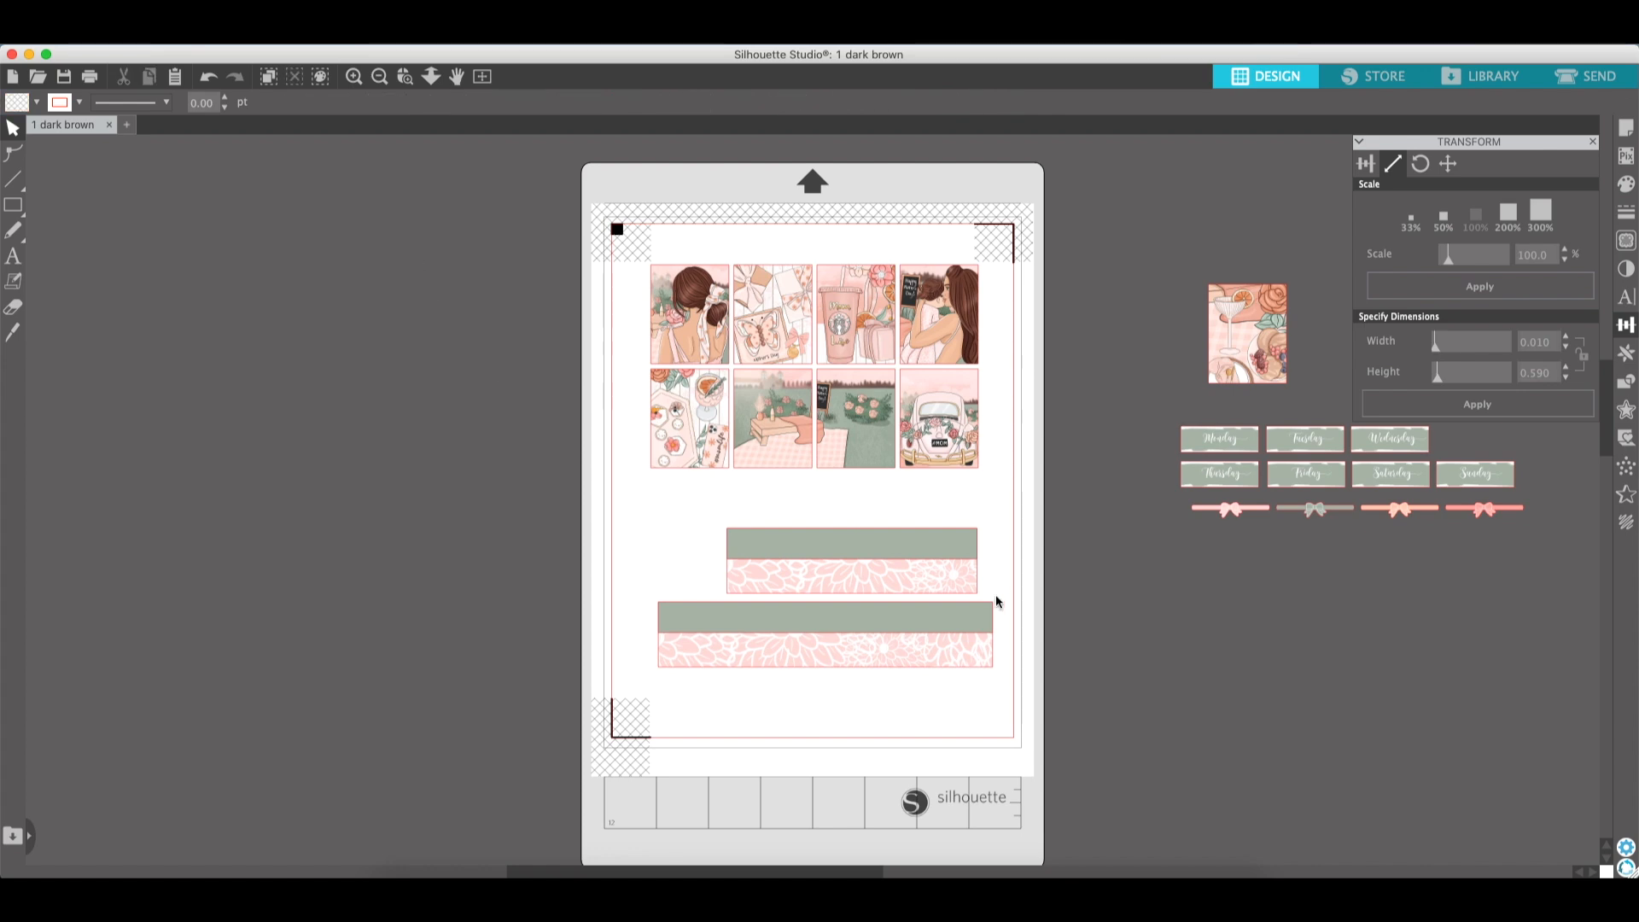
# - Select both banded flower strips and set them to Cut Edge in the Send settings, then return to Design
pyautogui.moveTo(1065, 717); pyautogui.dragTo(634, 541)
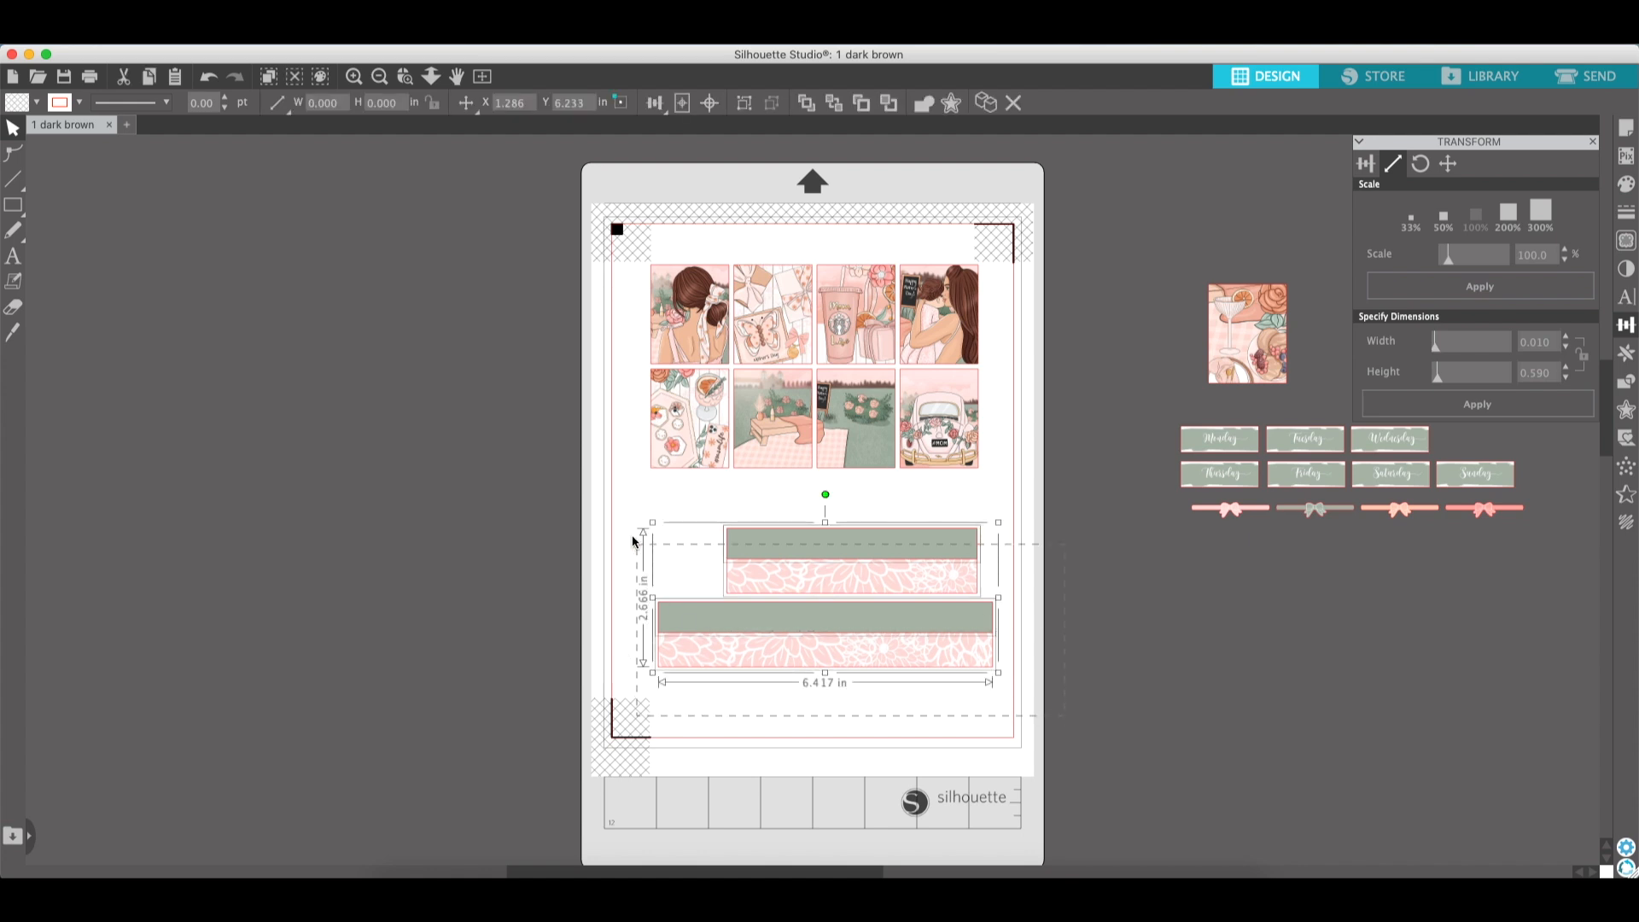
pyautogui.click(556, 458)
pyautogui.click(801, 616)
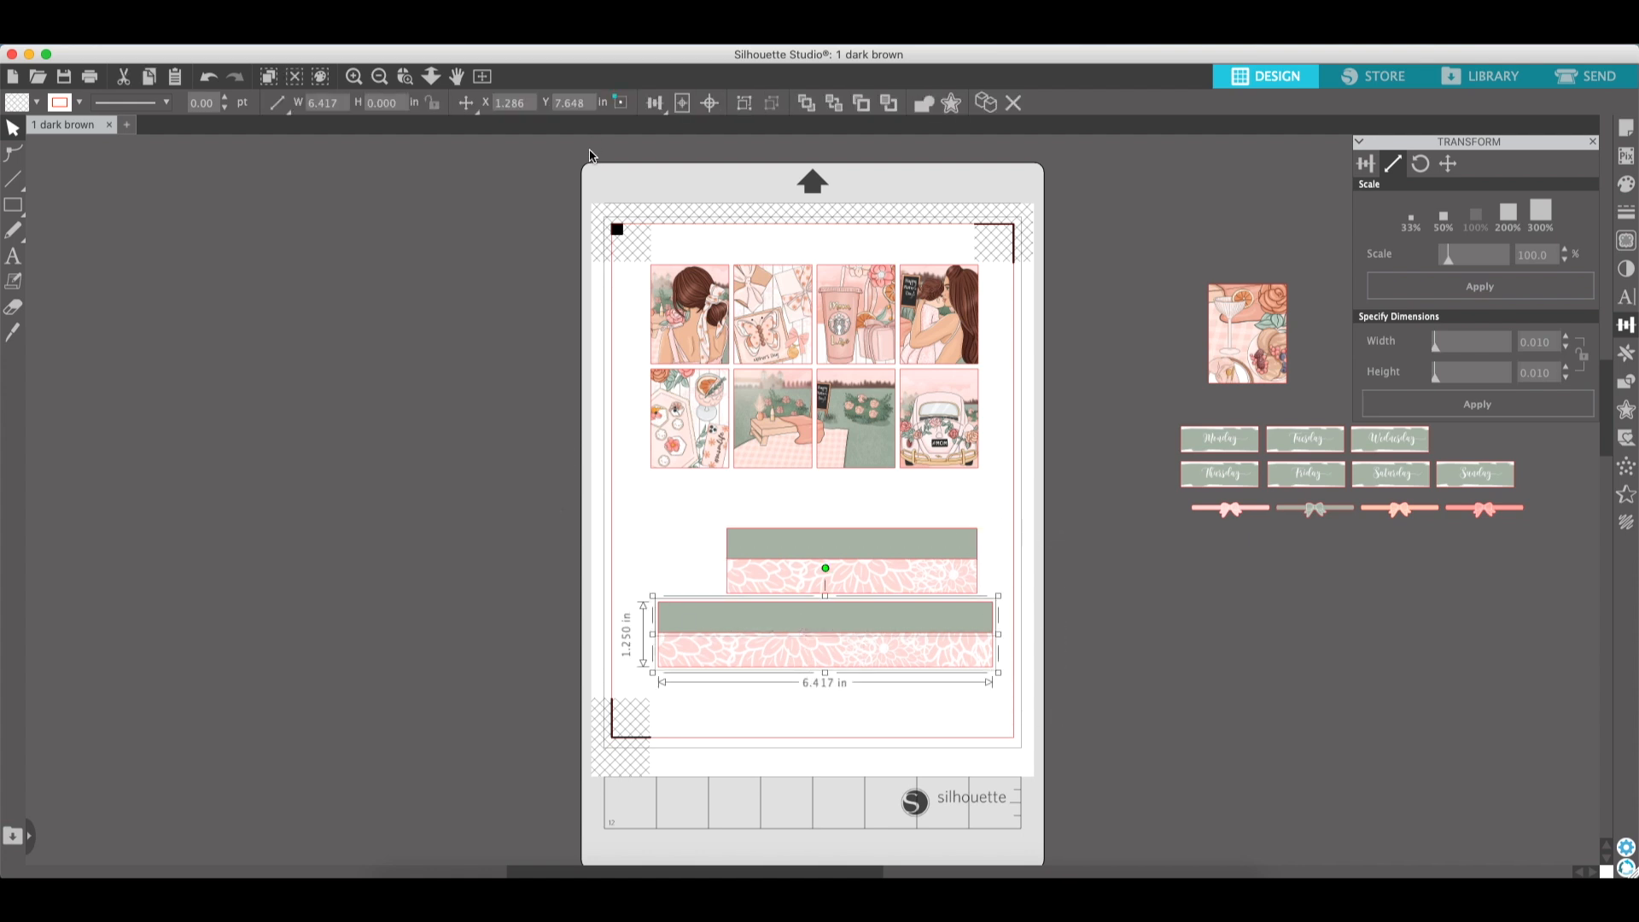
pyautogui.click(1028, 586)
pyautogui.click(955, 556)
pyautogui.click(740, 105)
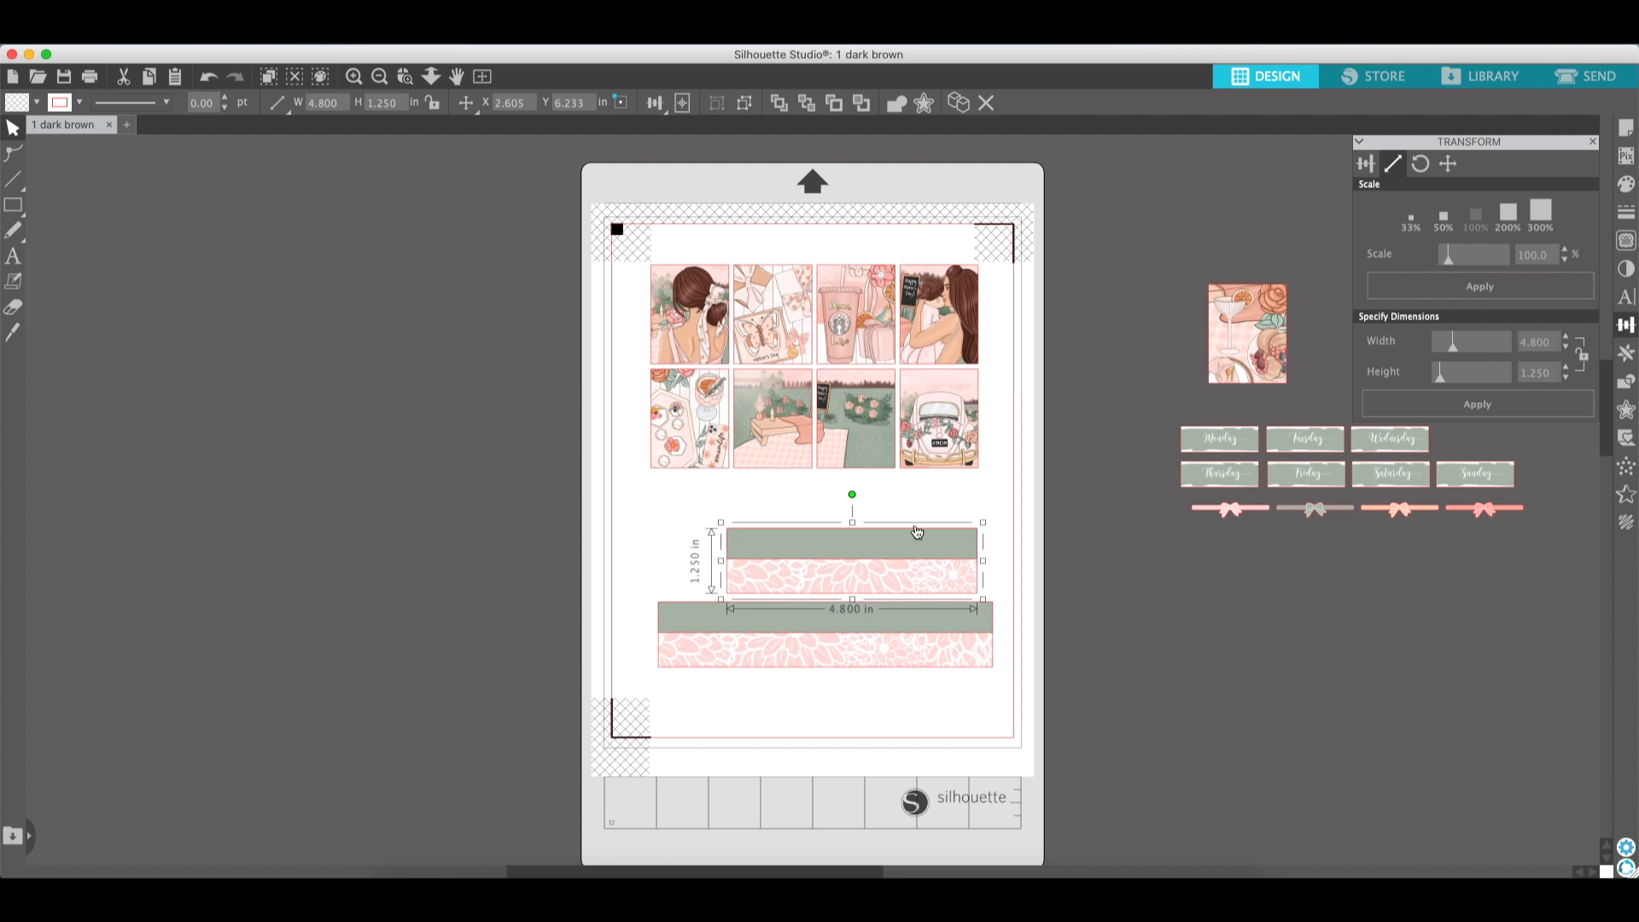
pyautogui.moveTo(1032, 655); pyautogui.dragTo(777, 533)
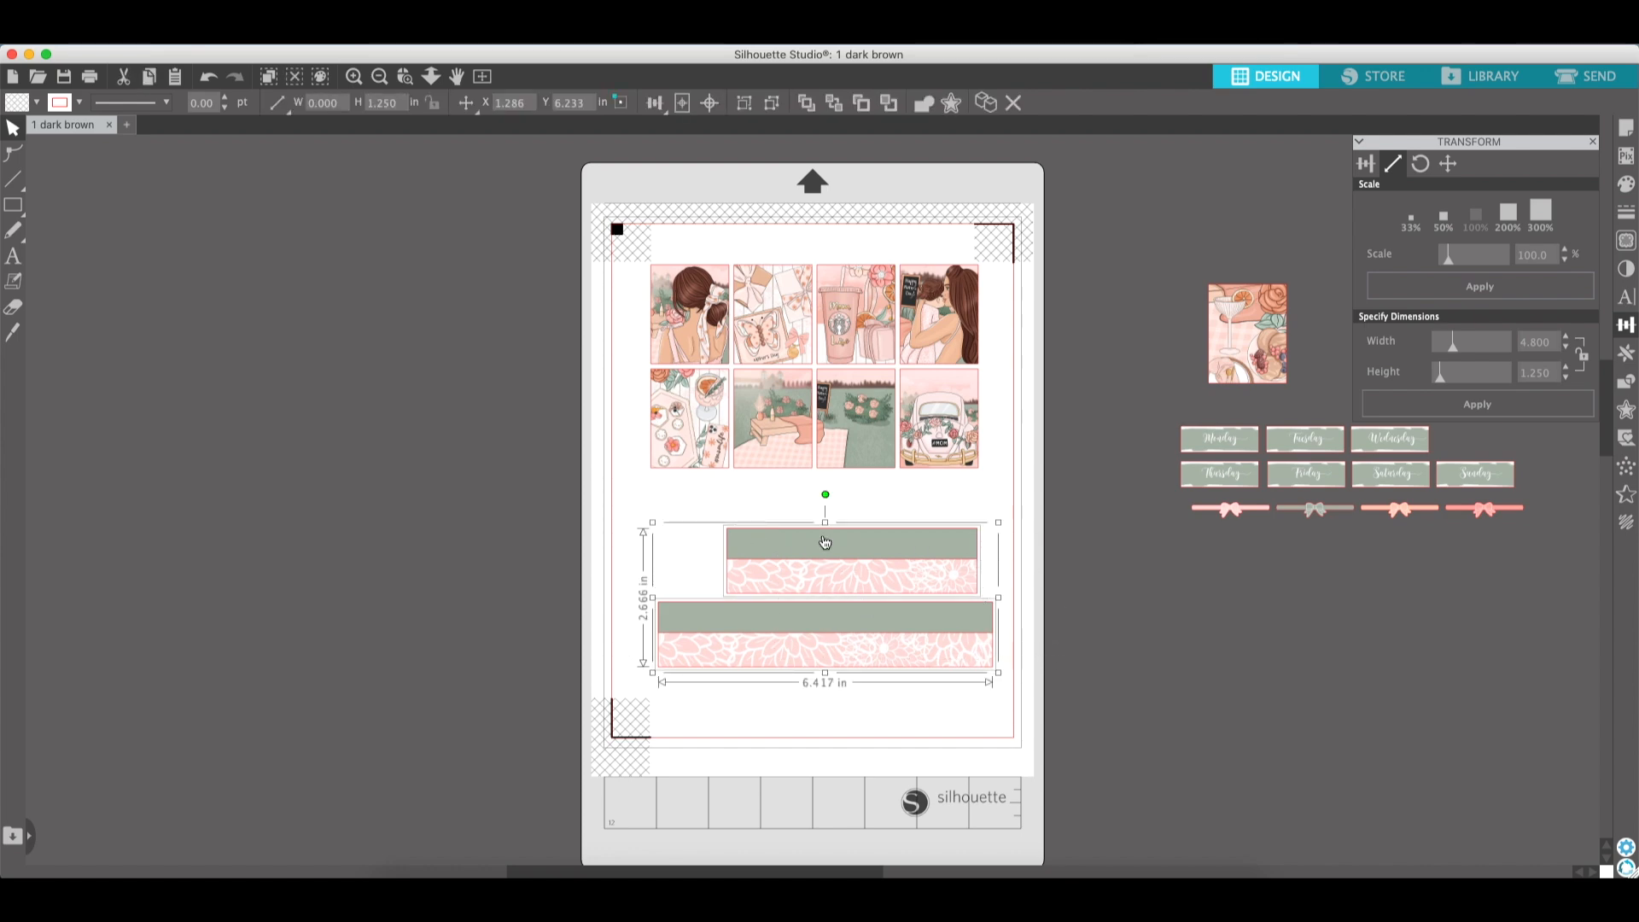
pyautogui.click(1580, 87)
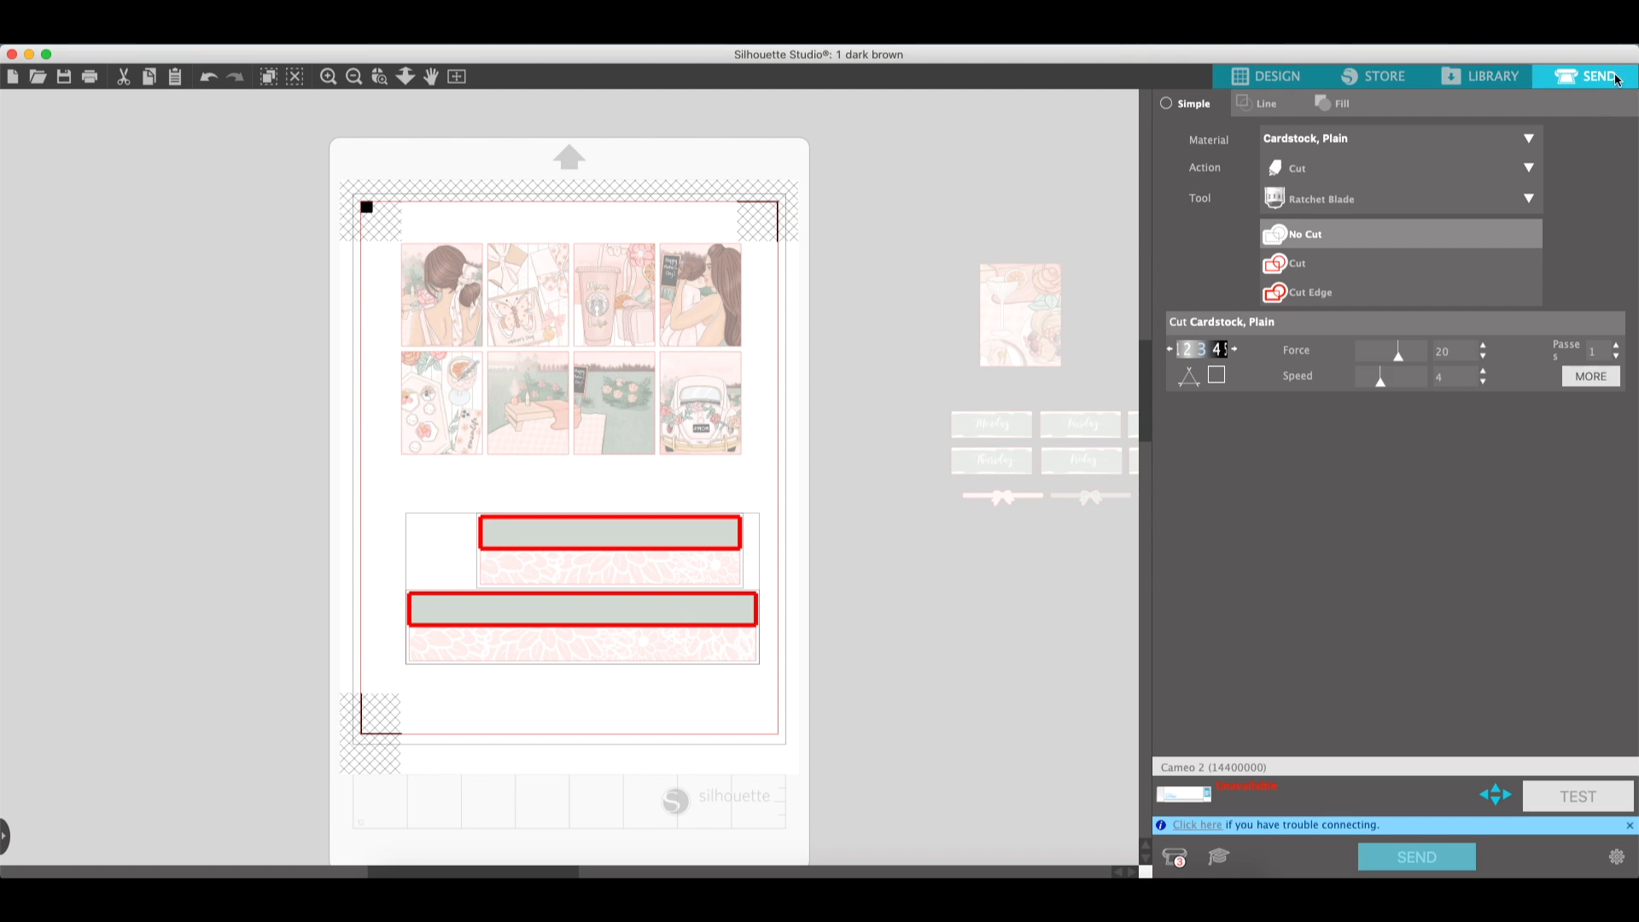
pyautogui.click(1297, 299)
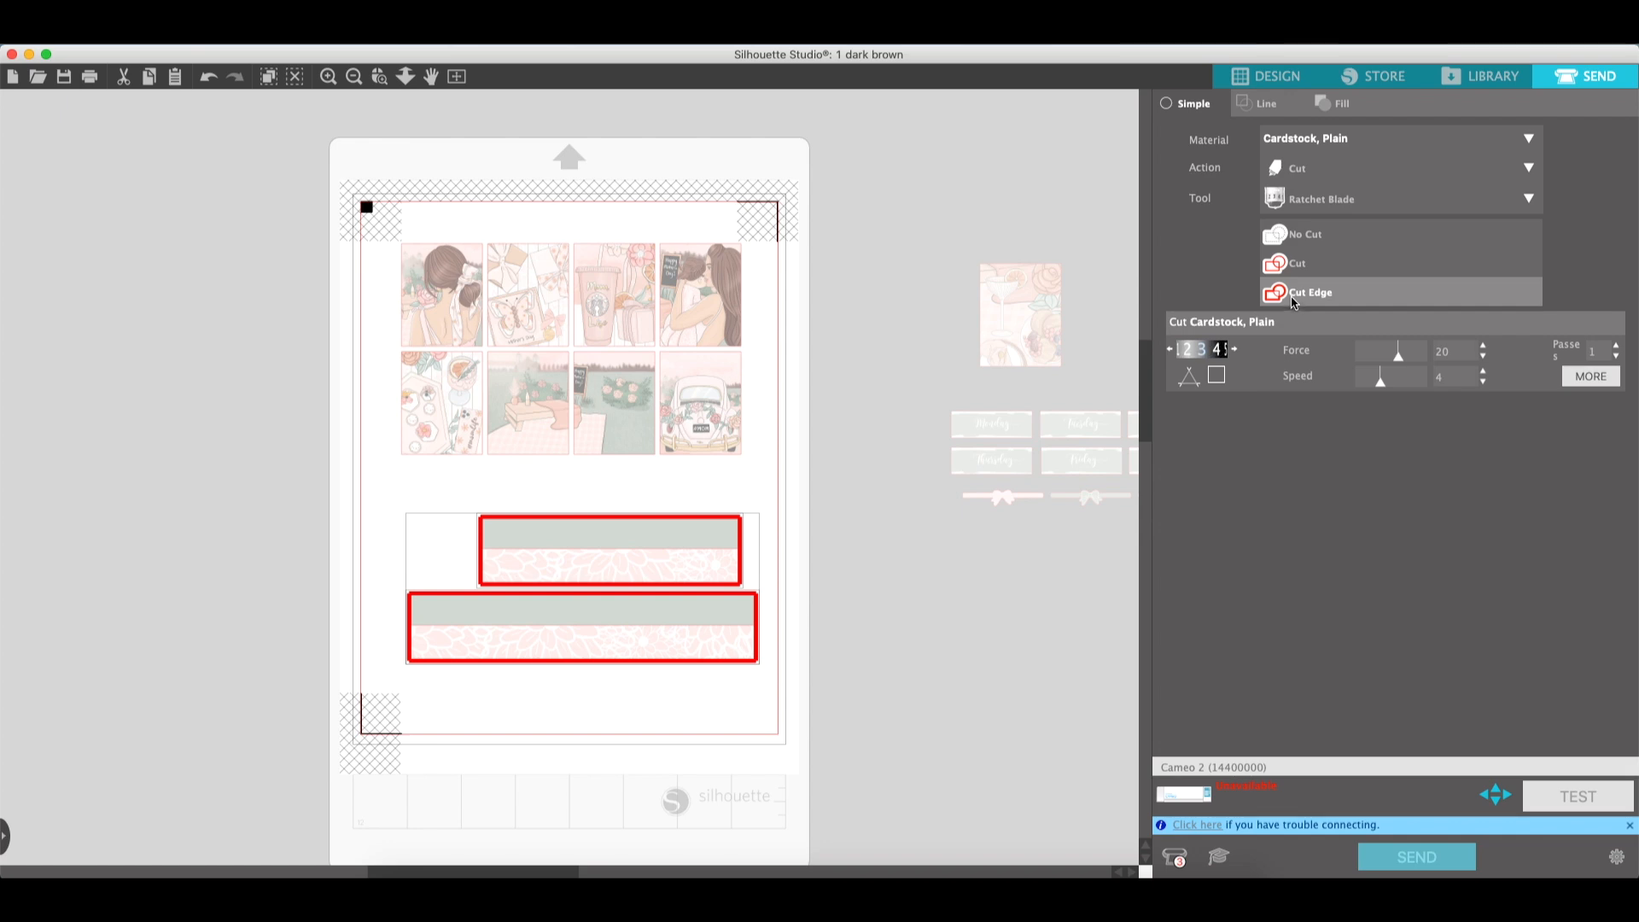
pyautogui.click(884, 526)
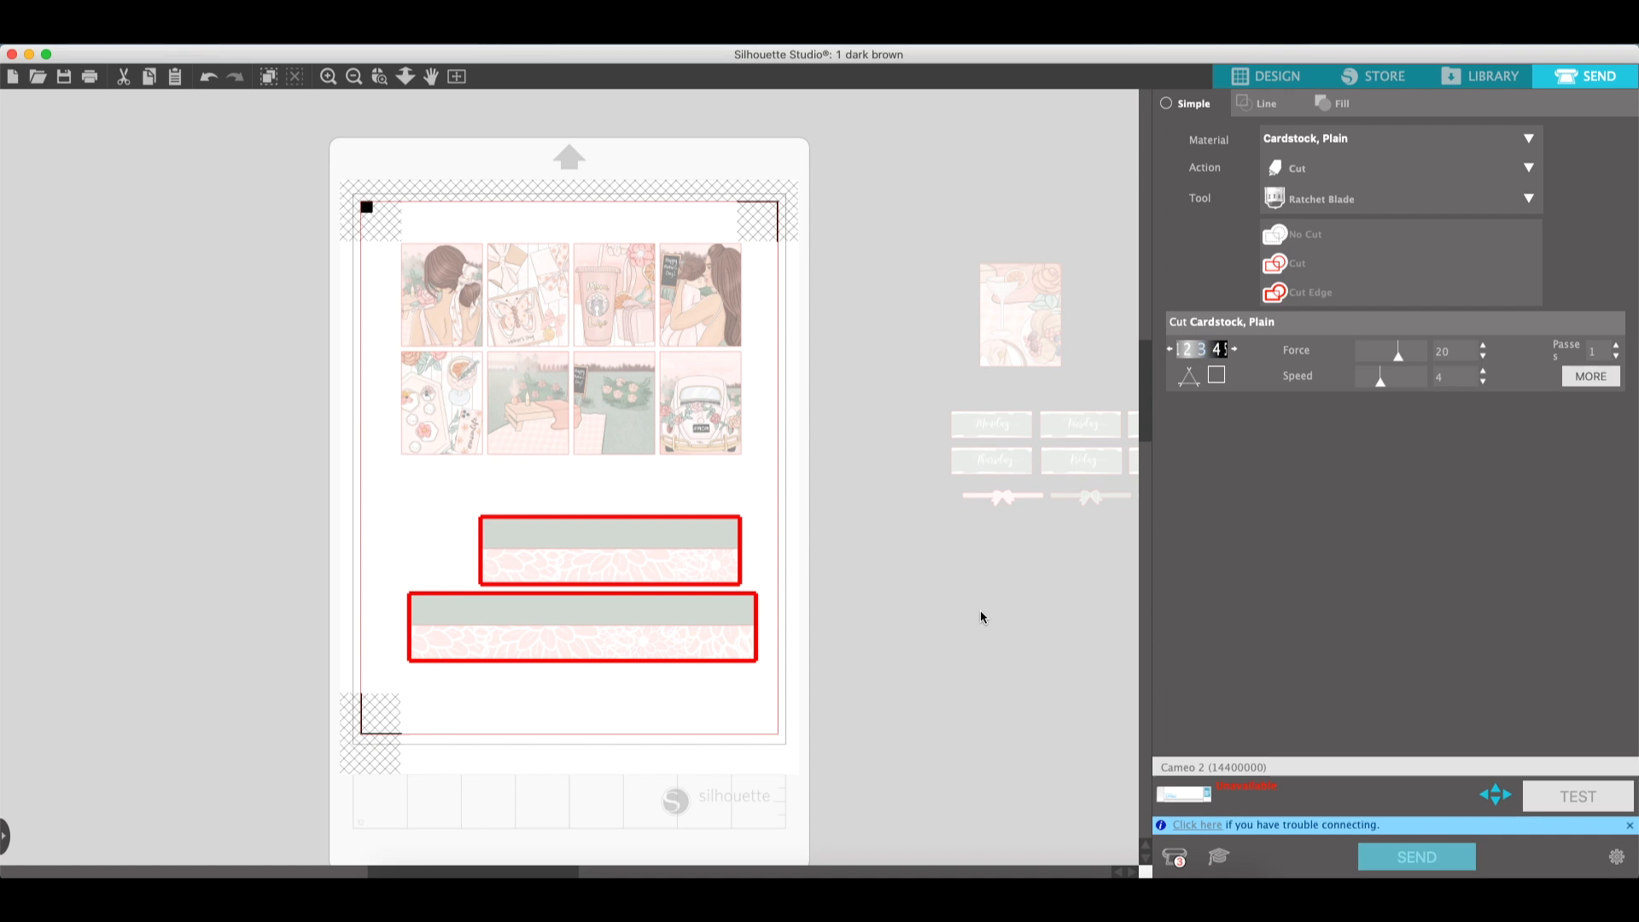
pyautogui.click(1266, 76)
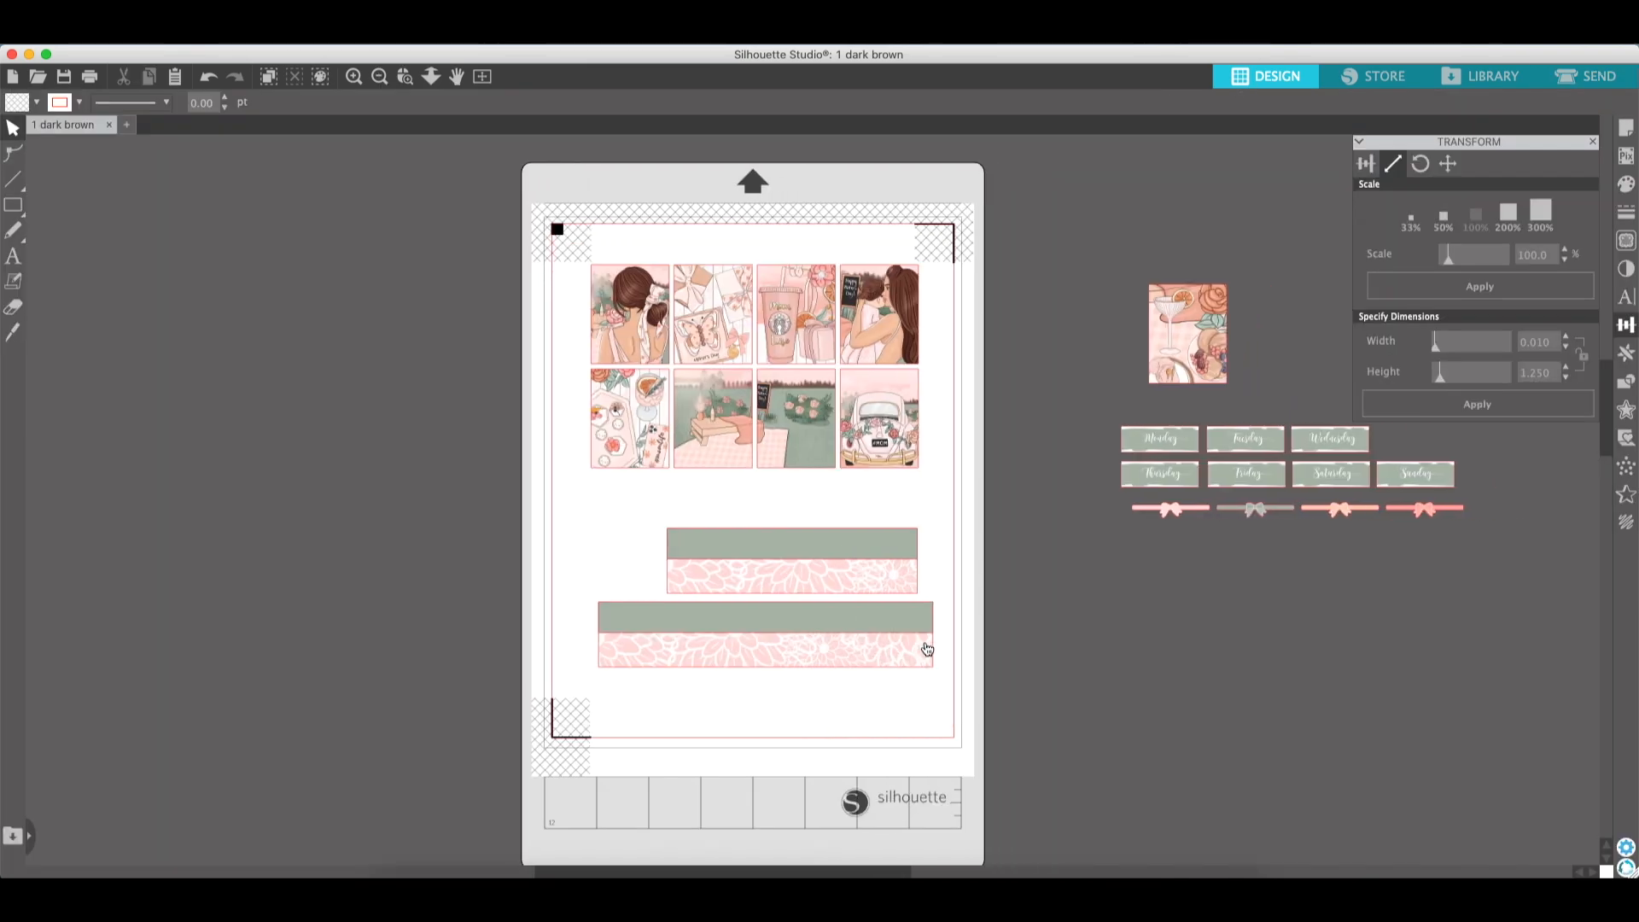
# - Ungroup the lower banded strip and align the top edges of its band and flower image
pyautogui.click(860, 618)
pyautogui.click(744, 103)
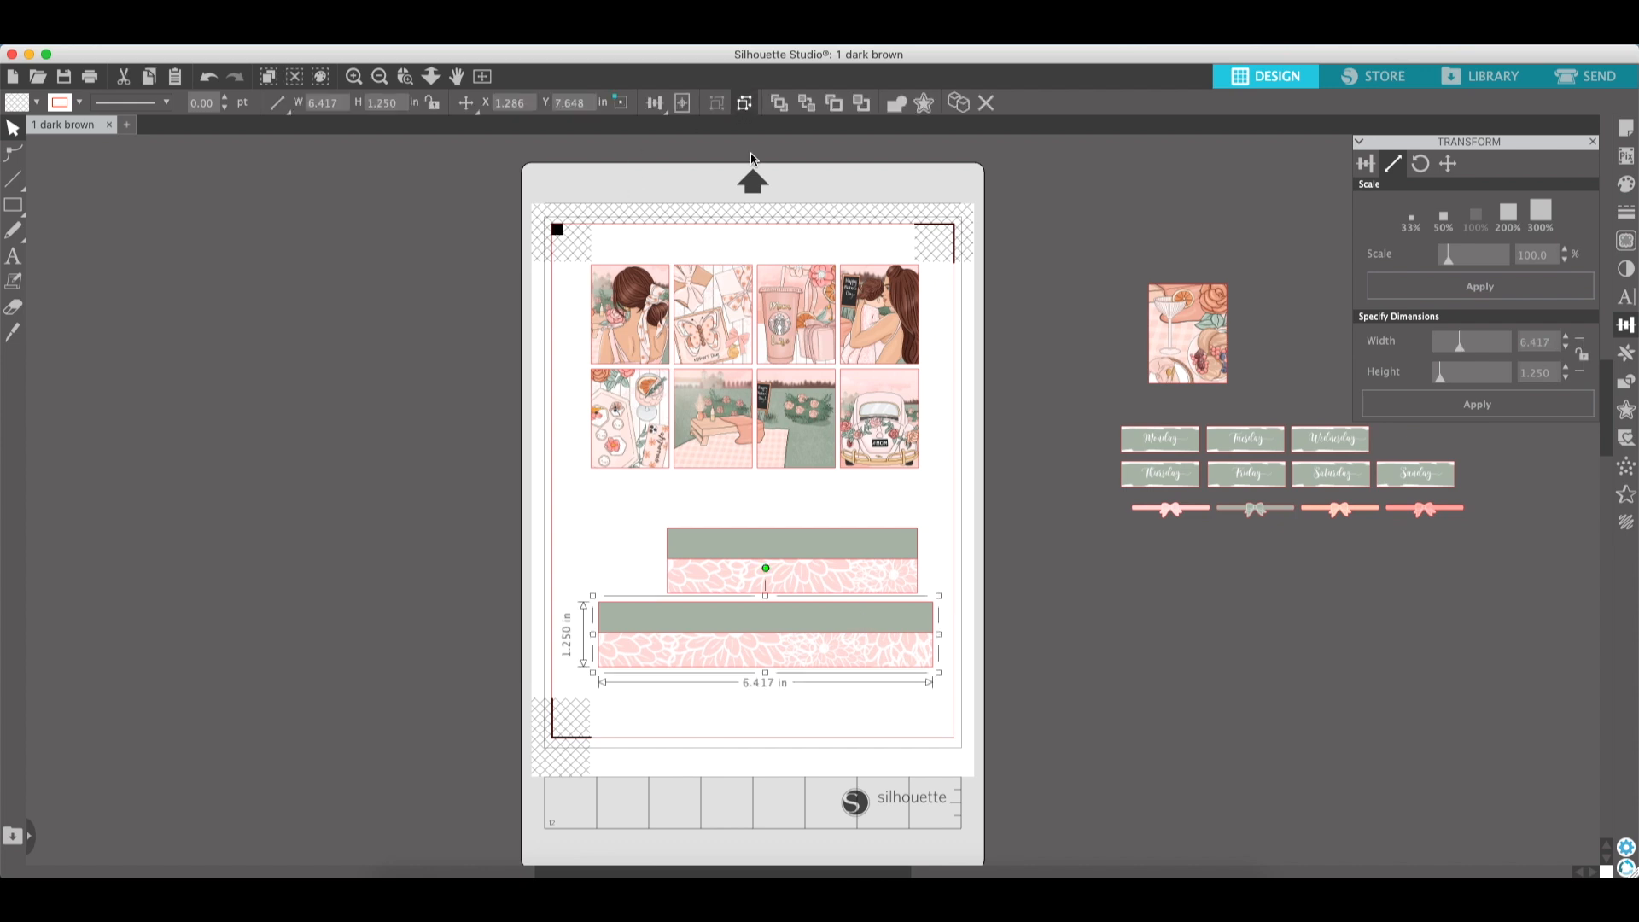
pyautogui.moveTo(738, 630); pyautogui.dragTo(795, 625)
pyautogui.keyDown('shift'); pyautogui.click(802, 648); pyautogui.keyUp('shift')
pyautogui.click(1367, 165)
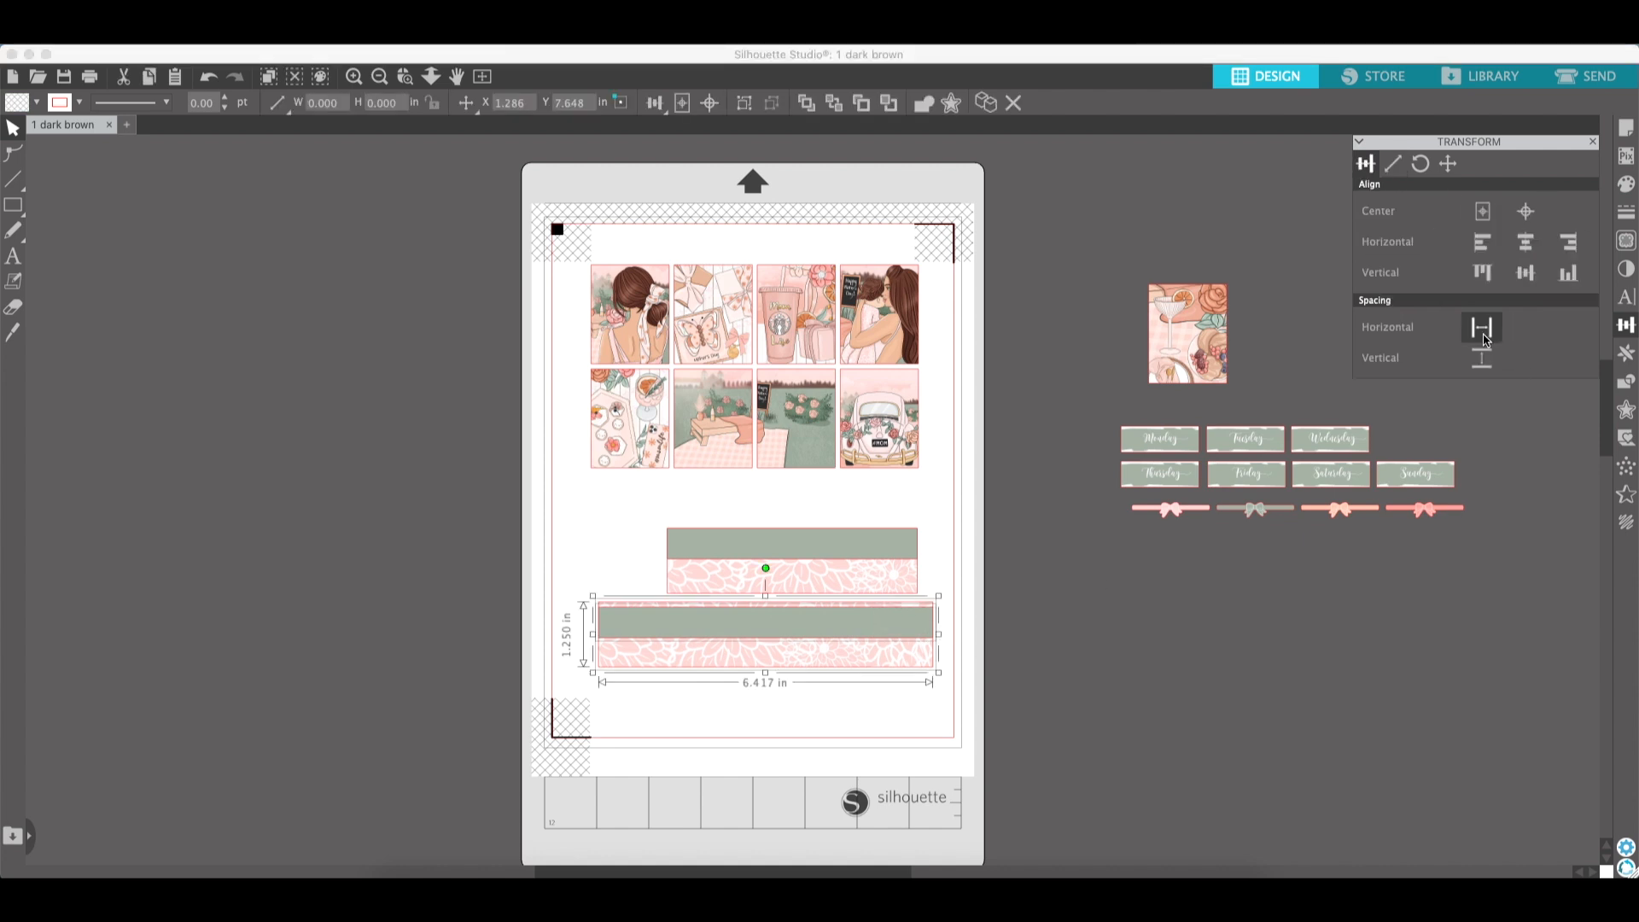
pyautogui.click(1482, 272)
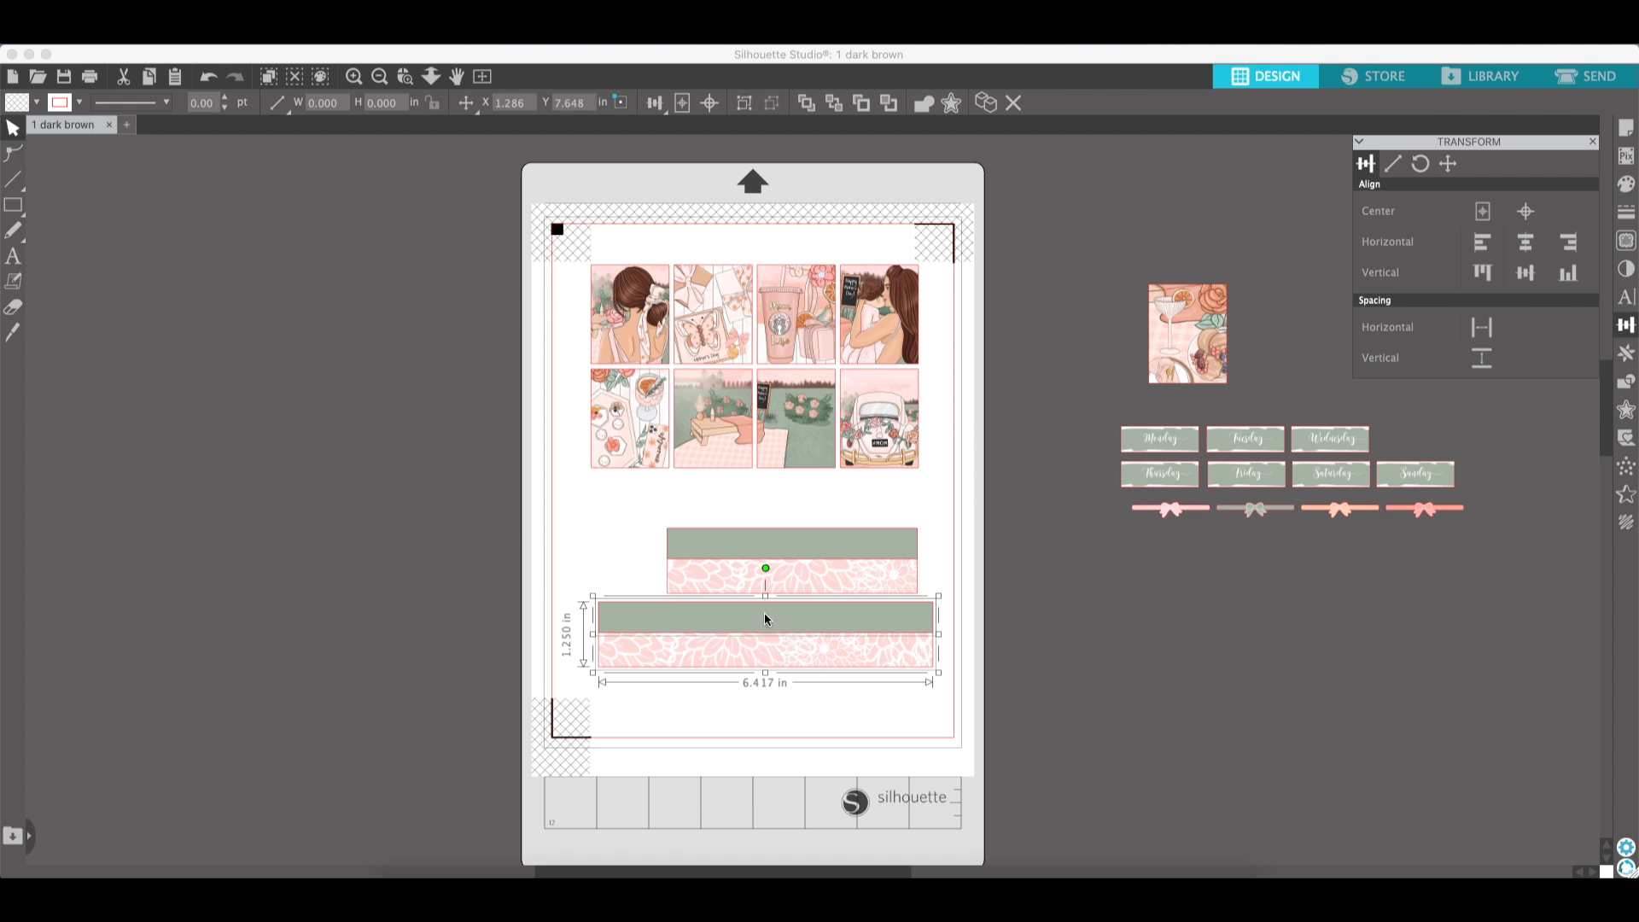
# - Crop the lower flower image to the band rectangle using Modify's Crop
pyautogui.click(1627, 381)
pyautogui.click(1552, 256)
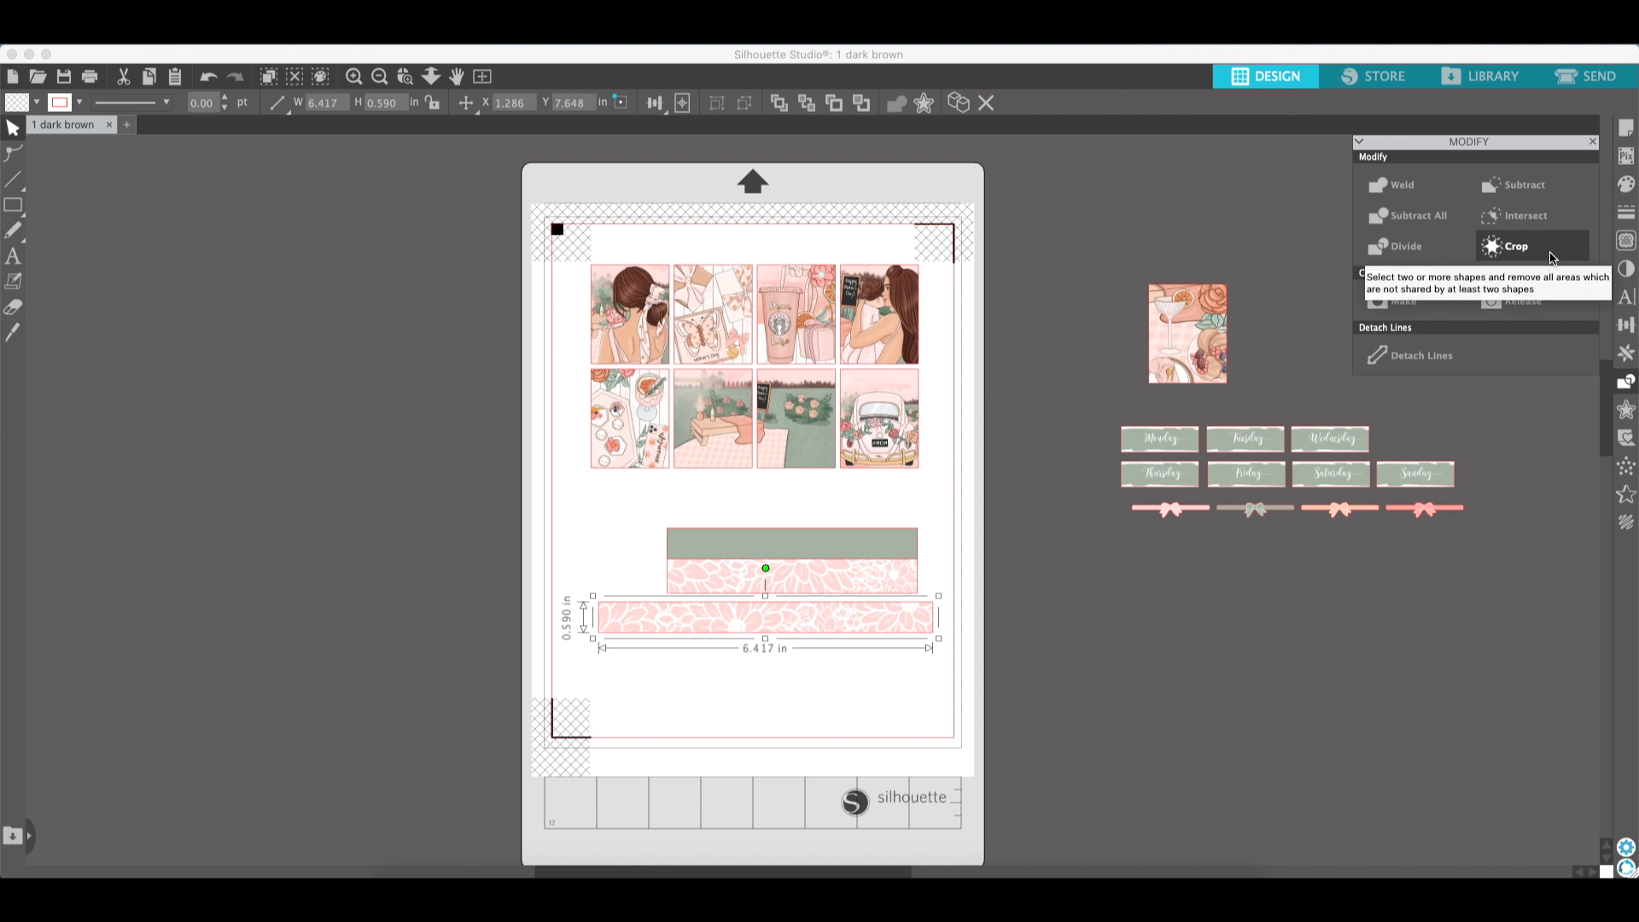
pyautogui.click(853, 625)
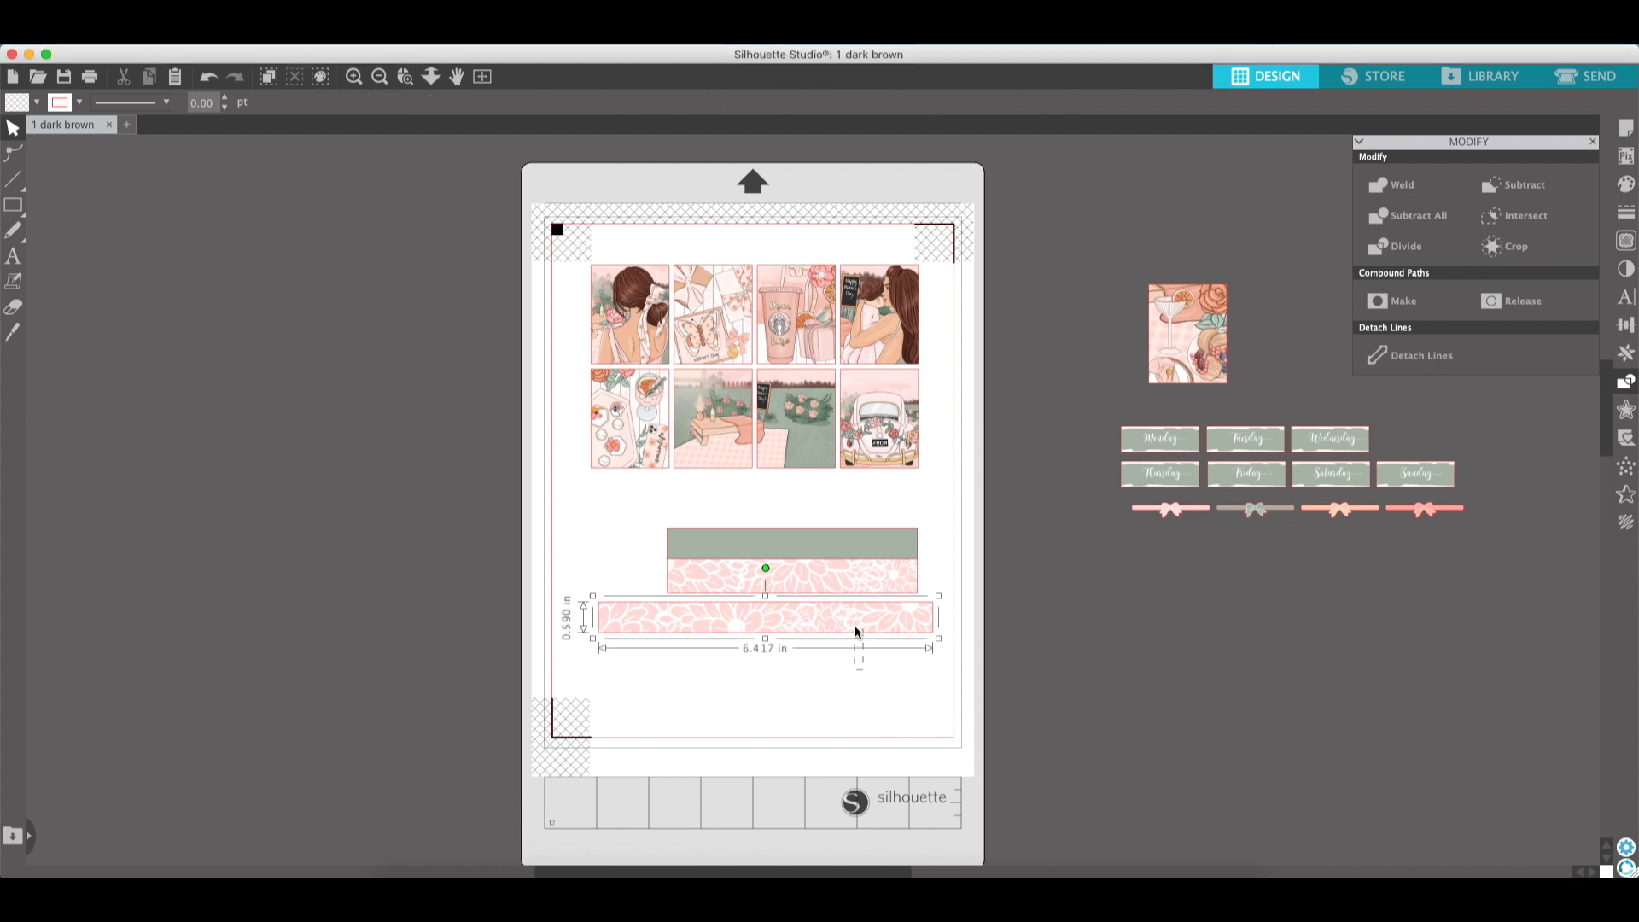
# - Duplicate the cropped lower flower strip, fill the copy with sage green sampled from the upper band, and stack the two
pyautogui.press('super+d')
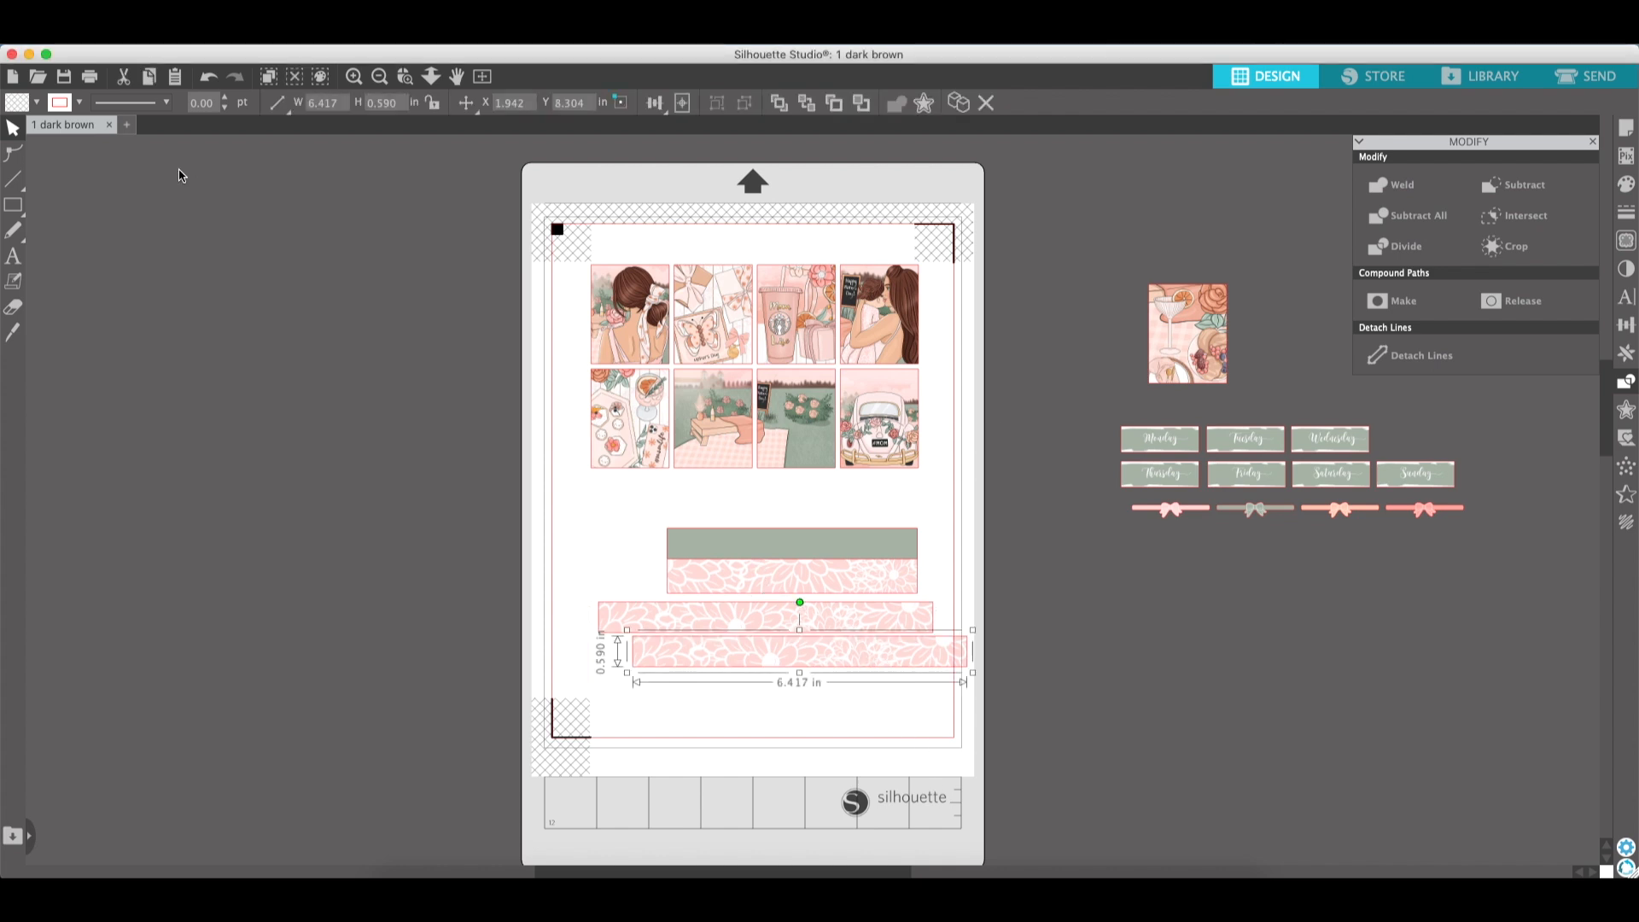
pyautogui.click(36, 102)
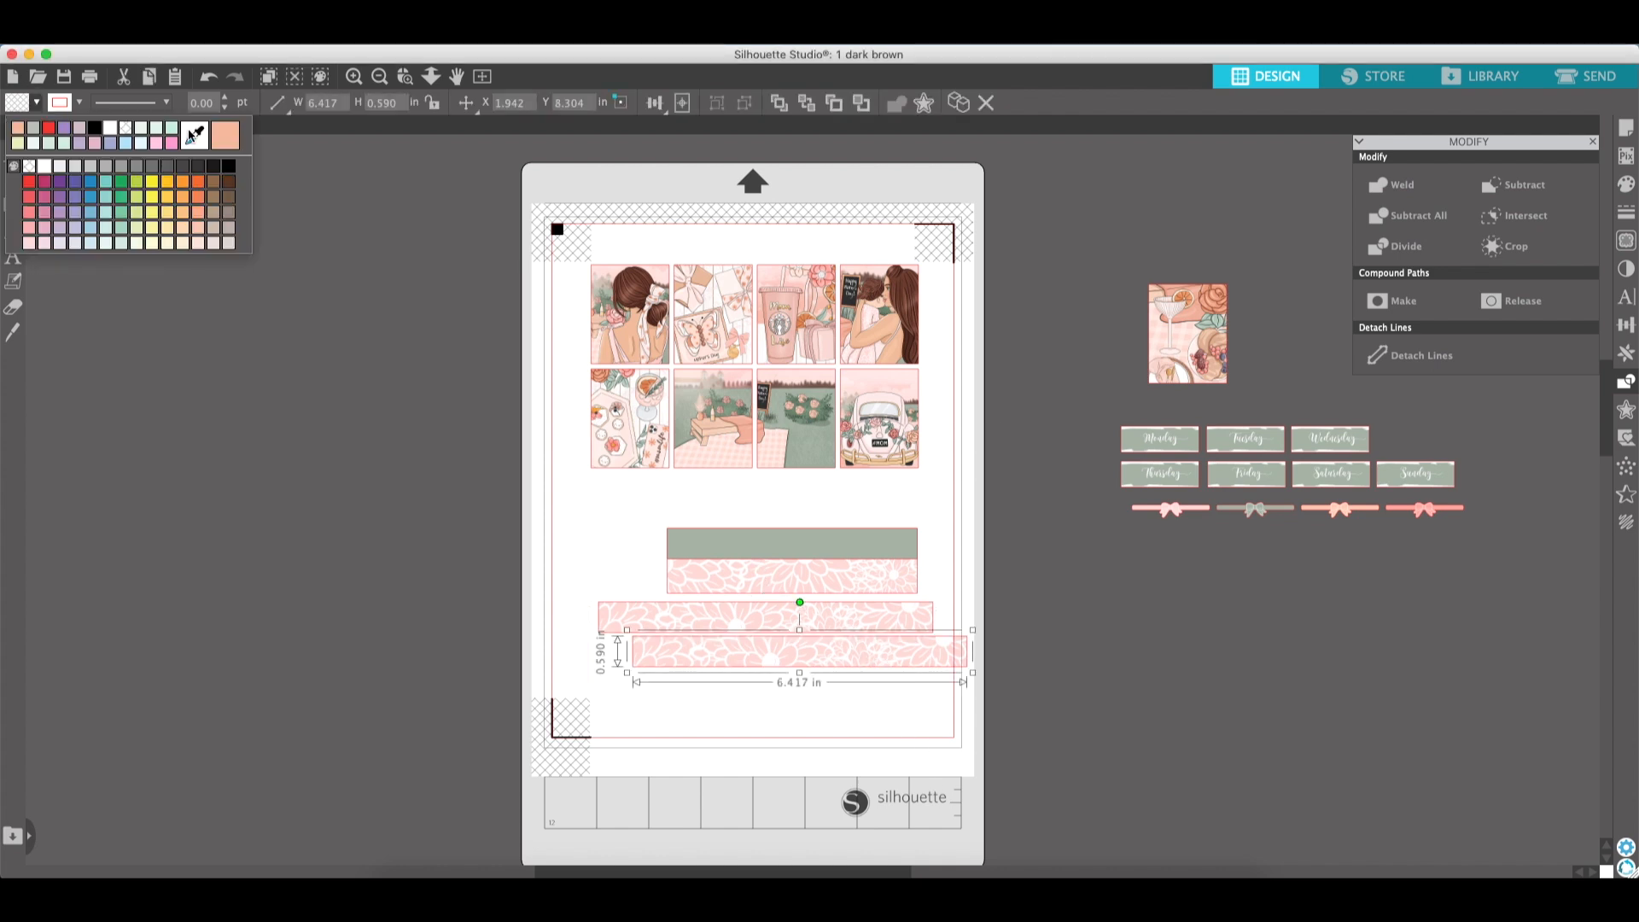
pyautogui.click(726, 545)
pyautogui.moveTo(761, 630); pyautogui.dragTo(835, 699)
pyautogui.keyDown('shift'); pyautogui.click(846, 648); pyautogui.keyUp('shift')
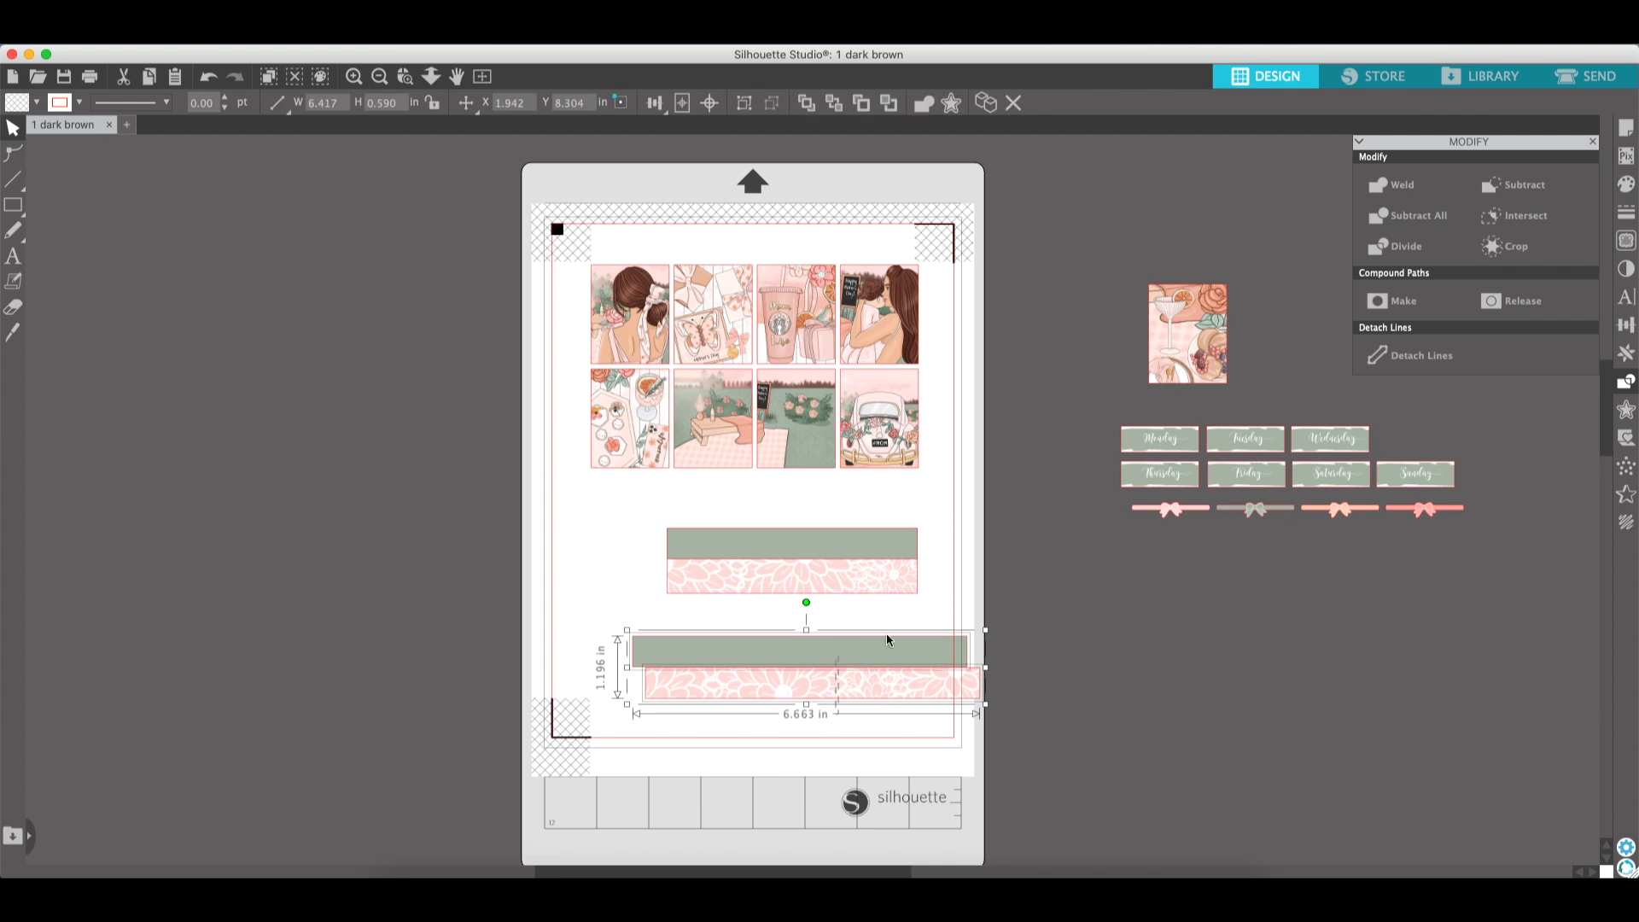
# - Align the sage band and the lower flower strip, shift them left into place, and group them
pyautogui.click(1626, 324)
pyautogui.click(1482, 242)
pyautogui.click(904, 658)
pyautogui.moveTo(904, 658); pyautogui.dragTo(868, 658)
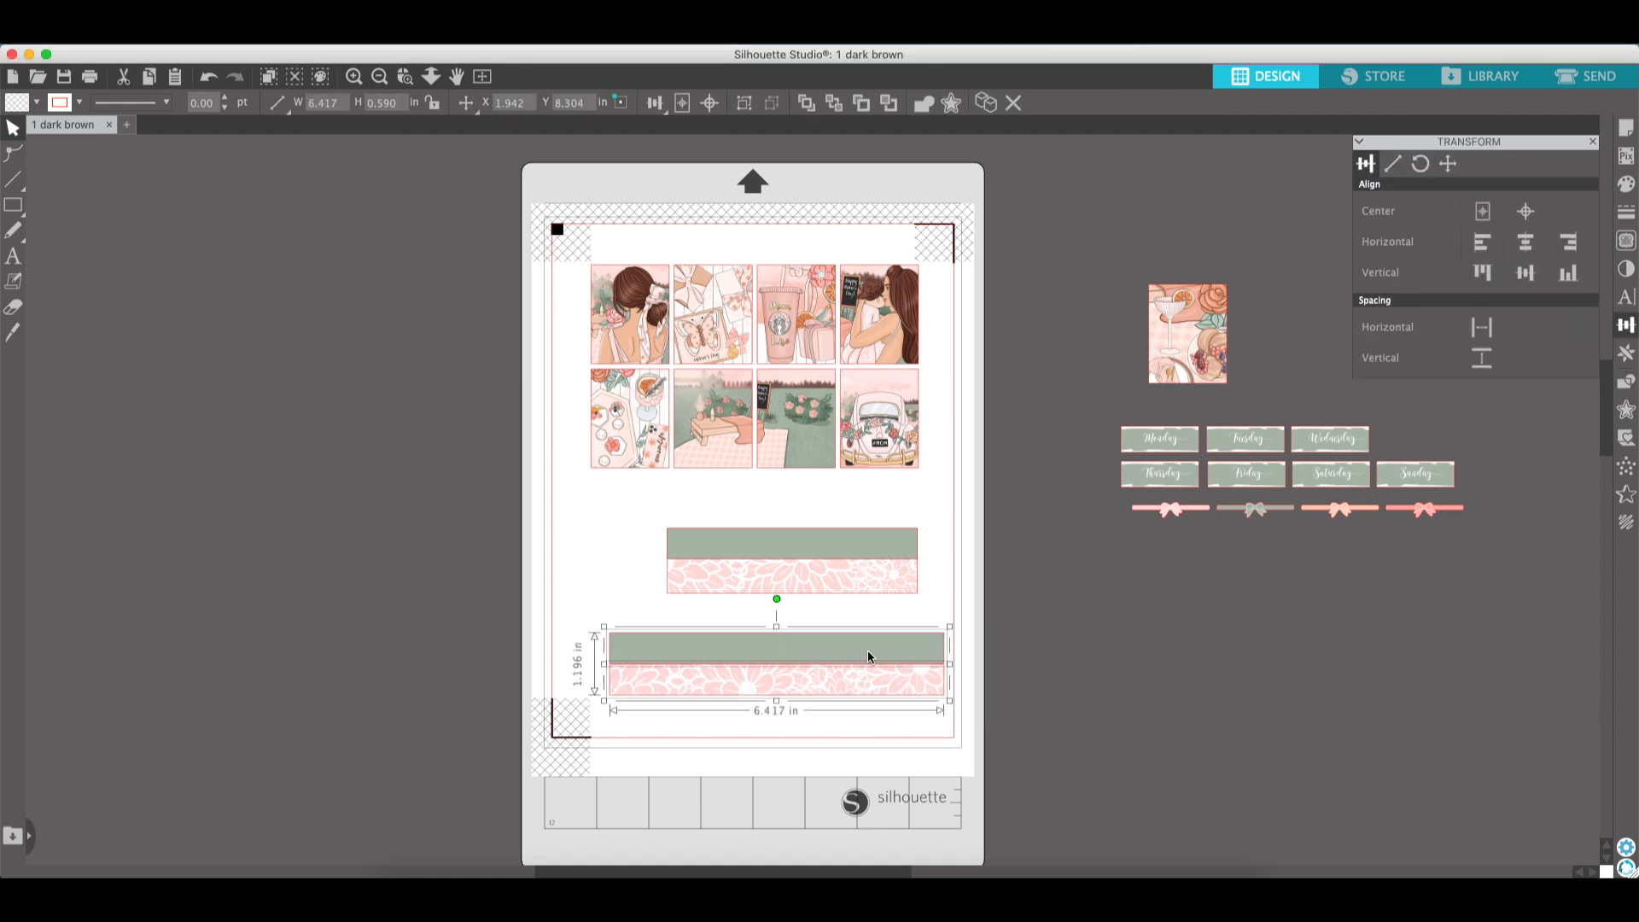
pyautogui.click(744, 103)
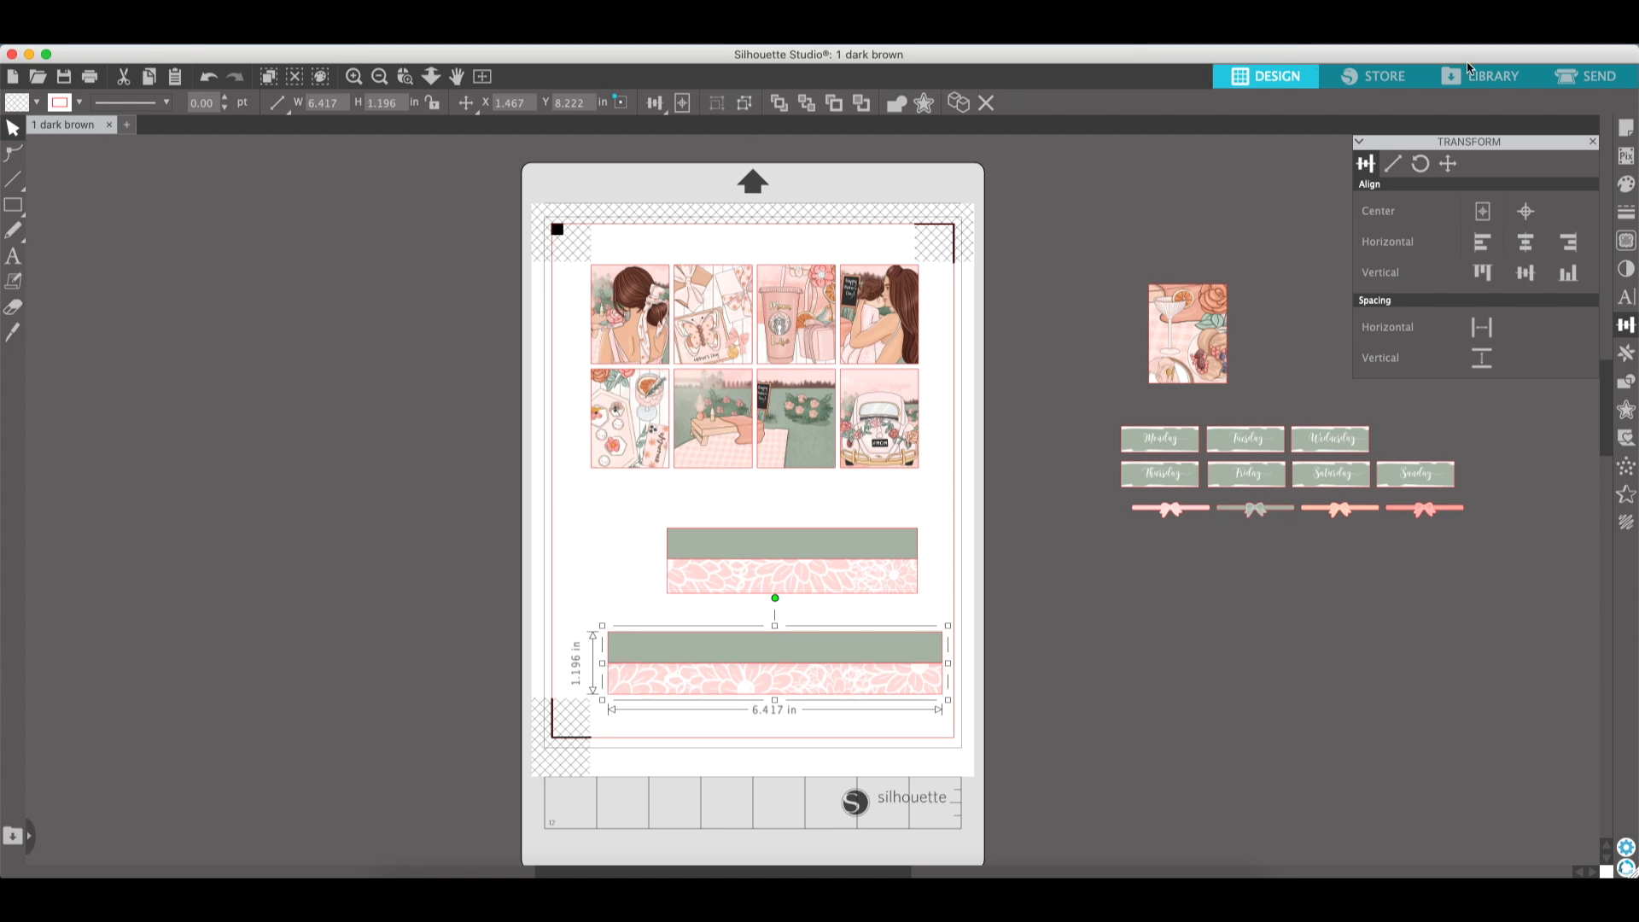
# - Set the grouped lower strip to Cut Edge in the Send settings, then return to Design
pyautogui.click(1605, 83)
pyautogui.click(1291, 294)
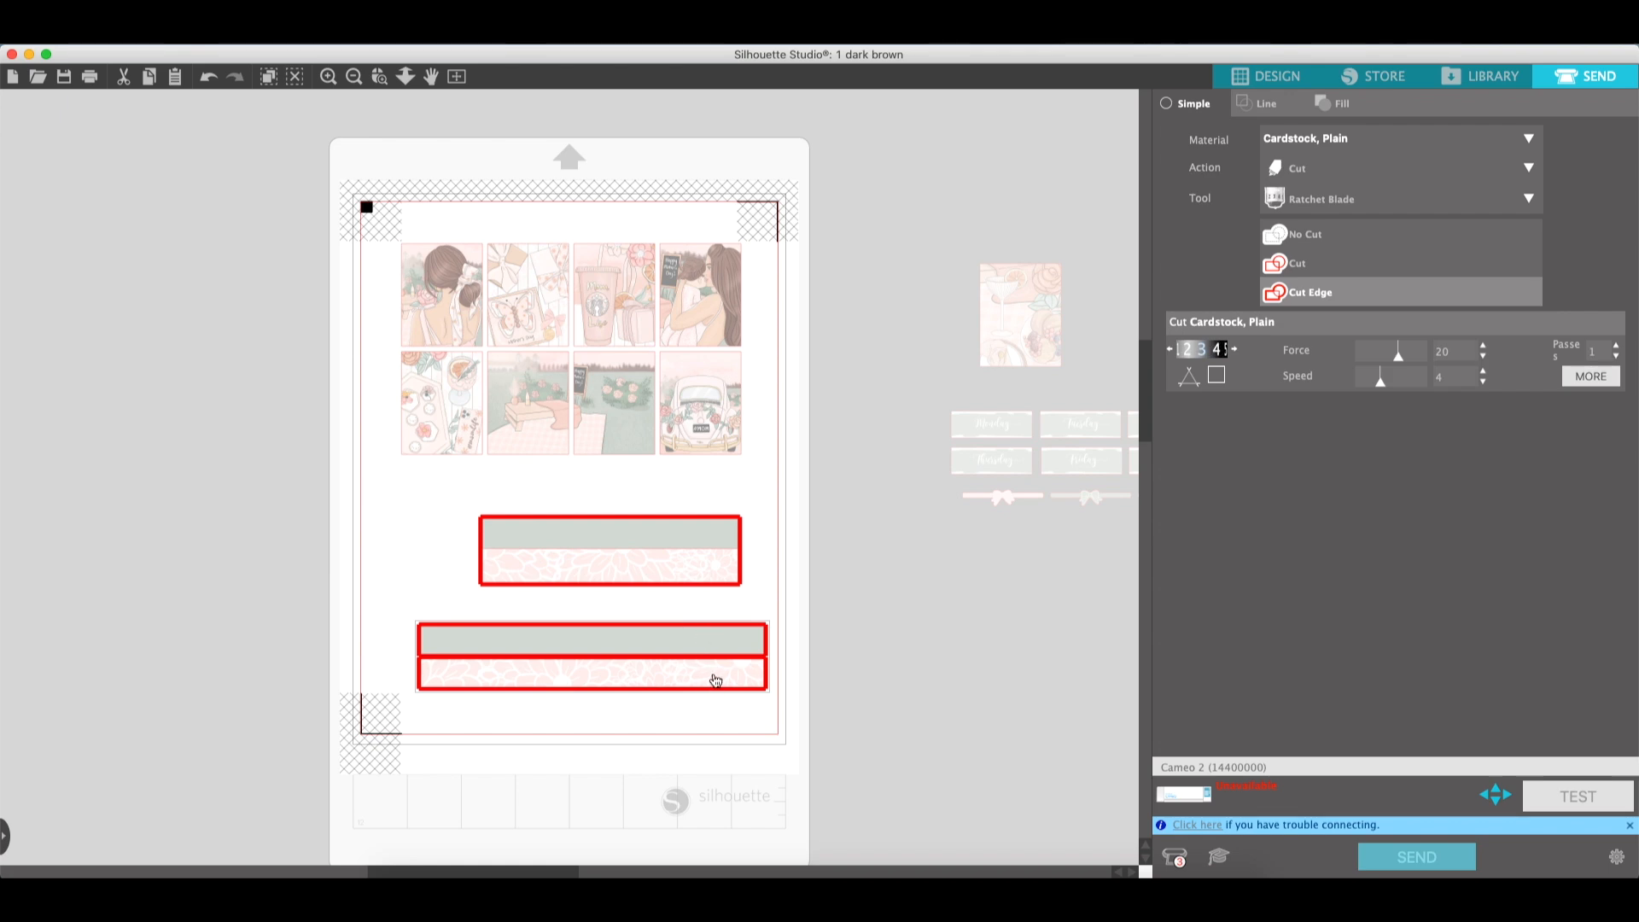
pyautogui.click(1258, 80)
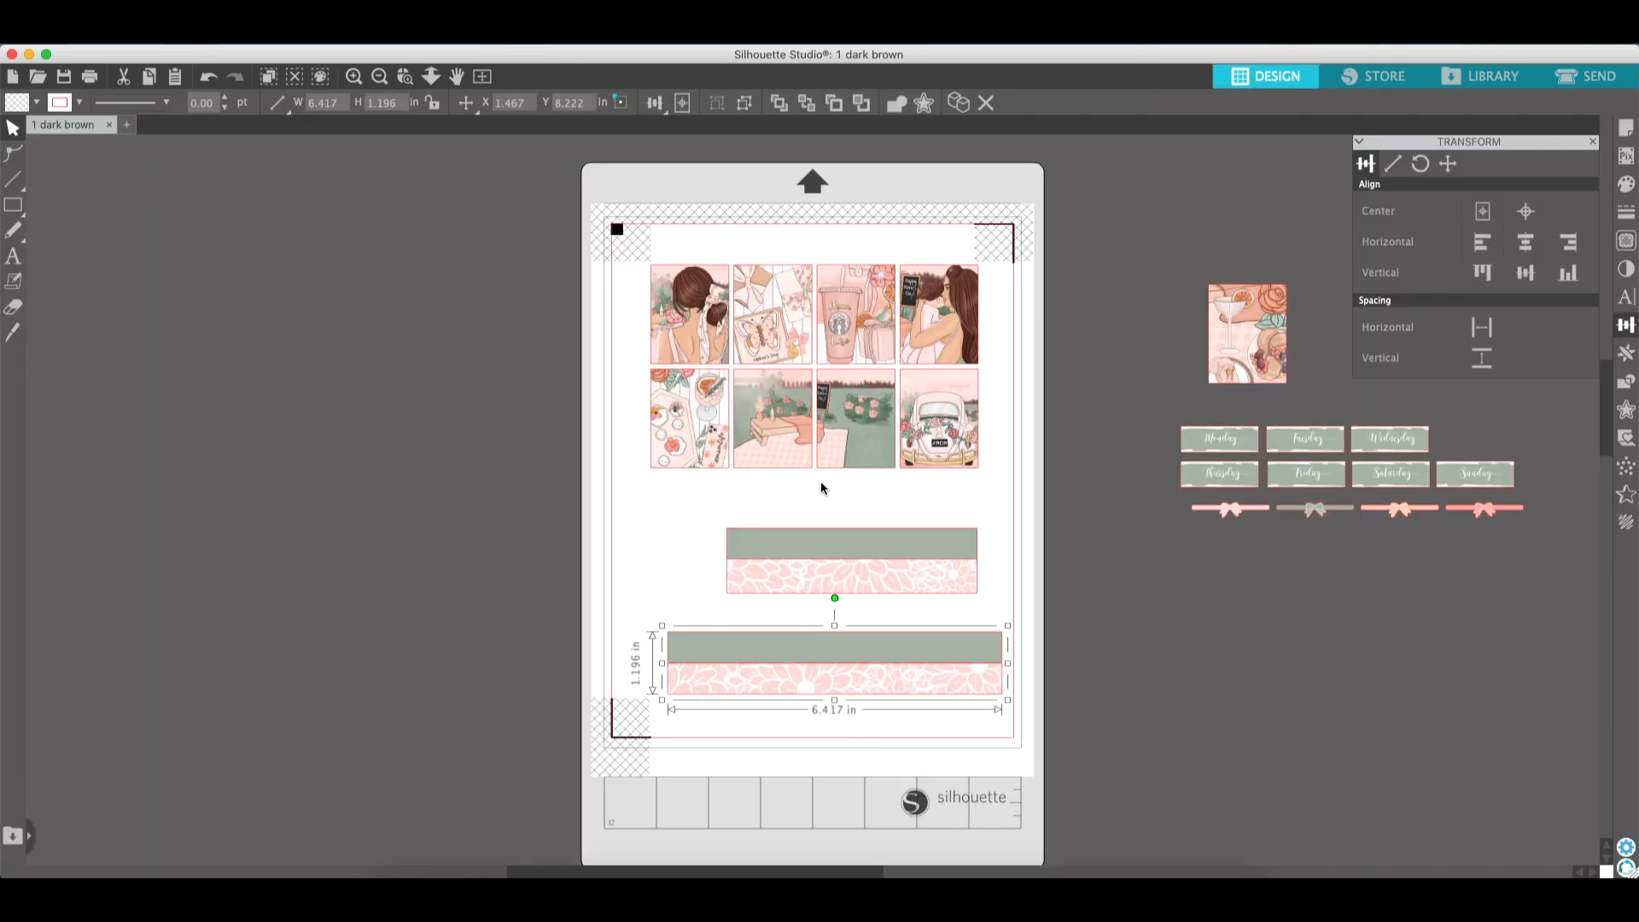
# - Align the upper strip's sage band and flower image along their top edges
pyautogui.click(852, 536)
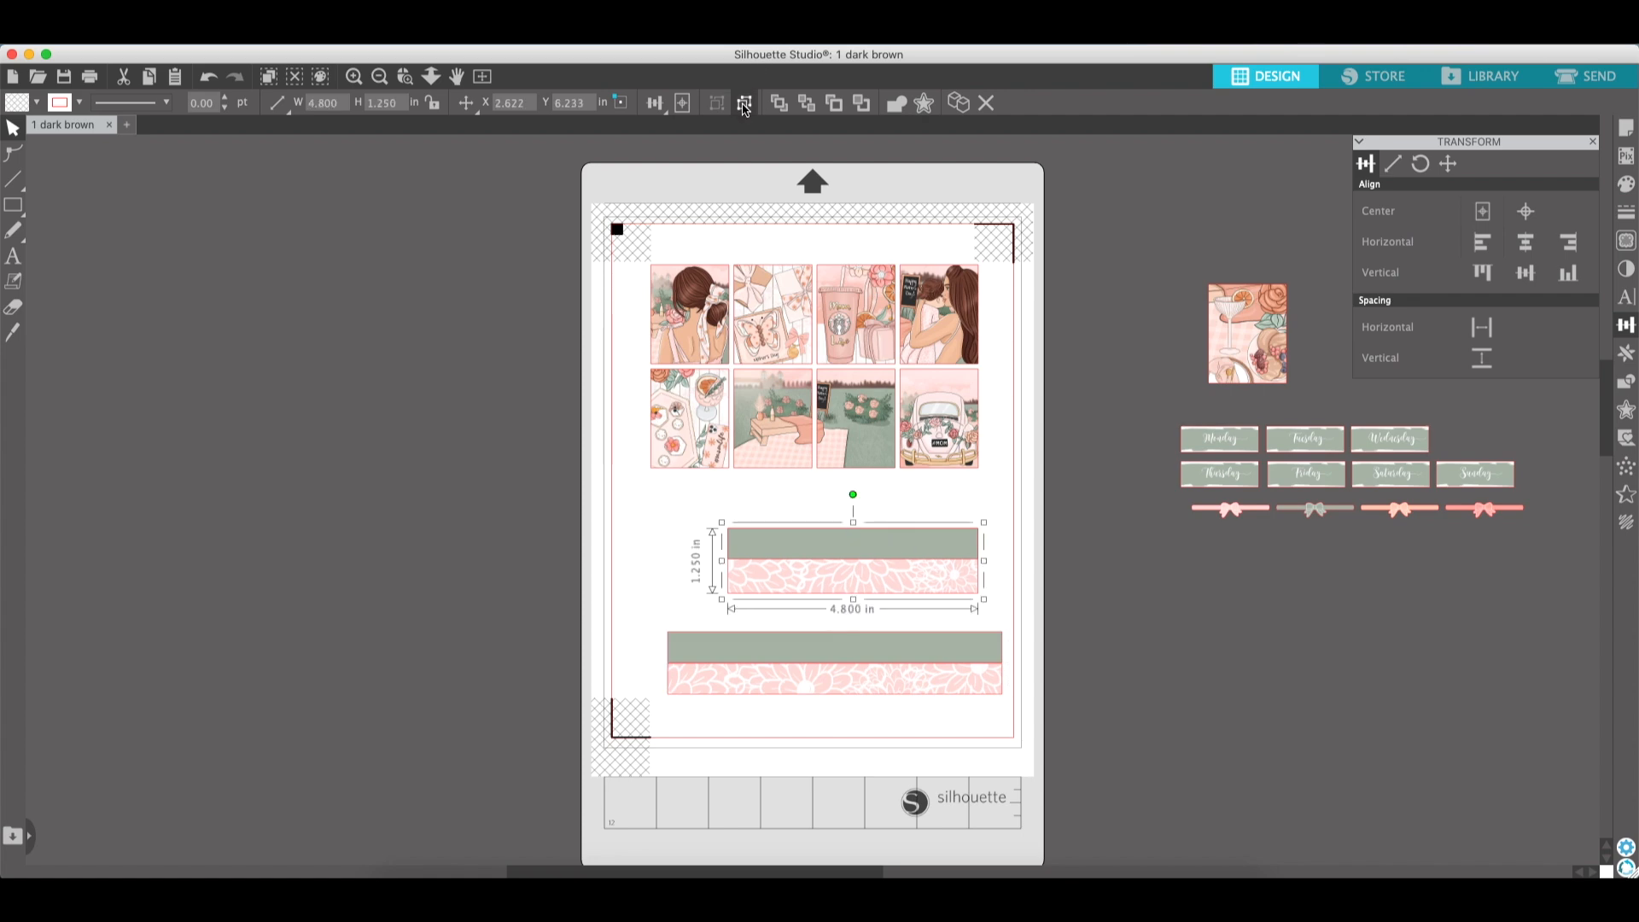
pyautogui.click(1098, 560)
pyautogui.moveTo(915, 555)
pyautogui.mouseDown()
pyautogui.moveTo(1214, 603)
pyautogui.moveTo(1169, 567)
pyautogui.moveTo(914, 566)
pyautogui.mouseUp()
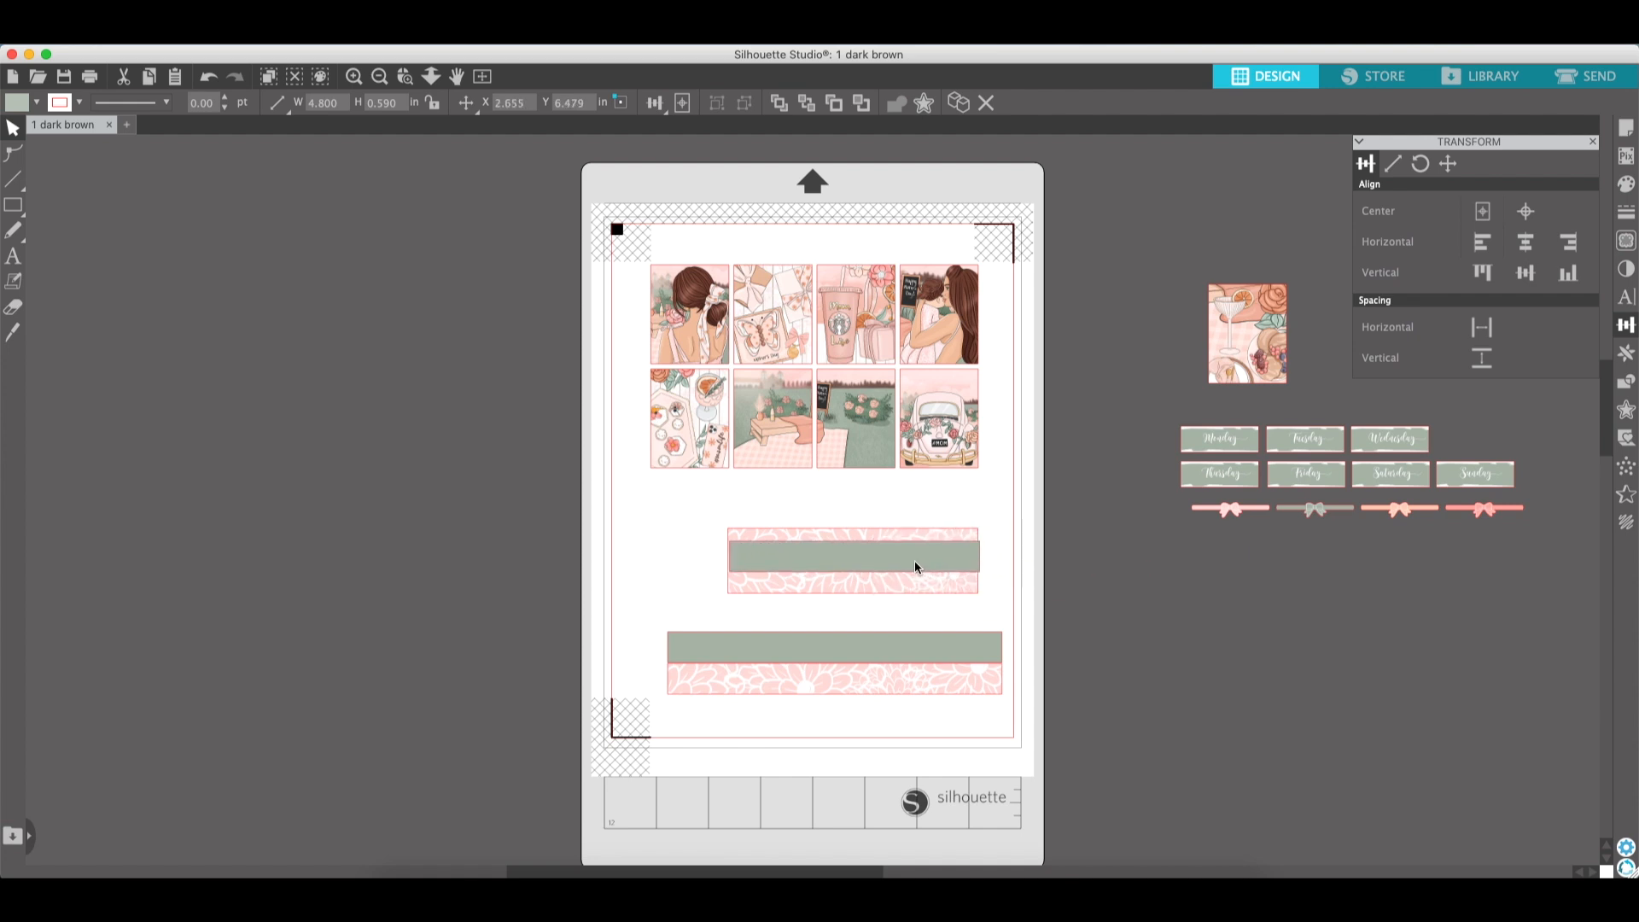
pyautogui.click(1049, 567)
pyautogui.hscroll(2, 1049, 567)
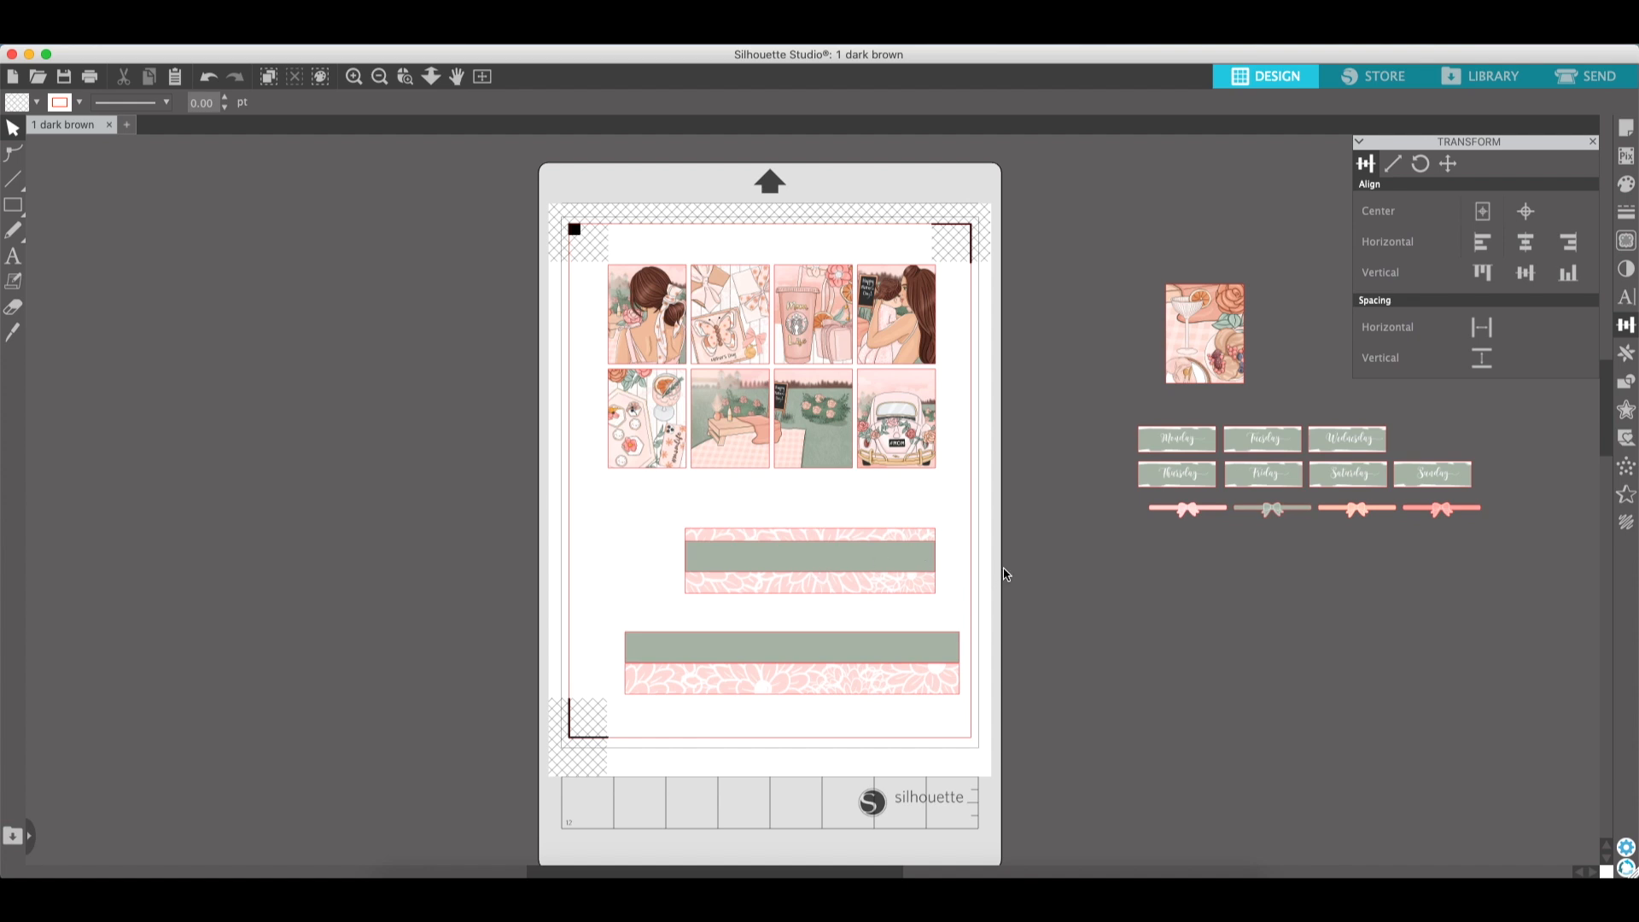
pyautogui.click(923, 570)
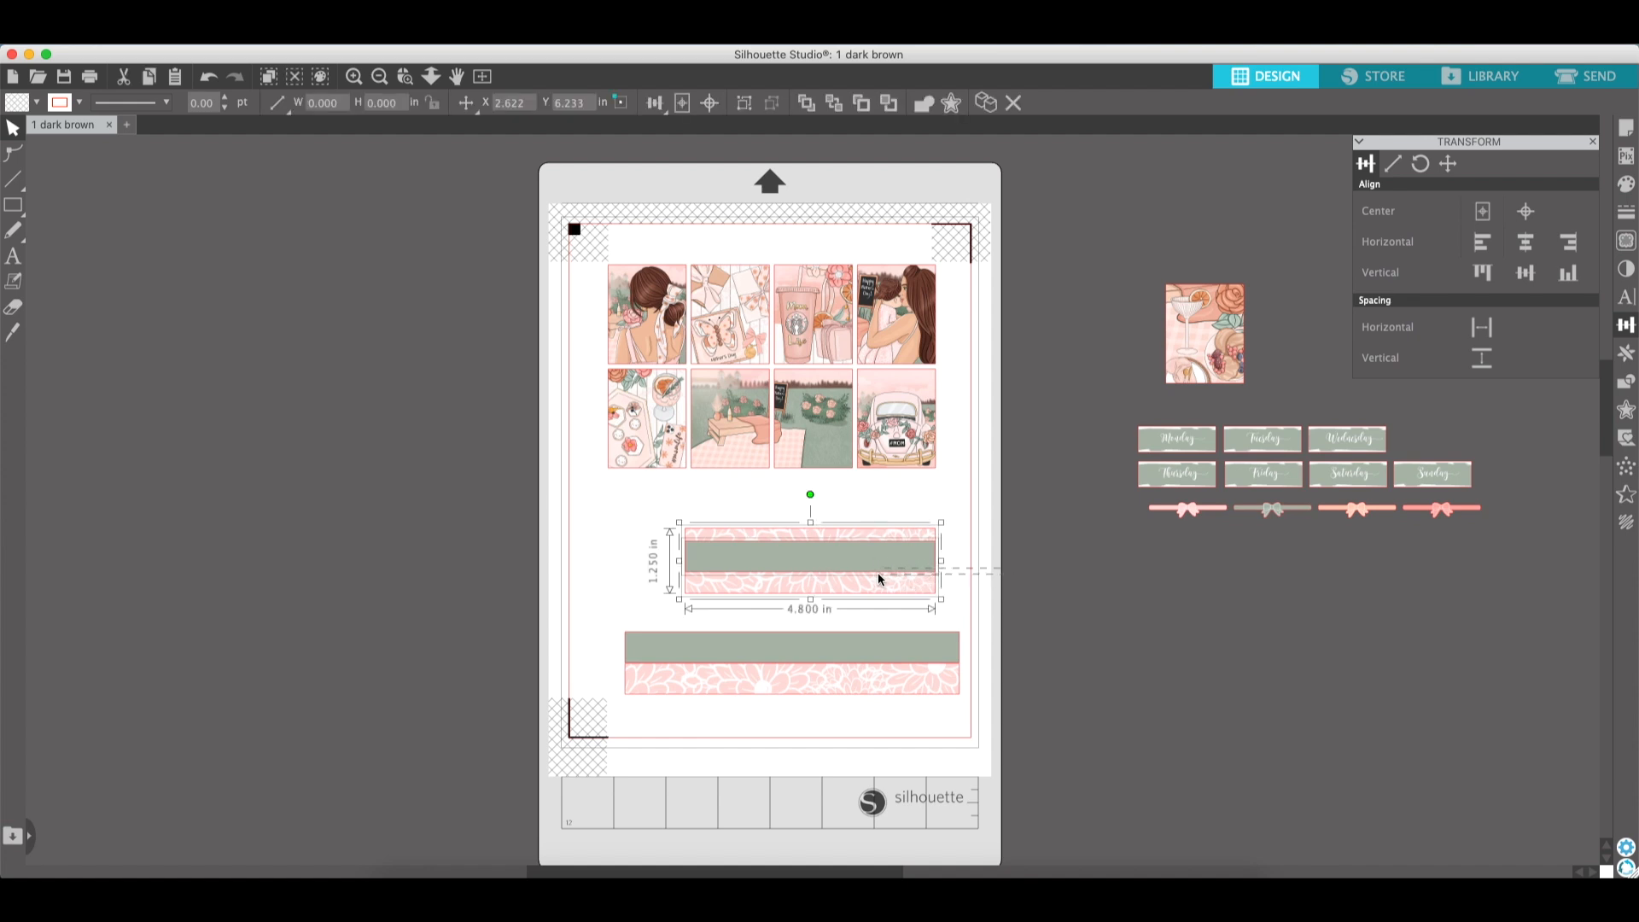
pyautogui.click(1627, 327)
pyautogui.click(1626, 326)
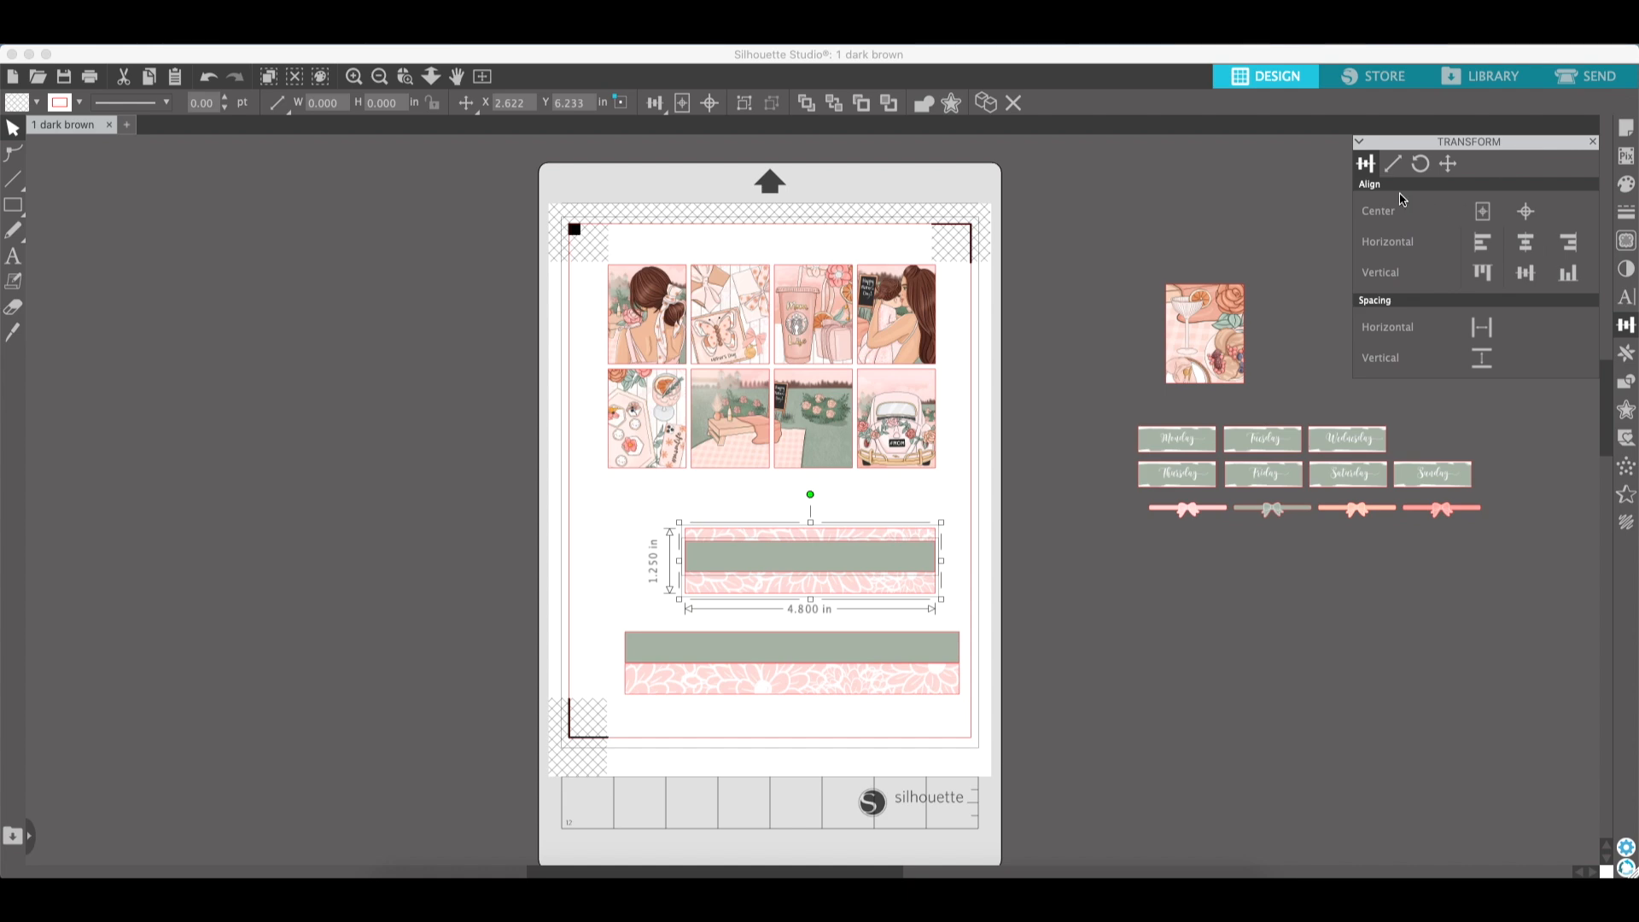
pyautogui.click(1485, 274)
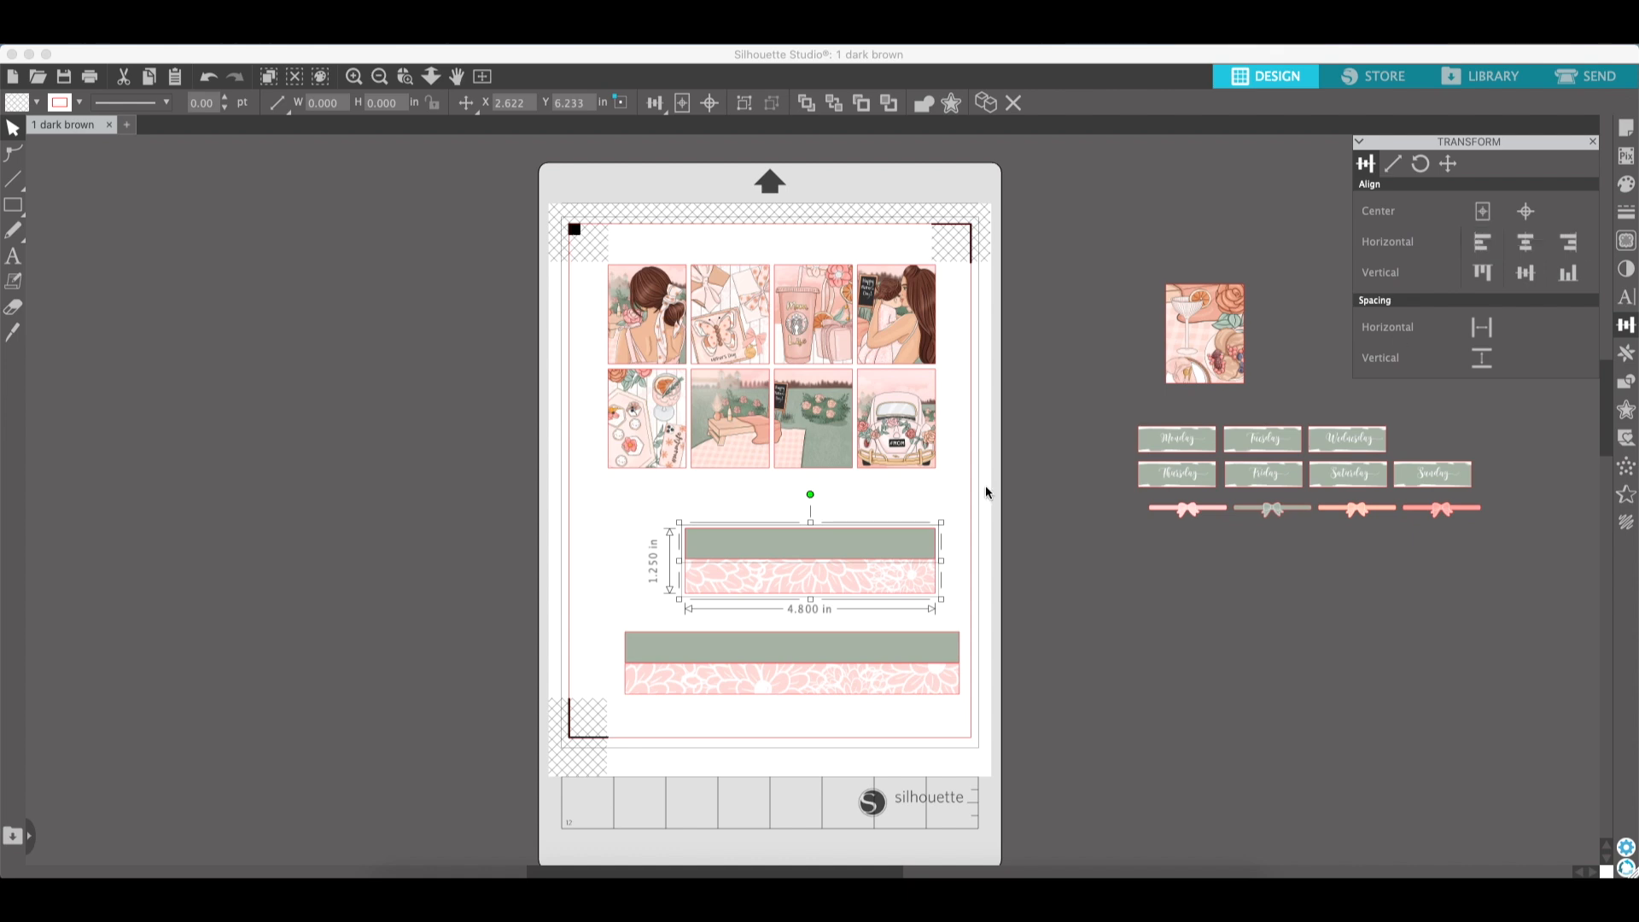
# - Select the upper strip, set it to Cut Edge in the Send settings, and go back to Design
pyautogui.moveTo(989, 582); pyautogui.dragTo(866, 541)
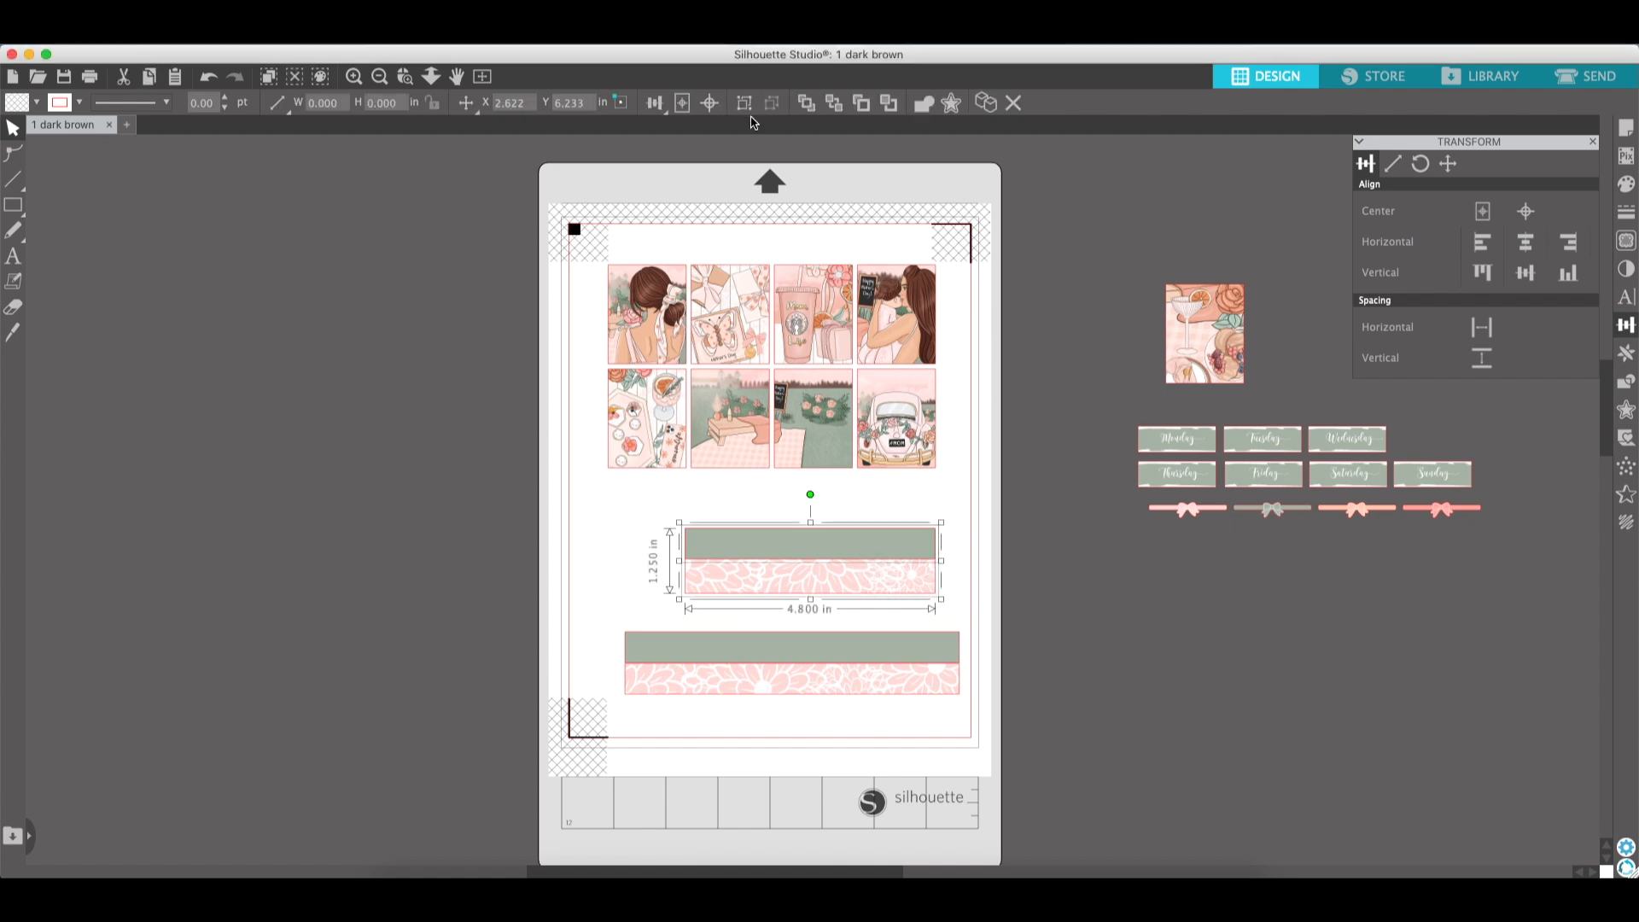
pyautogui.click(1607, 78)
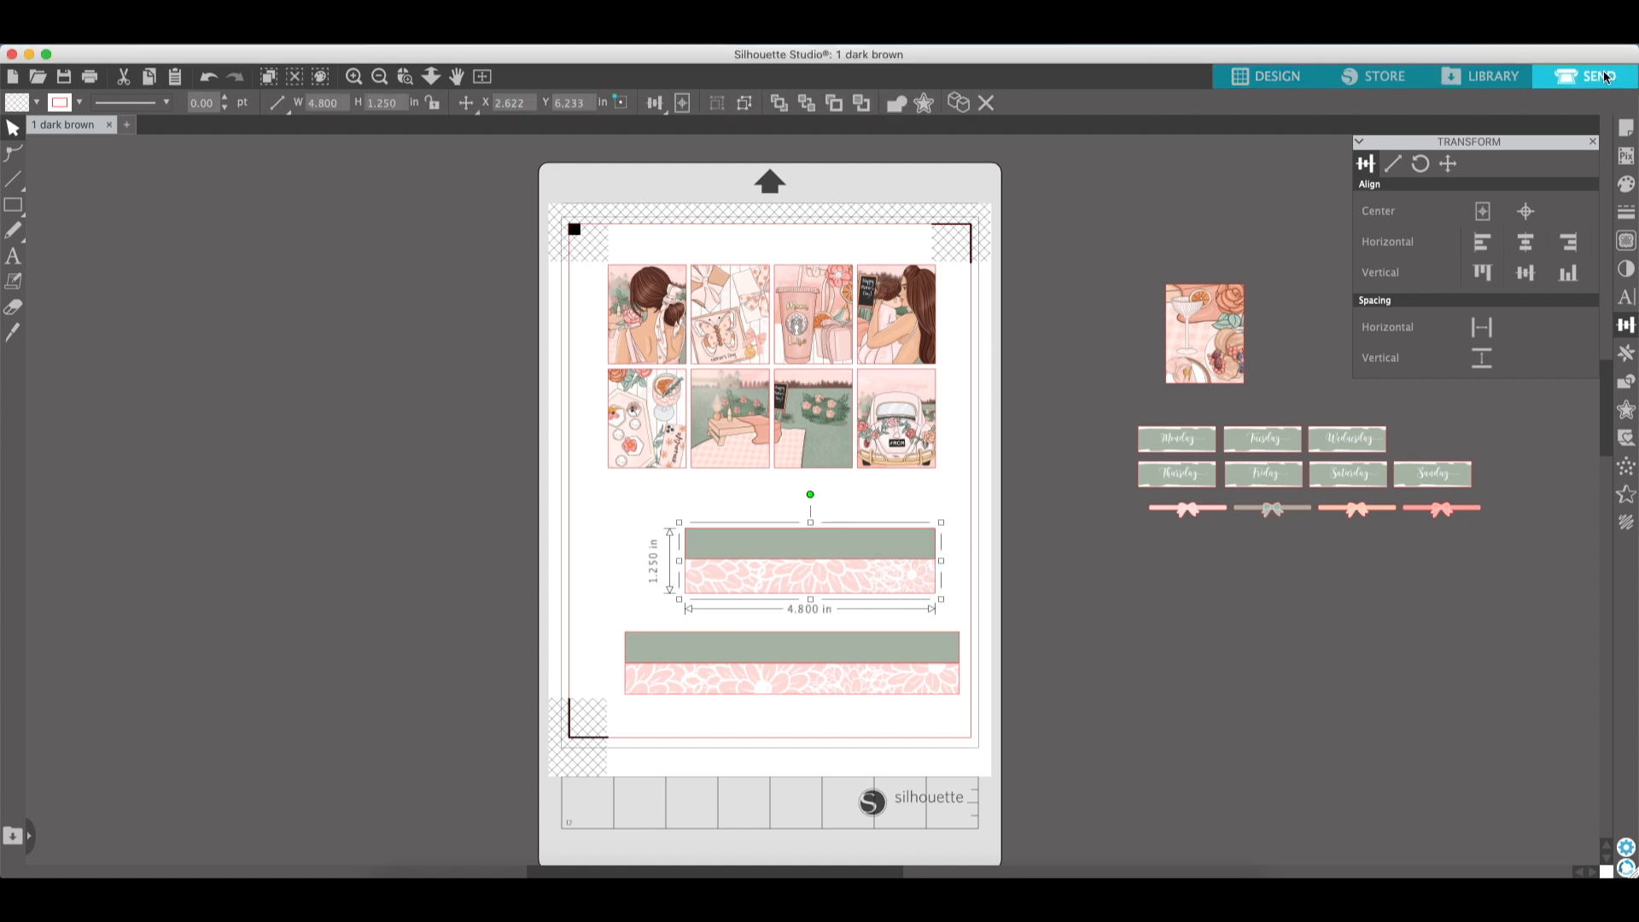
pyautogui.click(1339, 291)
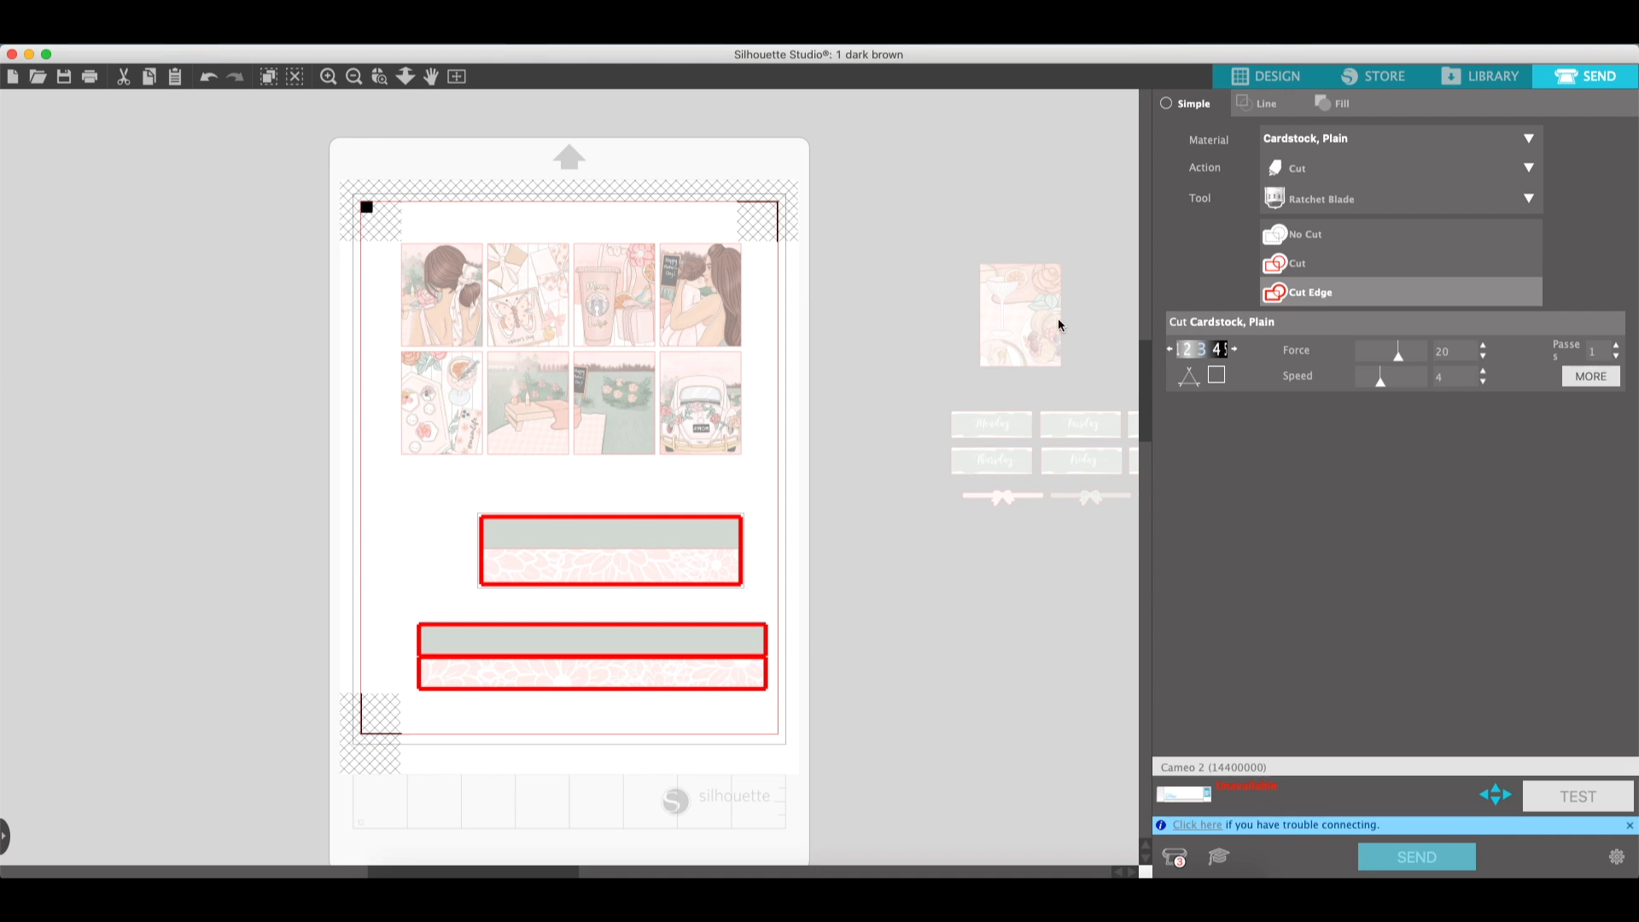
pyautogui.click(1285, 78)
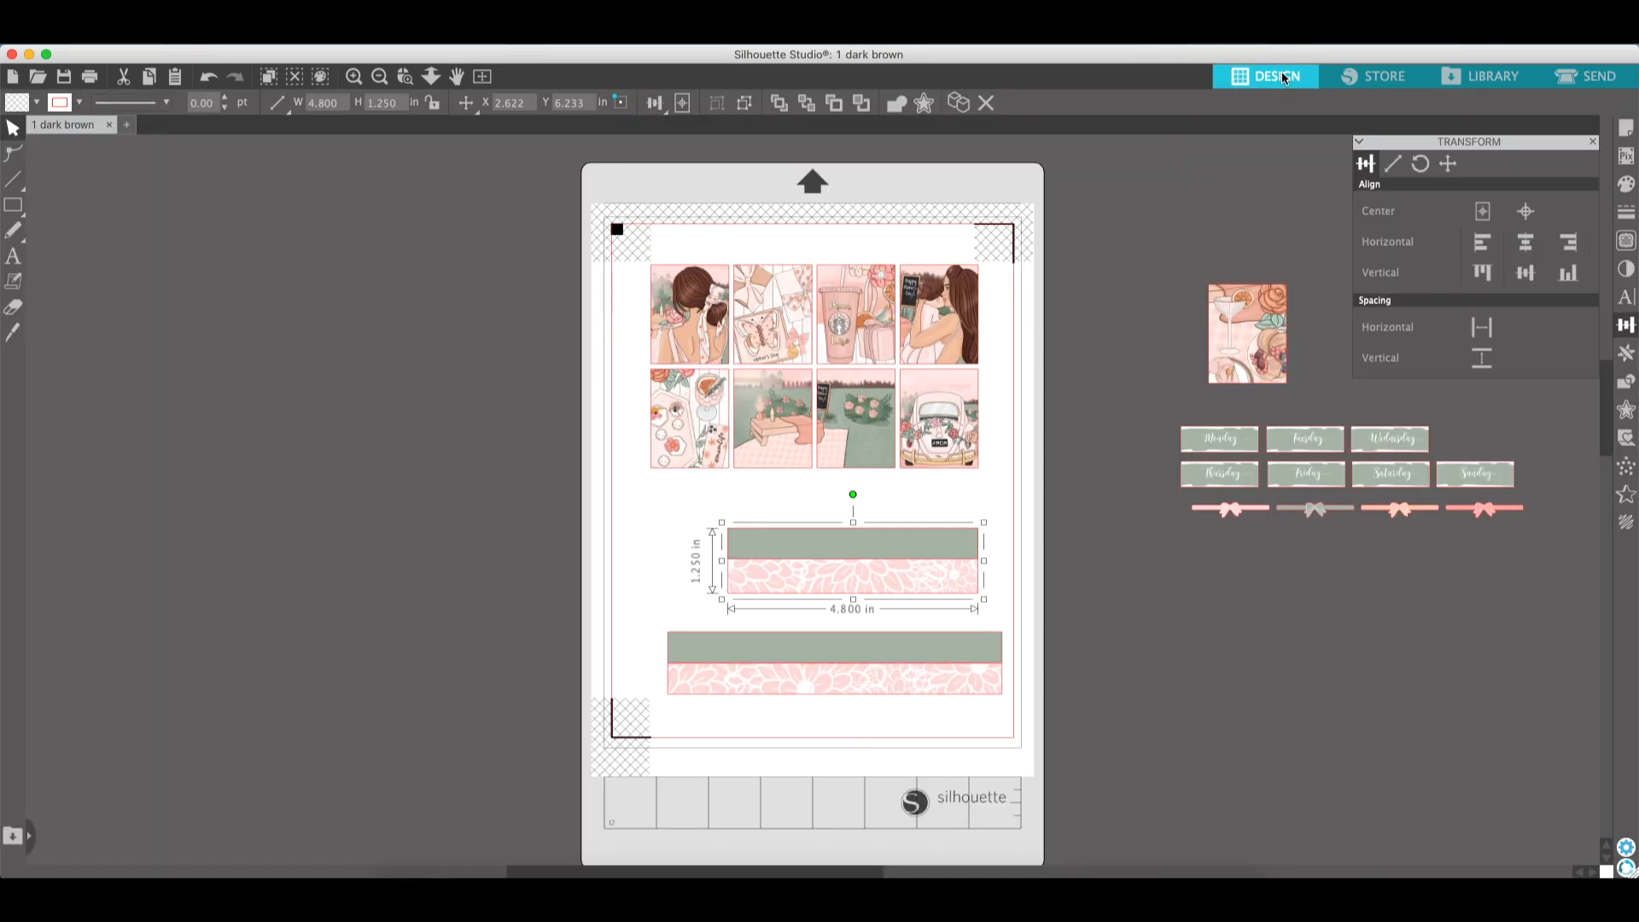